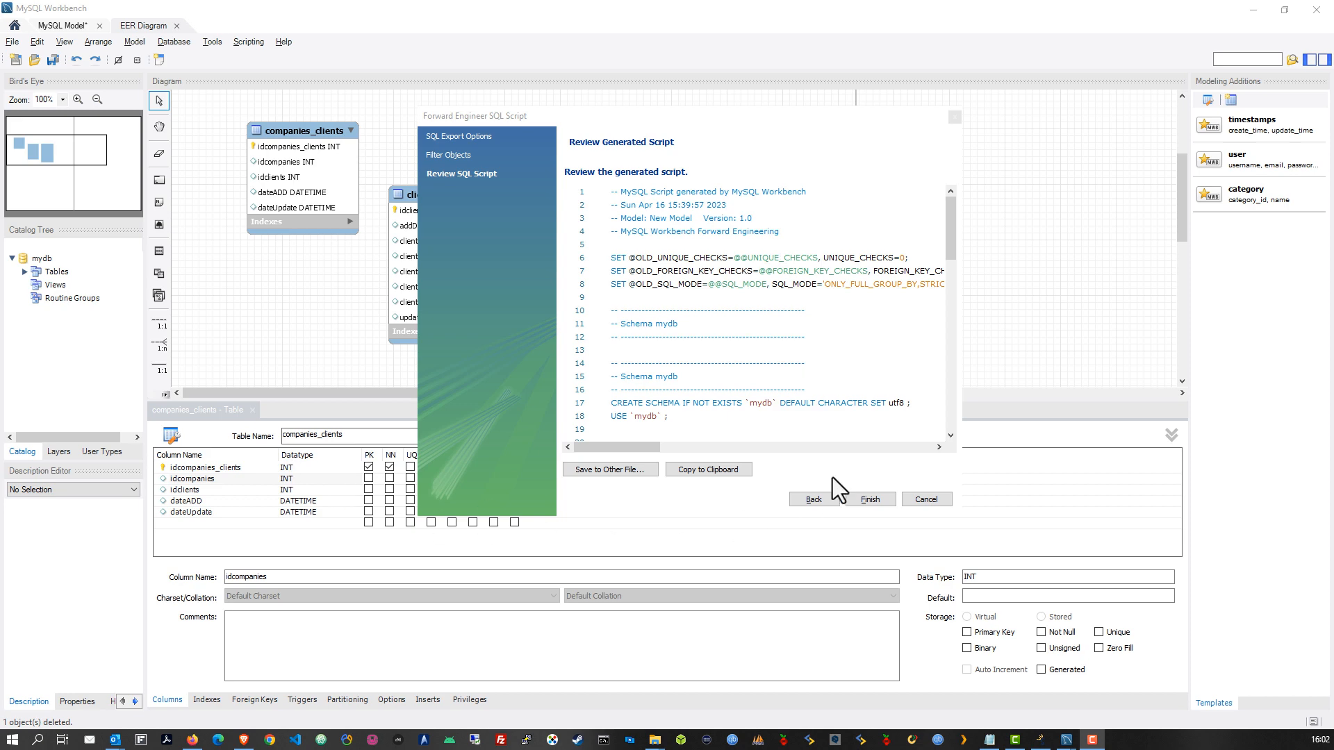
# Finish the Forward Engineer SQL Script wizard and select the mydb schema in the Catalog Tree
pyautogui.click(877, 497)
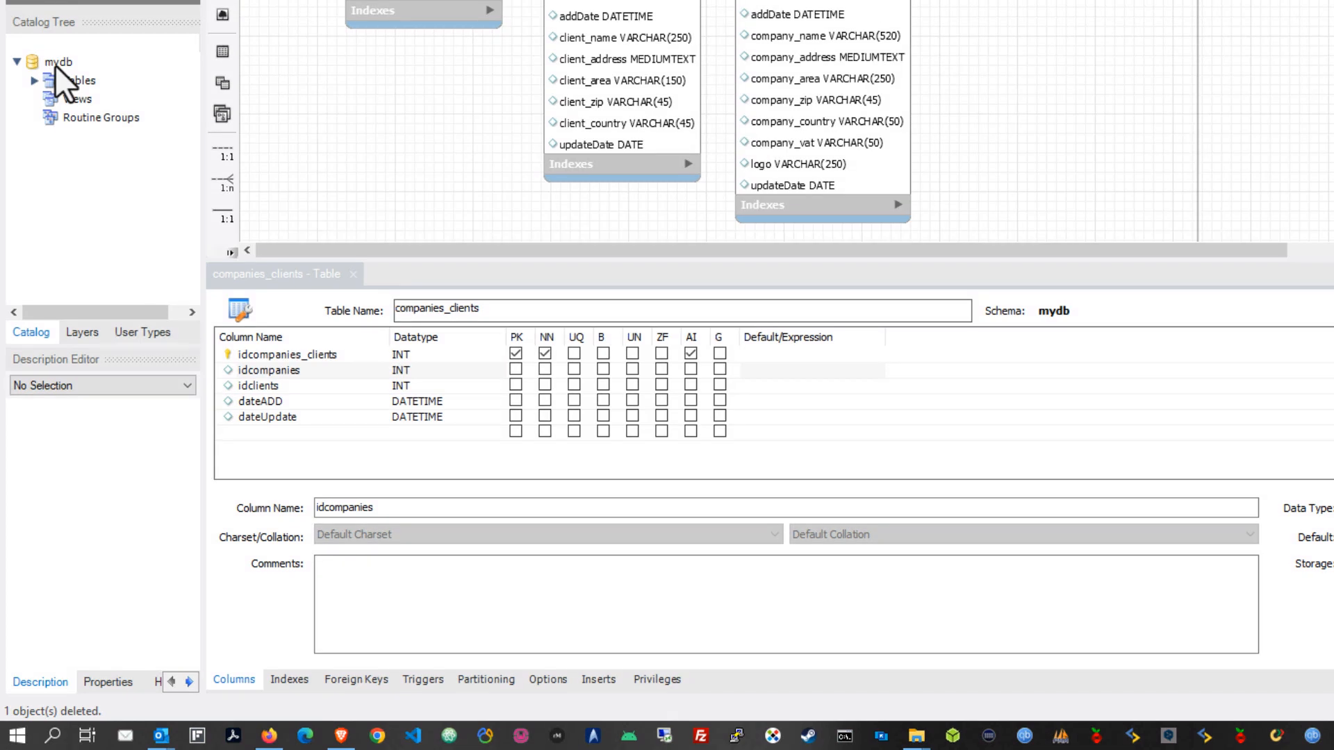
pyautogui.click(56, 63)
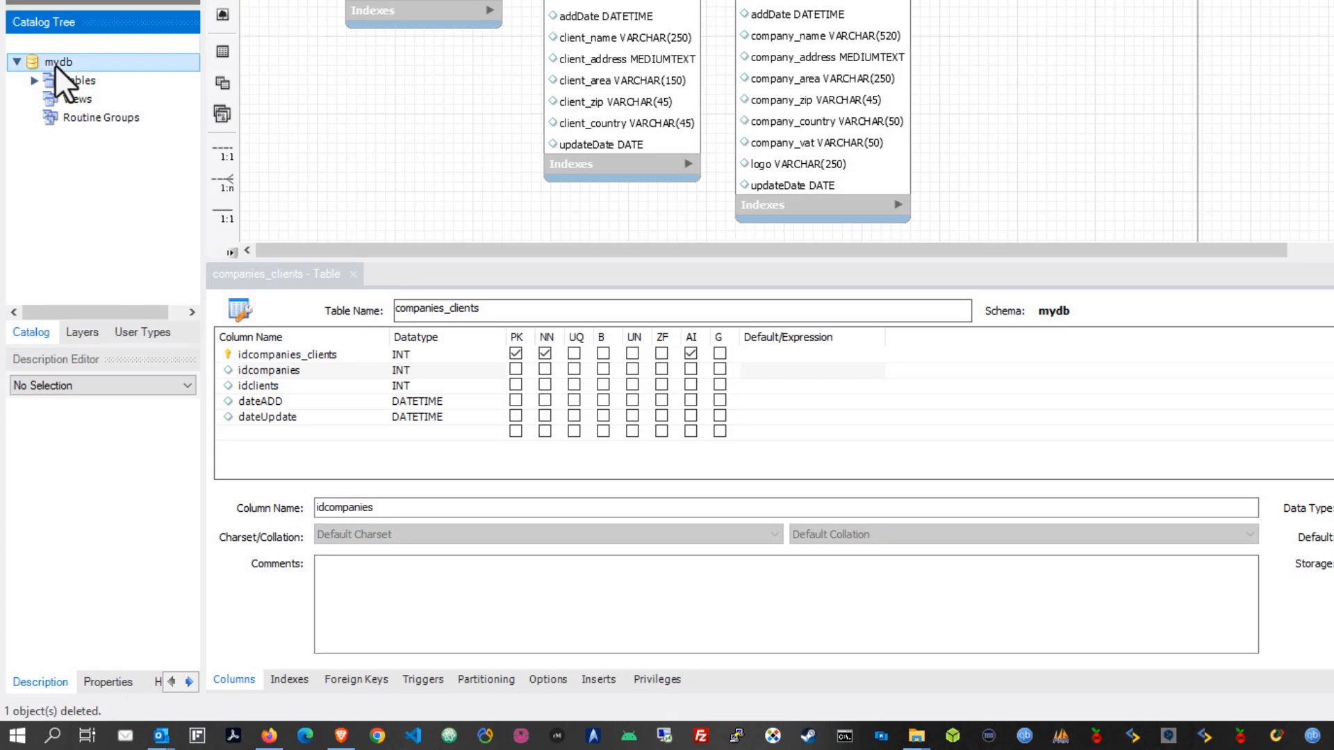
# Rename the mydb schema to project_one through Edit Schema
pyautogui.rightClick(56, 65)
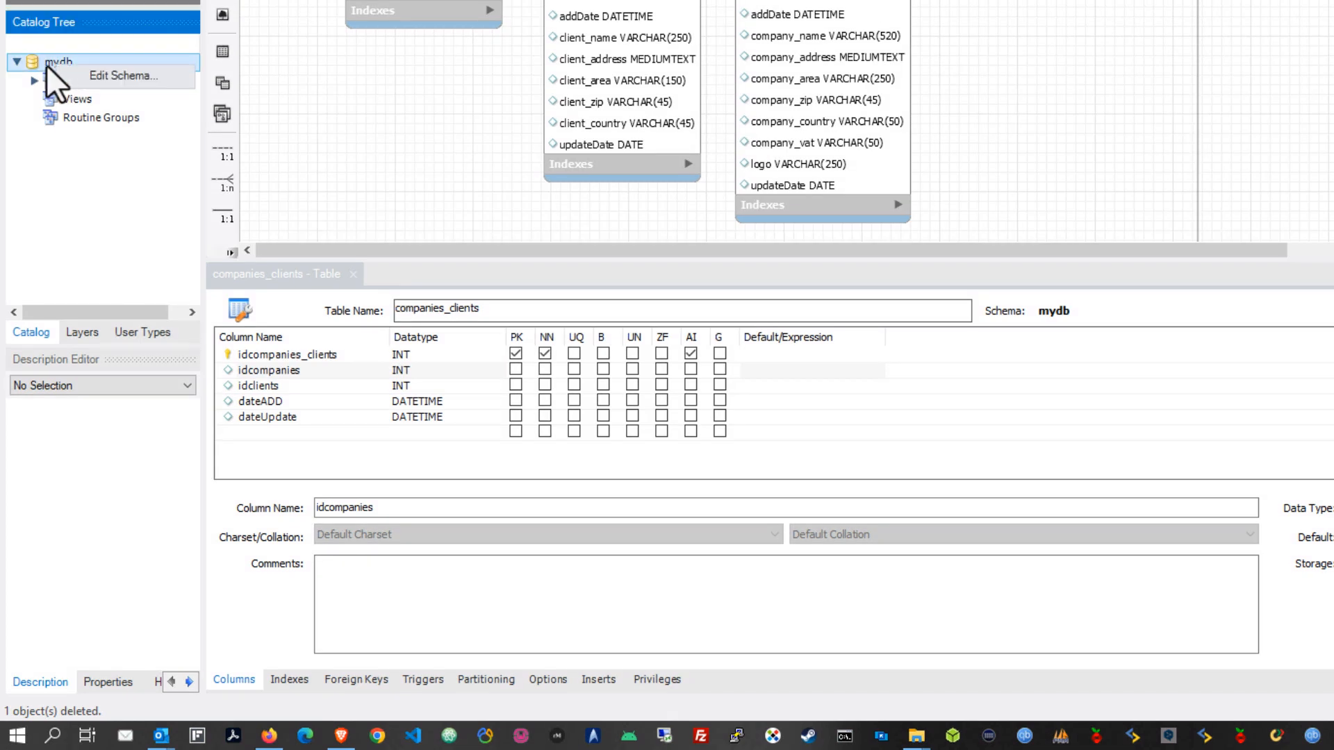
pyautogui.click(124, 79)
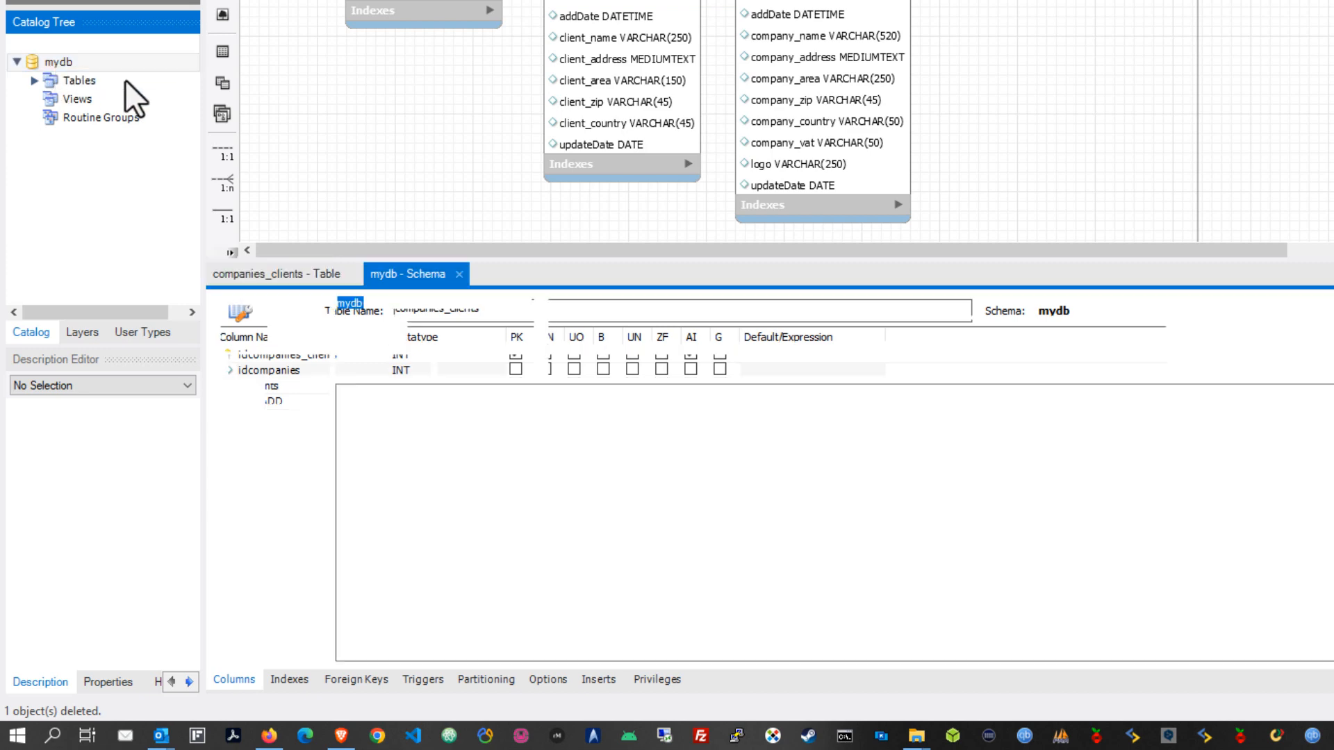
pyautogui.click(373, 305)
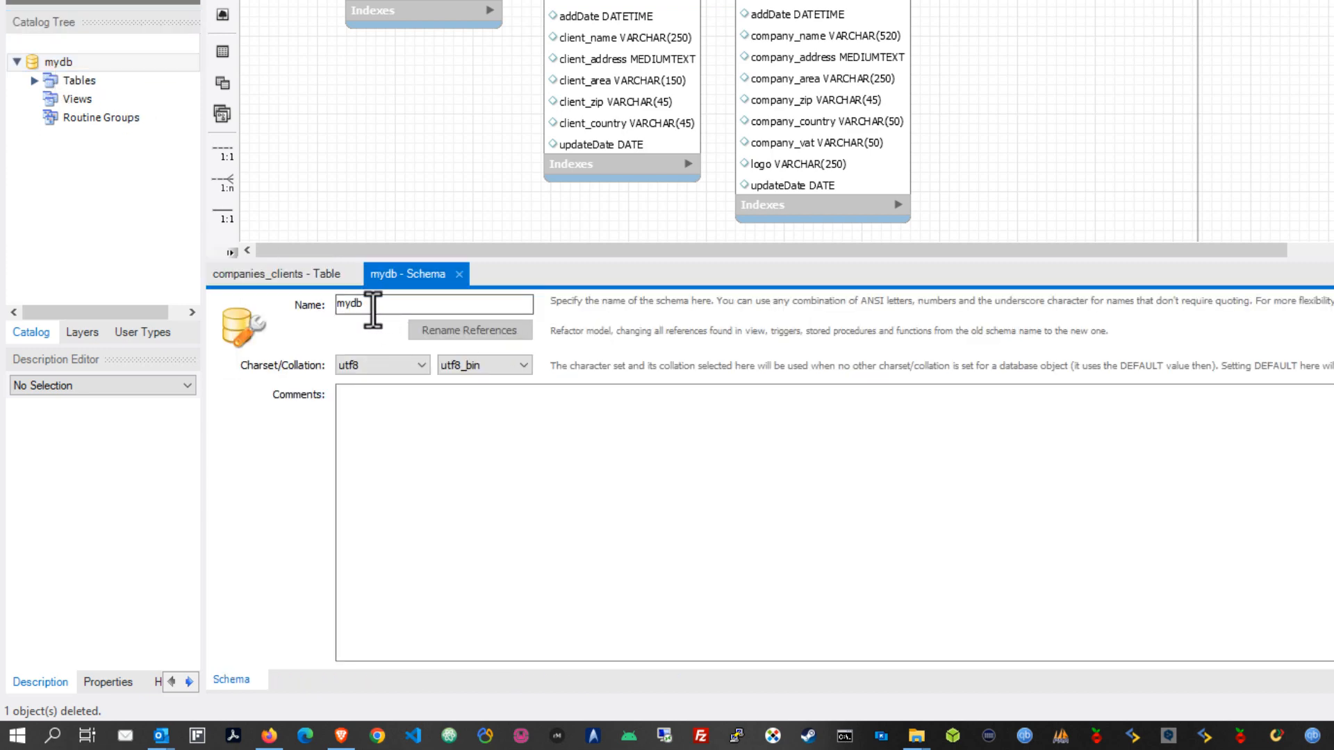
pyautogui.moveTo(373, 306); pyautogui.dragTo(300, 316)
pyautogui.write('proje')
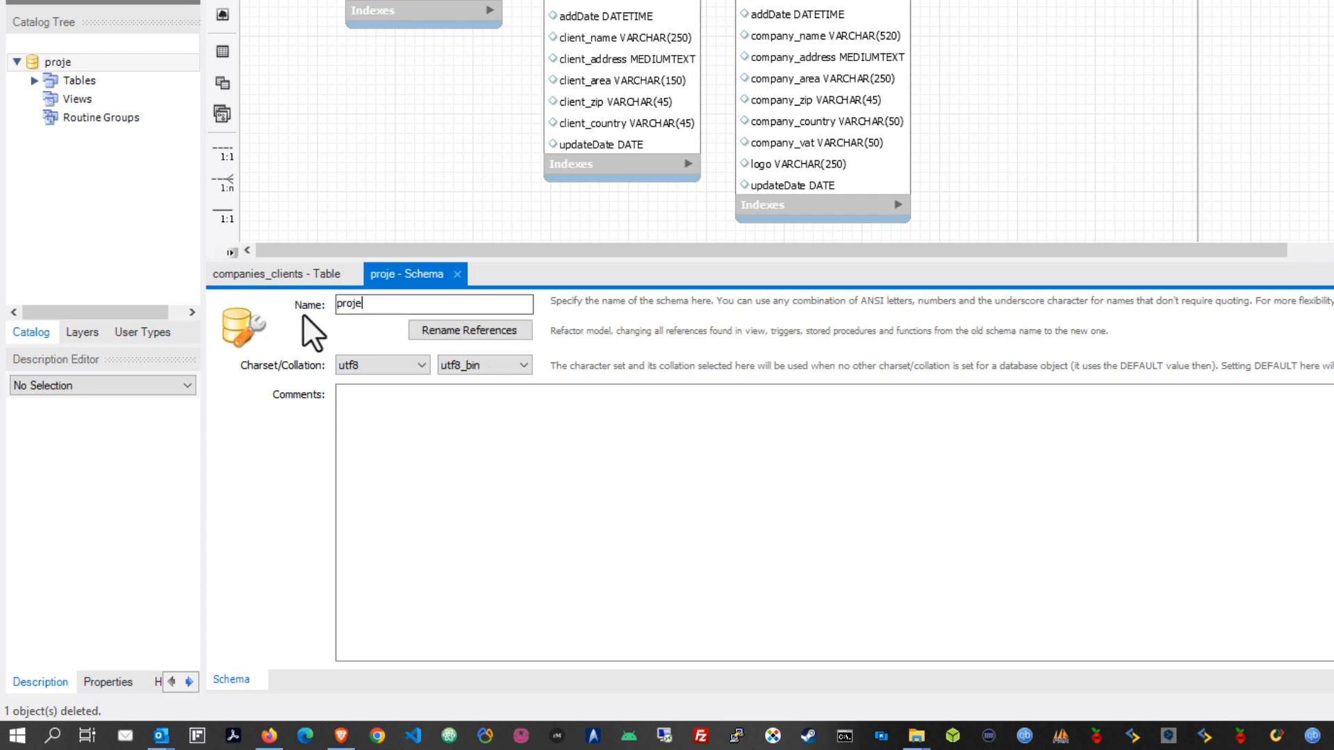
pyautogui.write('ct_one')
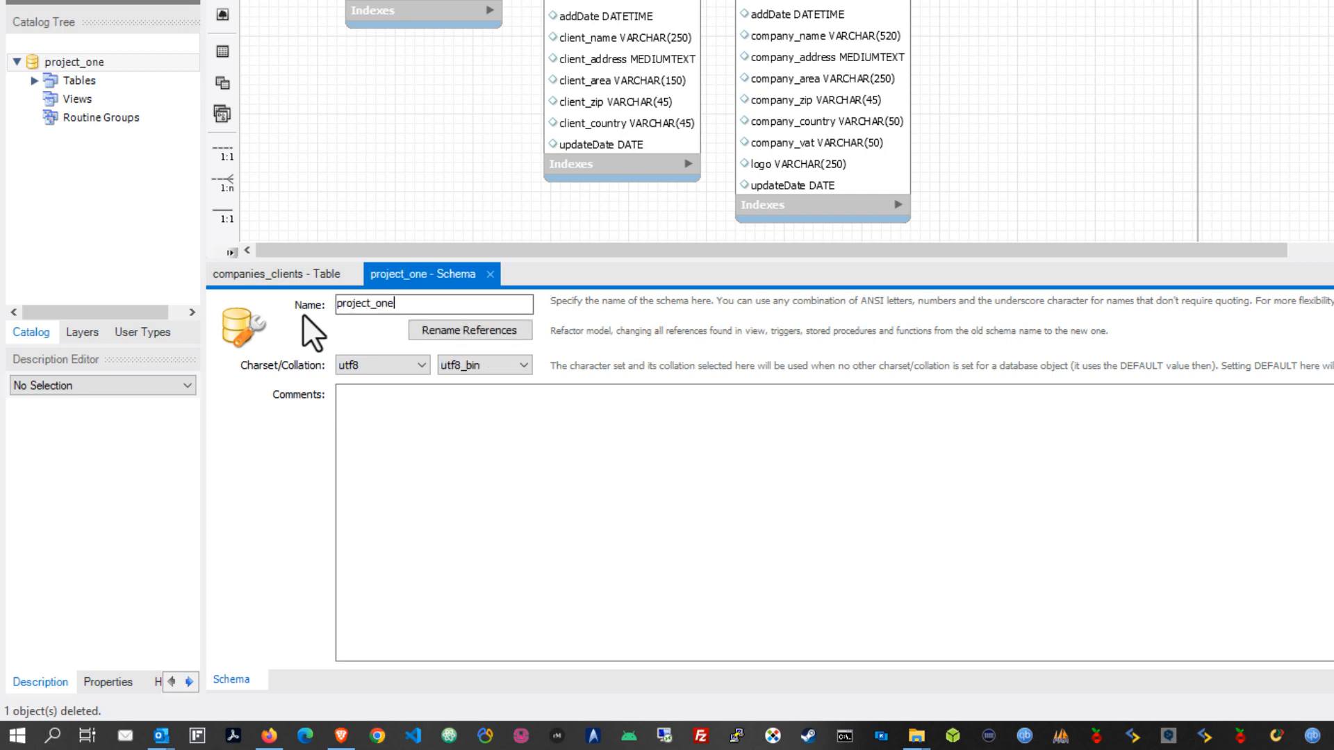
pyautogui.click(464, 421)
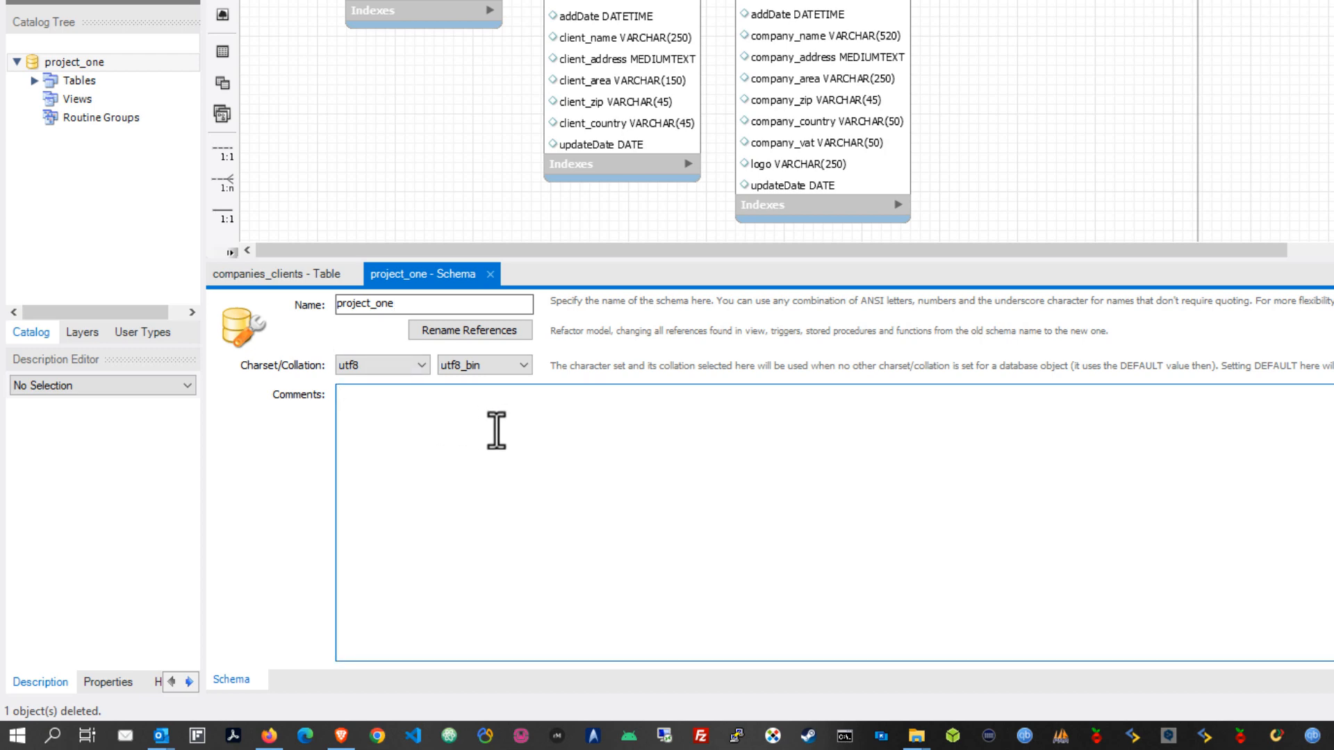
pyautogui.click(480, 215)
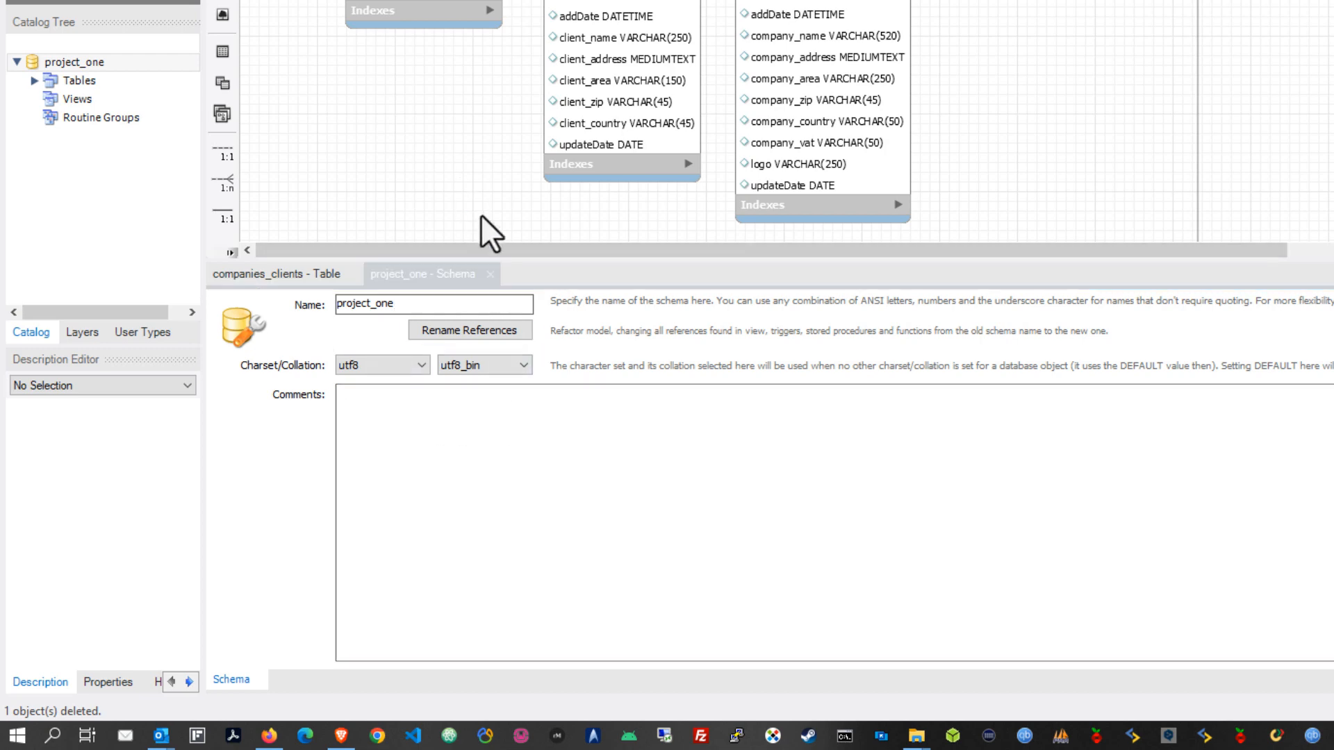
# Close the project_one schema and companies_clients table editors, leaving the EER diagram
pyautogui.click(490, 275)
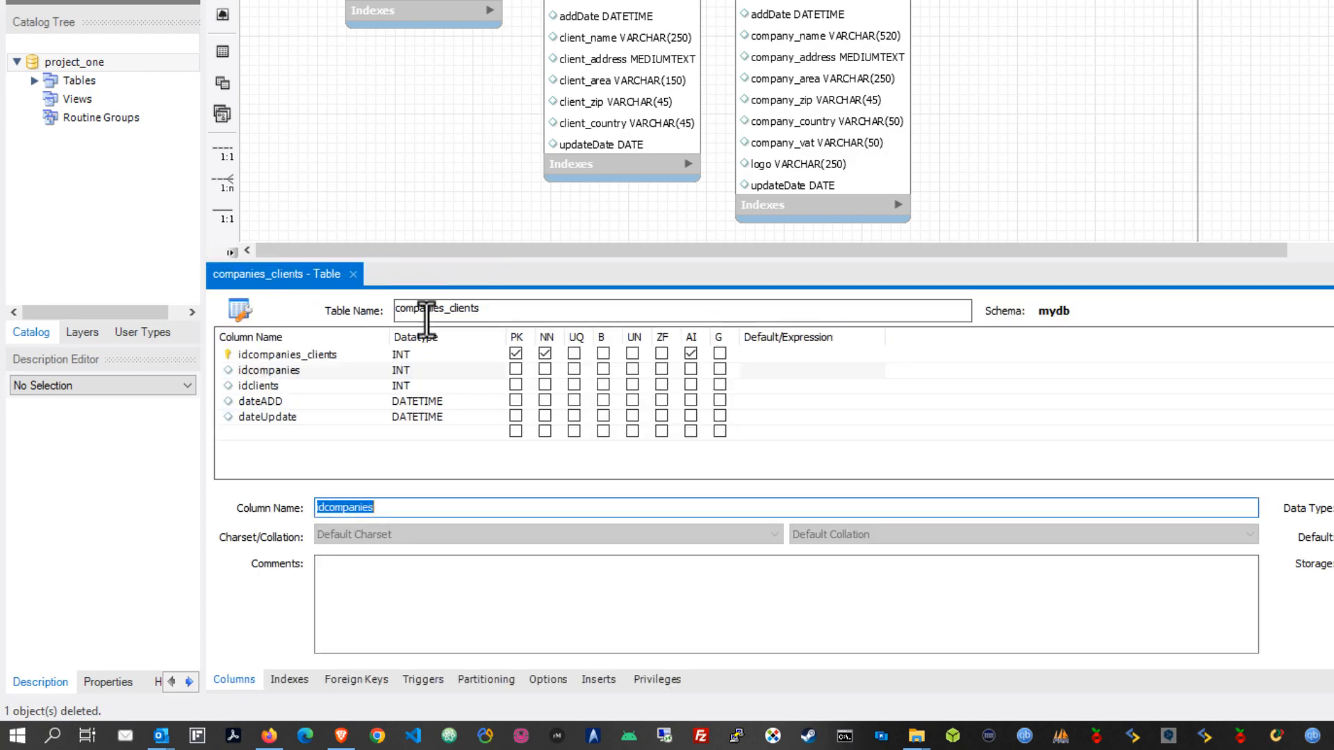
pyautogui.click(351, 274)
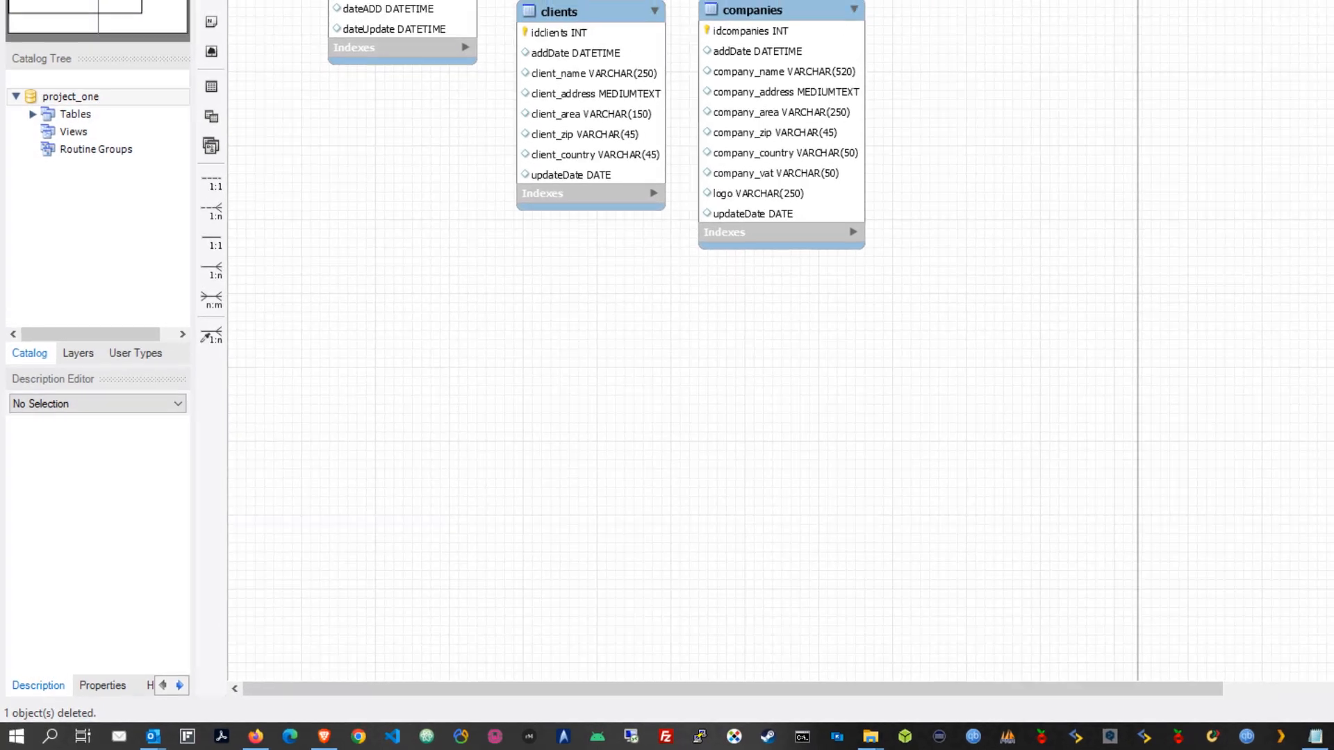
pyautogui.click(12, 42)
# Save the model to the Desktop as project_one.mwb
pyautogui.click(40, 155)
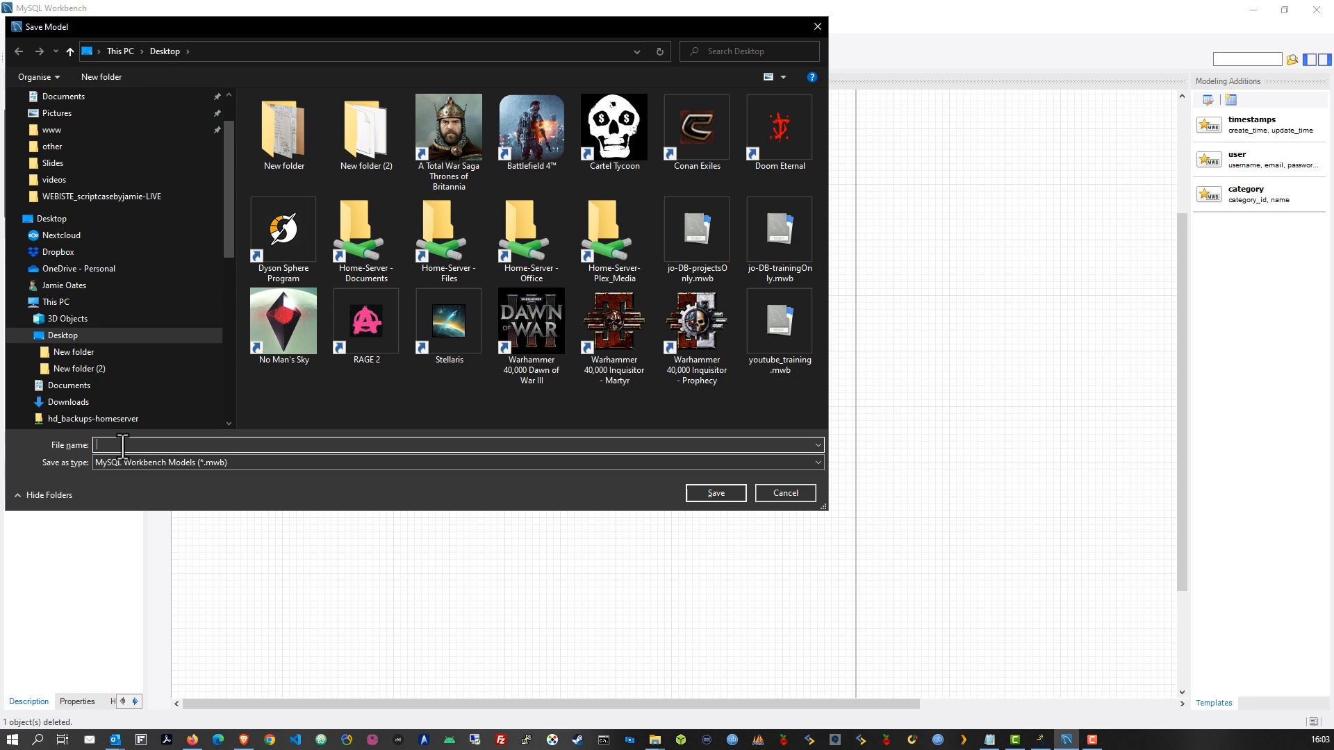
pyautogui.write('co')
pyautogui.press('BackSpace')
pyautogui.press('BackSpace')
pyautogui.write('project_one')
pyautogui.click(715, 492)
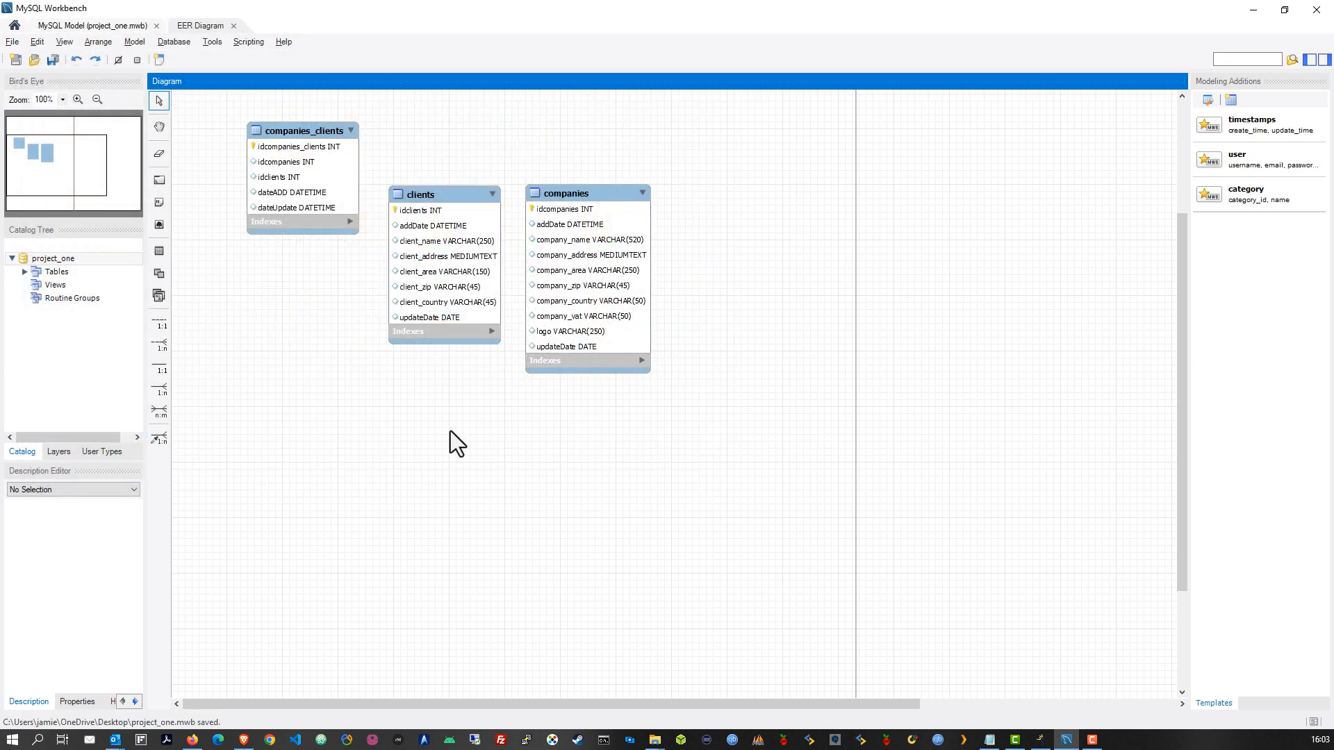
pyautogui.click(12, 44)
pyautogui.moveTo(66, 185)
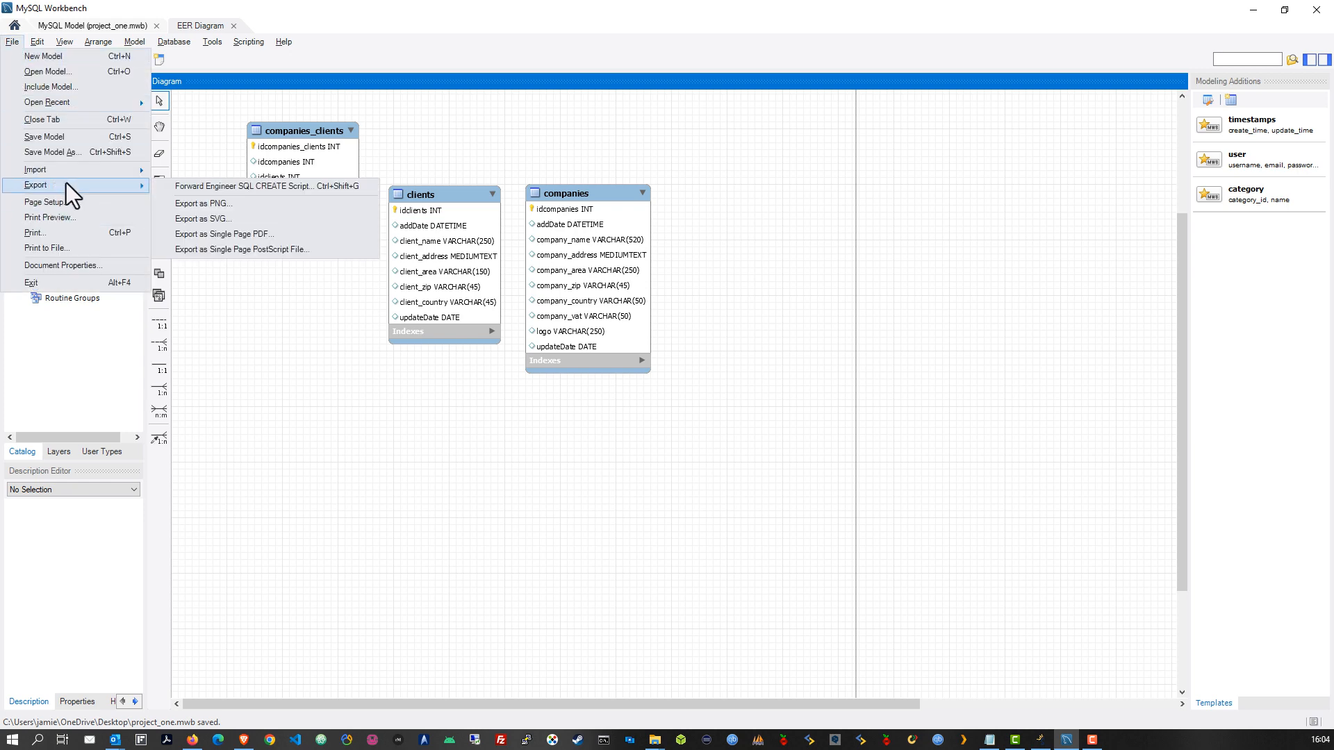
pyautogui.click(243, 187)
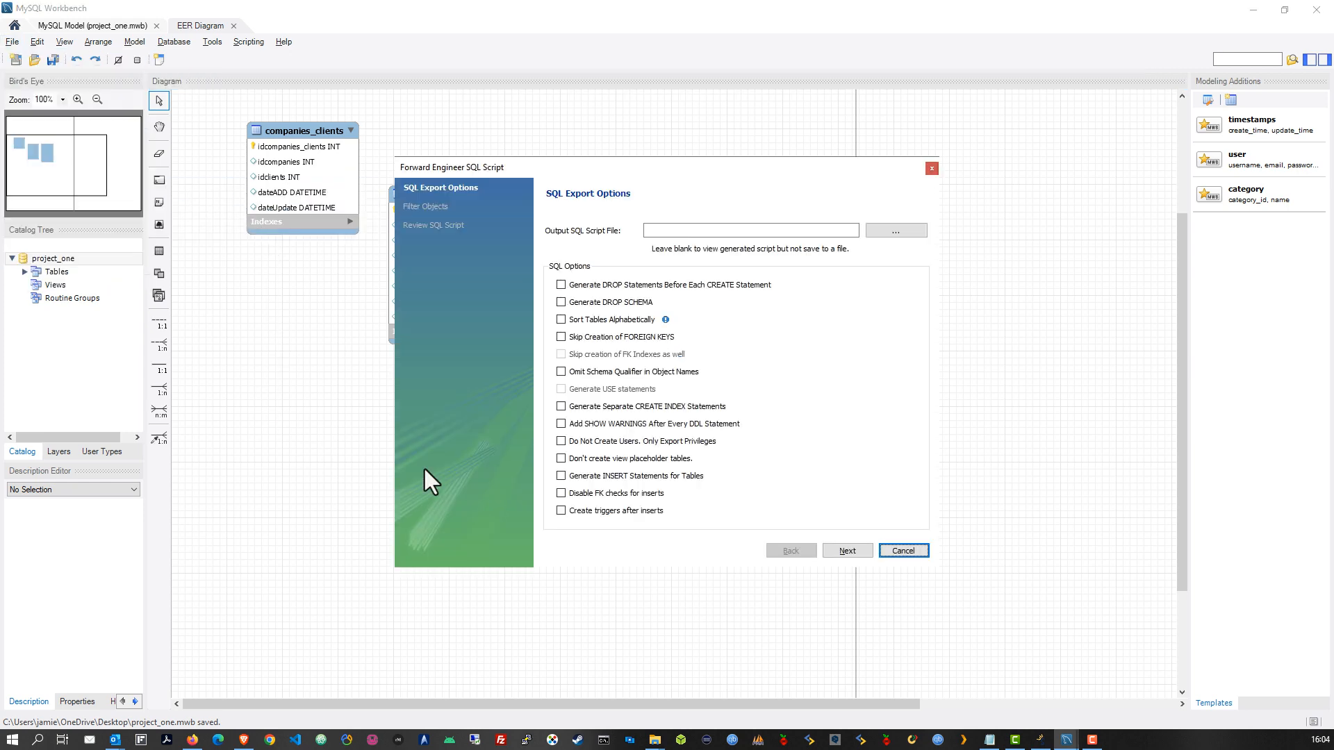
pyautogui.click(850, 546)
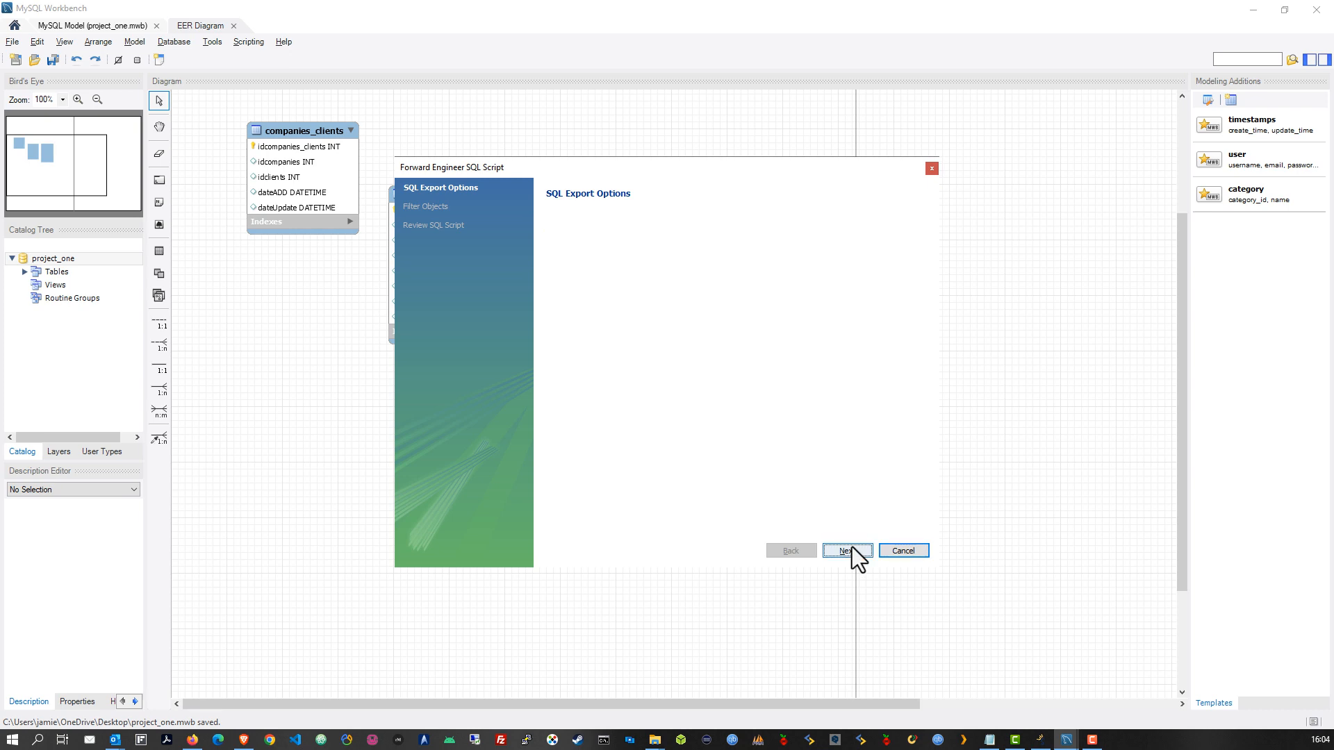
pyautogui.click(849, 549)
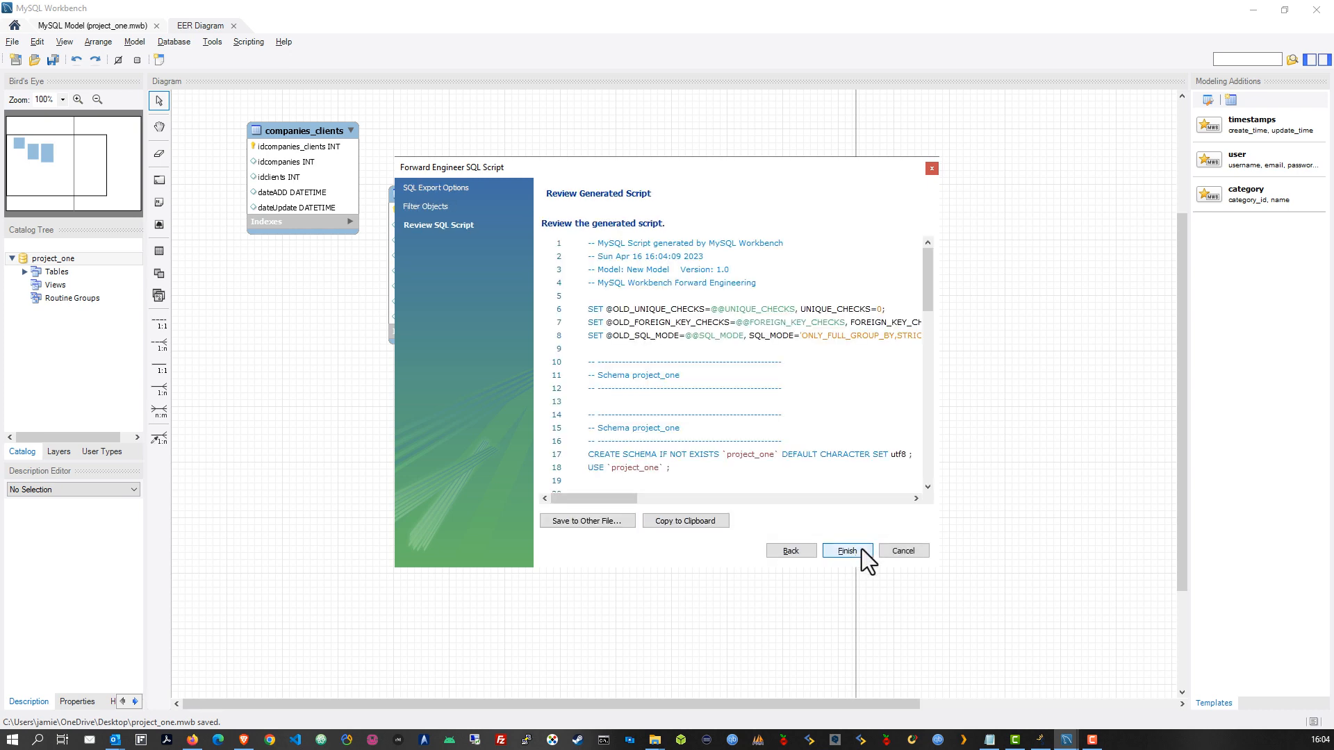
pyautogui.scroll(-3, 865, 389)
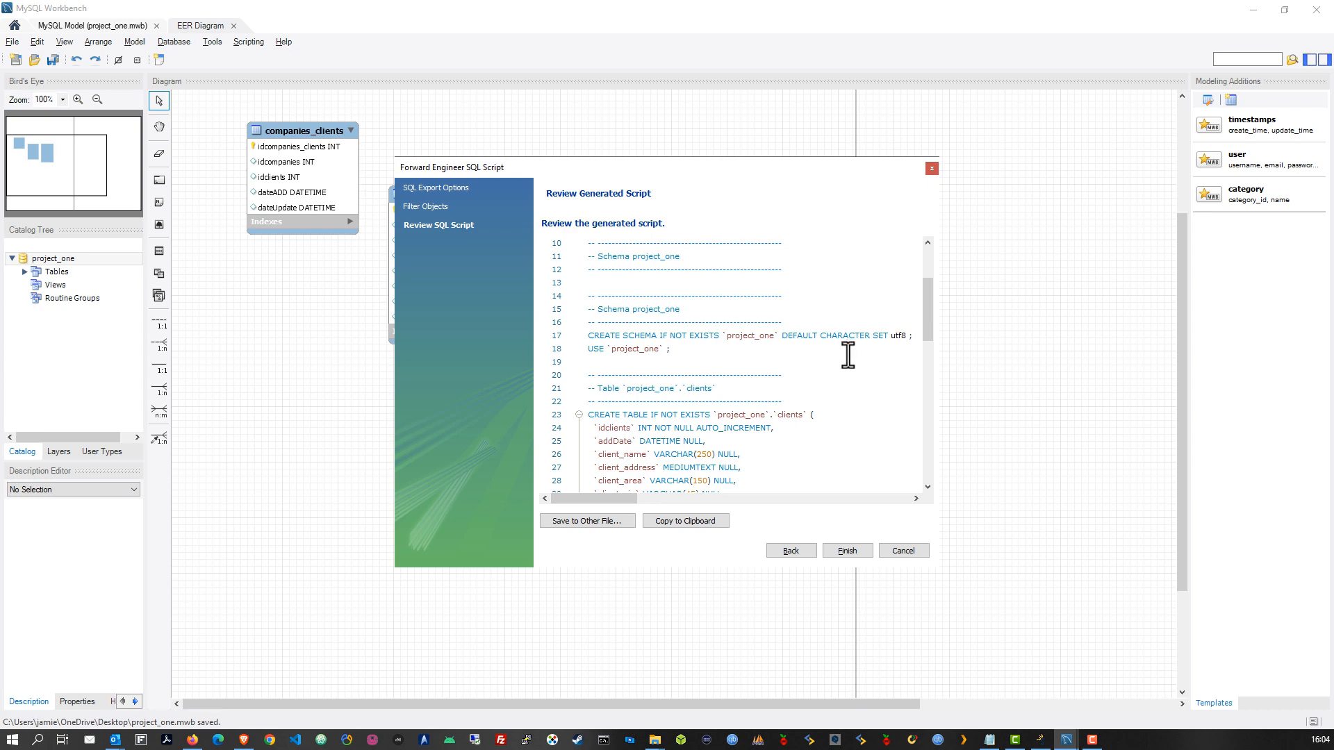
pyautogui.scroll(-1, 737, 351)
pyautogui.doubleClick(739, 295)
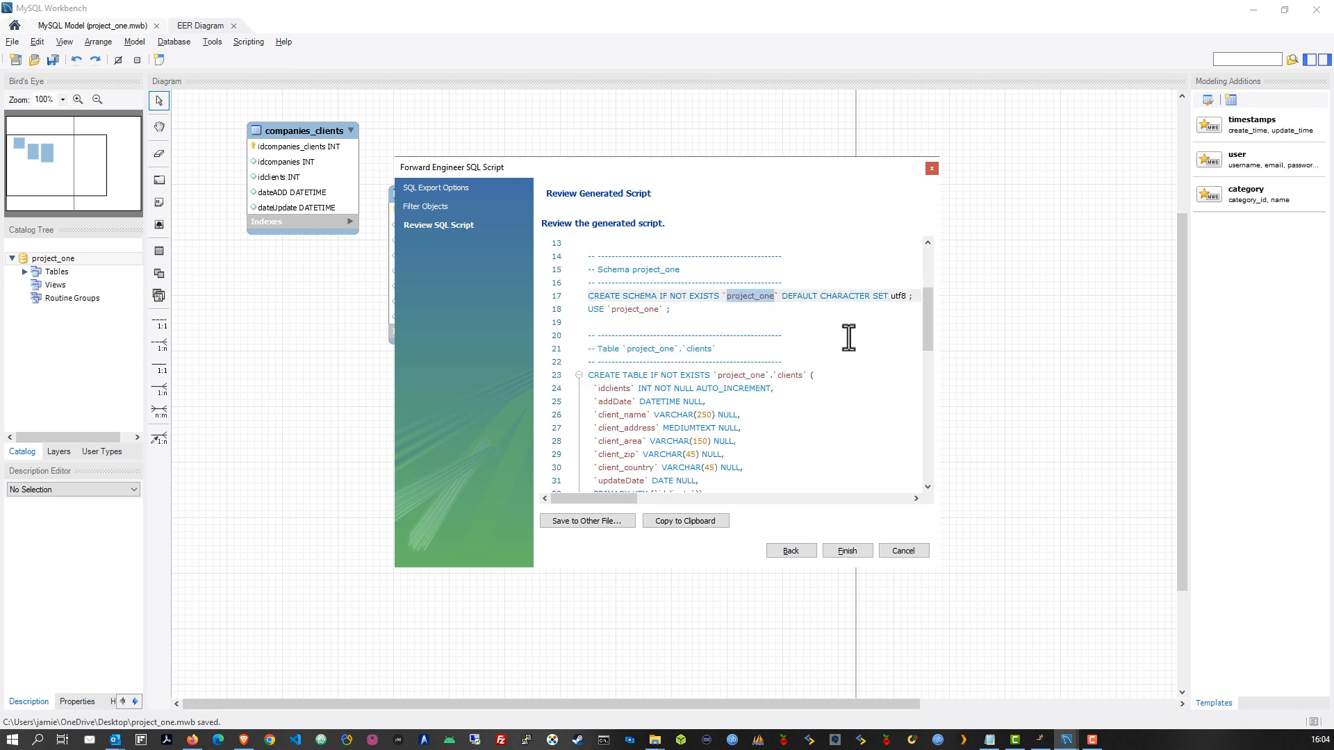
pyautogui.scroll(-1, 791, 334)
pyautogui.doubleClick(740, 336)
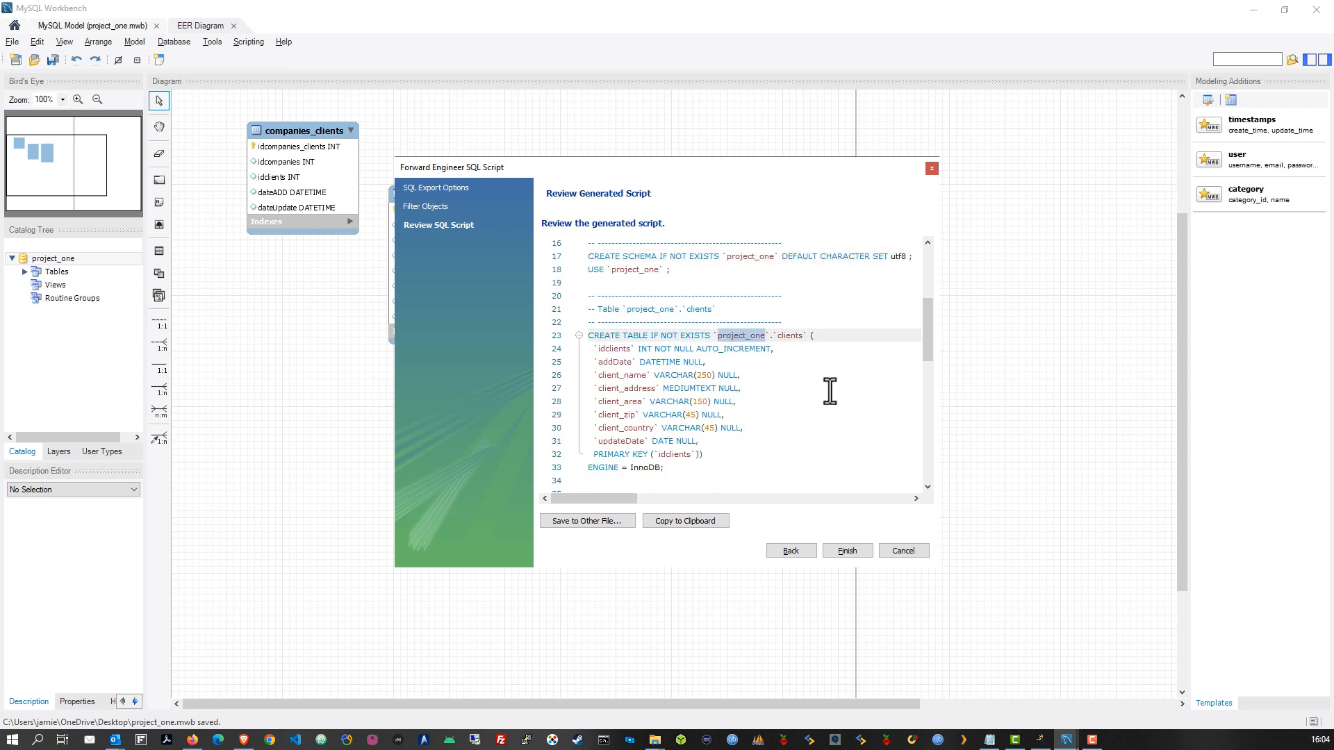
pyautogui.scroll(-4, 812, 390)
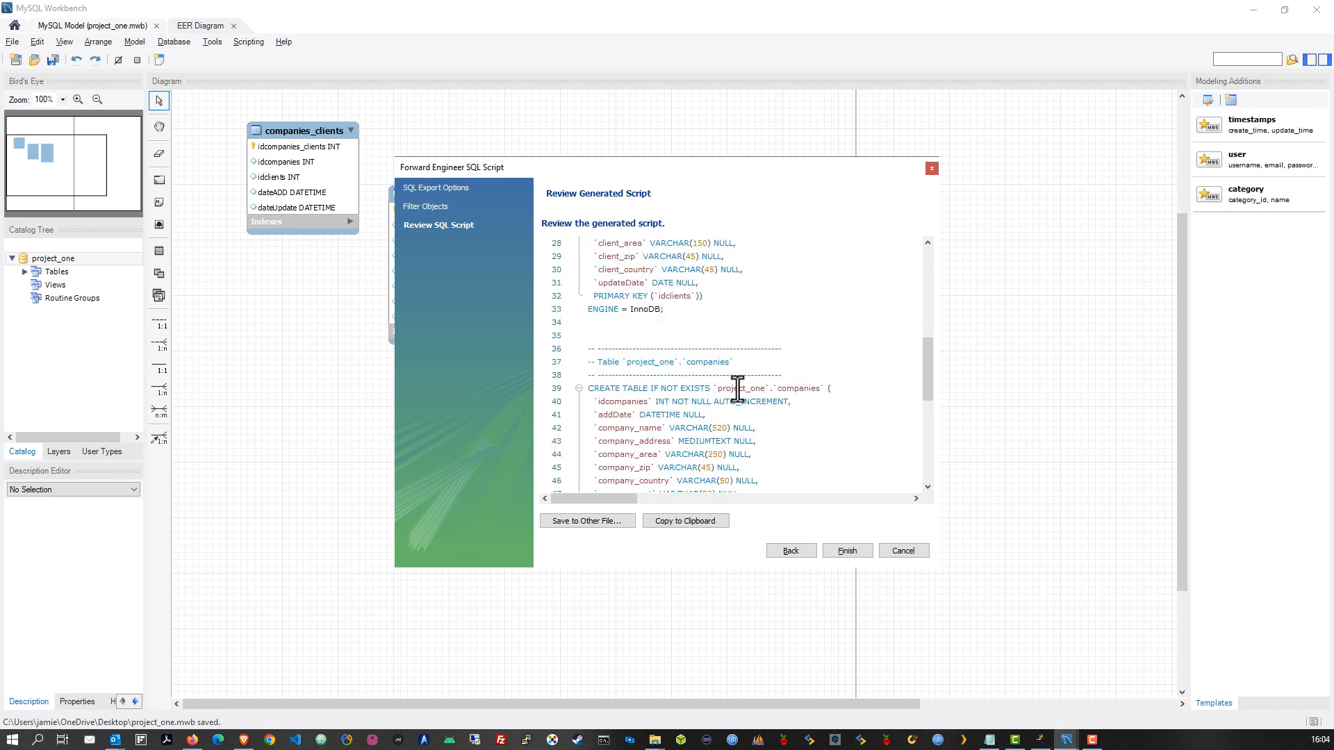
pyautogui.scroll(3, 802, 351)
pyautogui.doubleClick(791, 295)
pyautogui.scroll(-1, 799, 379)
pyautogui.scroll(-2, 798, 391)
pyautogui.doubleClick(740, 388)
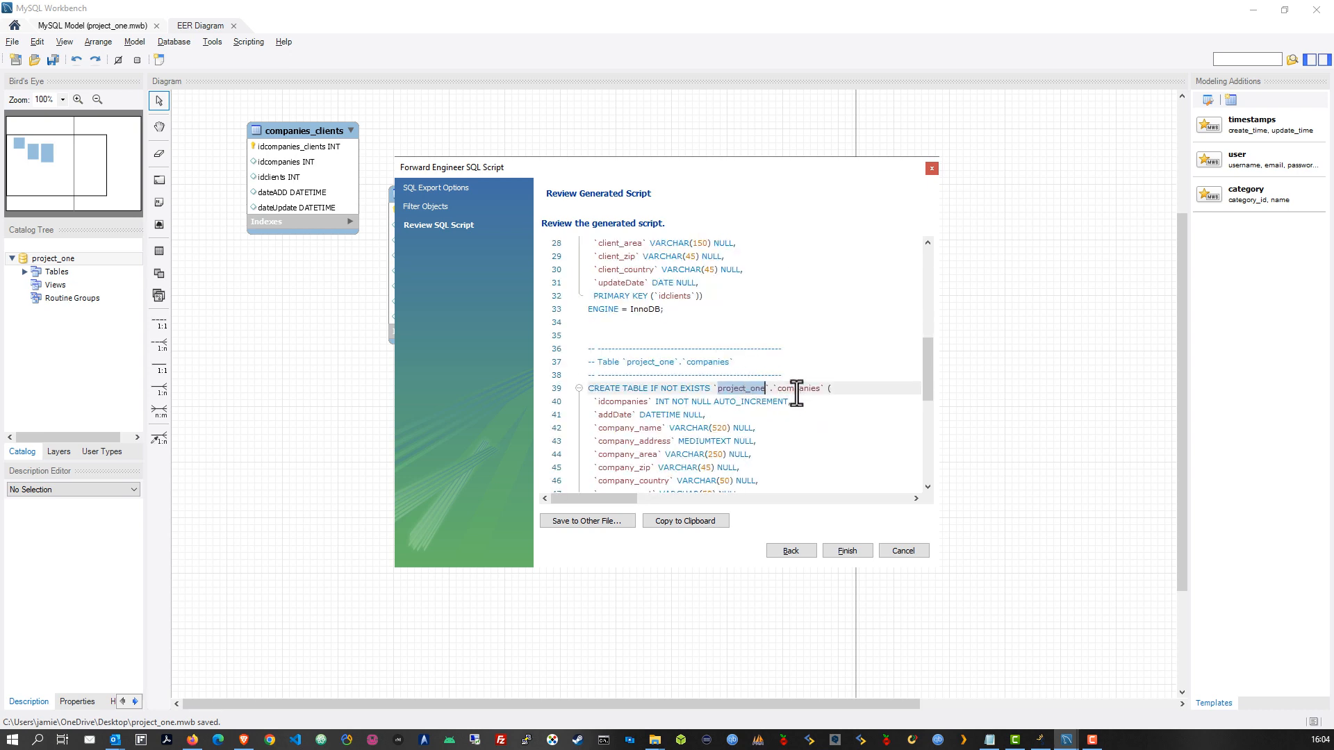
pyautogui.doubleClick(798, 388)
pyautogui.scroll(-2, 811, 419)
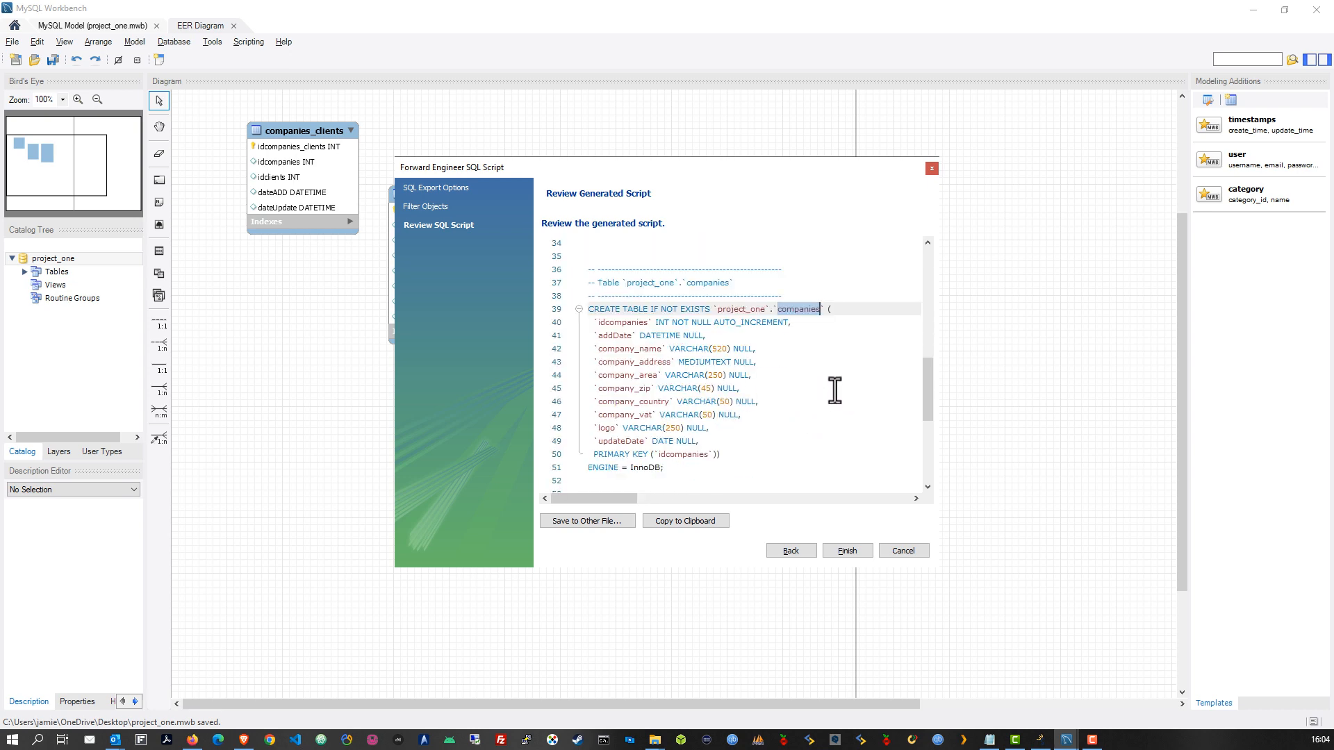
pyautogui.scroll(1, 823, 393)
pyautogui.doubleClick(733, 349)
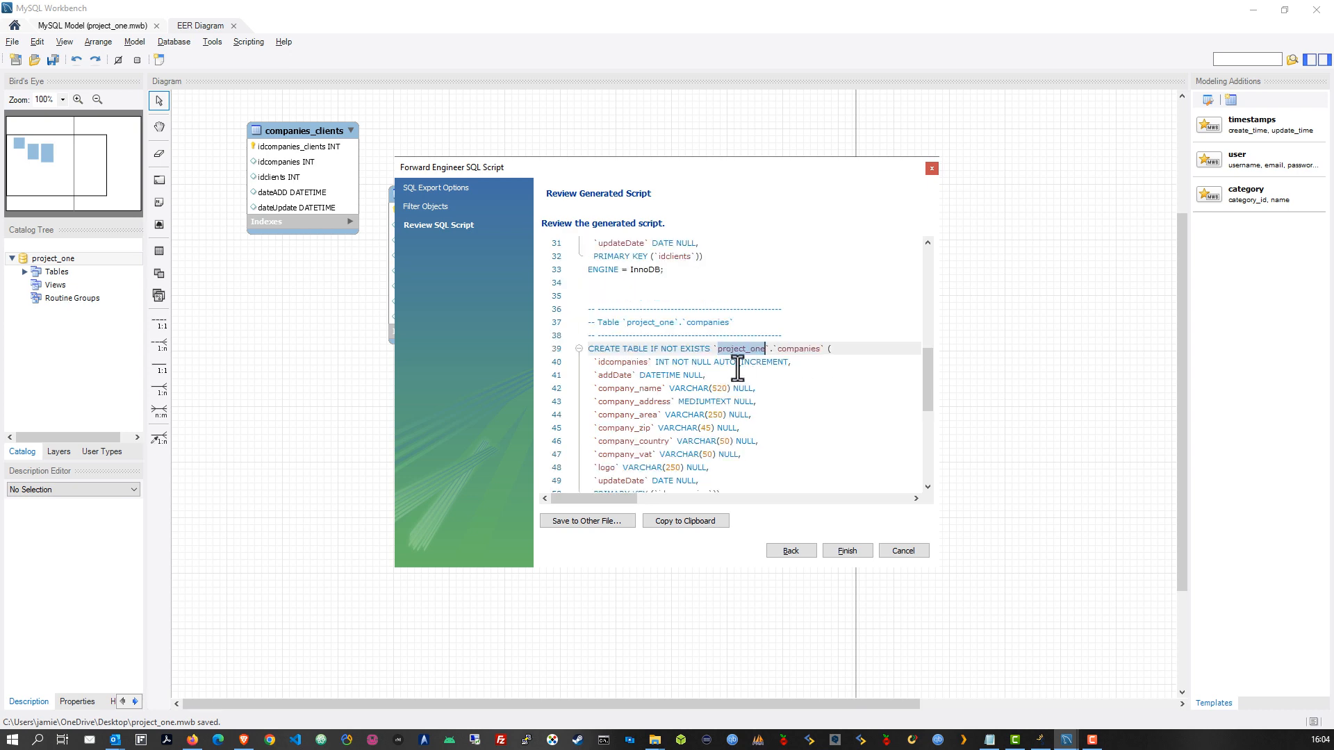
pyautogui.scroll(2, 758, 407)
pyautogui.scroll(4, 757, 407)
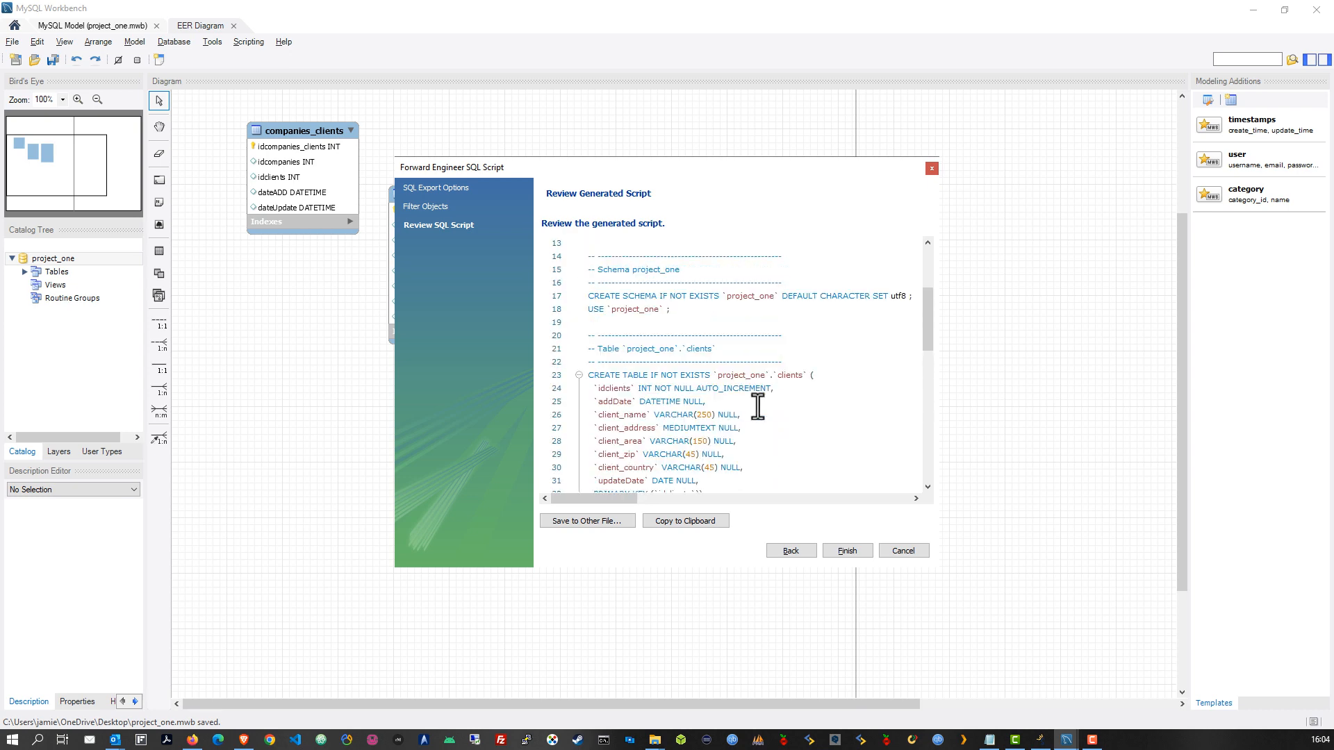
pyautogui.doubleClick(741, 375)
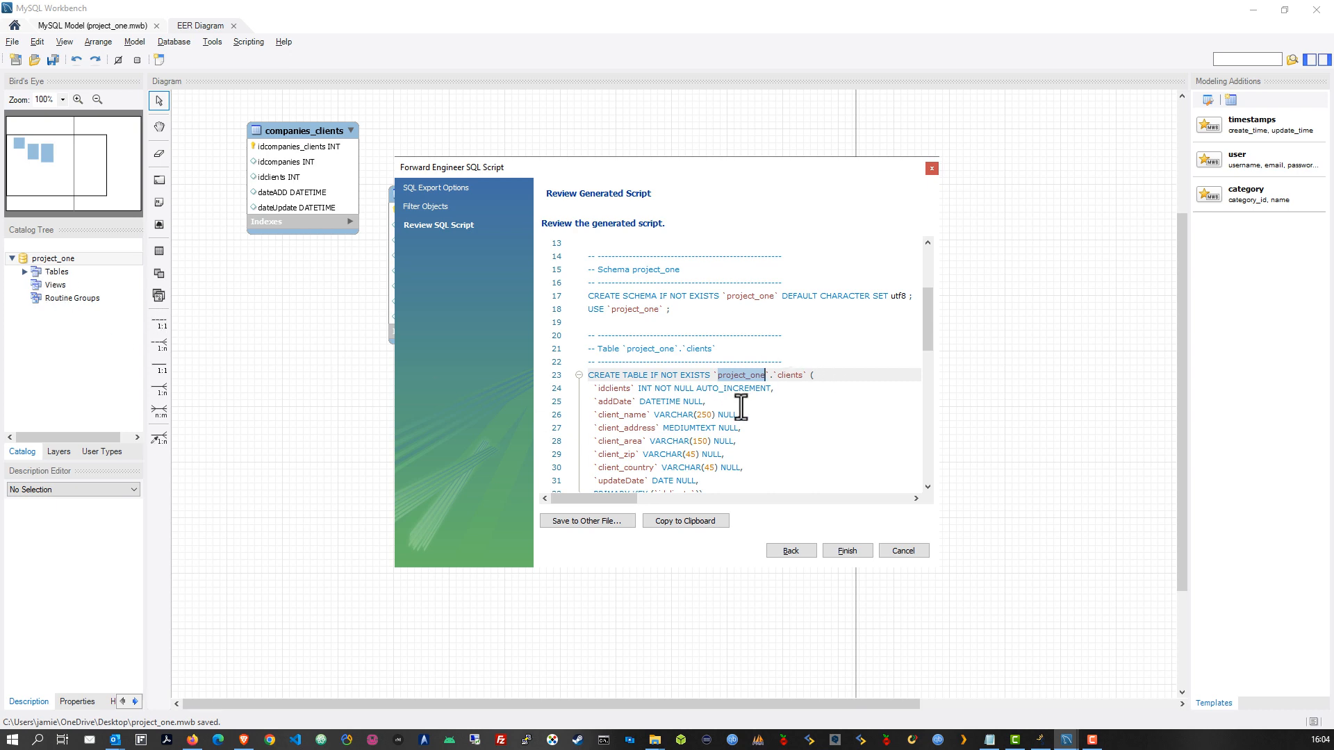
pyautogui.scroll(-7, 734, 406)
pyautogui.scroll(-6, 733, 414)
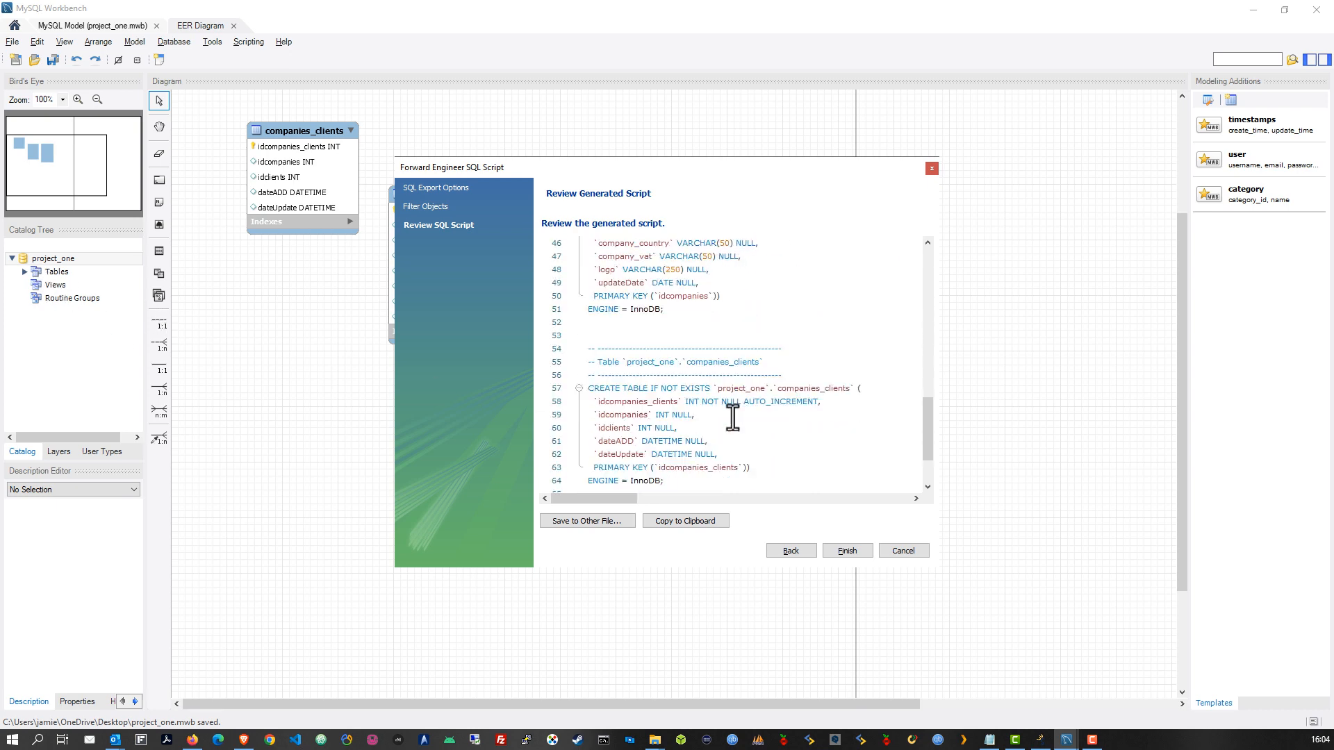
pyautogui.click(799, 417)
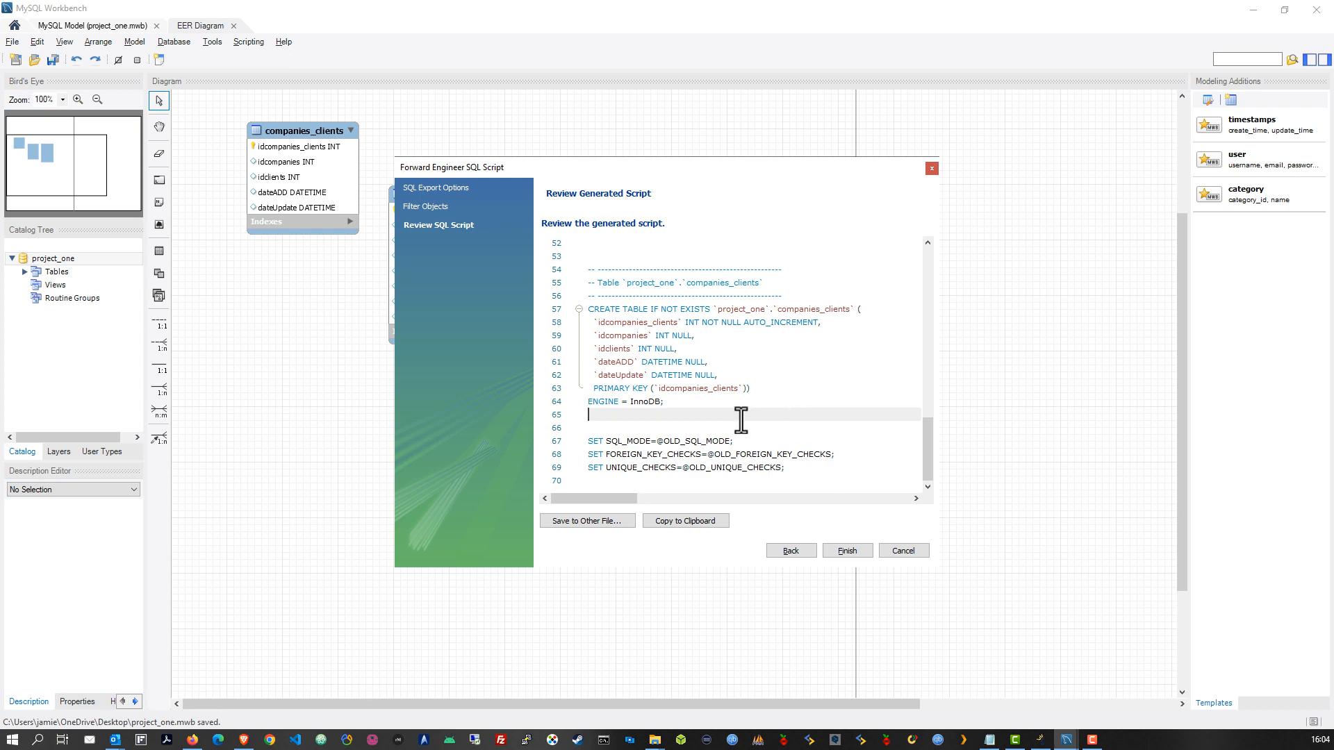
pyautogui.hotkey('ctrl', 'a')
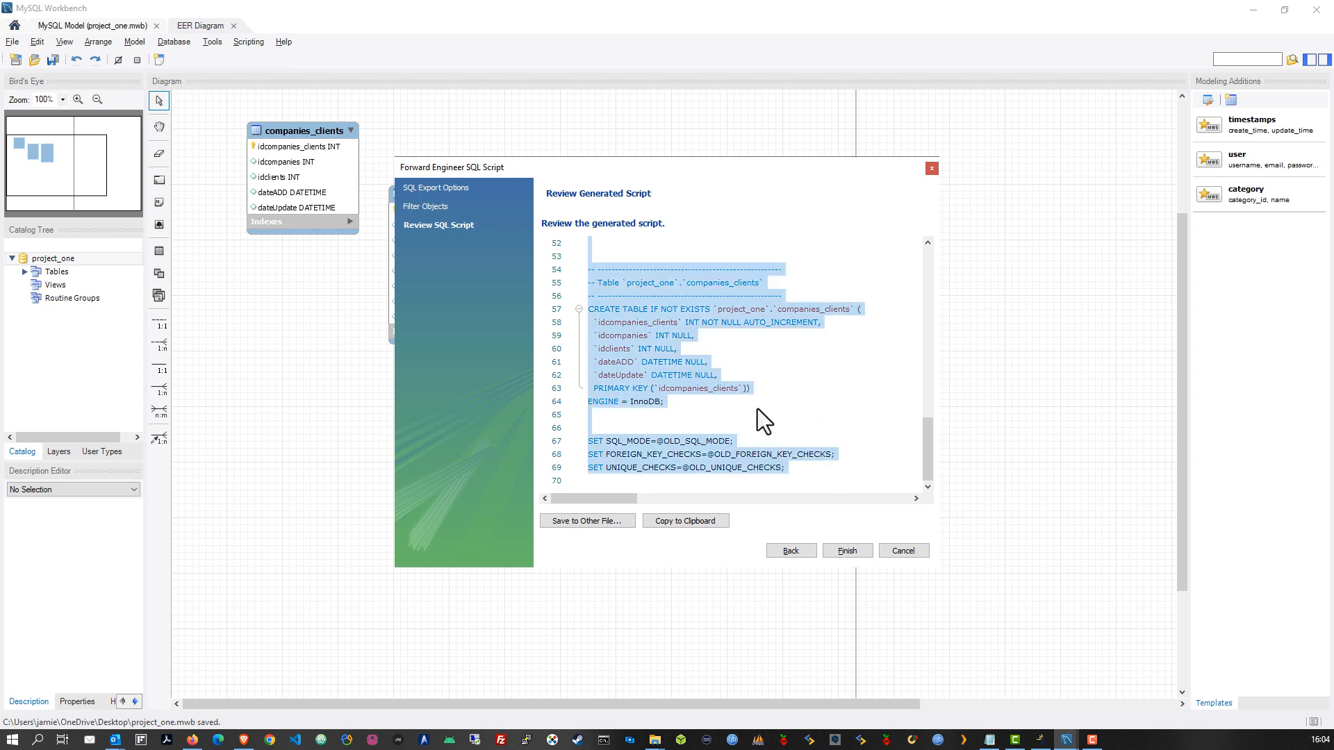
pyautogui.click(846, 552)
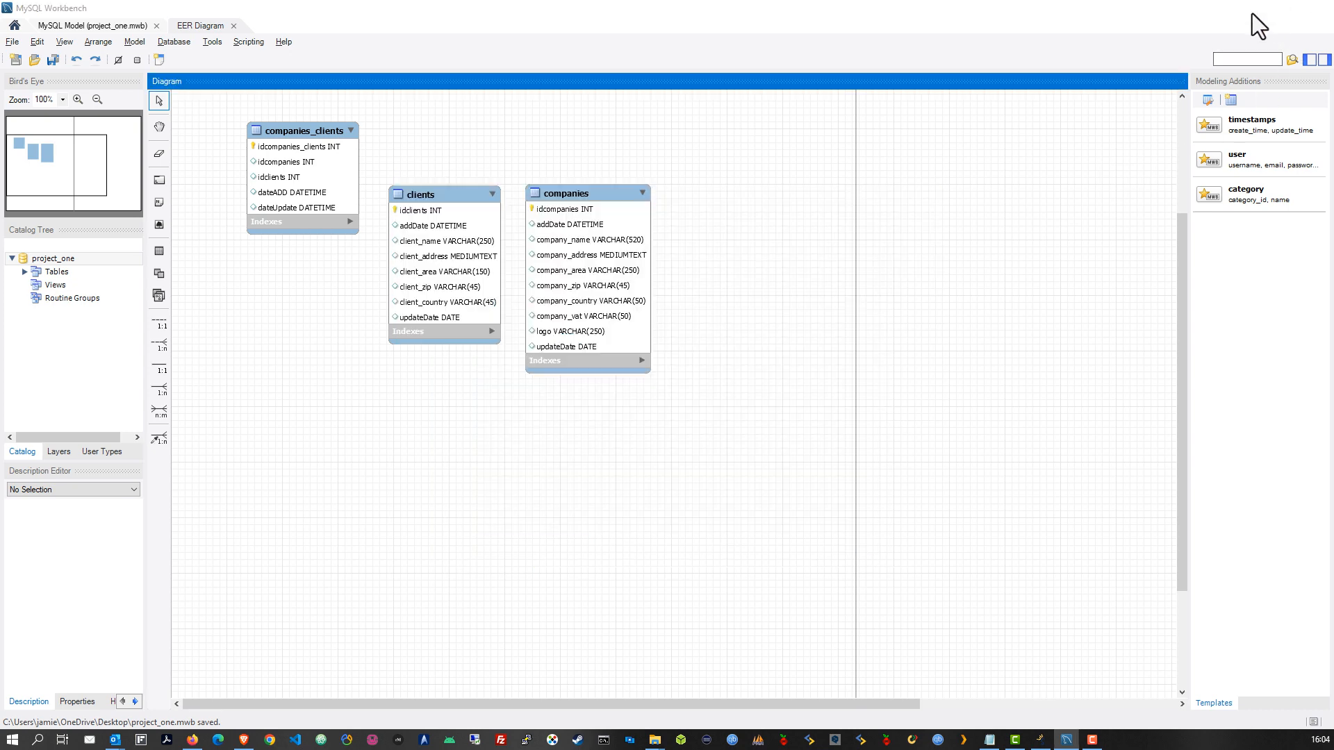
# Log in to phpMyAdmin as root and open the server-wide SQL query page
pyautogui.click(1252, 14)
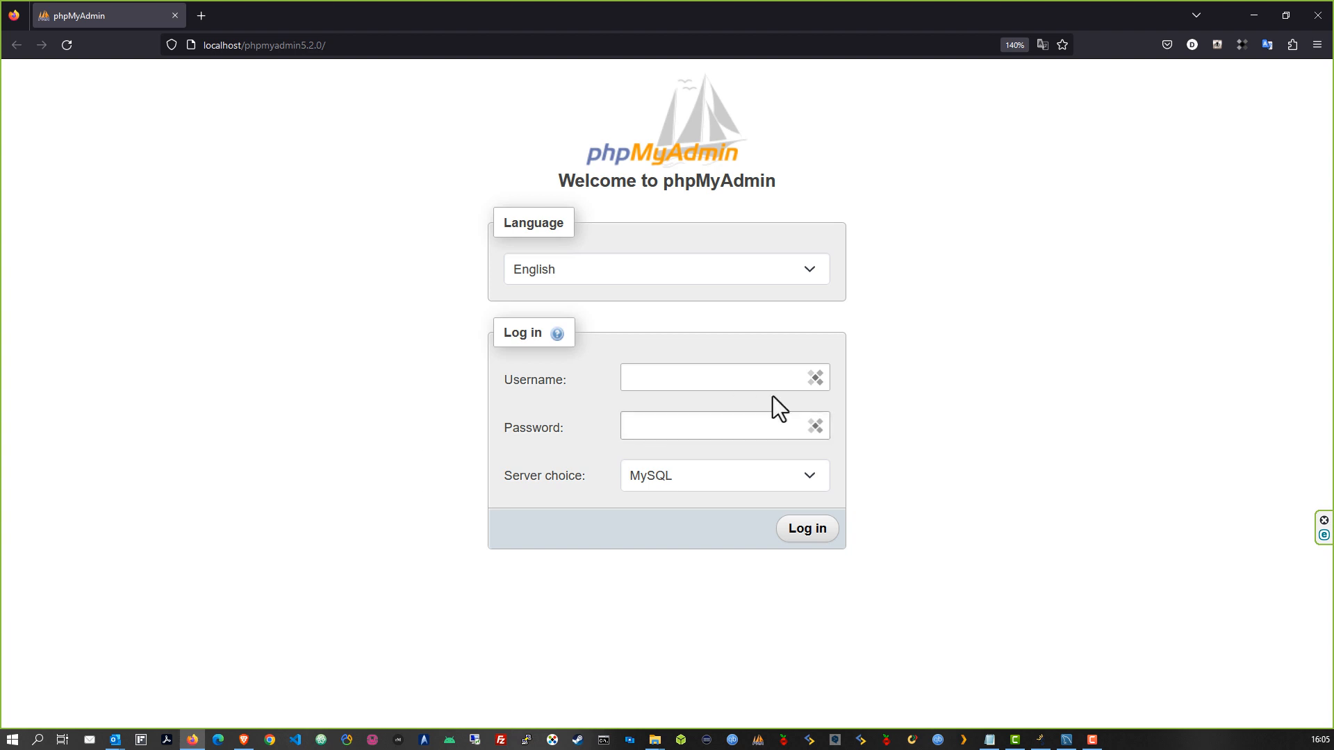
pyautogui.click(721, 369)
pyautogui.write('root')
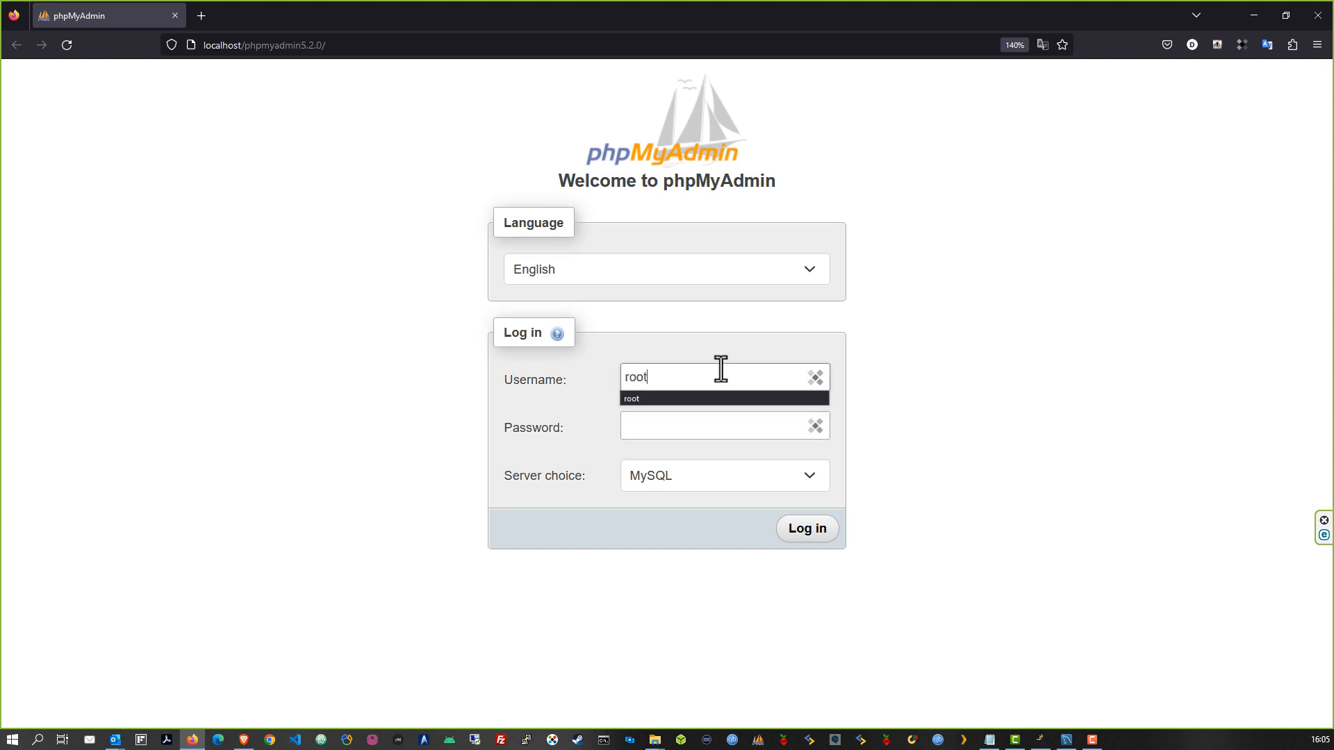
pyautogui.click(1030, 368)
pyautogui.click(834, 528)
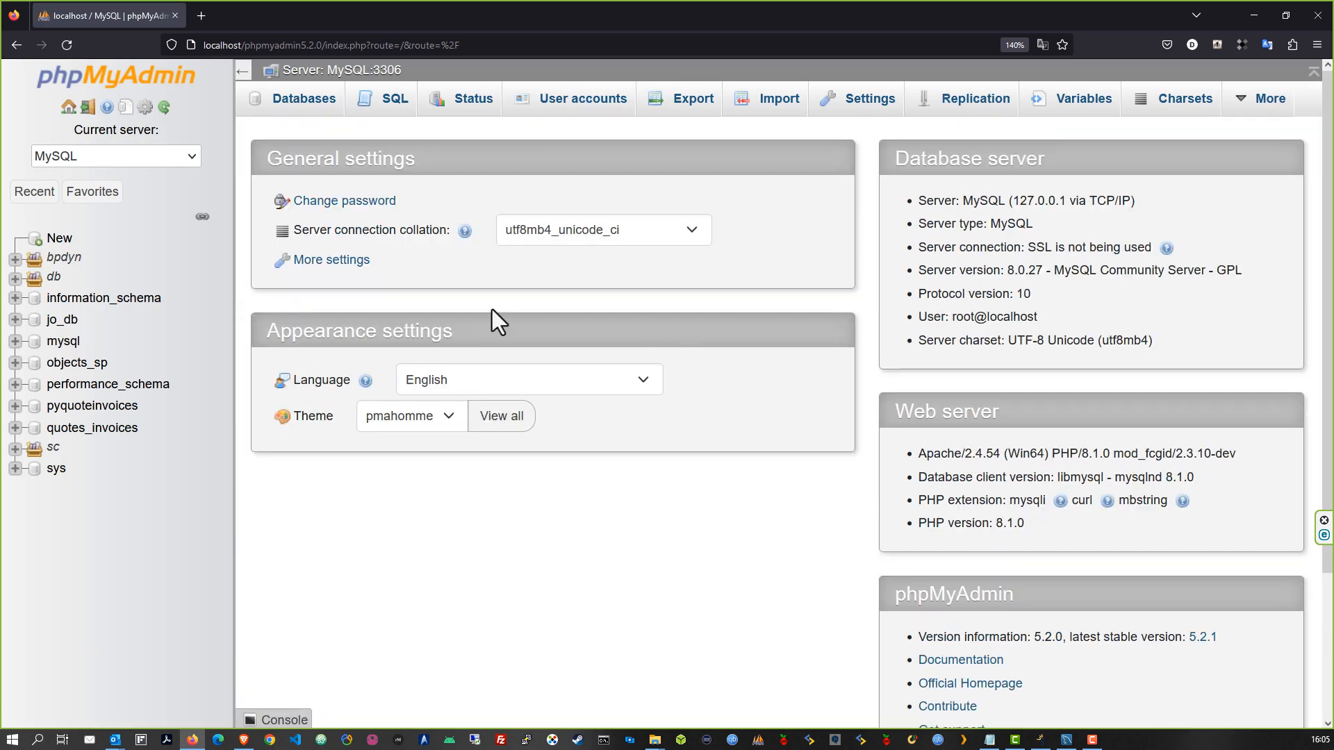
pyautogui.click(300, 115)
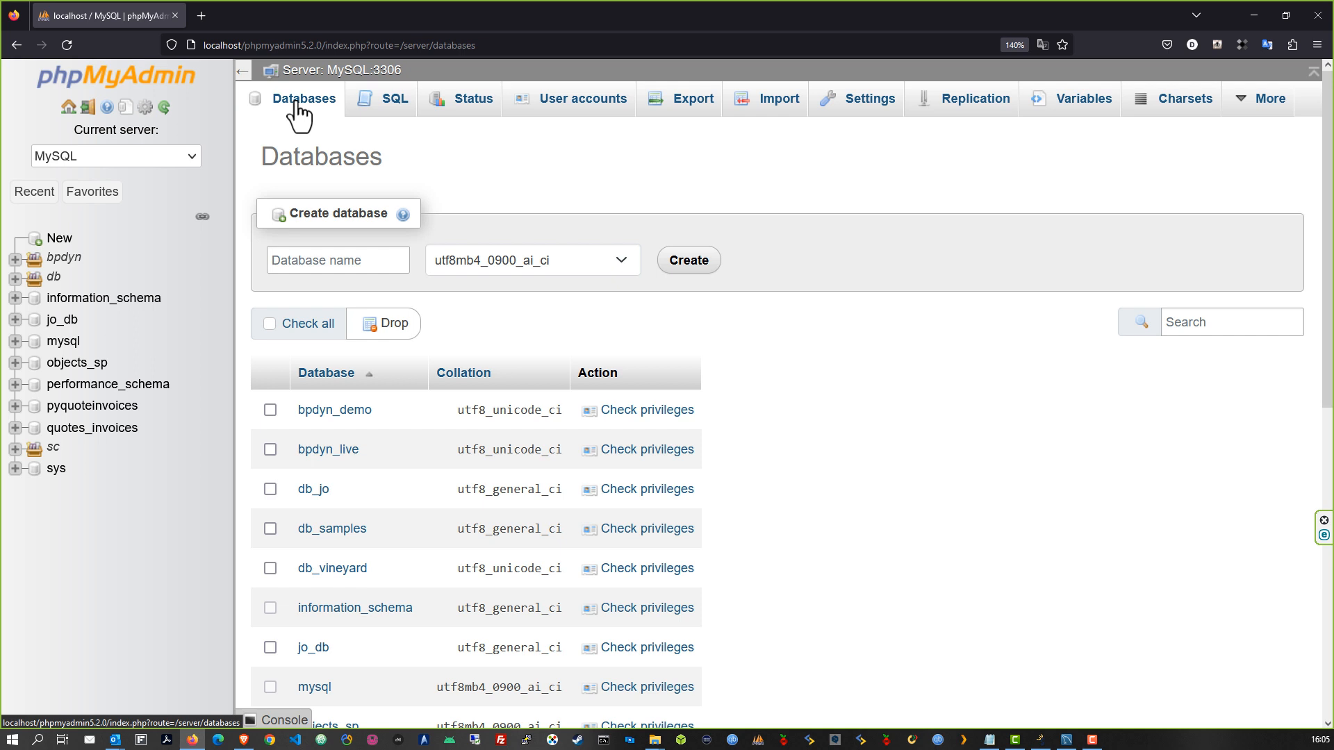
pyautogui.click(388, 105)
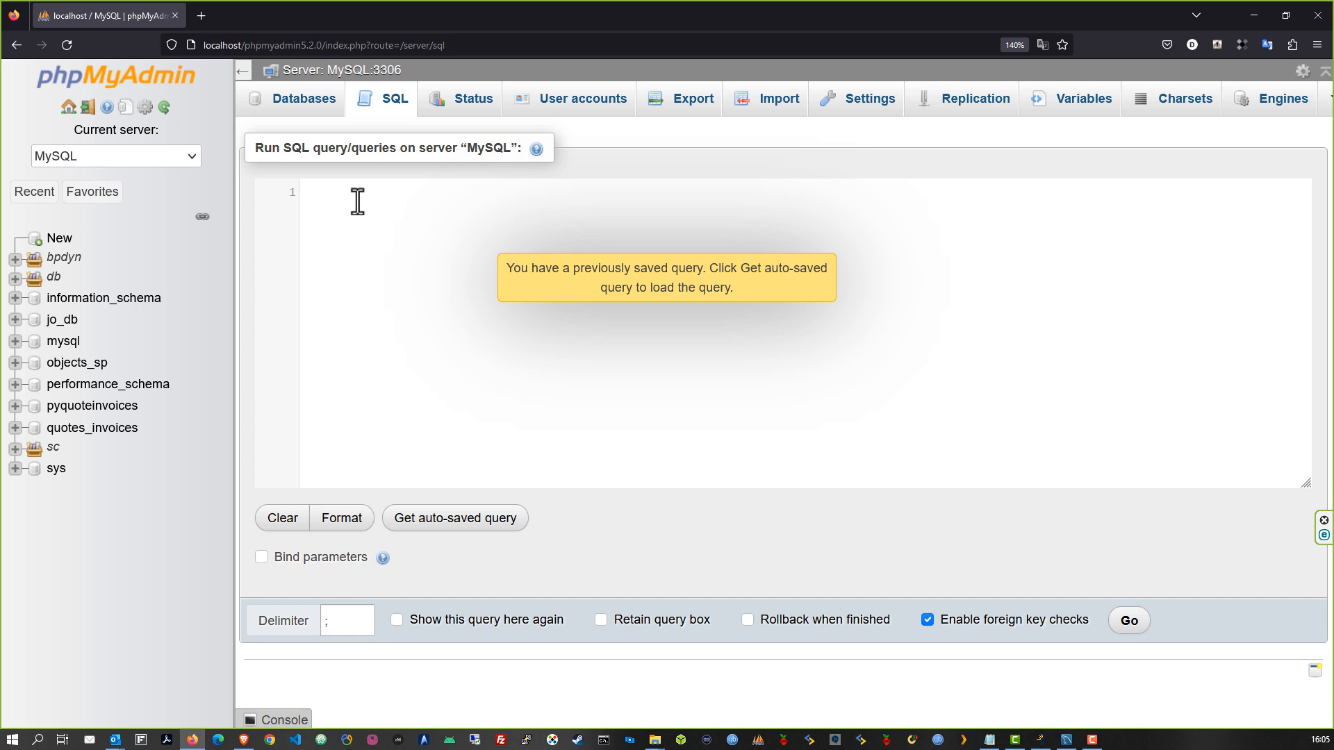
# Paste the Workbench schema script, deleting the header SET statements and trailing lines
pyautogui.hotkey('ctrl', 'v')
pyautogui.scroll(5, 451, 315)
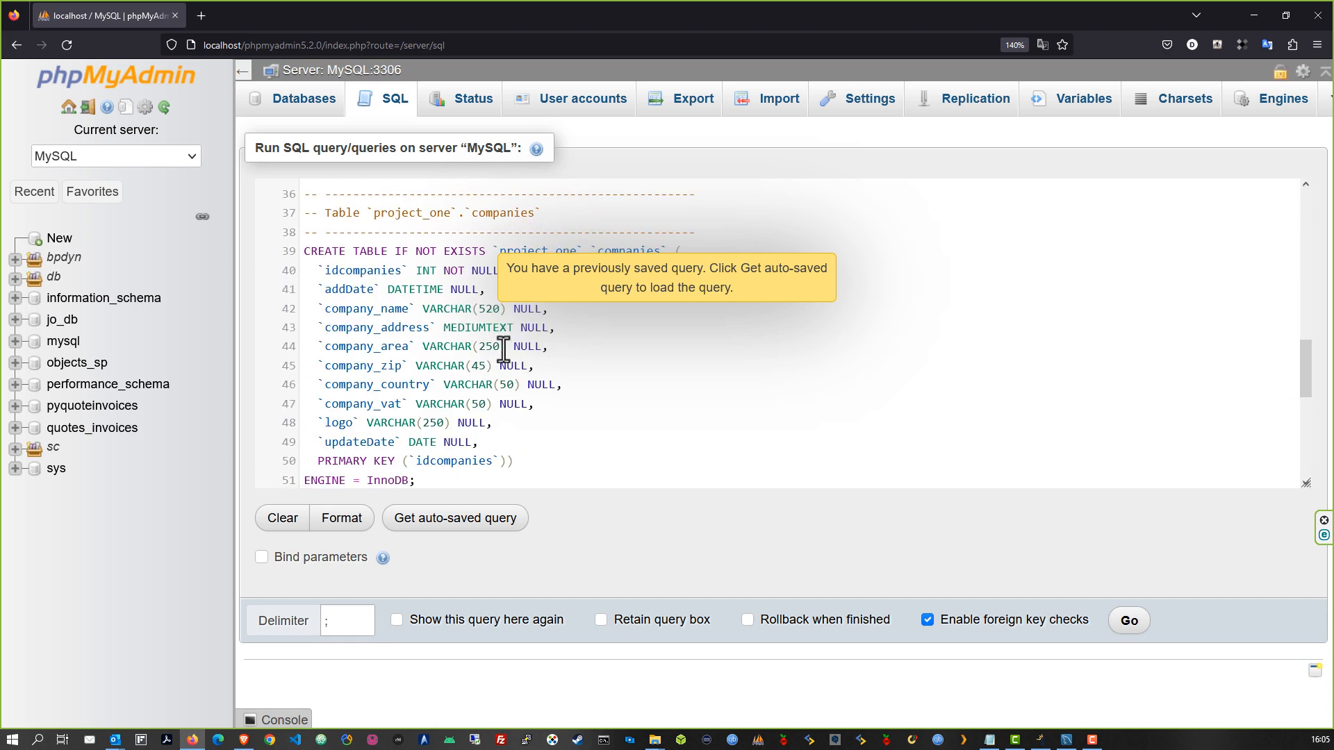
pyautogui.scroll(-5, 504, 389)
pyautogui.moveTo(585, 451); pyautogui.dragTo(314, 417)
pyautogui.press('Delete')
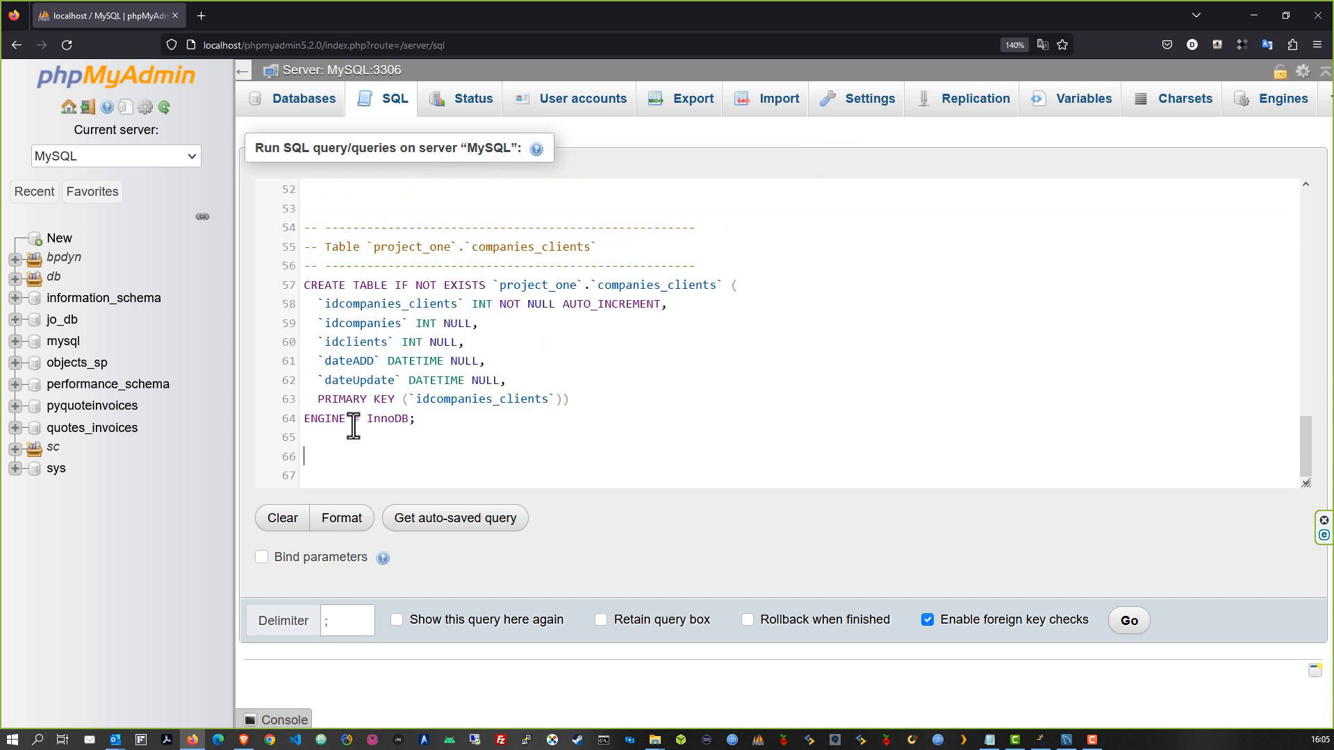
pyautogui.scroll(10, 506, 396)
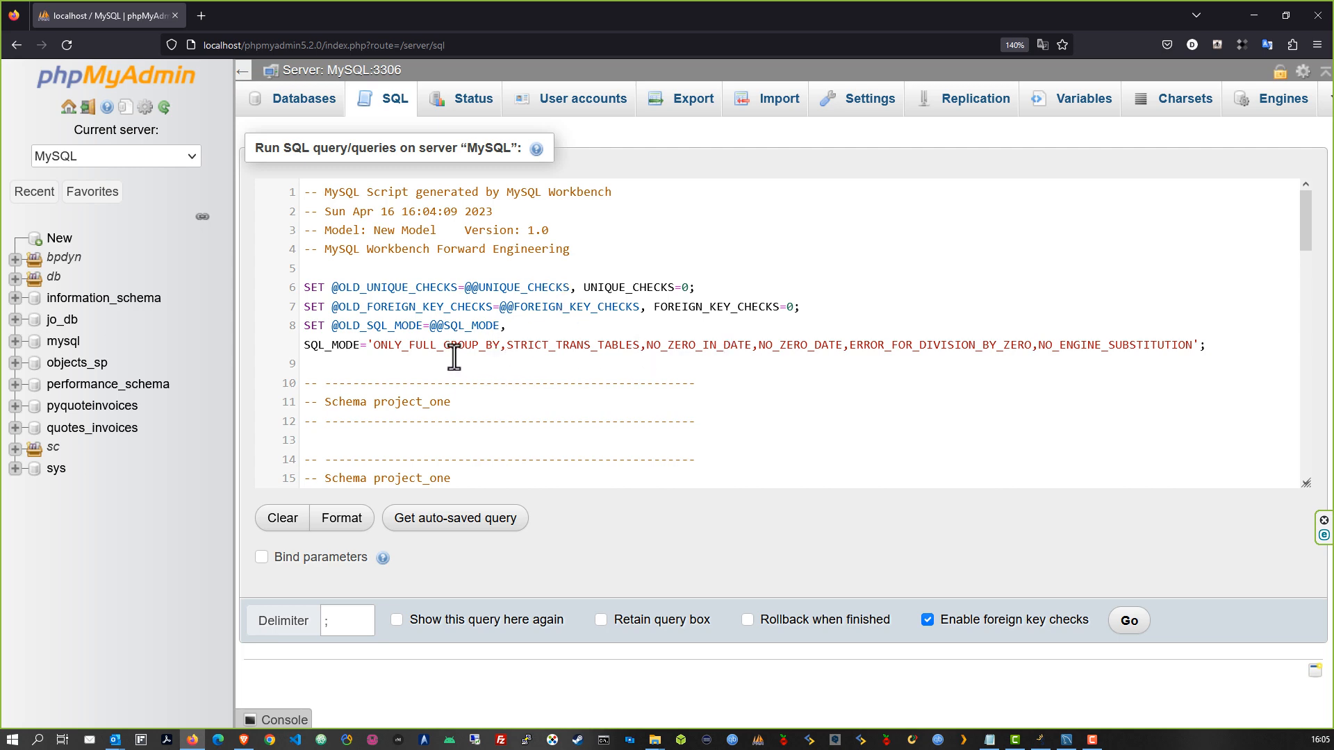
pyautogui.moveTo(453, 361); pyautogui.dragTo(306, 191)
pyautogui.press('Delete')
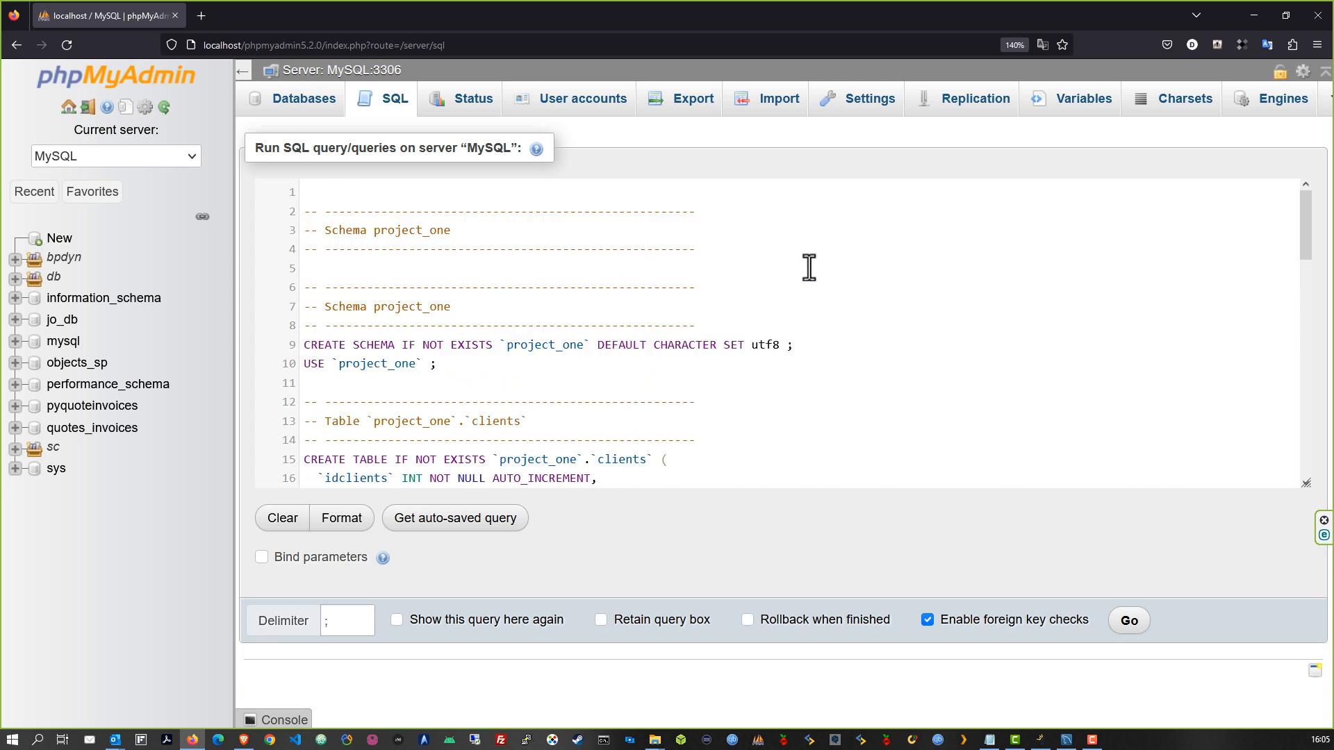
pyautogui.scroll(-2, 739, 324)
pyautogui.scroll(-1, 616, 306)
pyautogui.scroll(2, 584, 277)
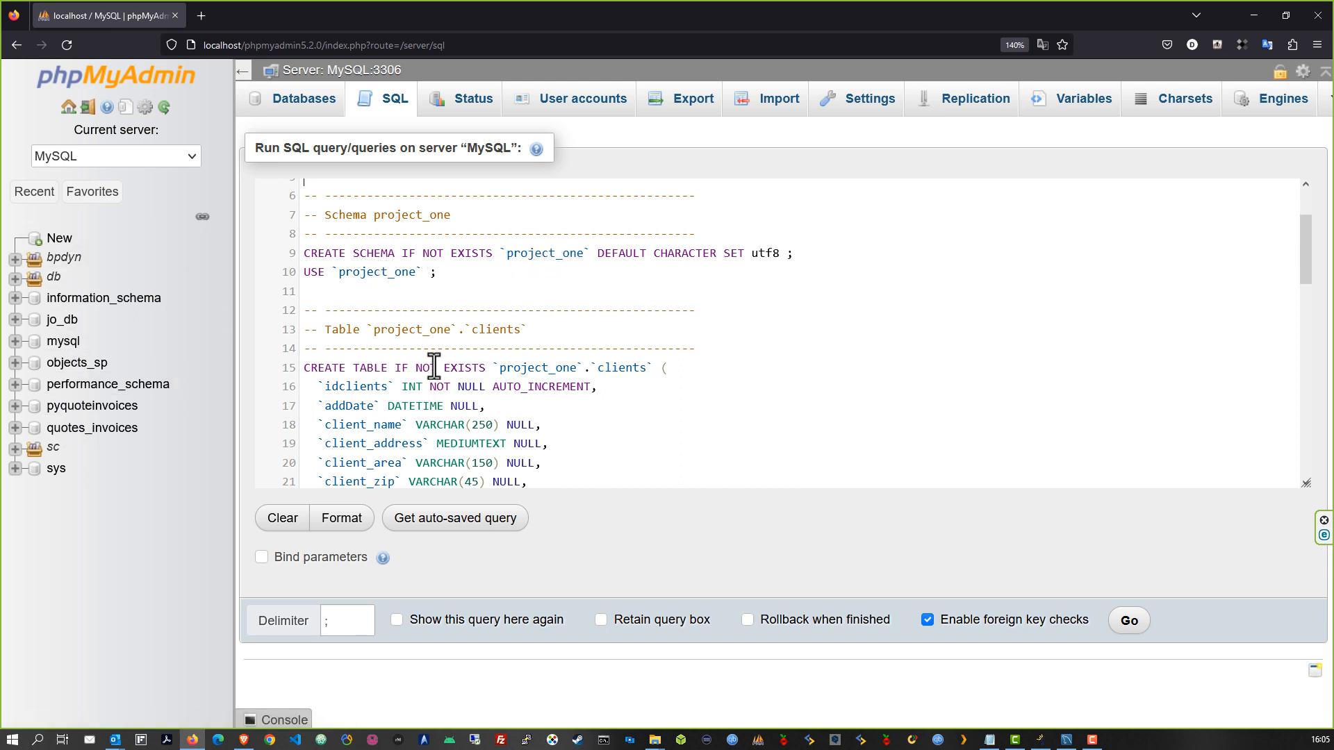
pyautogui.click(534, 371)
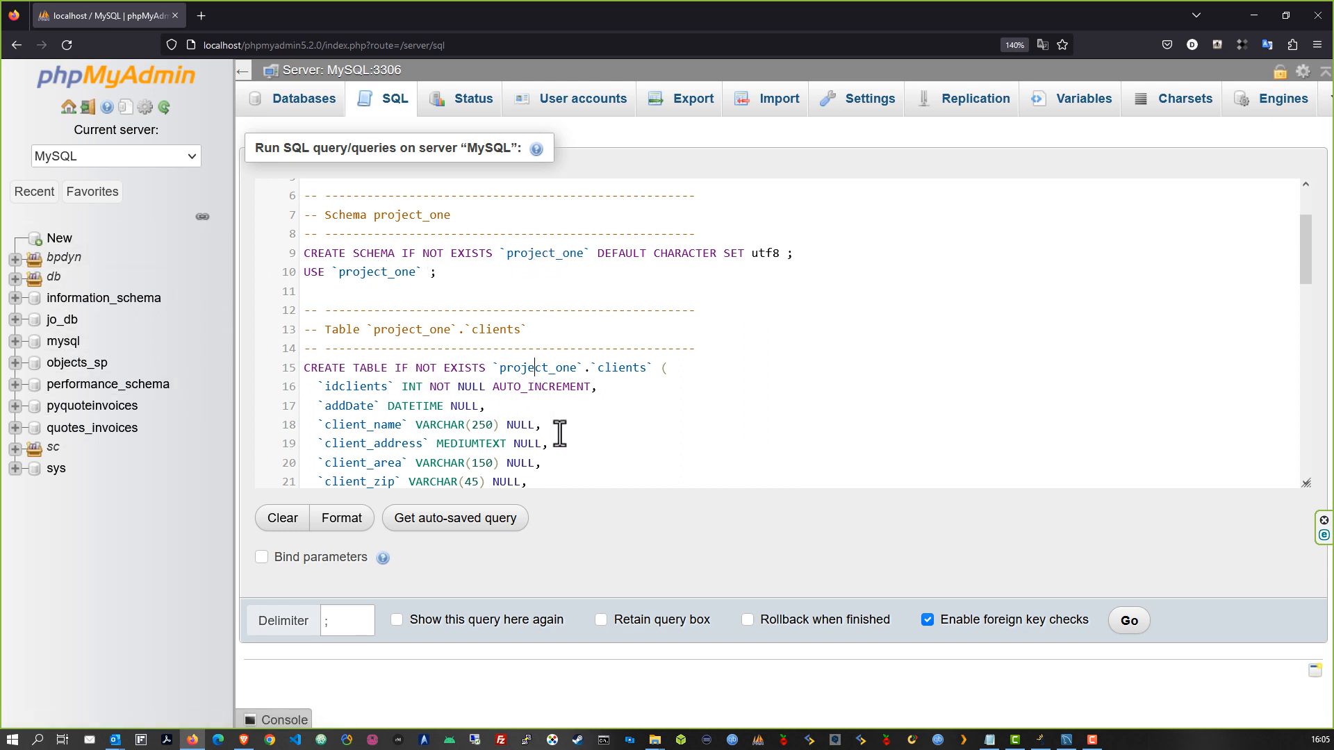
# Run the script to create project_one and its tables, then reload the page
pyautogui.click(1131, 621)
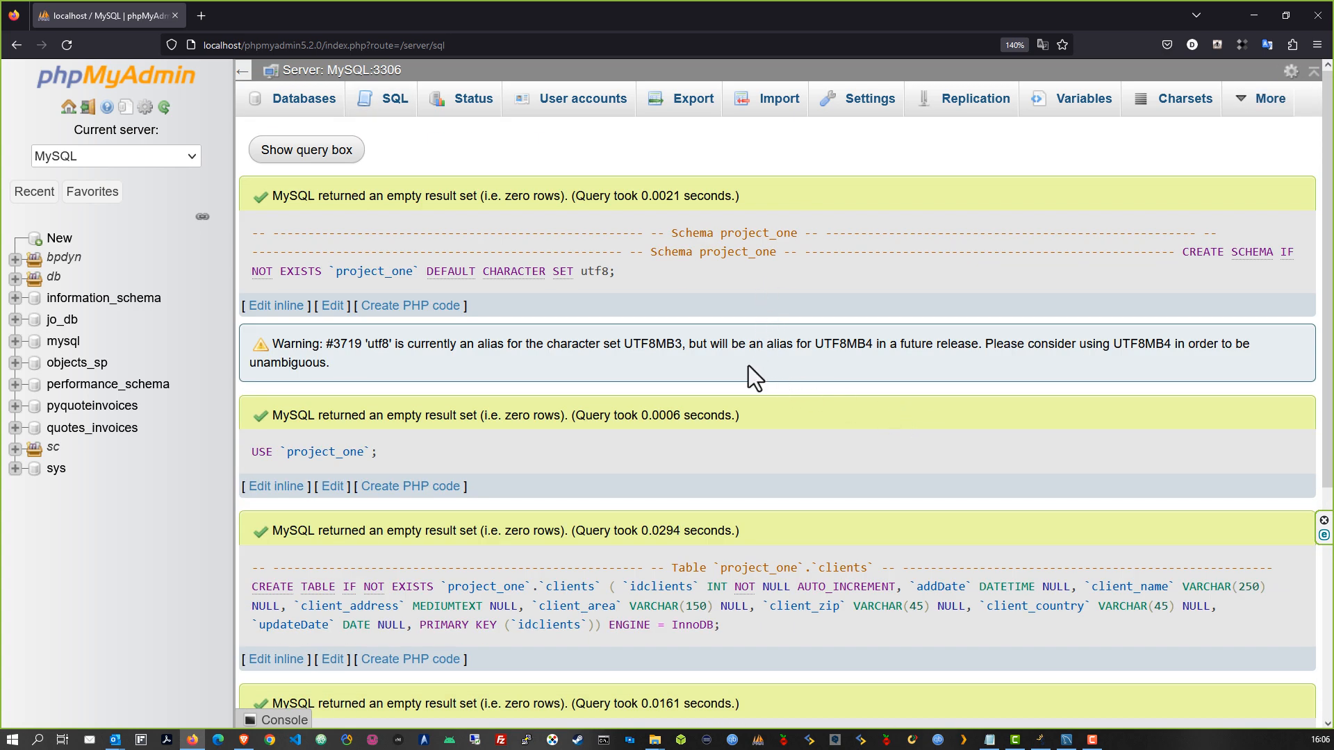
pyautogui.scroll(-5, 748, 366)
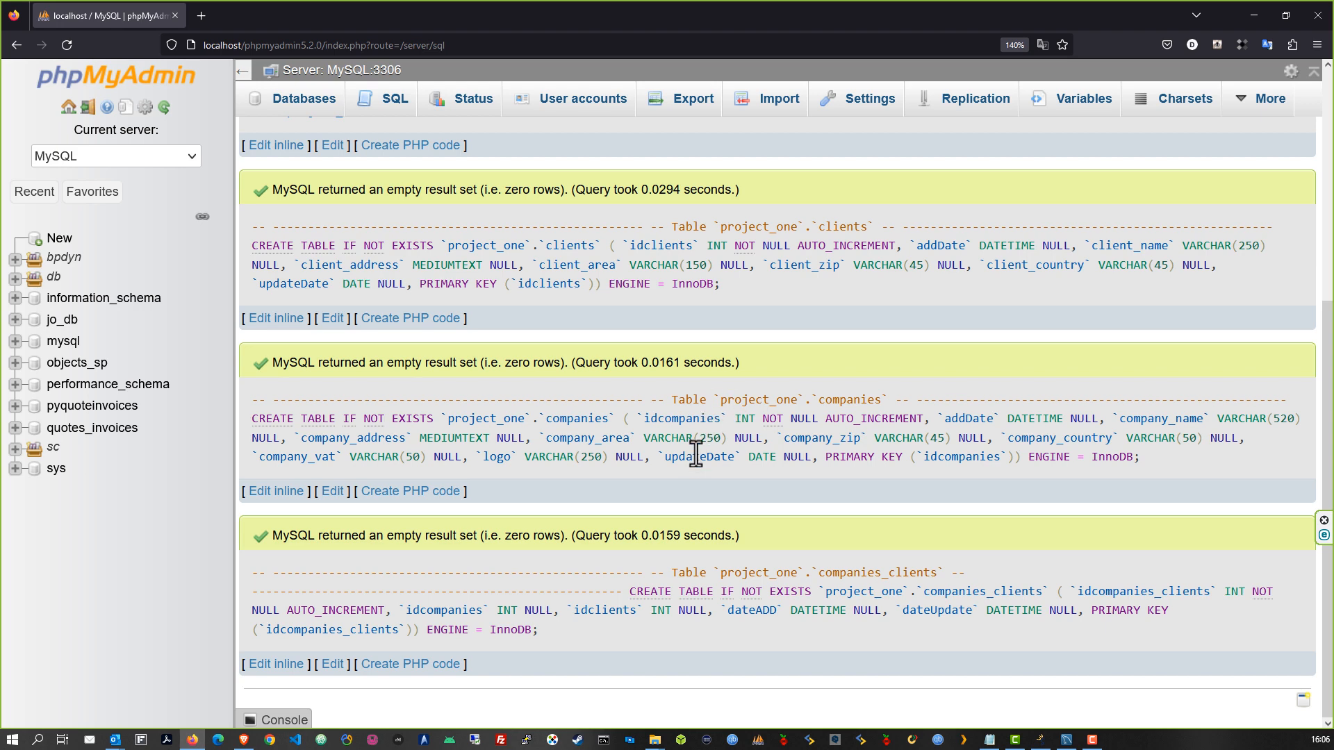
pyautogui.scroll(5, 695, 455)
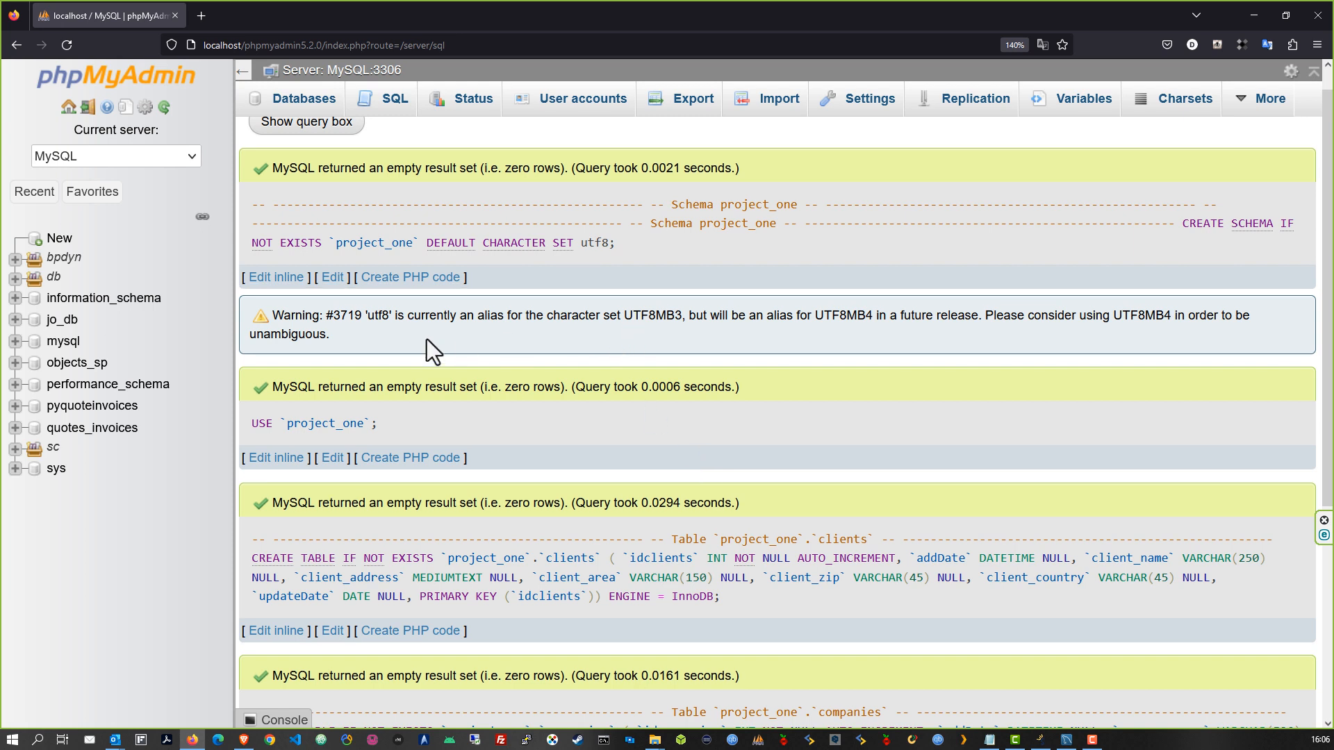
pyautogui.scroll(1, 426, 339)
pyautogui.moveTo(276, 347); pyautogui.dragTo(463, 382)
pyautogui.click(668, 369)
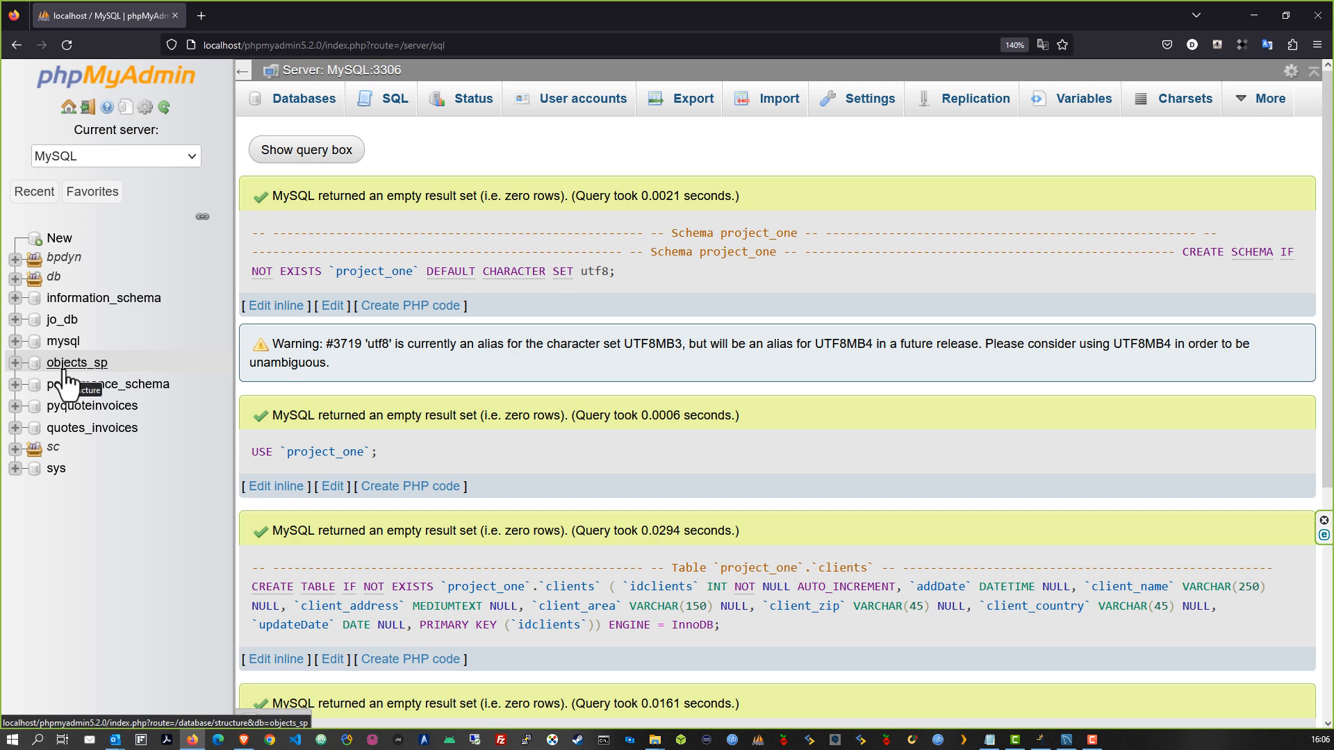
pyautogui.press('F5')
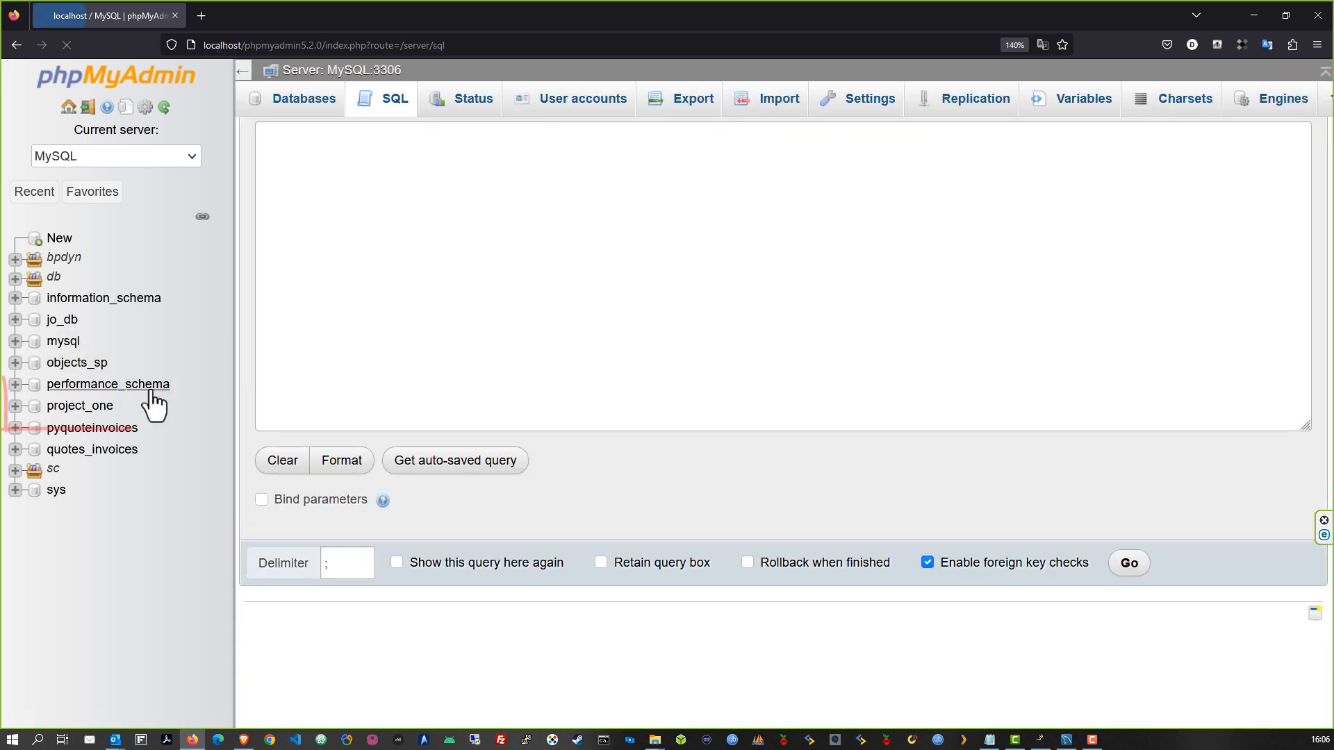
# Open project_one from the Databases list to see its clients, companies and companies_clients tables
pyautogui.click(304, 97)
pyautogui.scroll(-2, 524, 336)
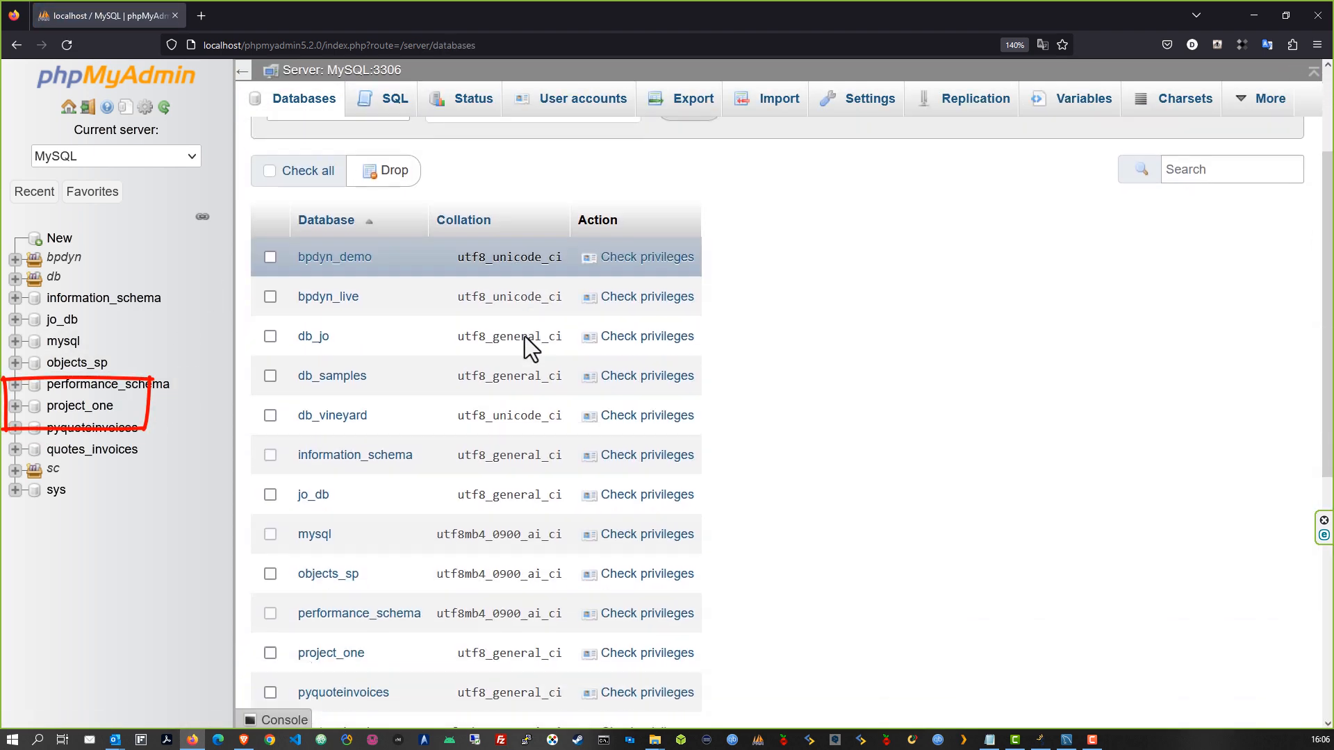
pyautogui.scroll(-2, 523, 336)
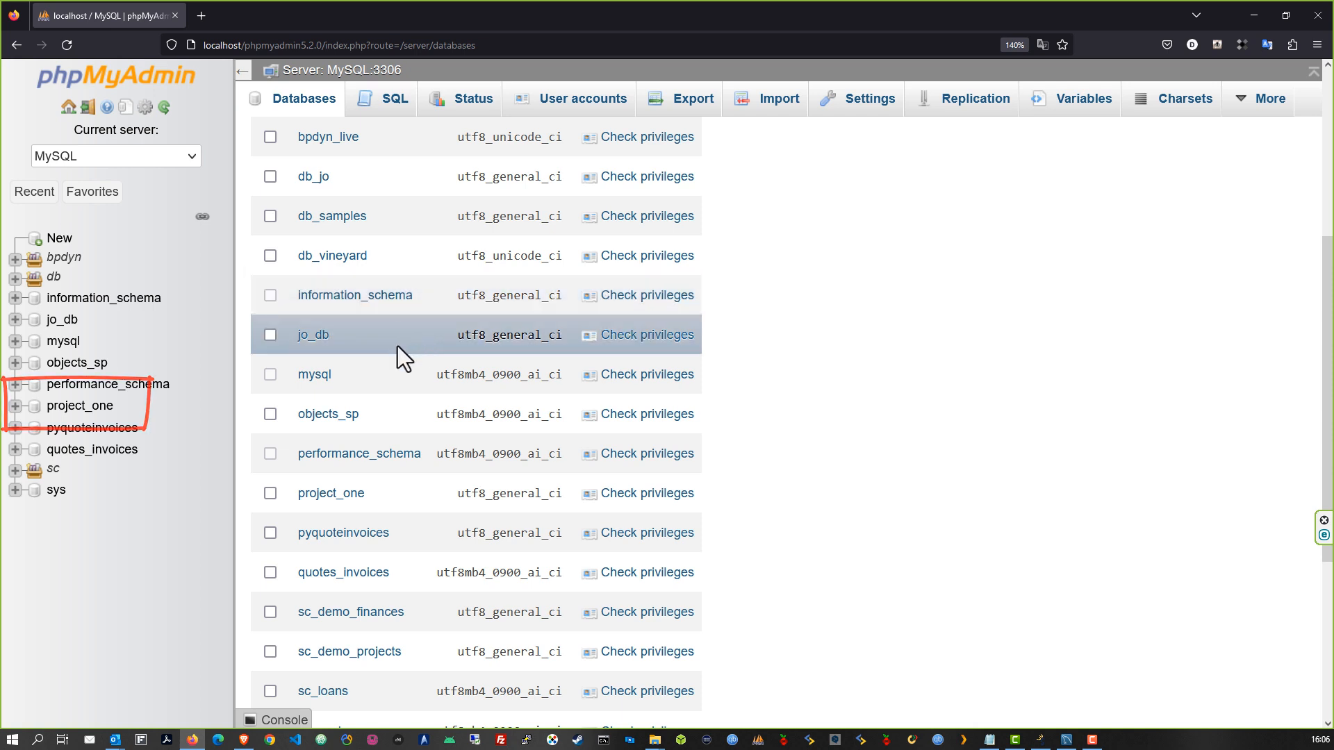
pyautogui.scroll(-3, 397, 346)
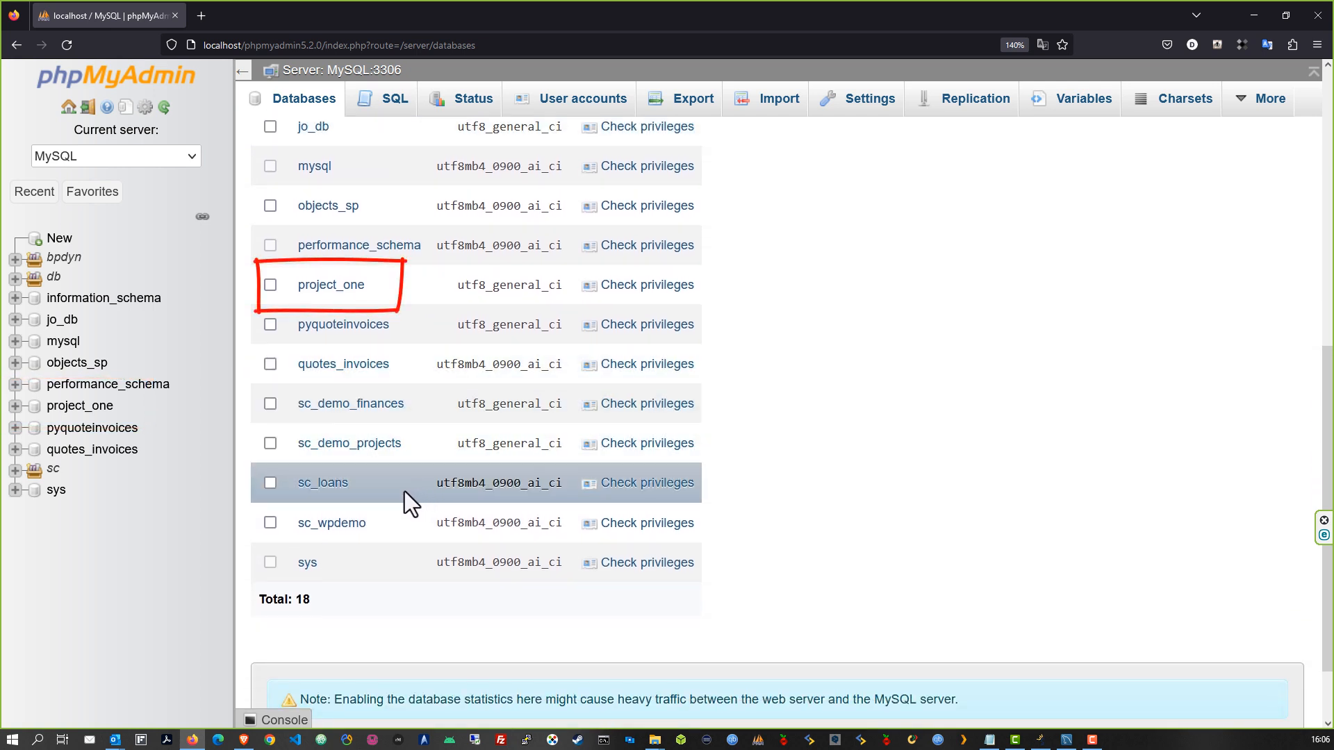
pyautogui.click(310, 304)
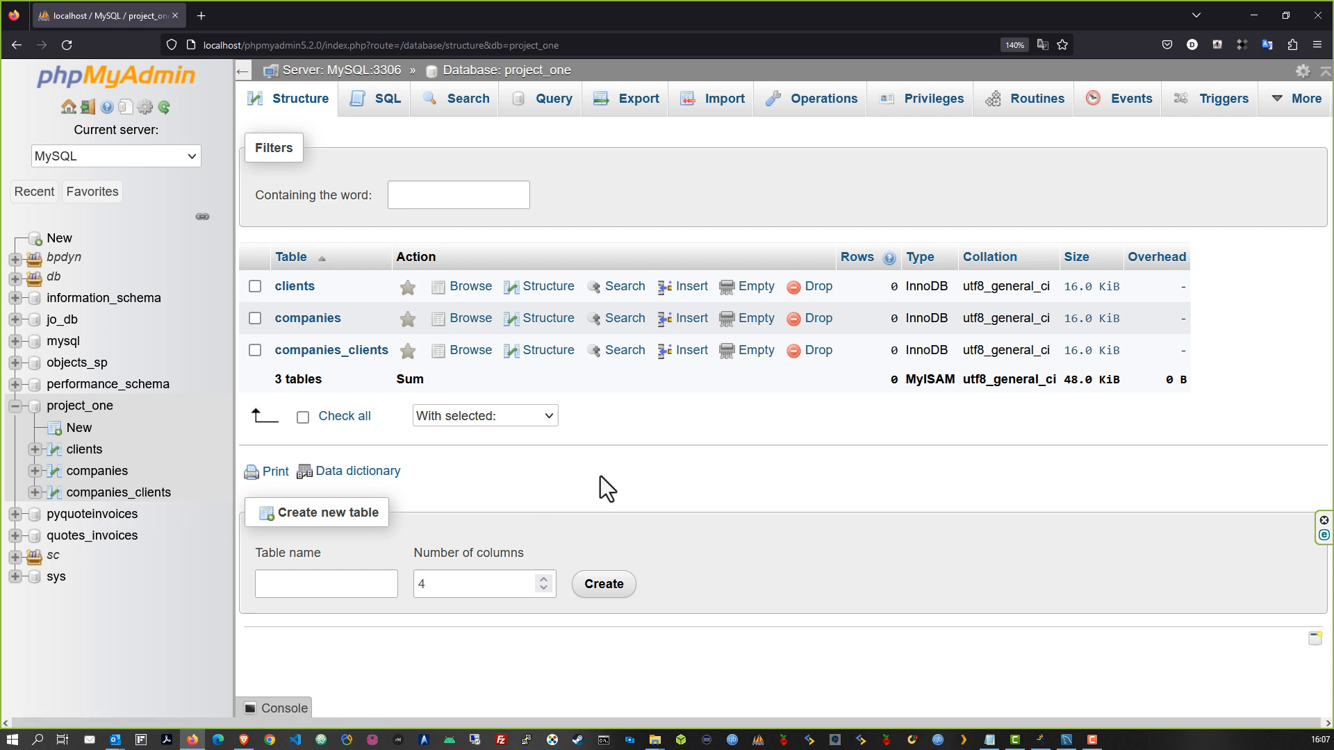
pyautogui.click(82, 451)
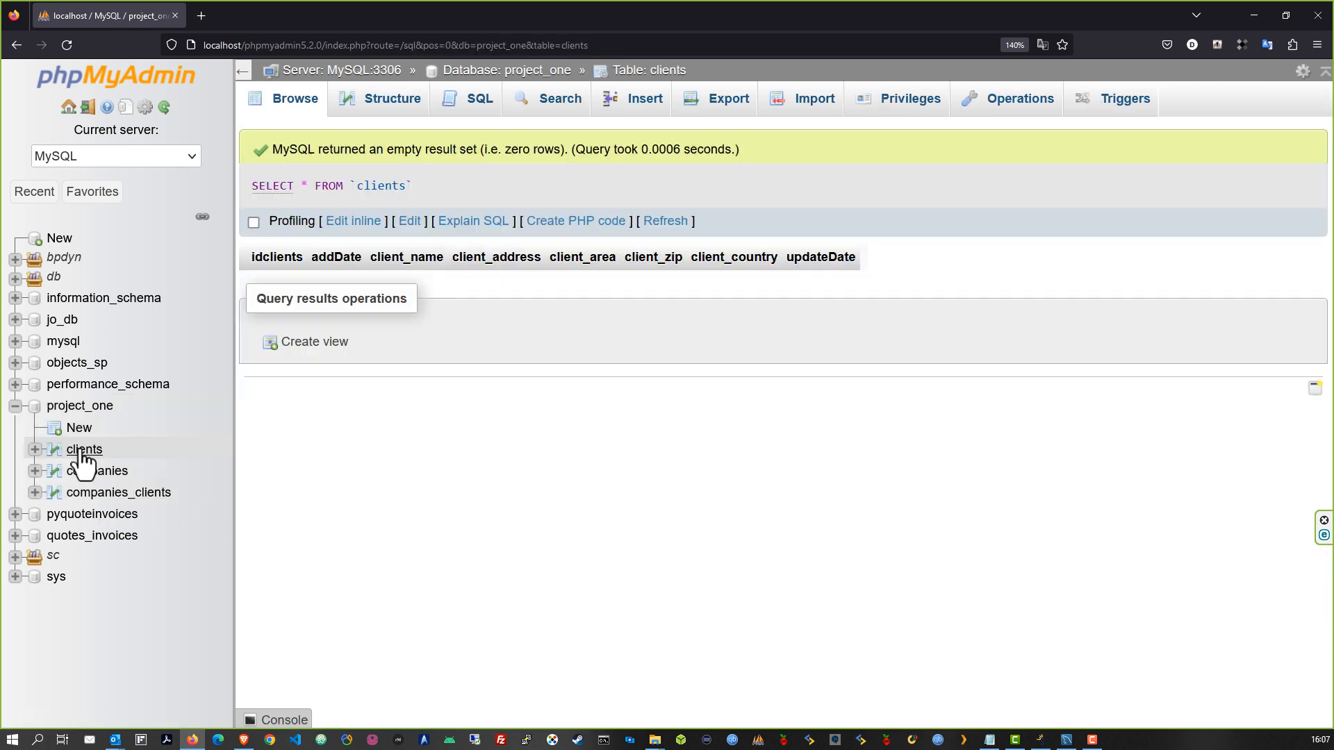
pyautogui.click(97, 471)
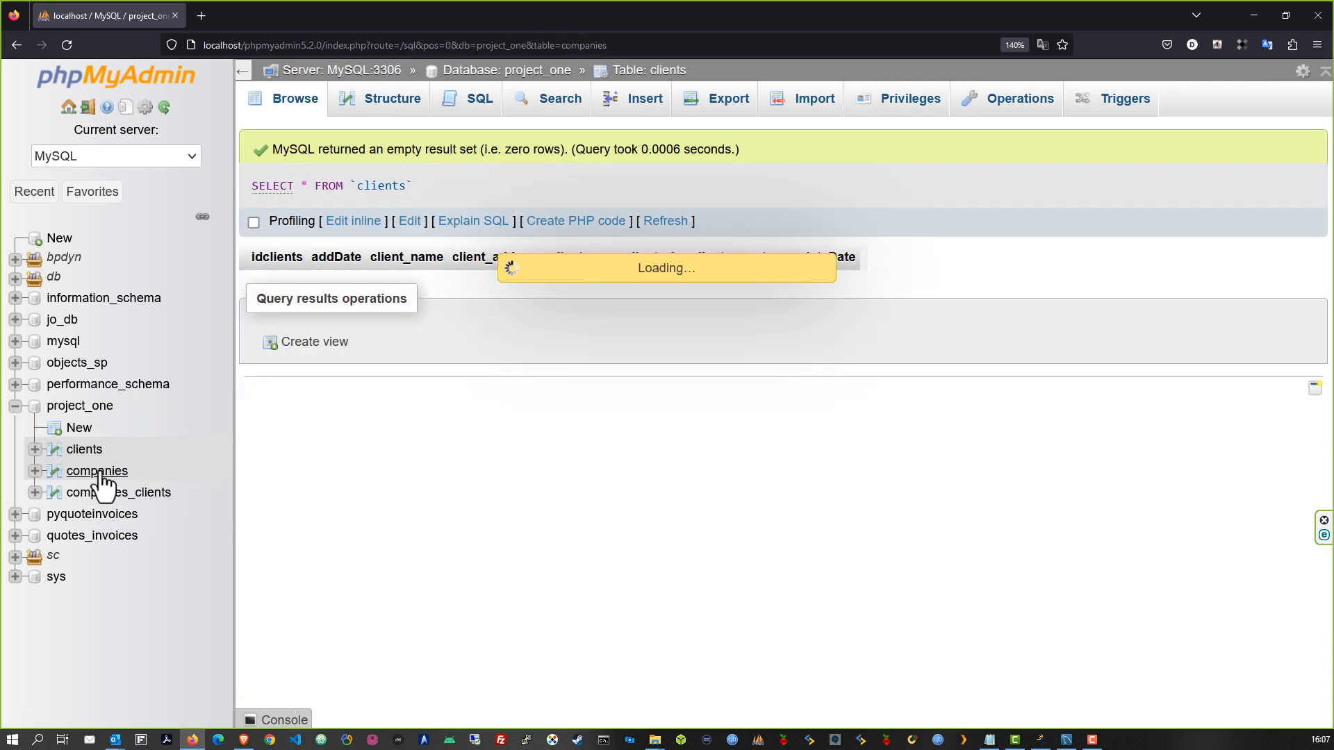
pyautogui.click(98, 493)
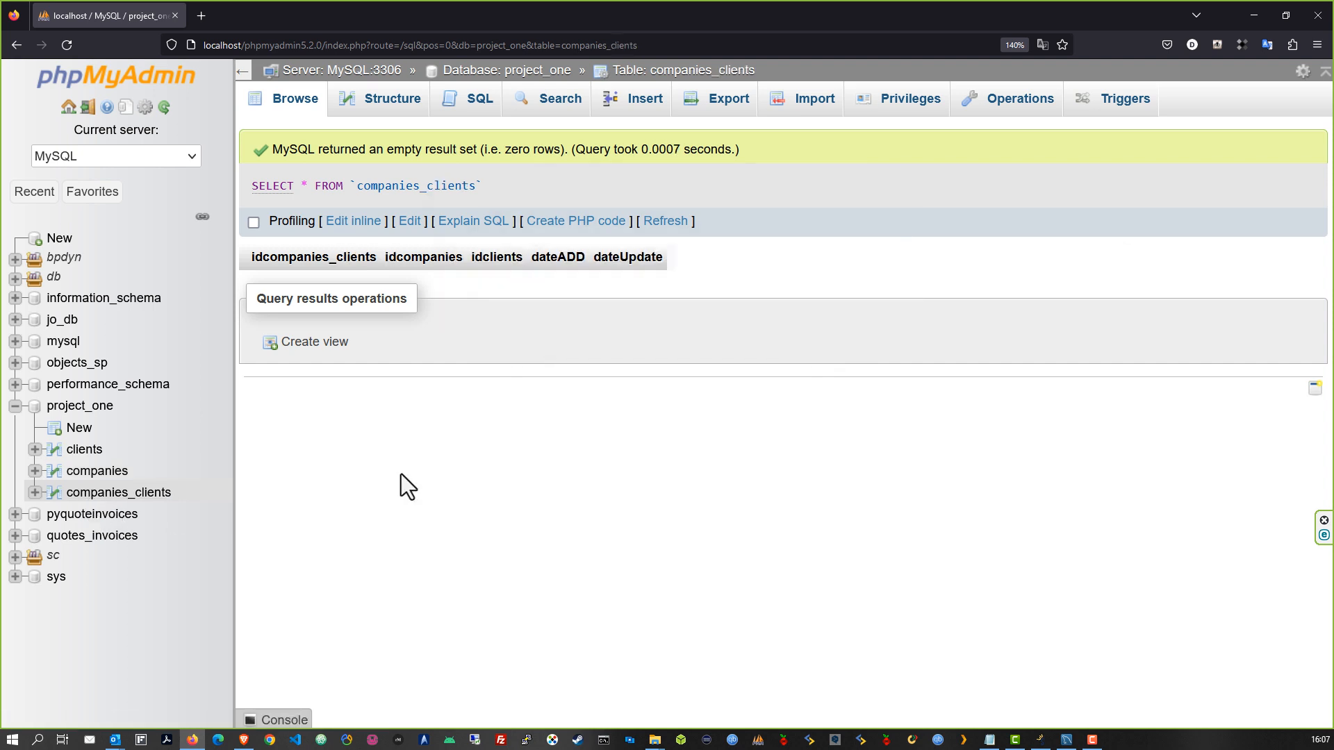
pyautogui.click(78, 409)
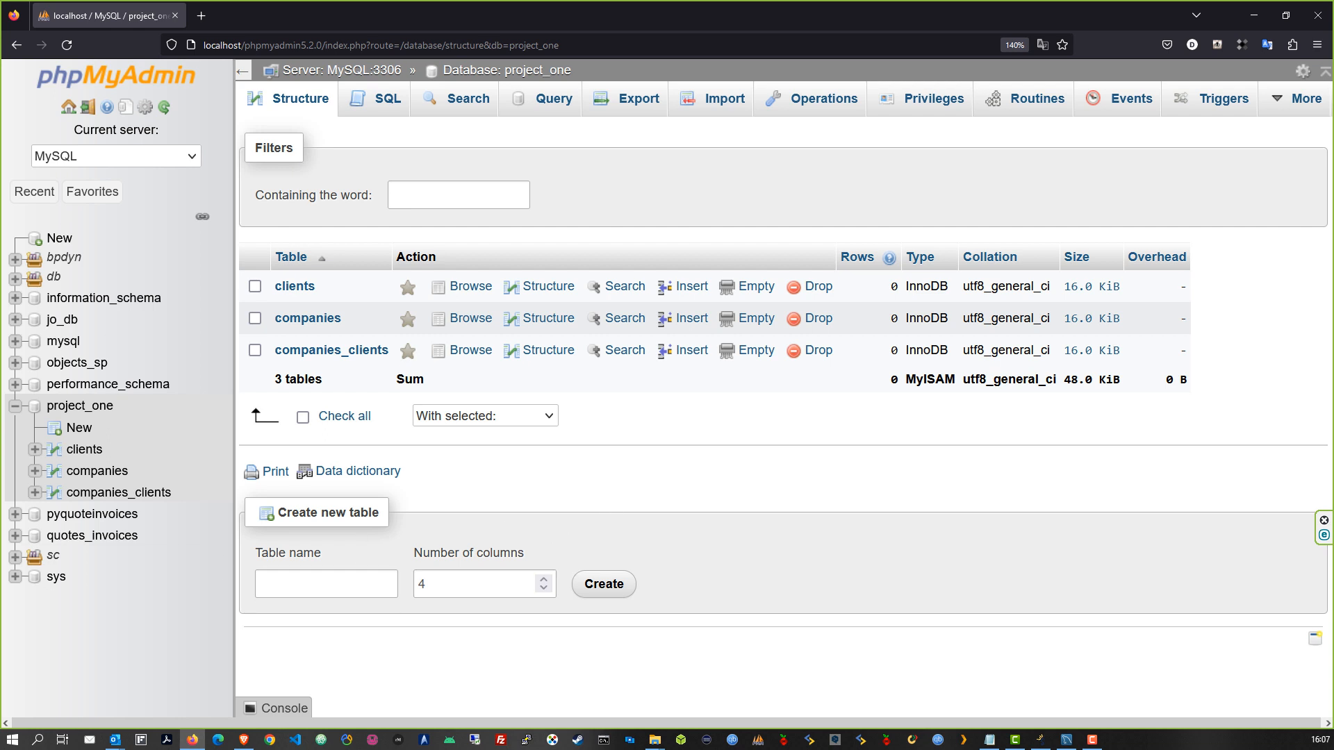
pyautogui.hotkey('alt', 'Tab')
# Log in to ScriptCase with the password and start a new blank project
pyautogui.write('admin')
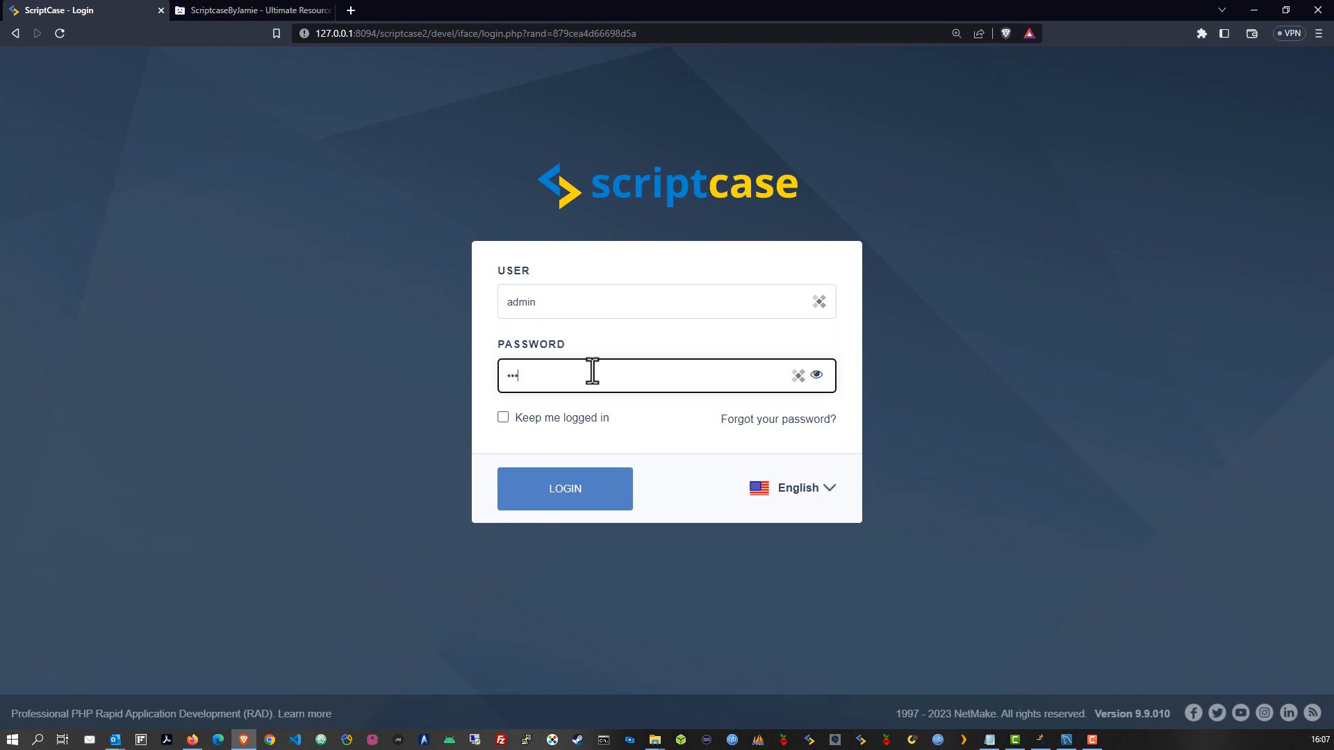
pyautogui.click(591, 502)
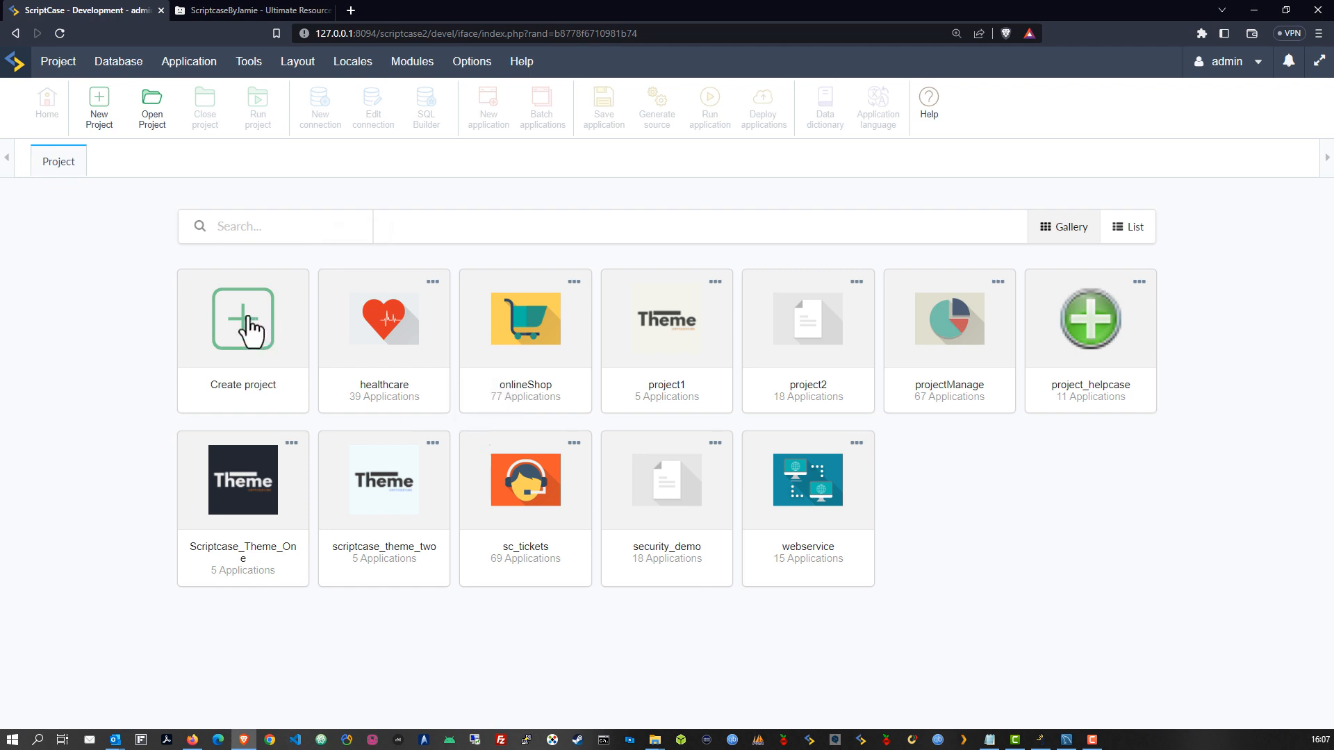
pyautogui.click(248, 330)
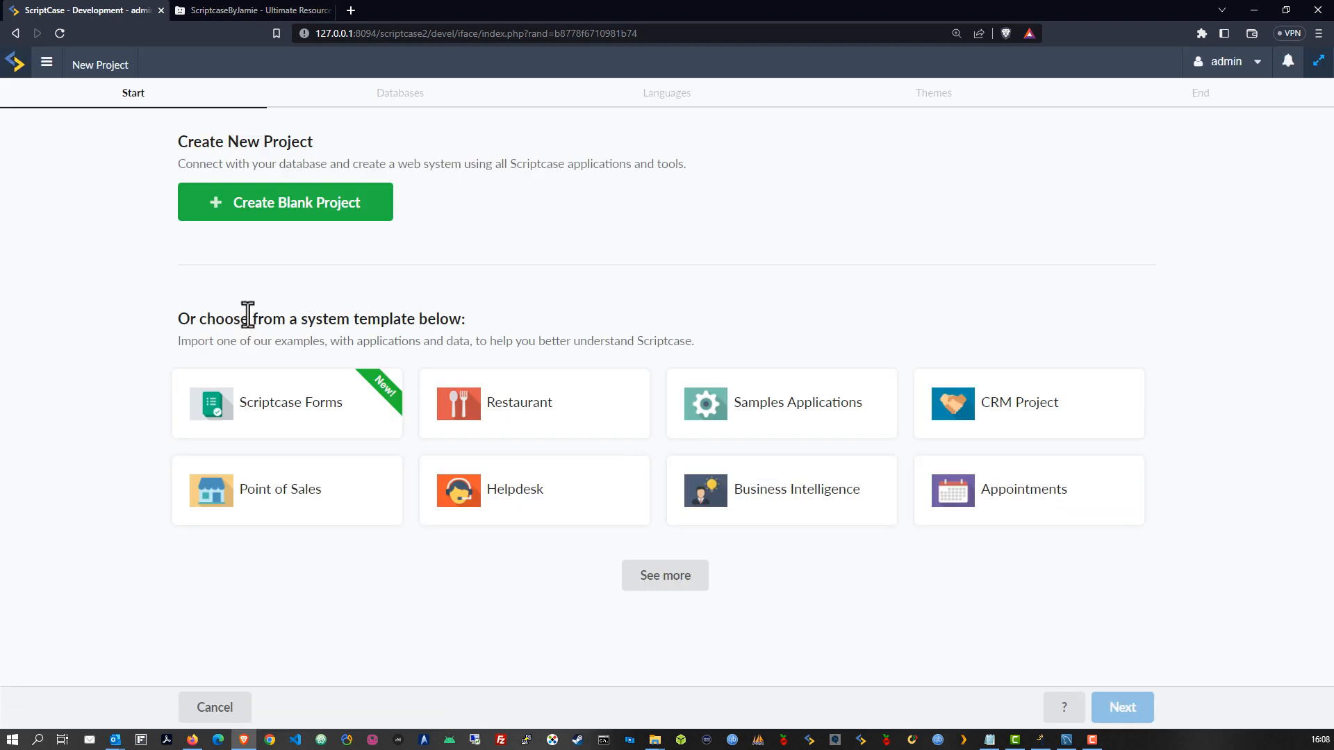
pyautogui.click(294, 207)
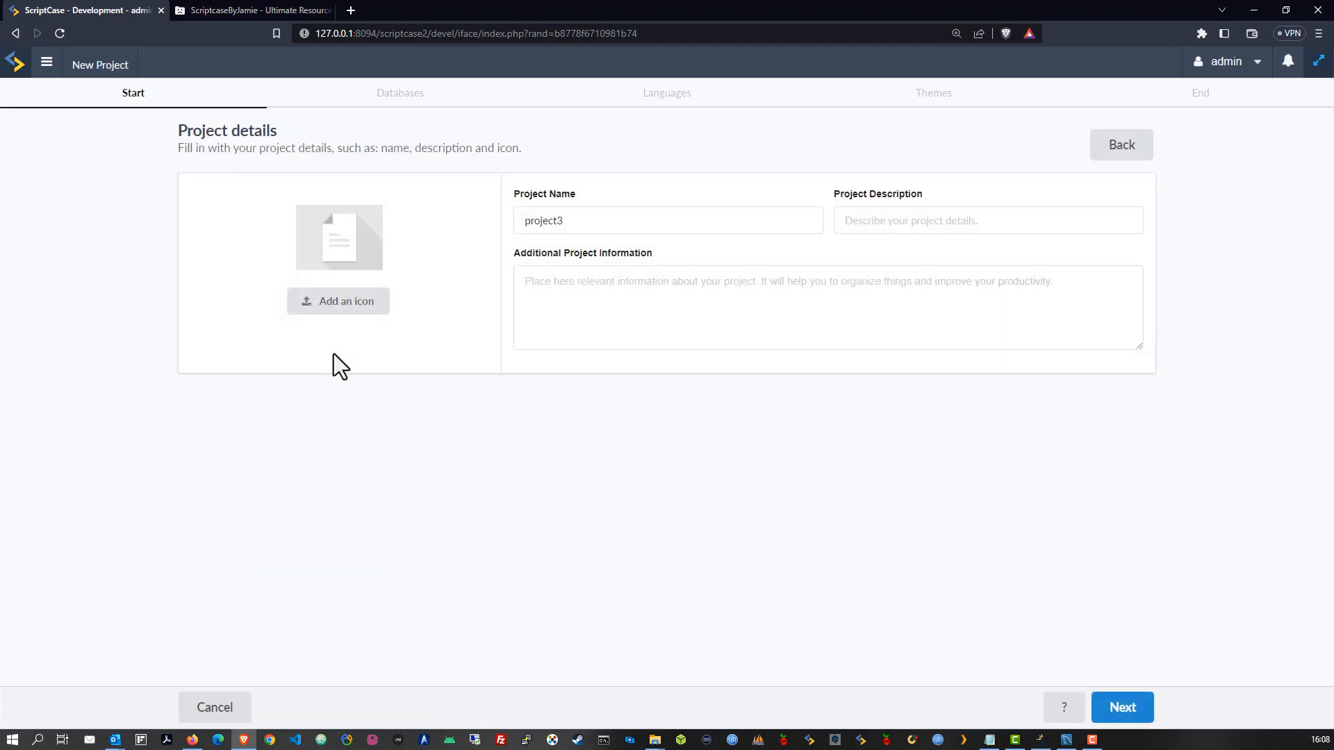
# Set the project icon to admin_proj.png from Scriptcase's Background images folder
pyautogui.click(361, 306)
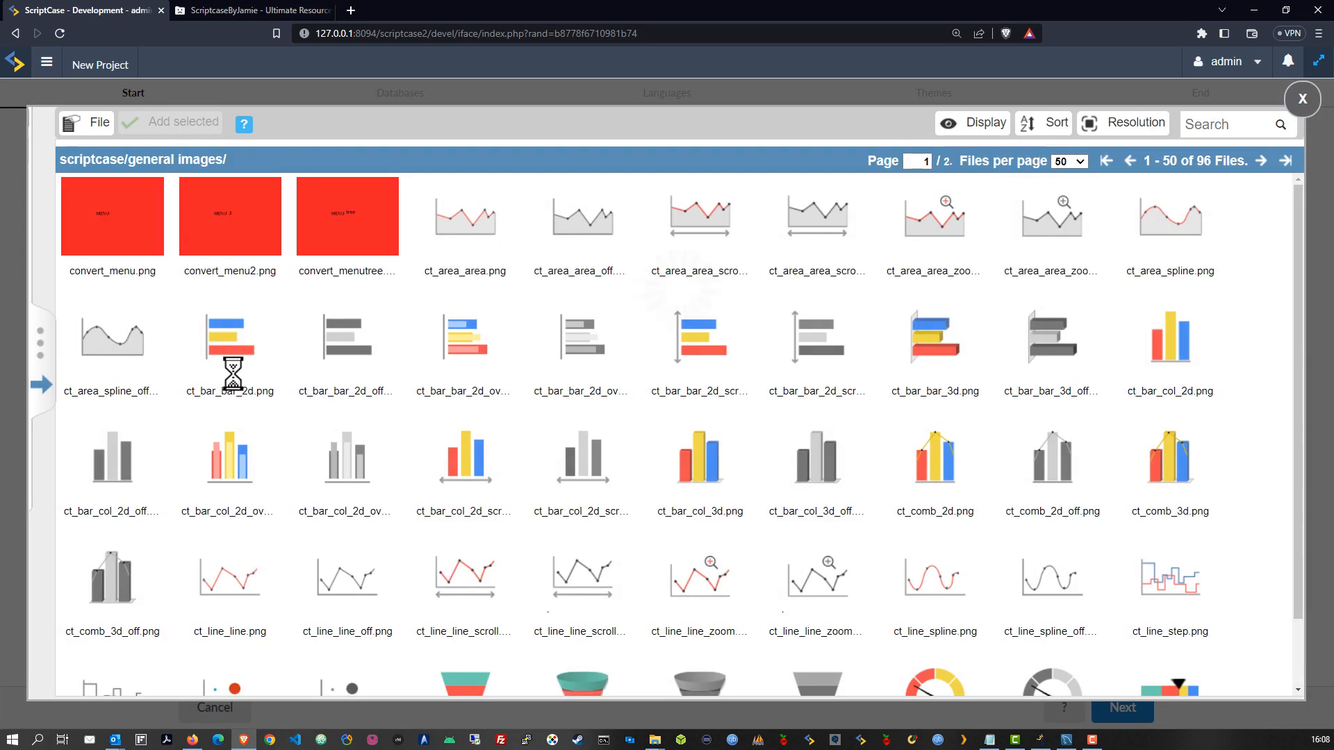
pyautogui.click(44, 384)
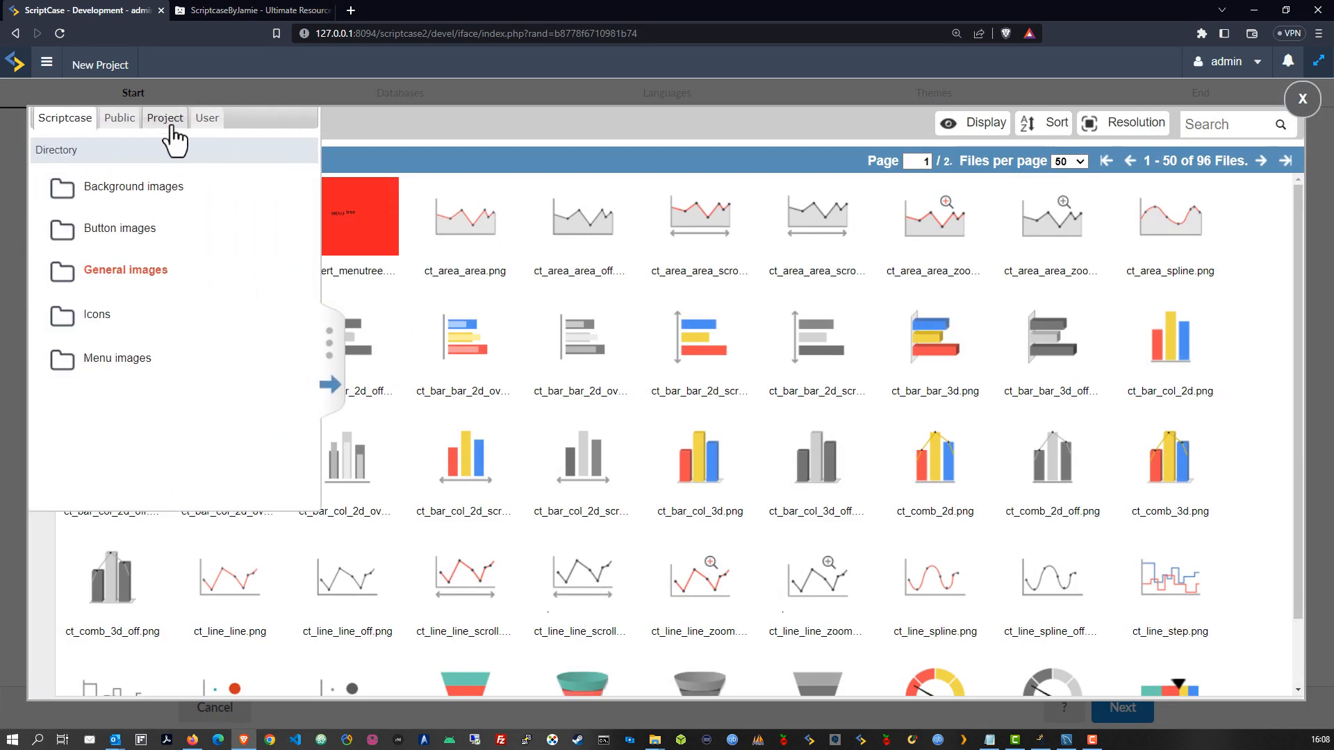
pyautogui.click(164, 117)
pyautogui.click(124, 271)
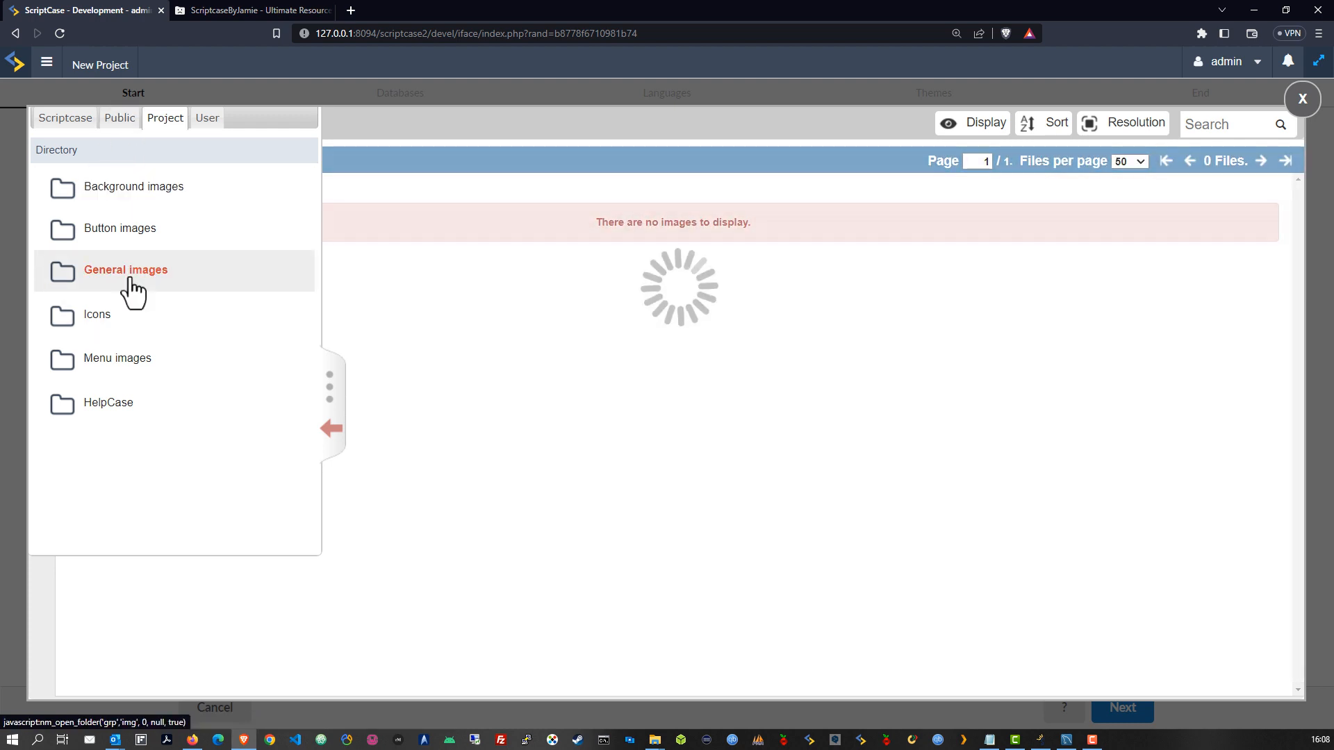
pyautogui.click(95, 316)
pyautogui.click(122, 118)
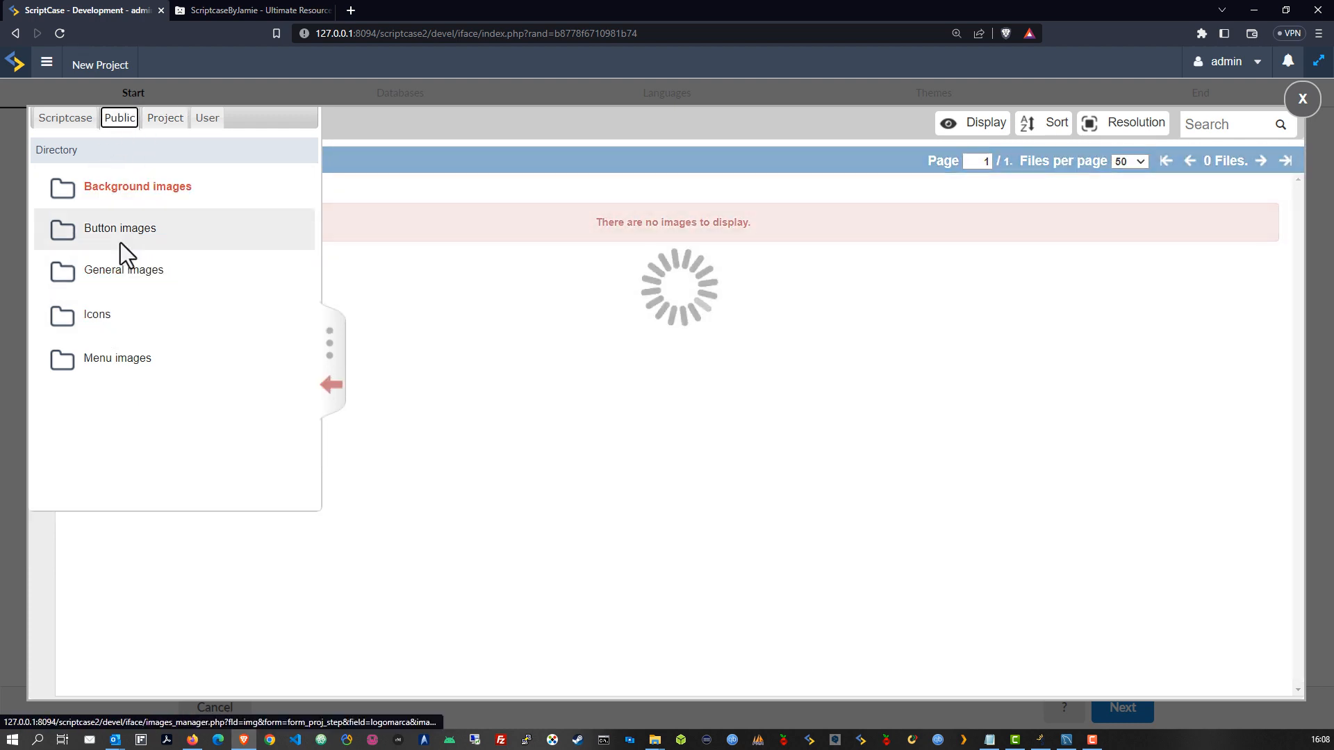
pyautogui.click(96, 316)
pyautogui.click(106, 278)
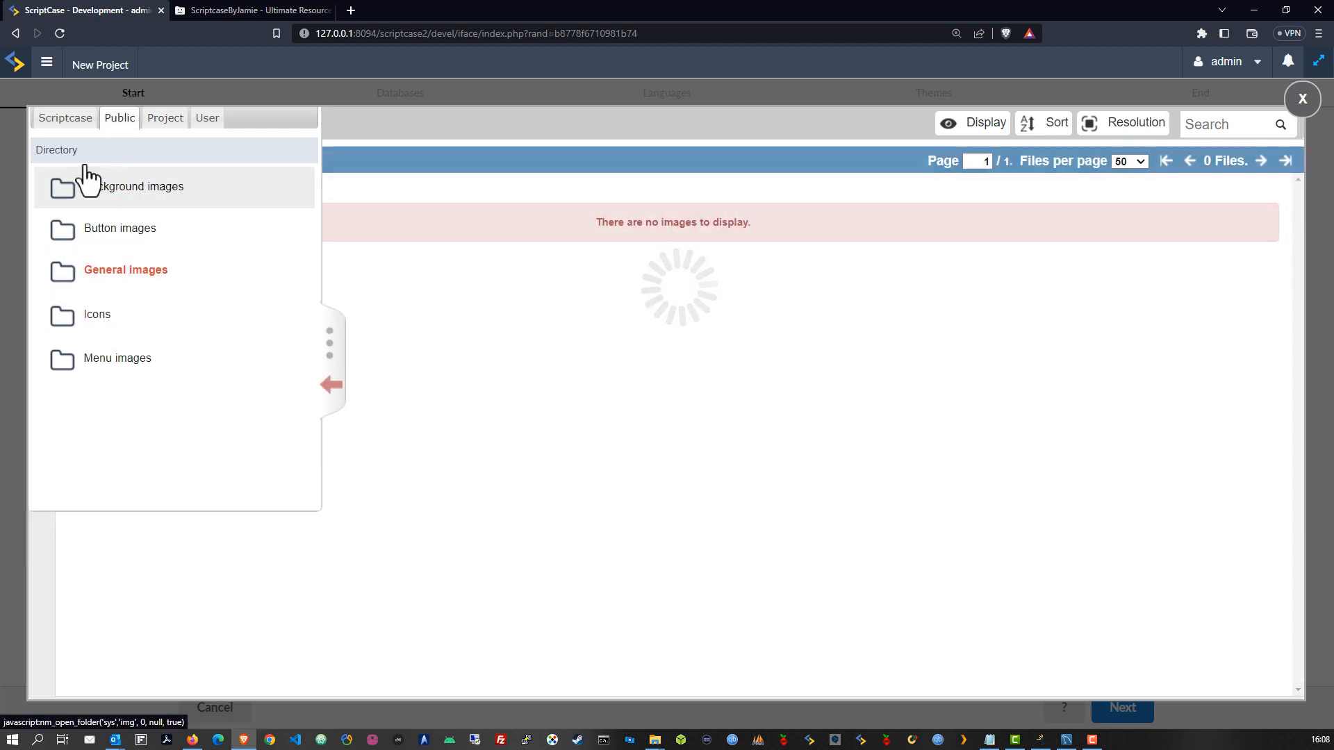
pyautogui.click(64, 118)
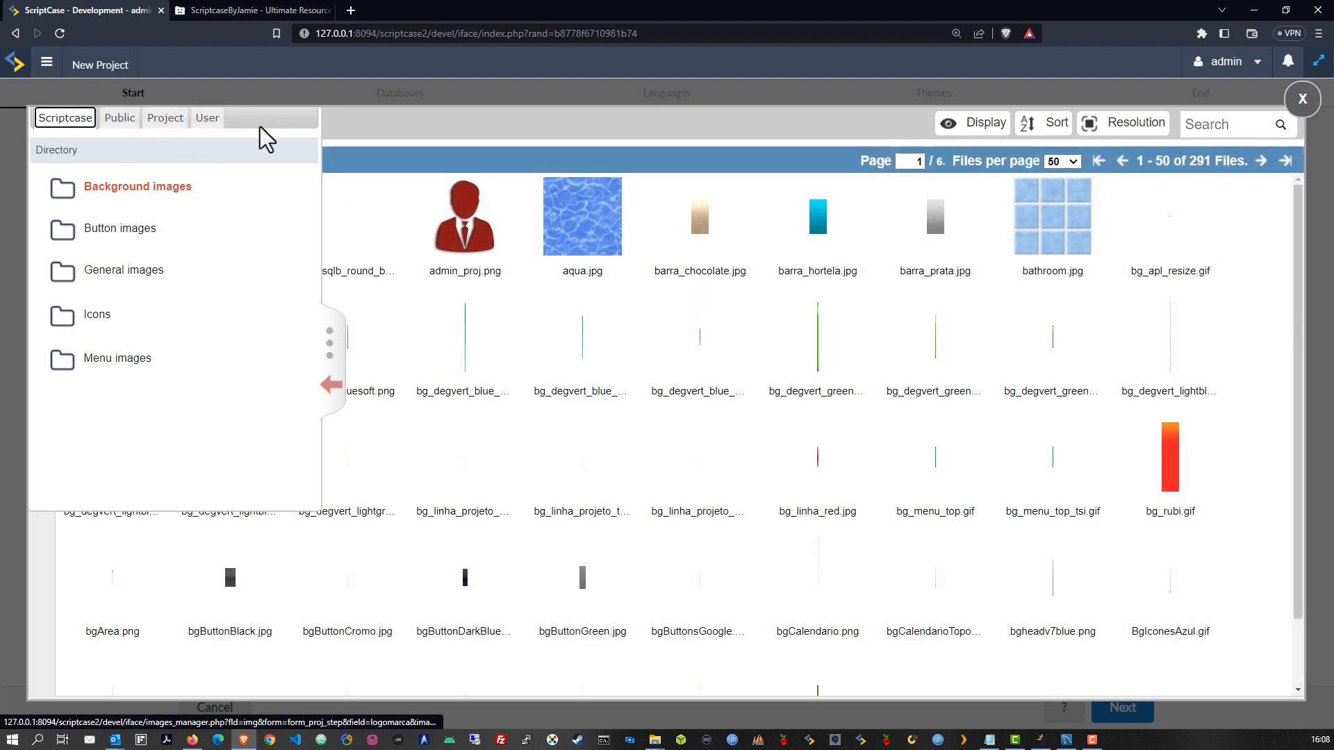
pyautogui.click(341, 391)
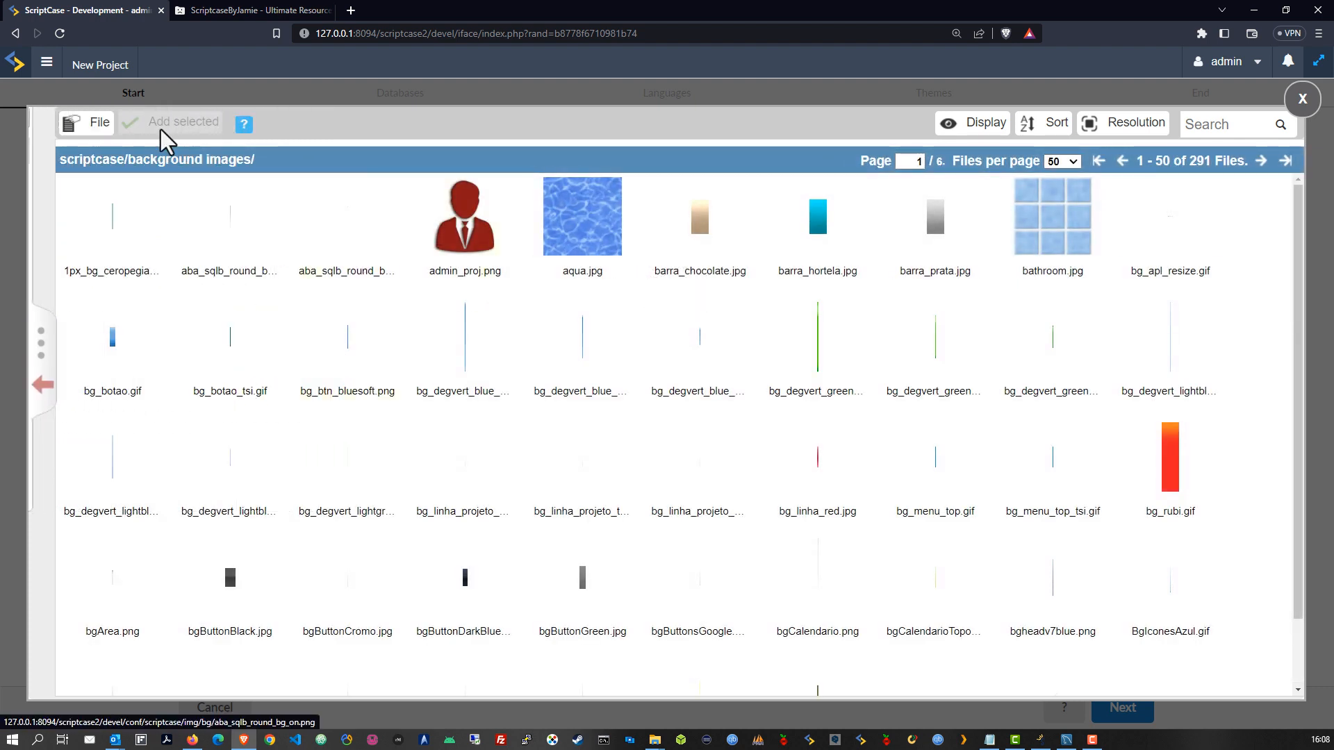
pyautogui.click(418, 184)
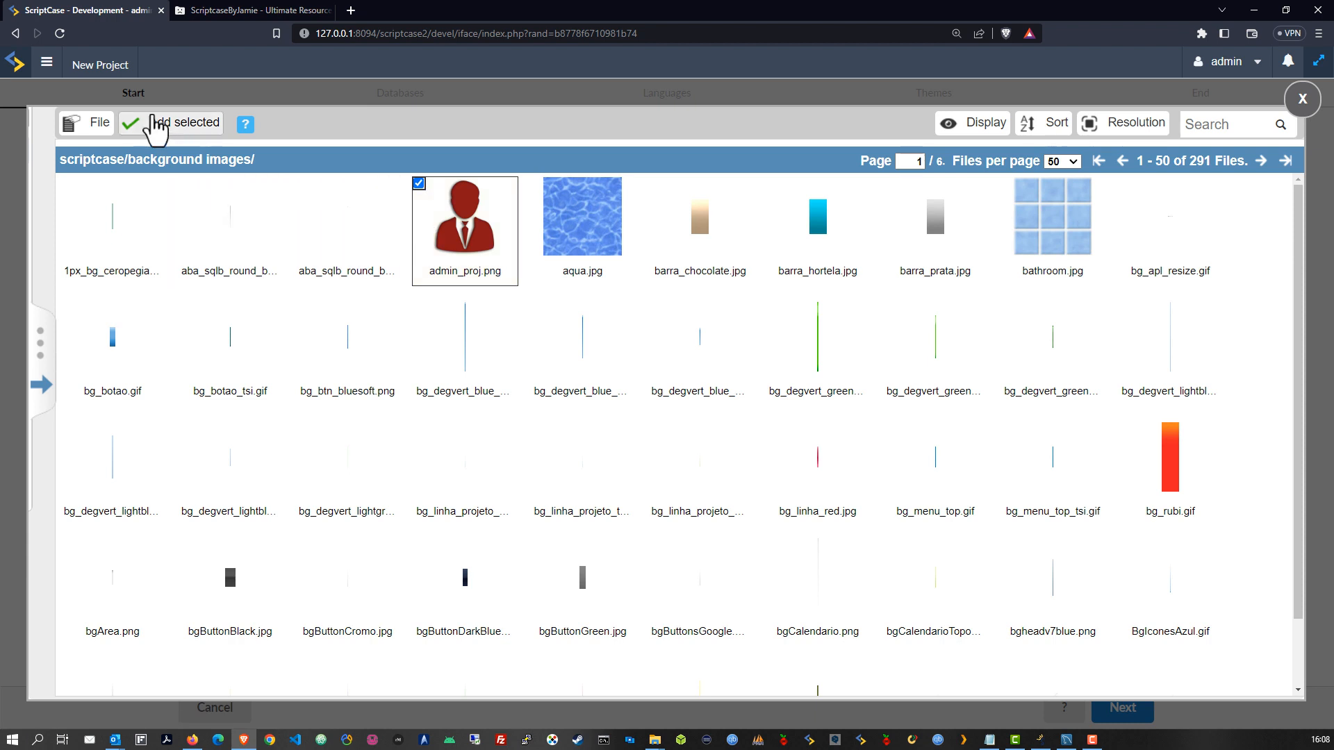
pyautogui.click(167, 123)
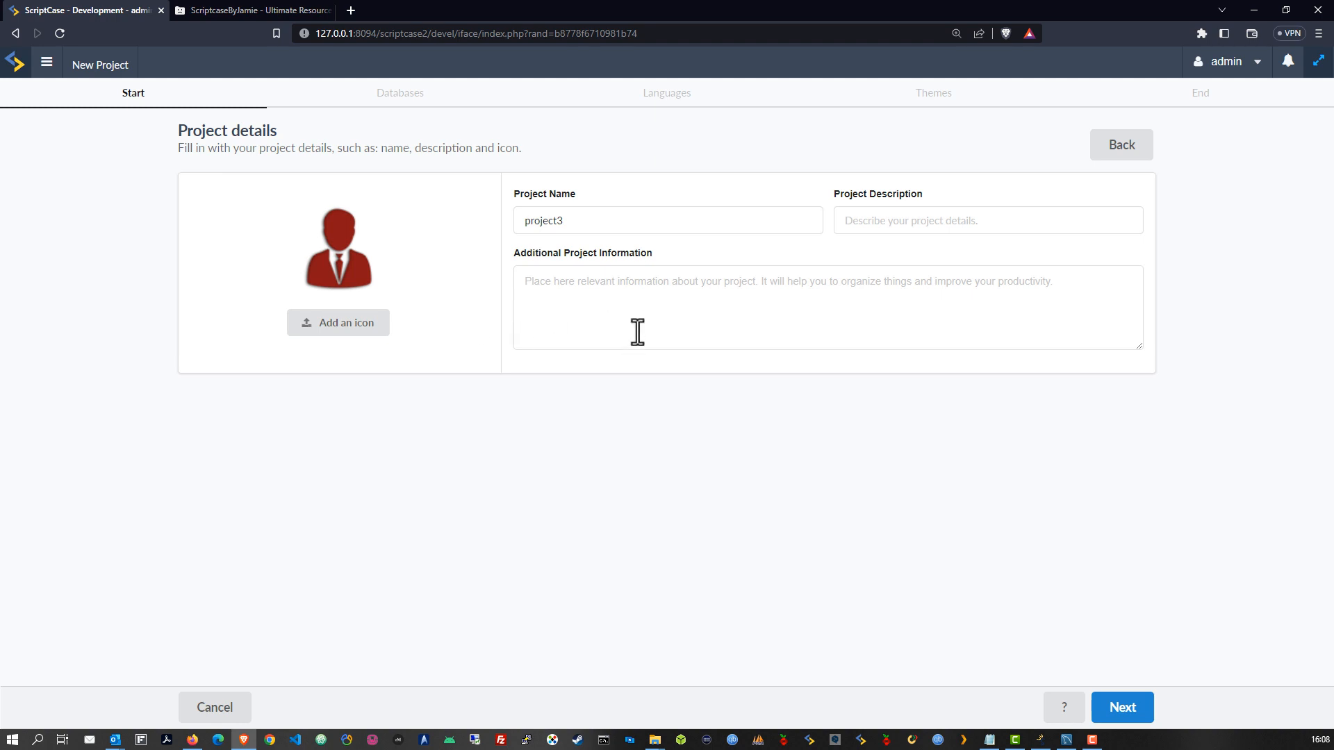
# Name the project projectOne, describe it as 'I dont know yet!', and go to the database step
pyautogui.click(566, 220)
pyautogui.moveTo(565, 220); pyautogui.dragTo(515, 221)
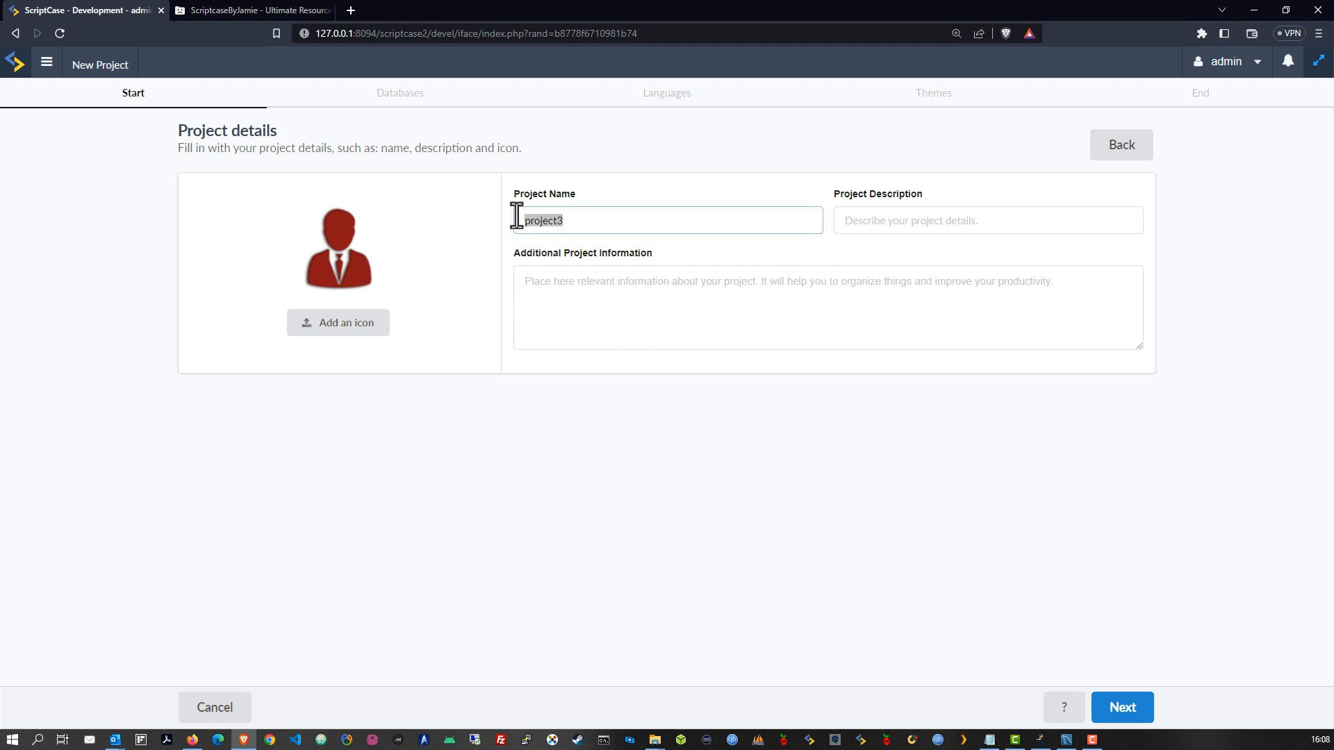
pyautogui.click(587, 222)
pyautogui.write('One')
pyautogui.click(719, 453)
pyautogui.click(860, 226)
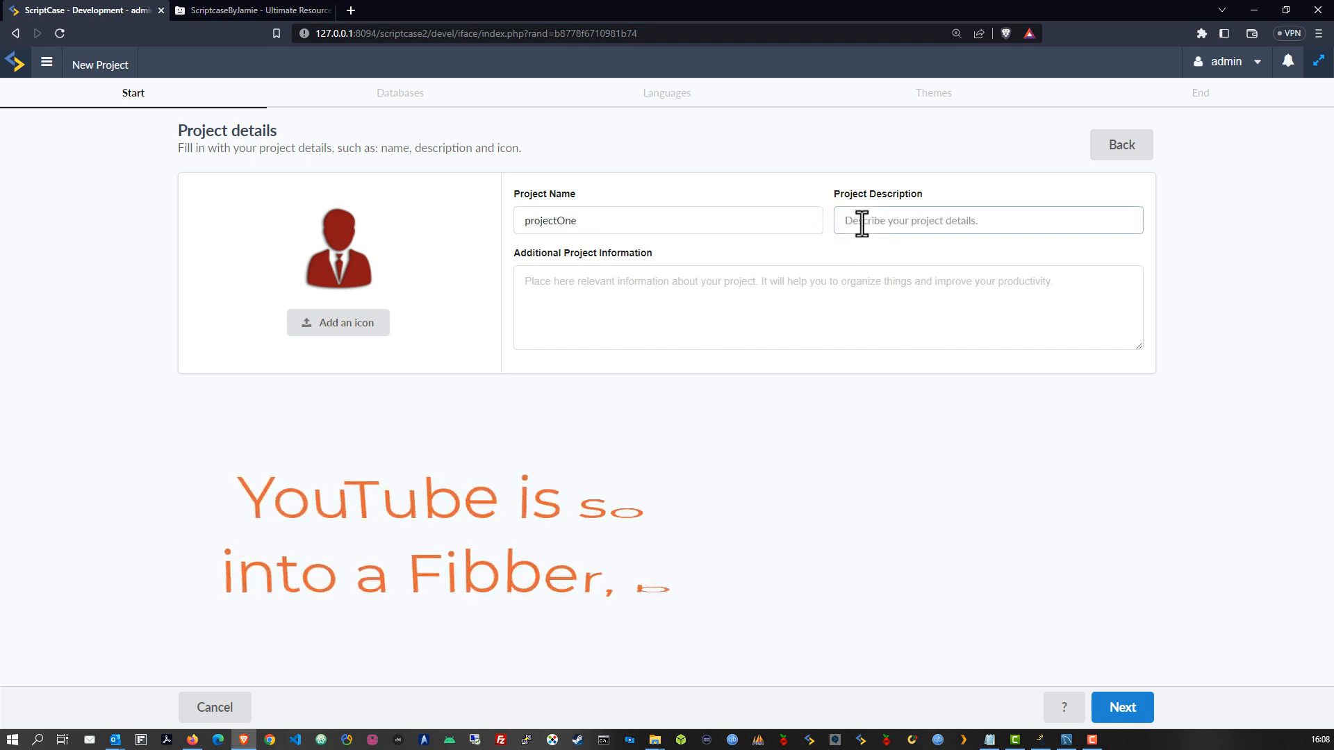
pyautogui.write('I dont know yet!')
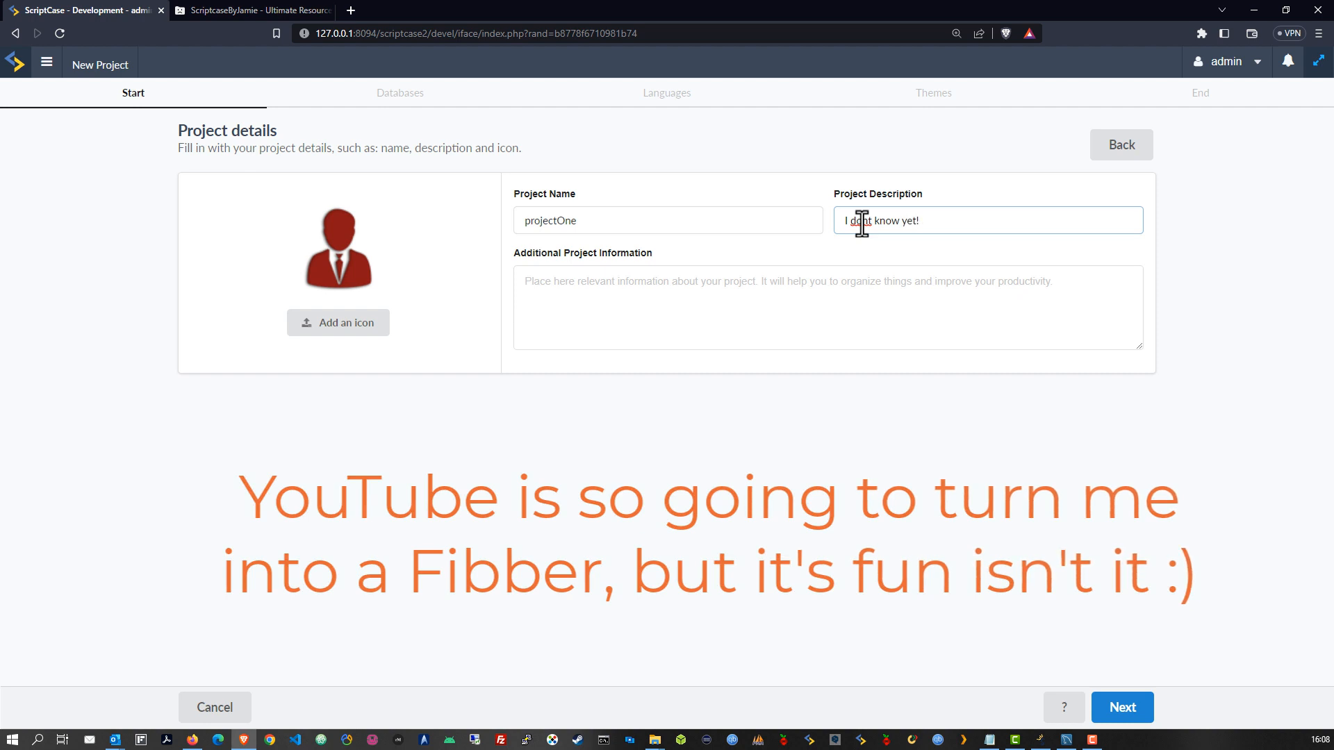
pyautogui.click(857, 283)
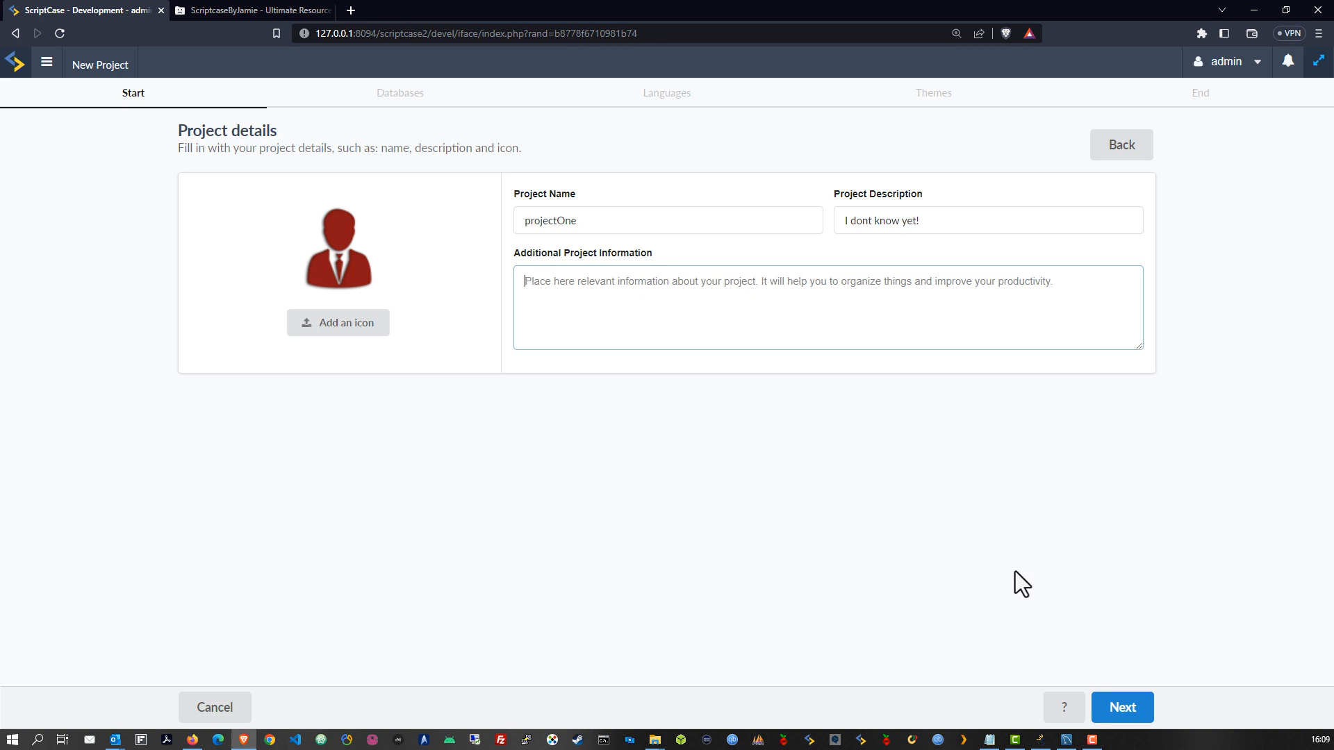
pyautogui.click(1126, 710)
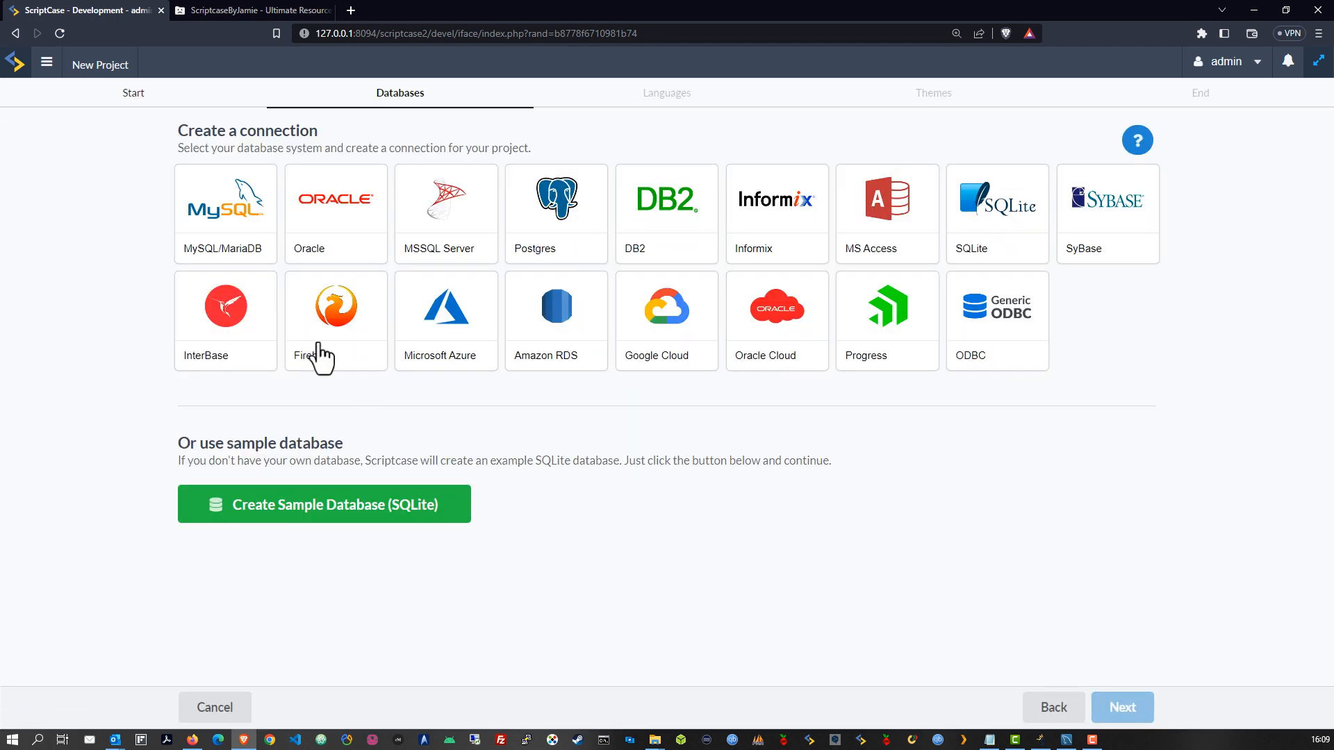
# Create a MySQL/MariaDB connection to project_one, test it successfully, and continue to Languages
pyautogui.click(251, 215)
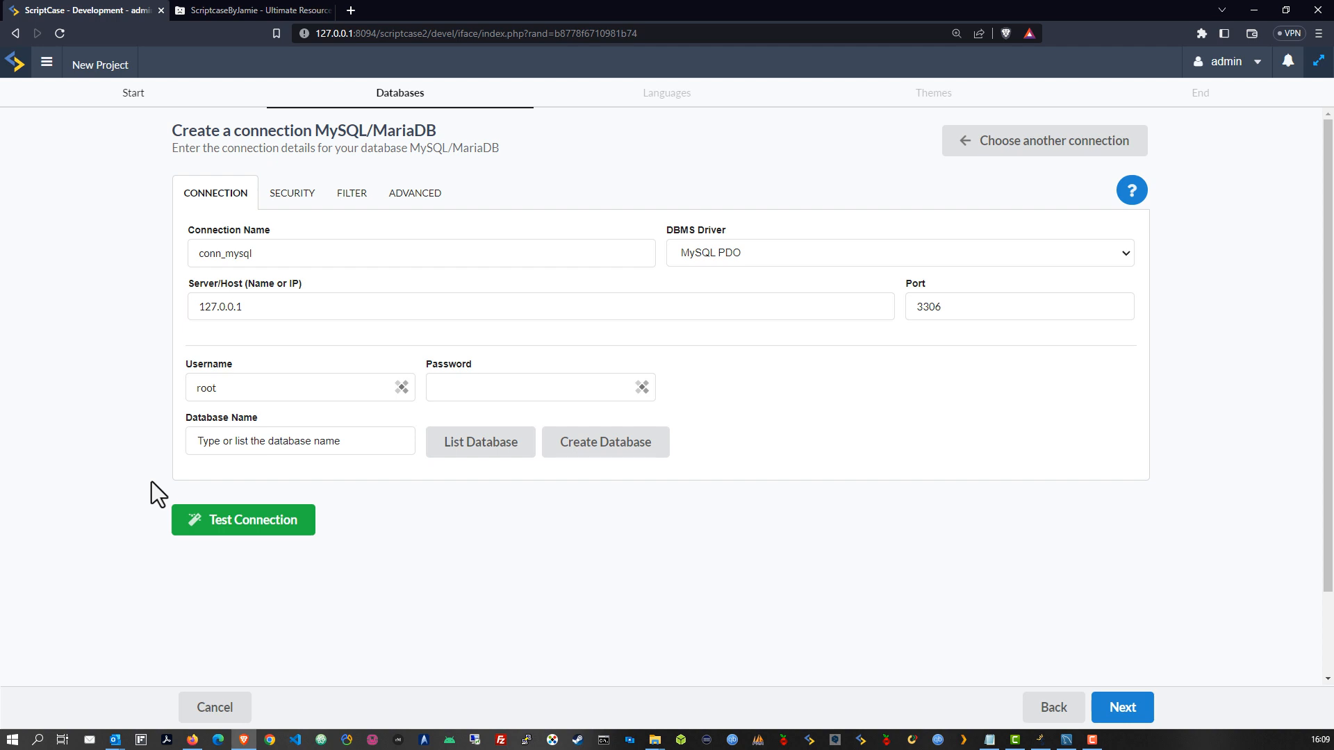
pyautogui.click(467, 448)
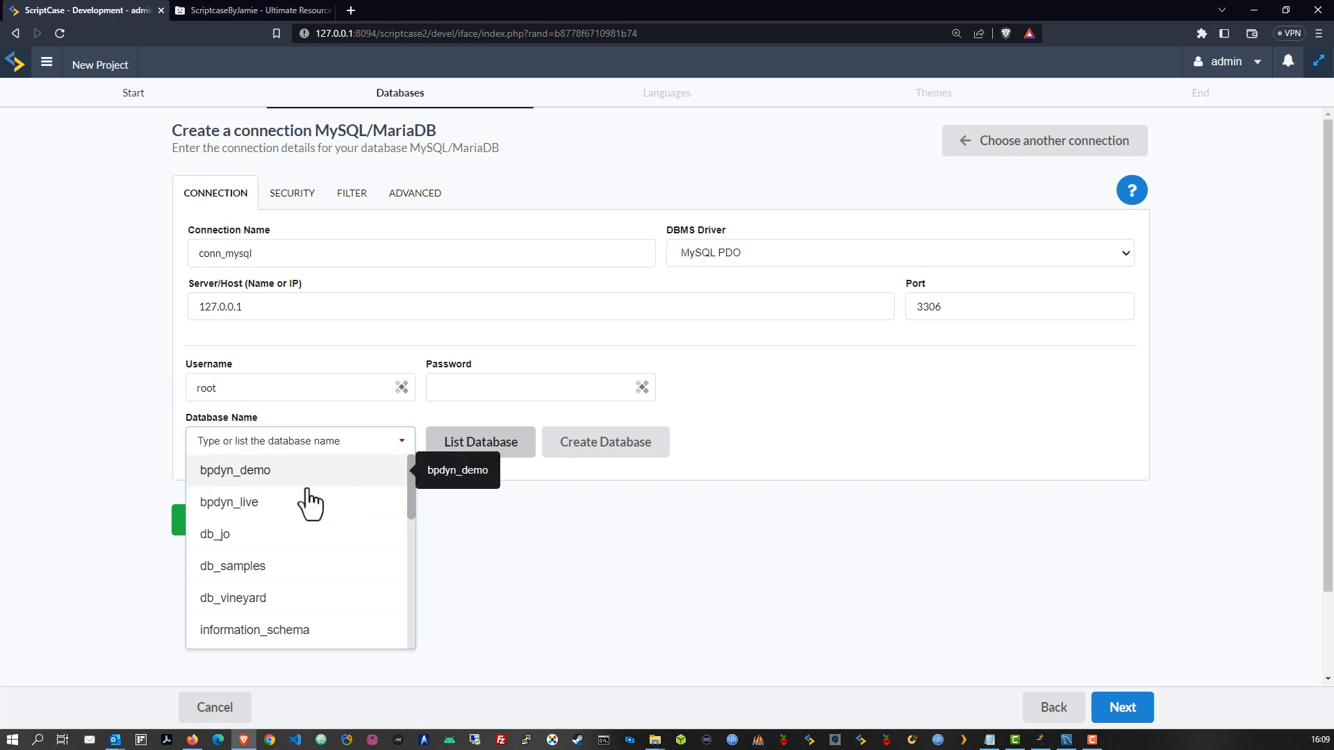
pyautogui.scroll(-5, 312, 514)
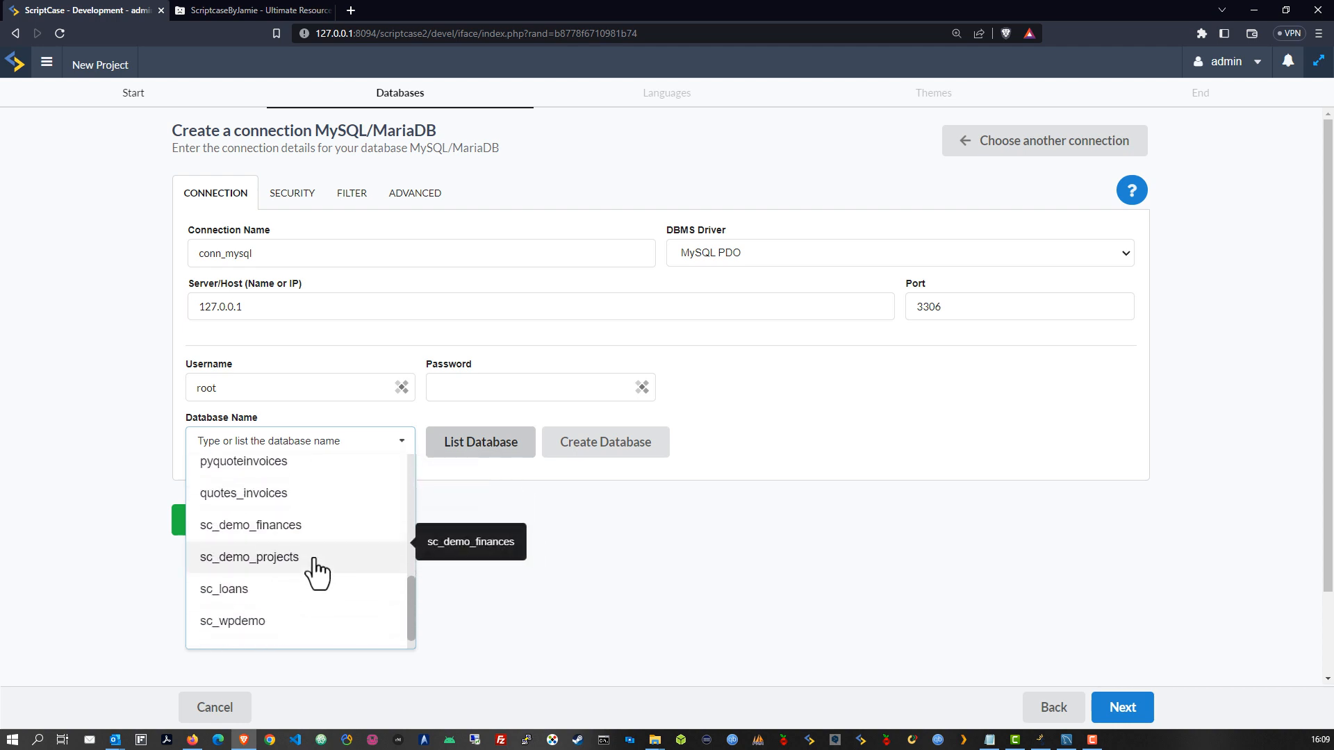
pyautogui.scroll(-3, 314, 573)
pyautogui.scroll(5, 319, 542)
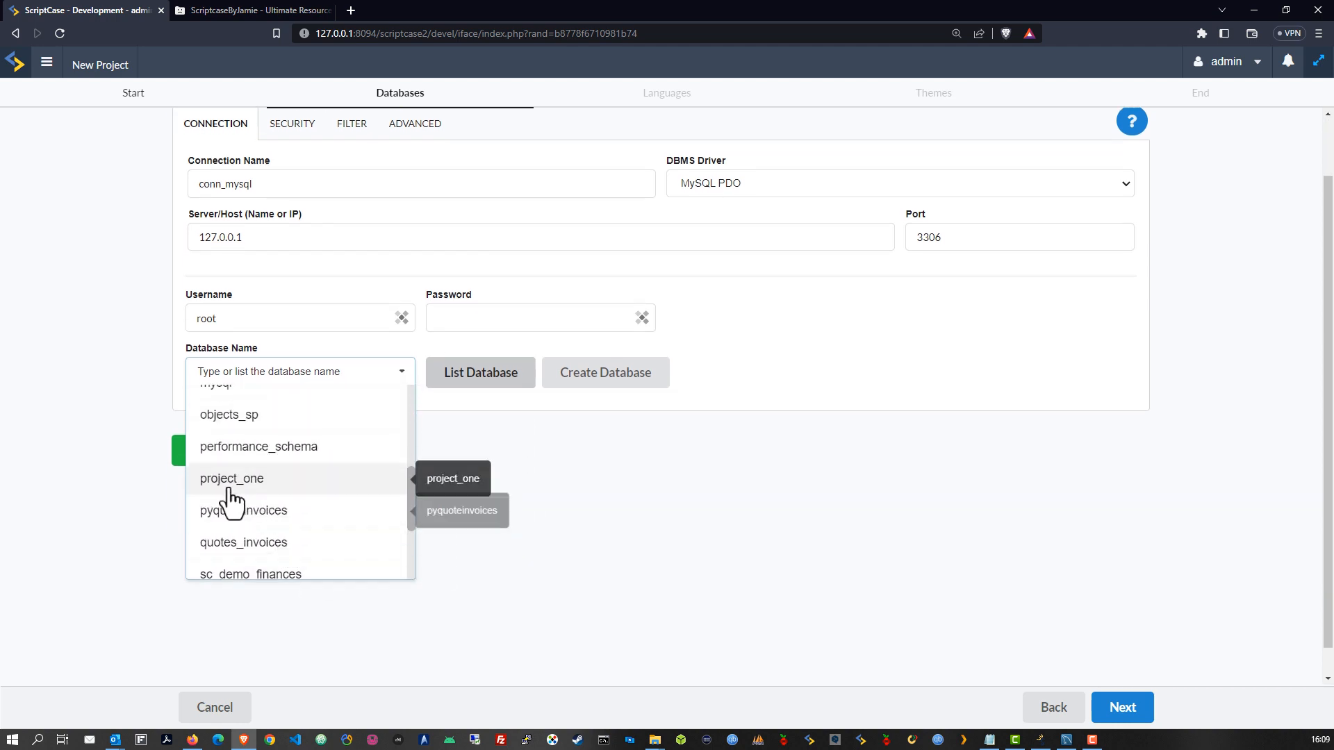
pyautogui.click(230, 486)
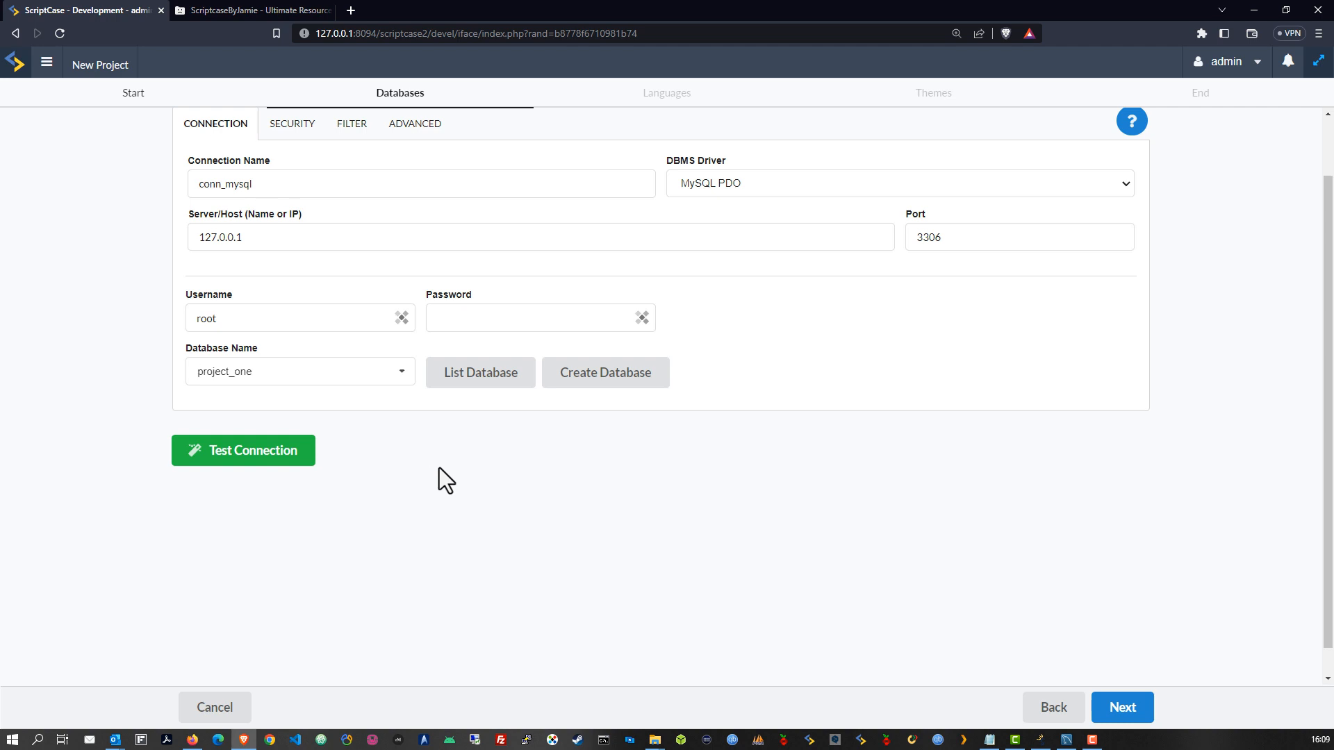
pyautogui.click(268, 468)
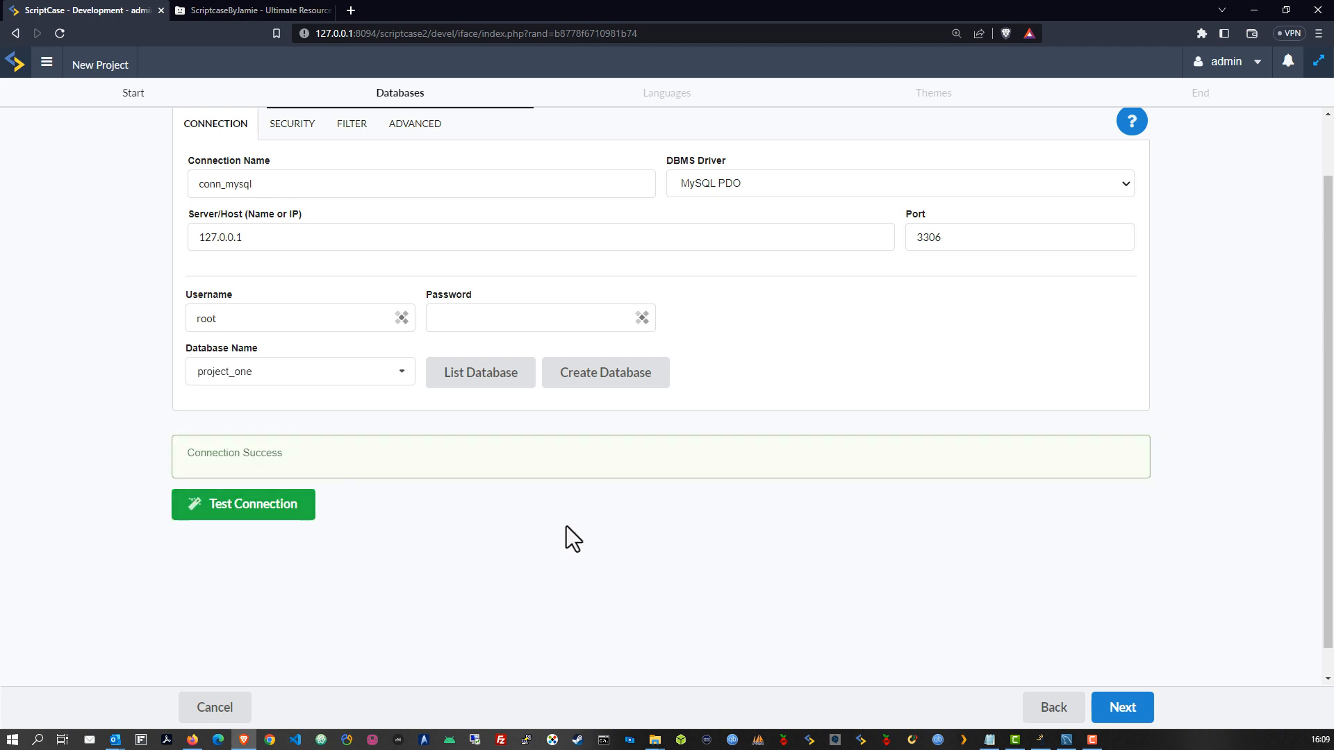
pyautogui.click(1121, 707)
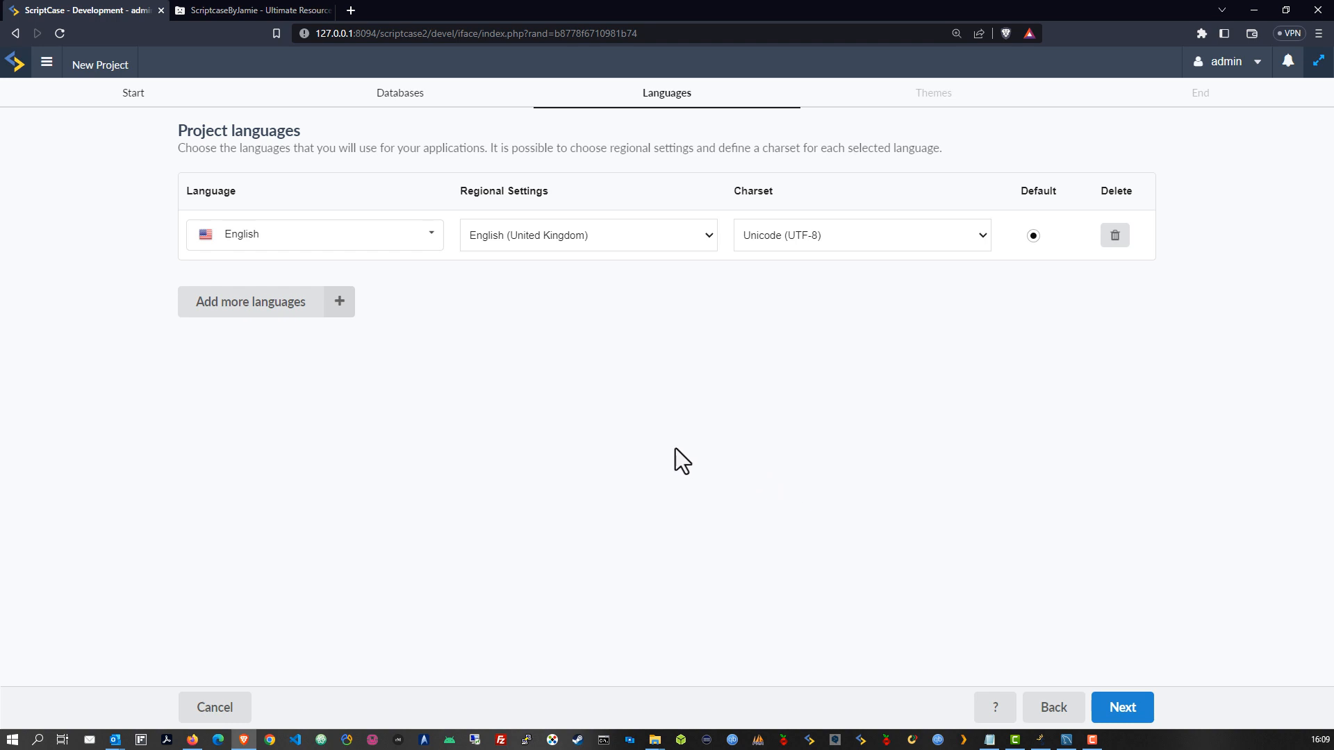
# Add German as a second project language
pyautogui.click(246, 304)
pyautogui.click(501, 302)
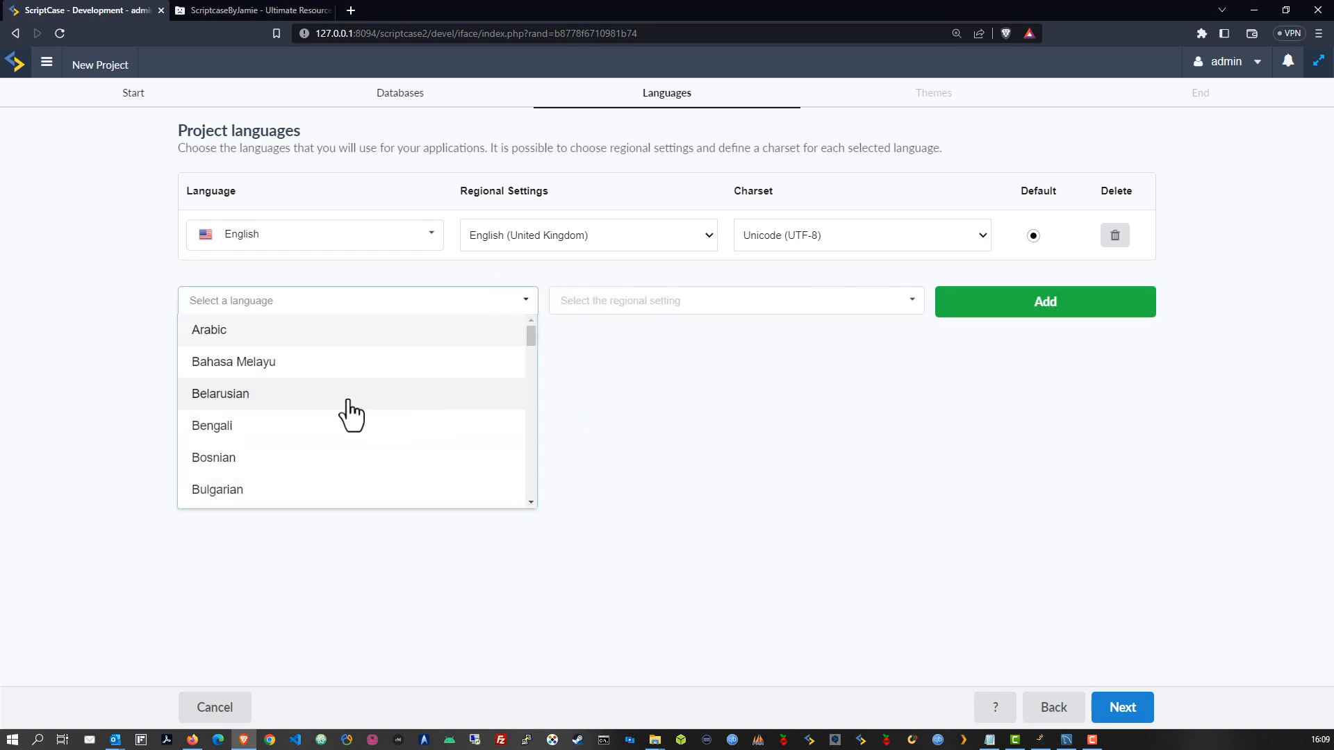
pyautogui.scroll(-4, 371, 393)
pyautogui.scroll(-5, 362, 403)
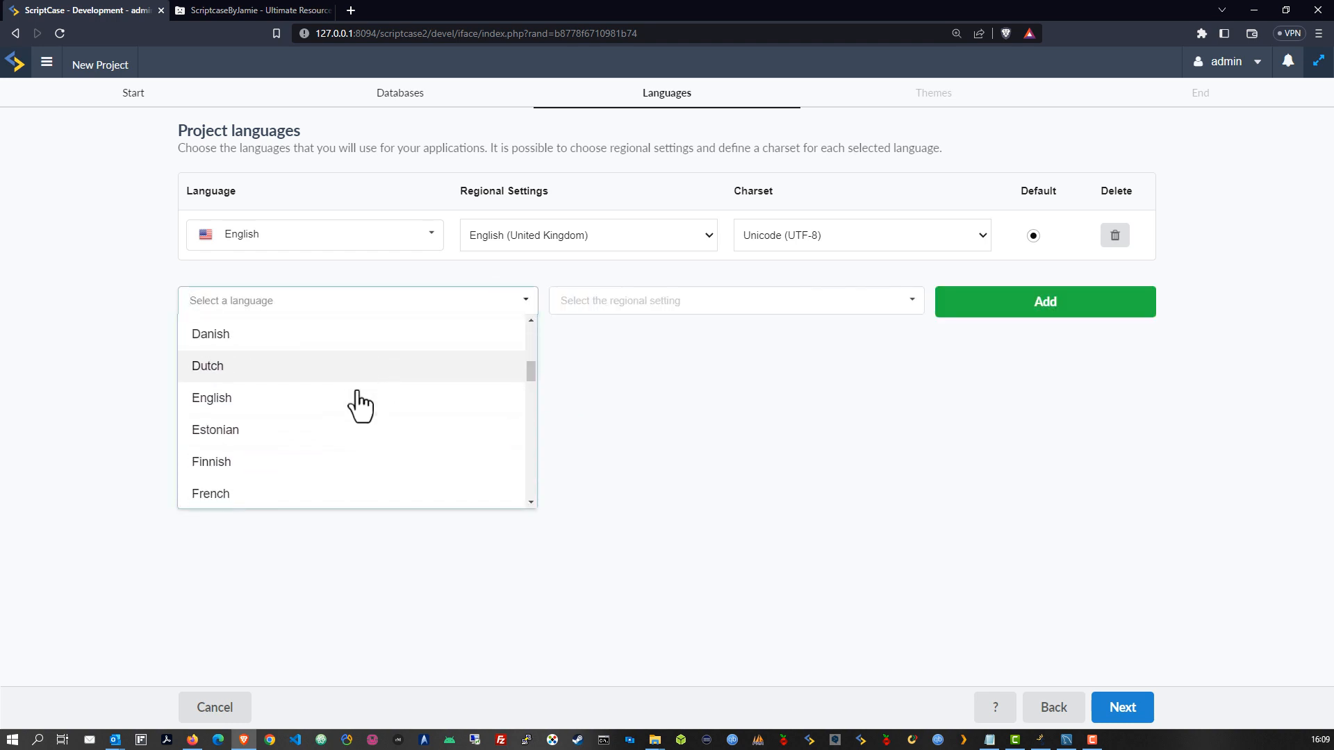
pyautogui.click(239, 420)
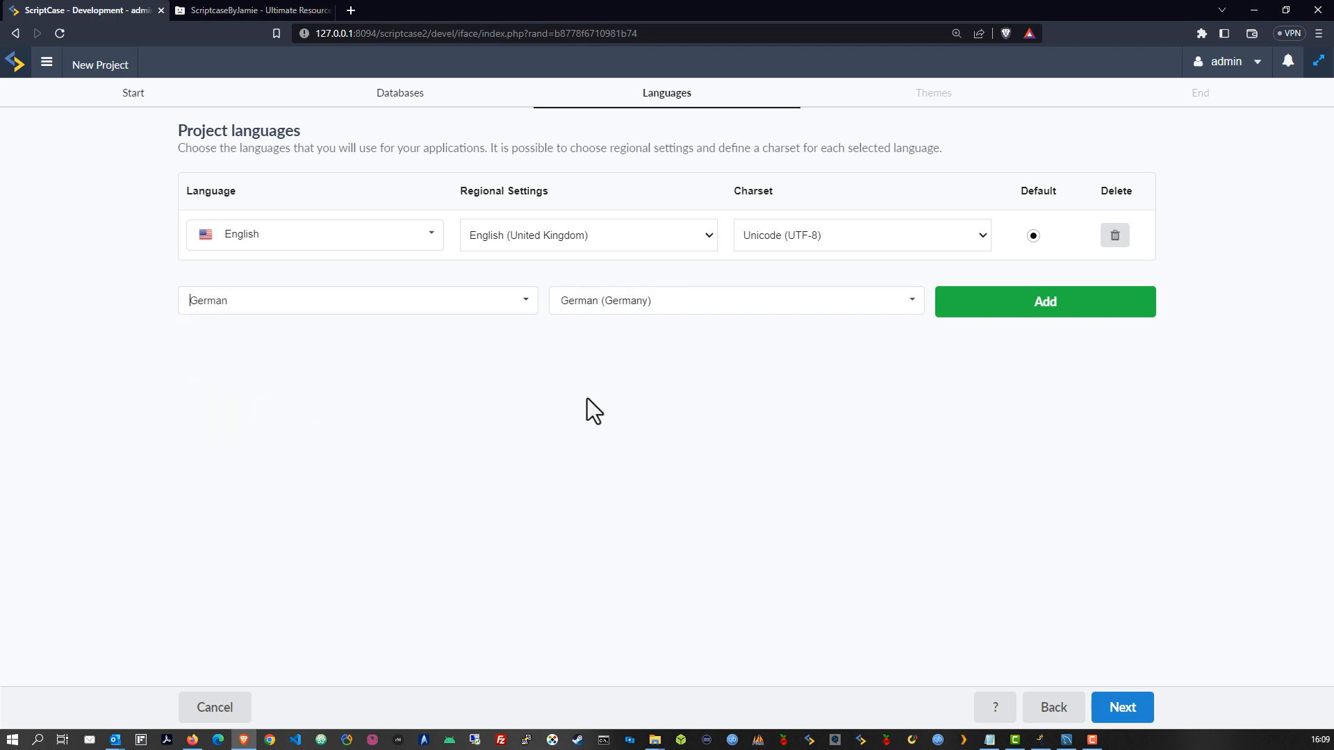
pyautogui.click(1076, 314)
# Add Spanish and Italian to the project languages
pyautogui.click(303, 352)
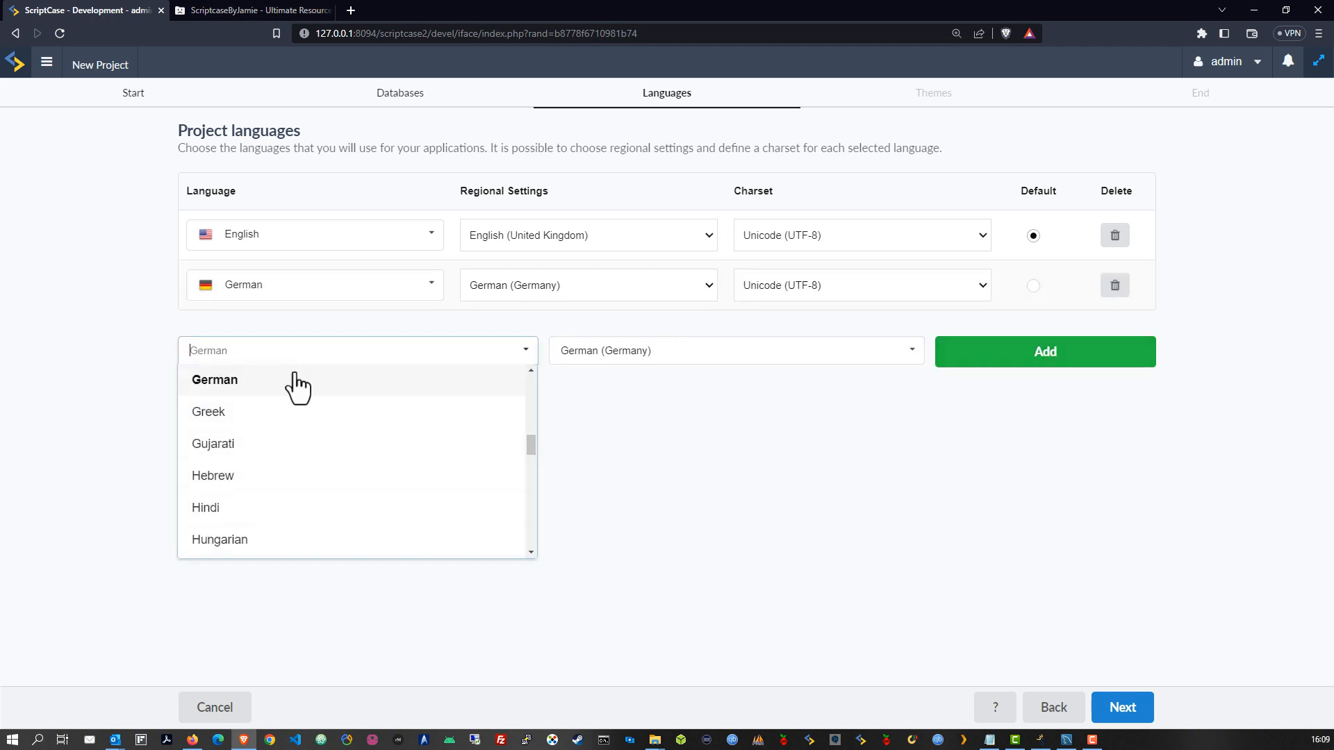
pyautogui.write('s')
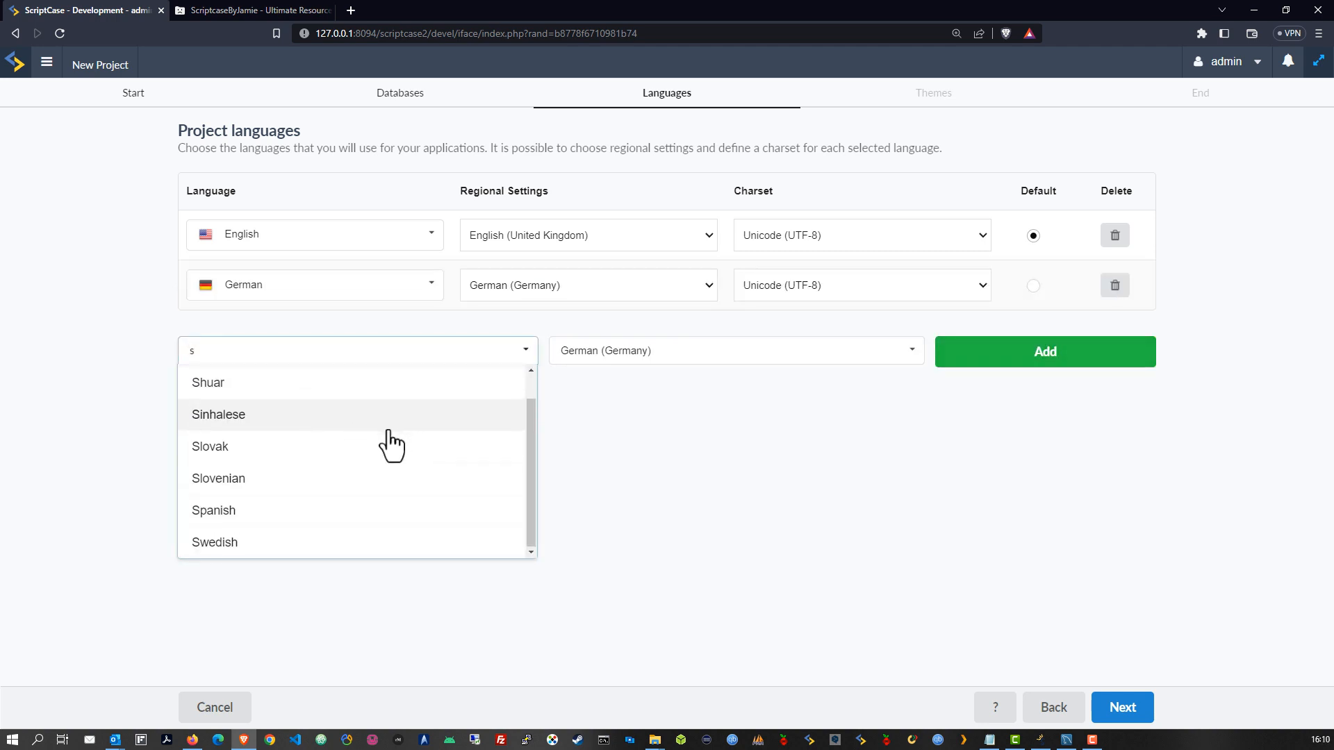
pyautogui.click(300, 513)
pyautogui.click(986, 358)
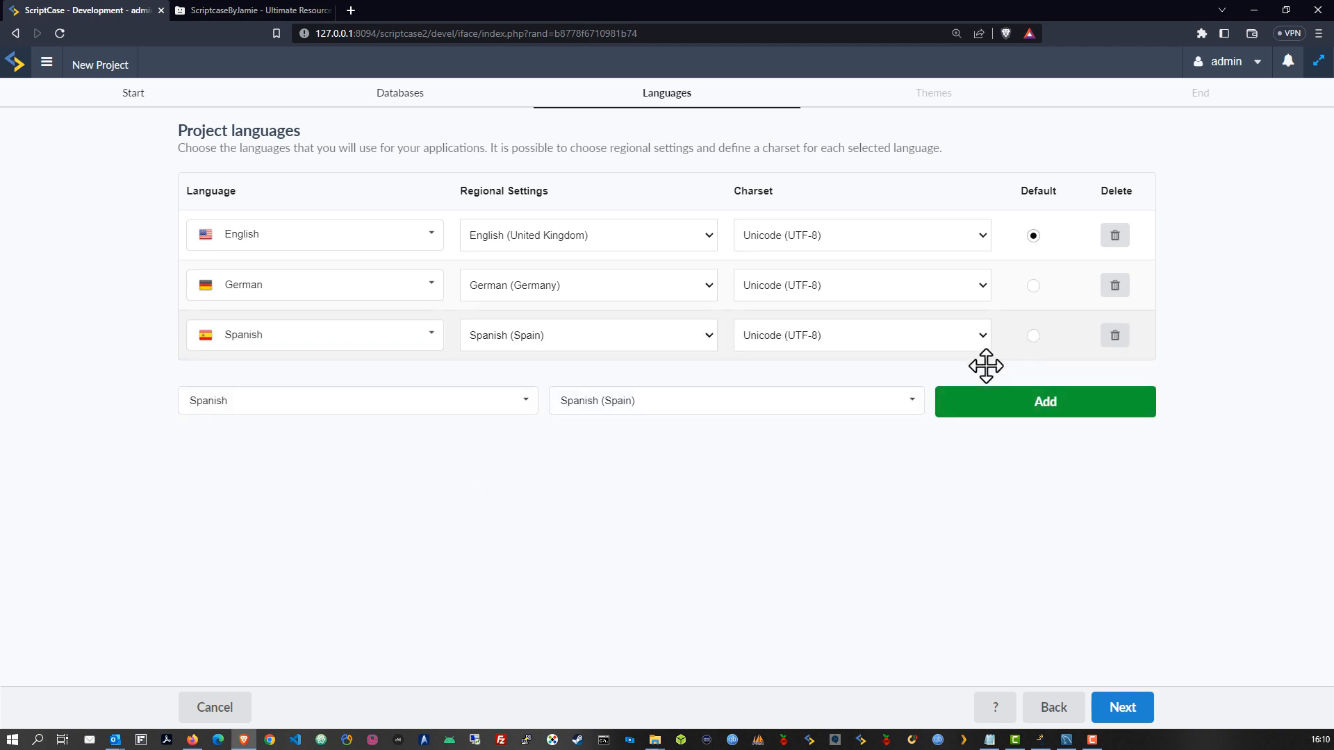
pyautogui.click(450, 401)
pyautogui.write('i')
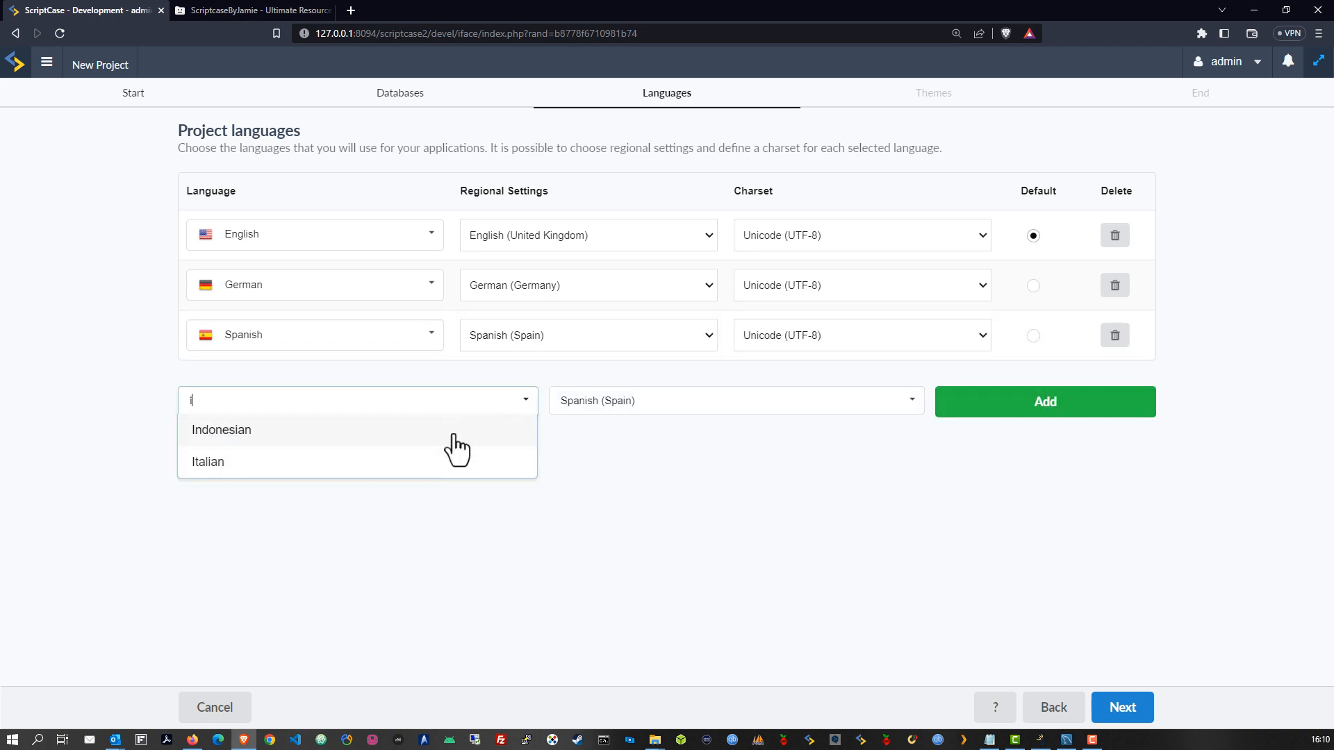
pyautogui.click(369, 463)
pyautogui.click(1070, 419)
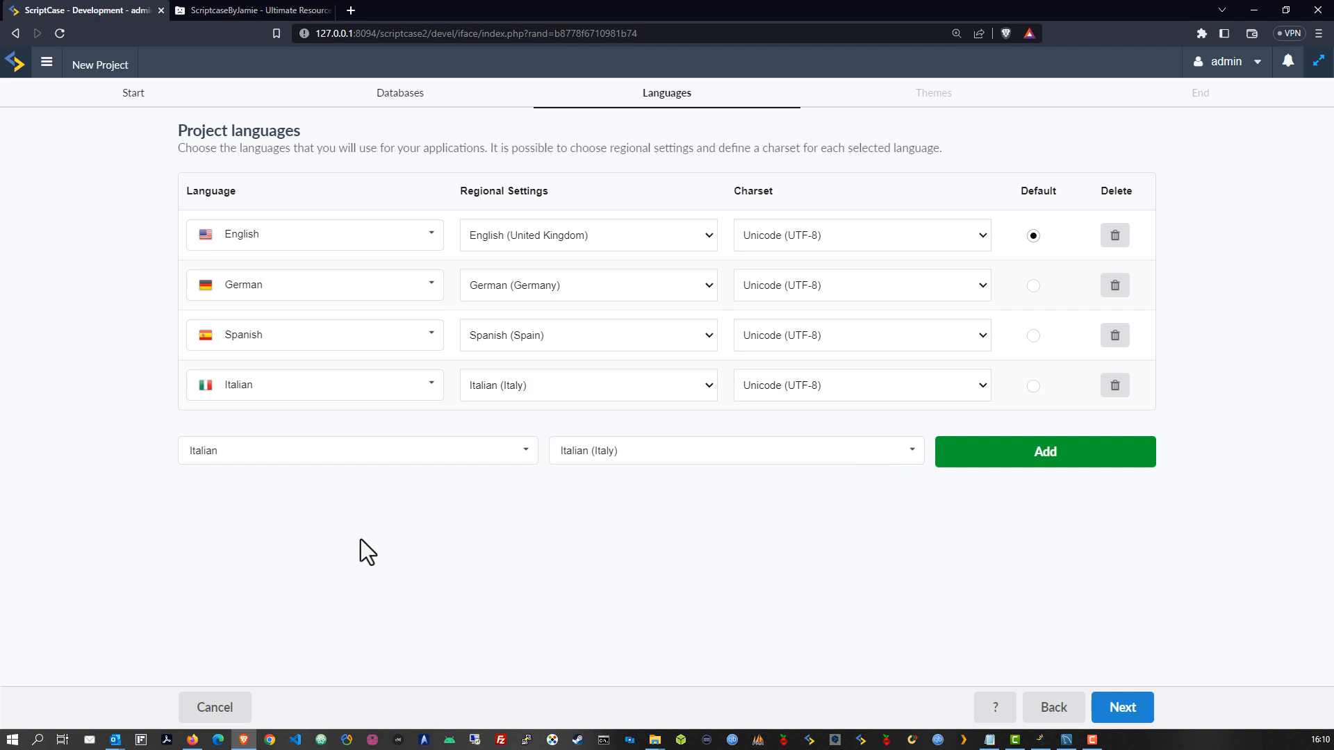
# Add Portuguese Portugal as the last language and continue to the Themes step
pyautogui.doubleClick(865, 561)
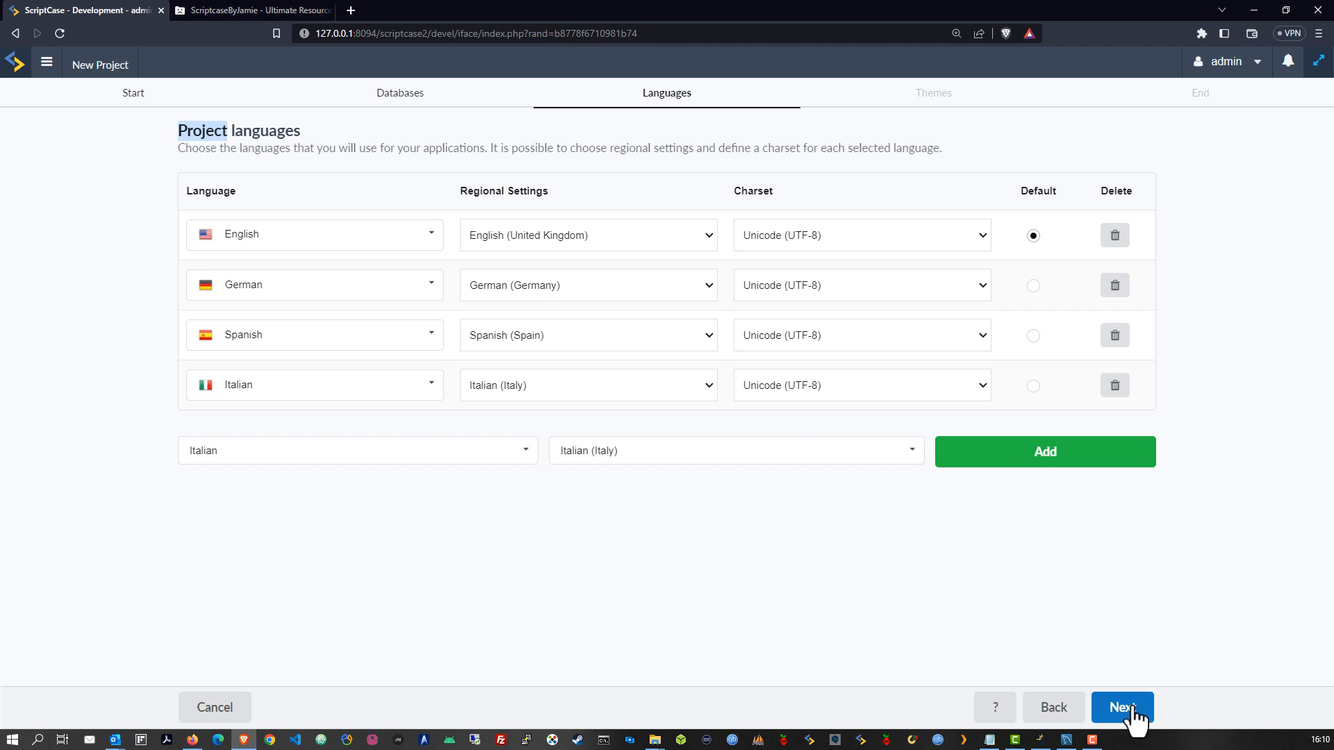
pyautogui.click(491, 452)
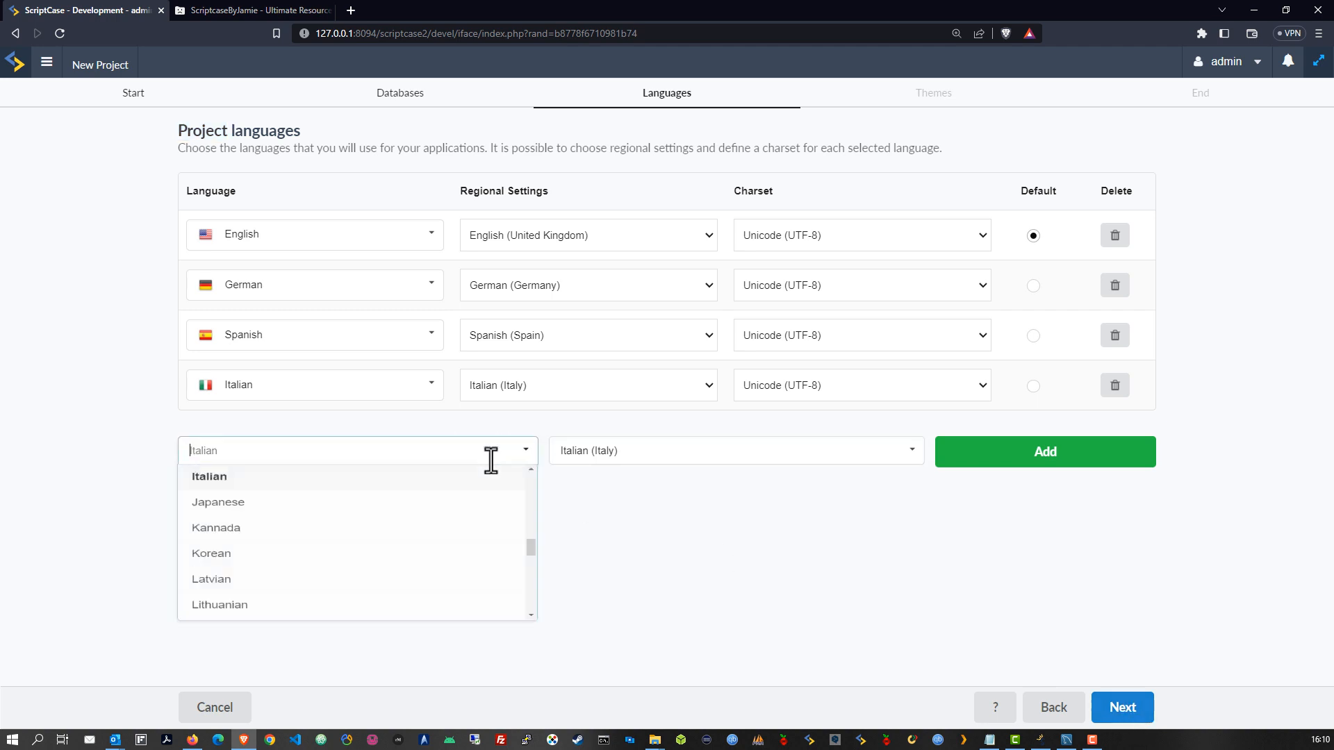
pyautogui.write('p')
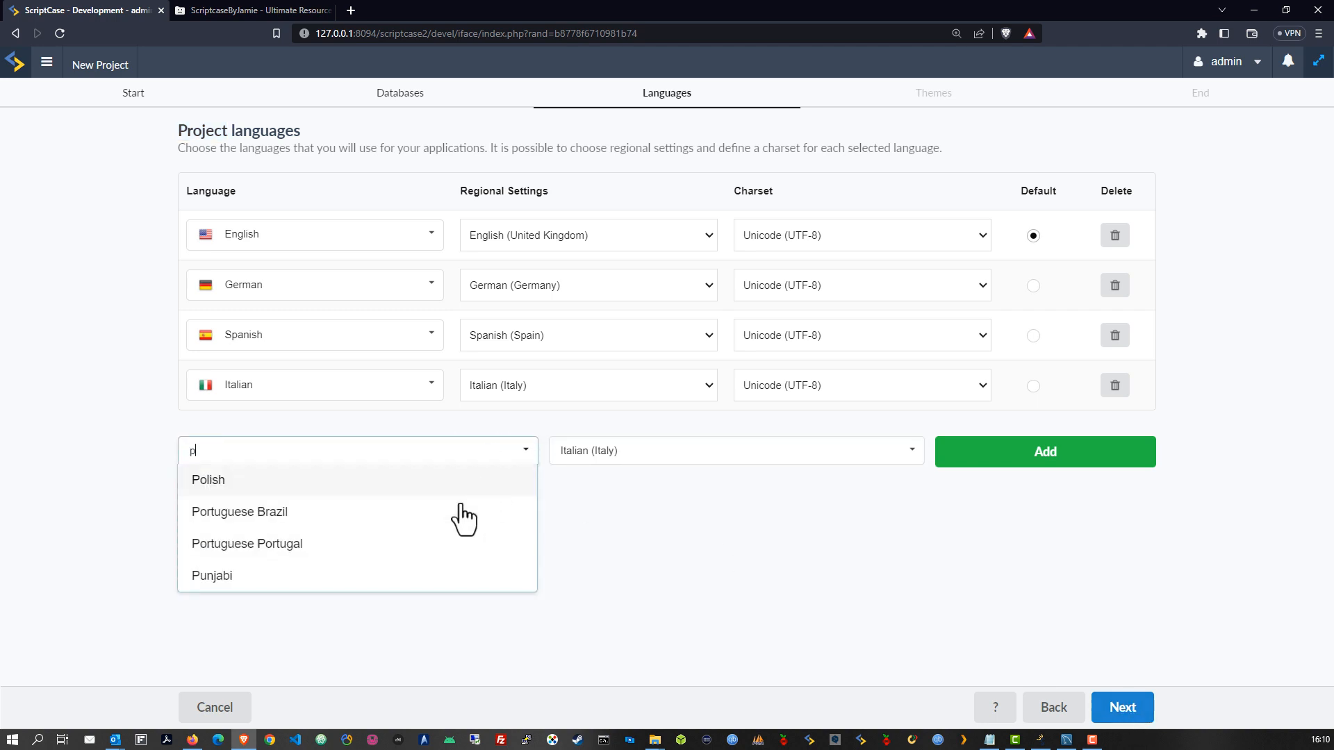
pyautogui.click(272, 545)
pyautogui.click(1025, 455)
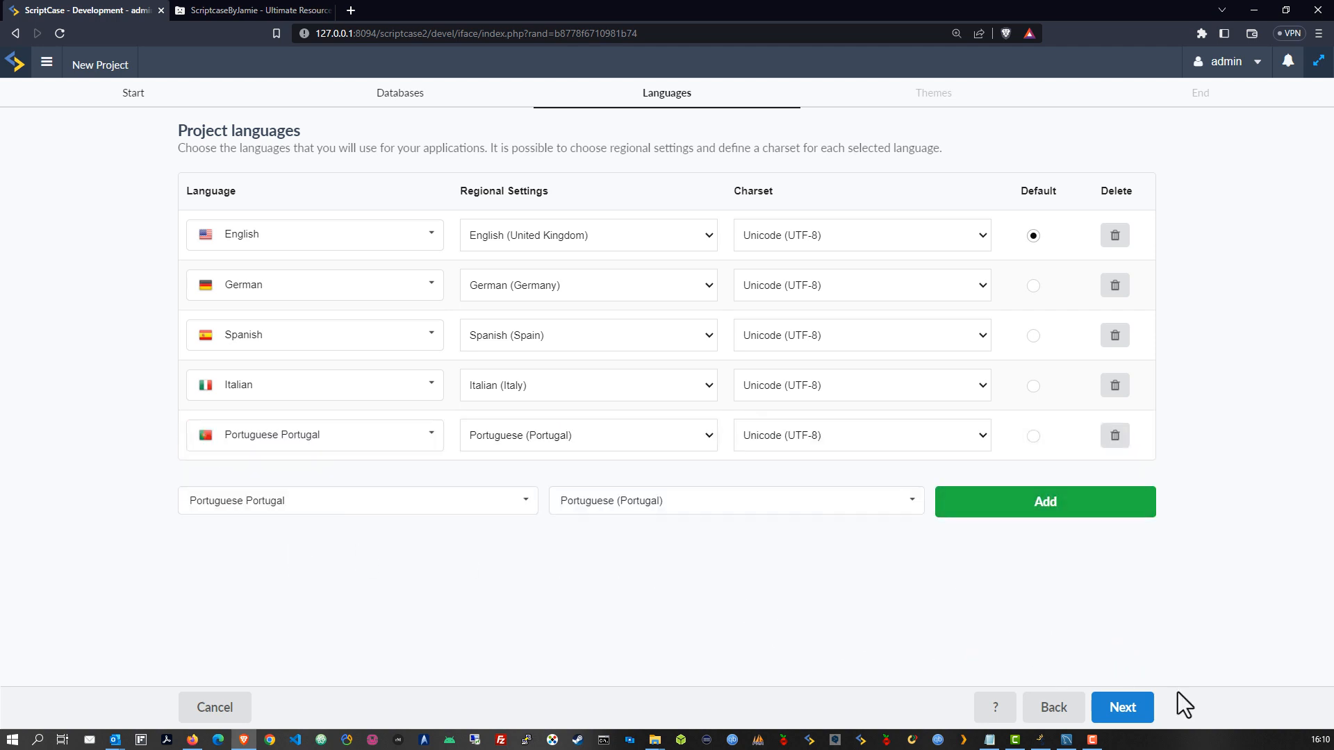
pyautogui.click(1120, 706)
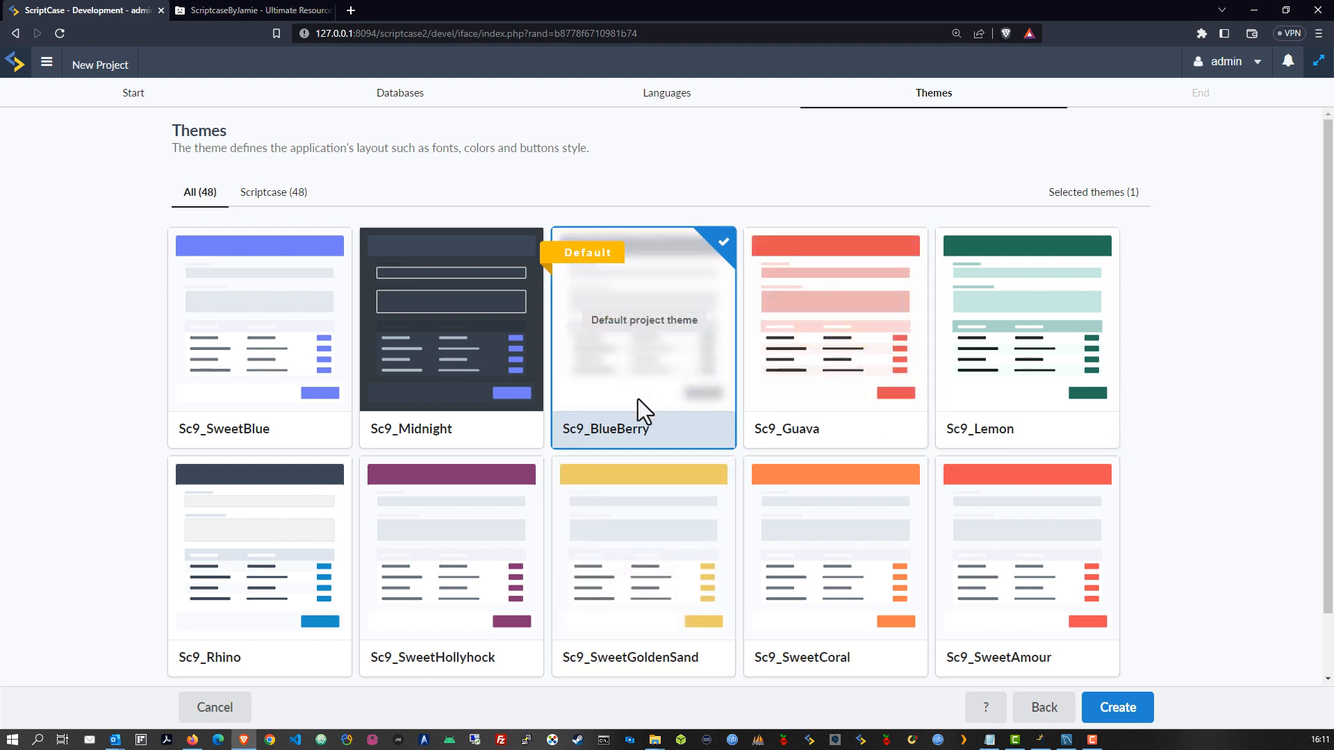
# Add Sc9_Rhino alongside Sc9_BlueBerry and make Sc9_Rhino the default theme
pyautogui.scroll(-1, 638, 399)
pyautogui.moveTo(245, 506)
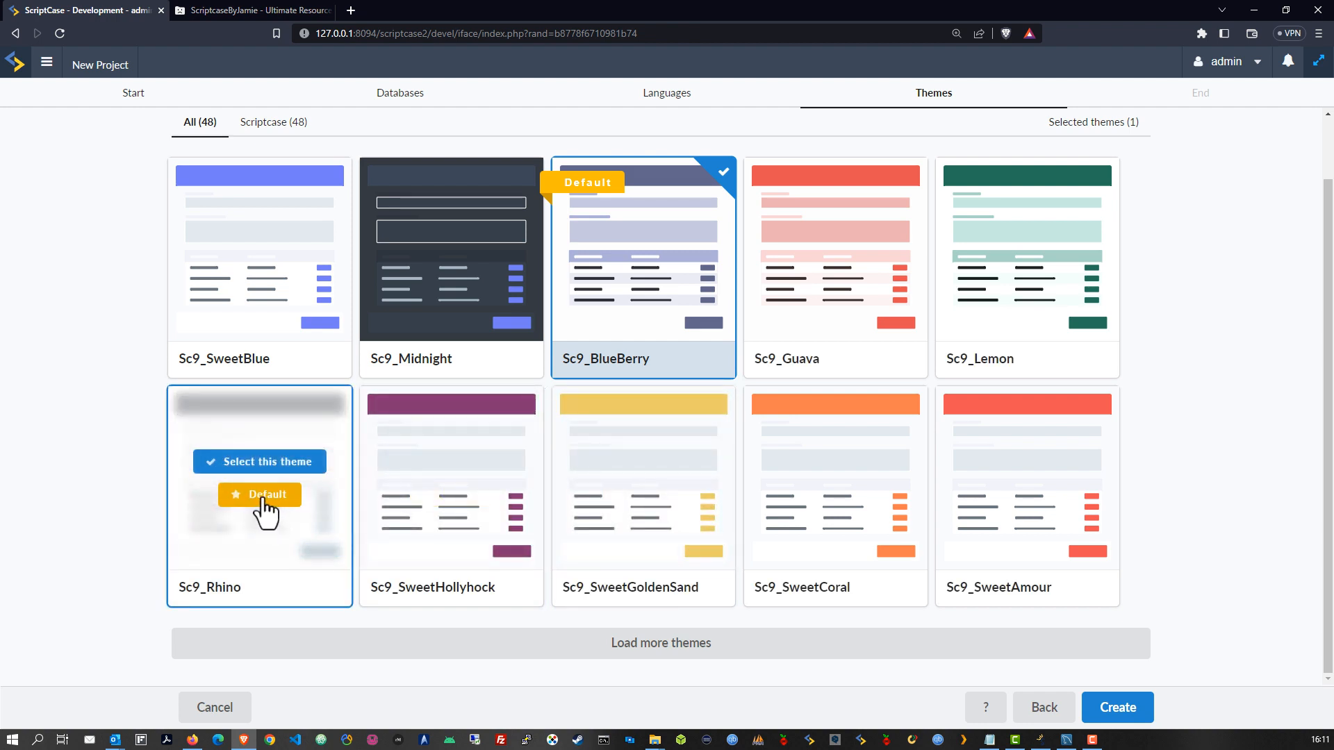
pyautogui.click(268, 463)
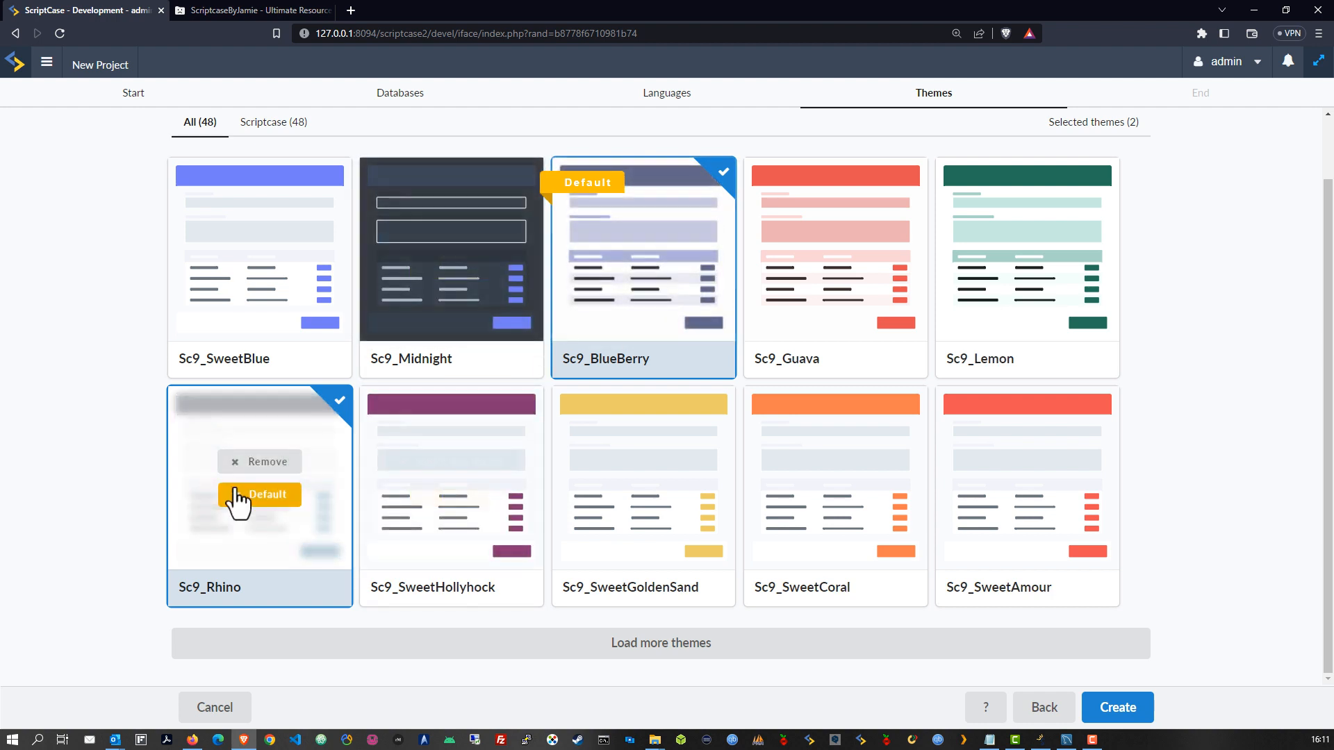
pyautogui.click(259, 504)
pyautogui.moveTo(681, 281)
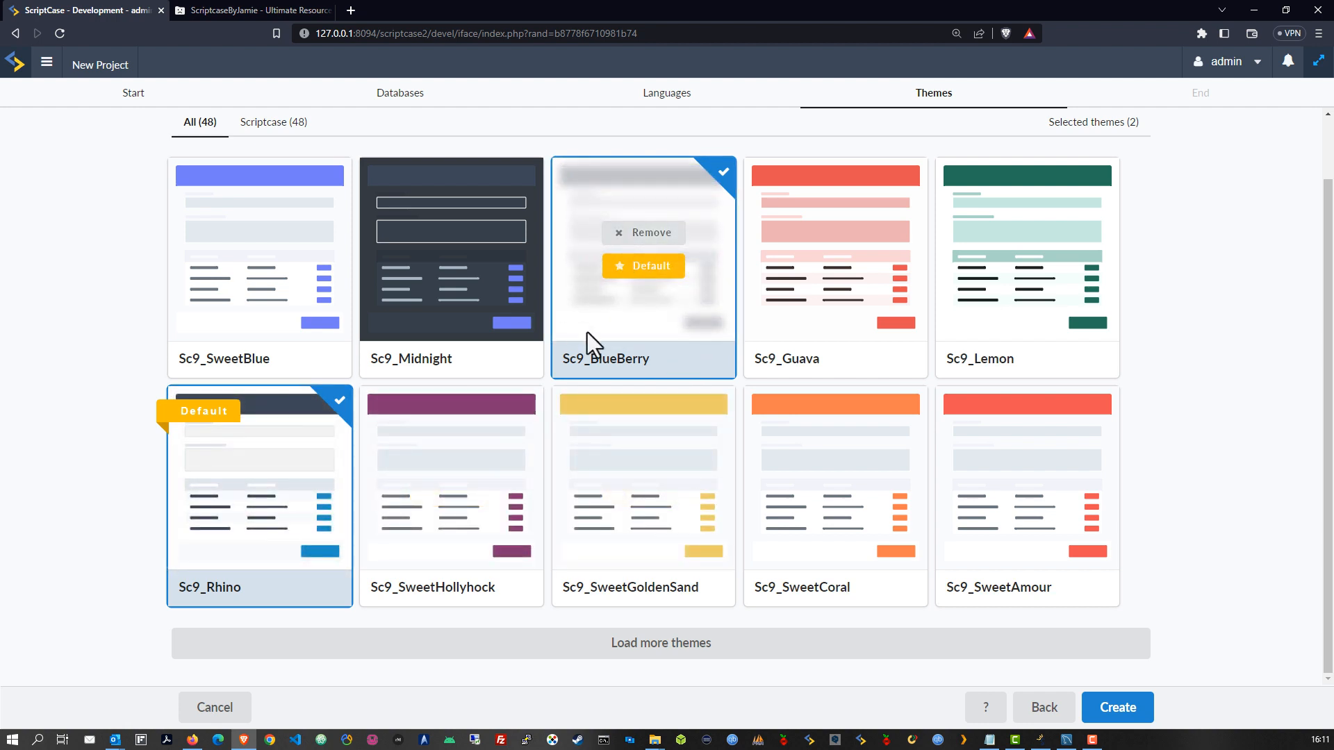
pyautogui.moveTo(950, 548)
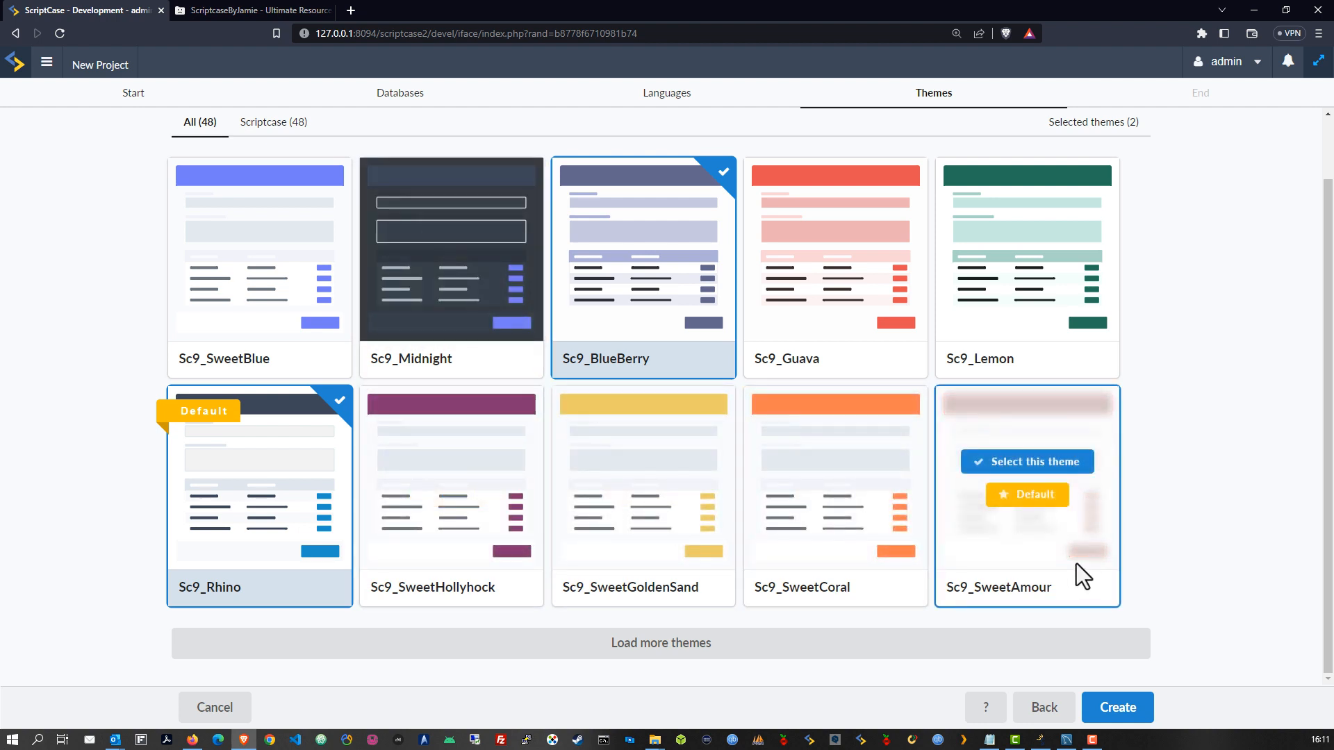
# Create projectOne with the chosen themes, add a Blank application named blank, and close its editor
pyautogui.click(1120, 717)
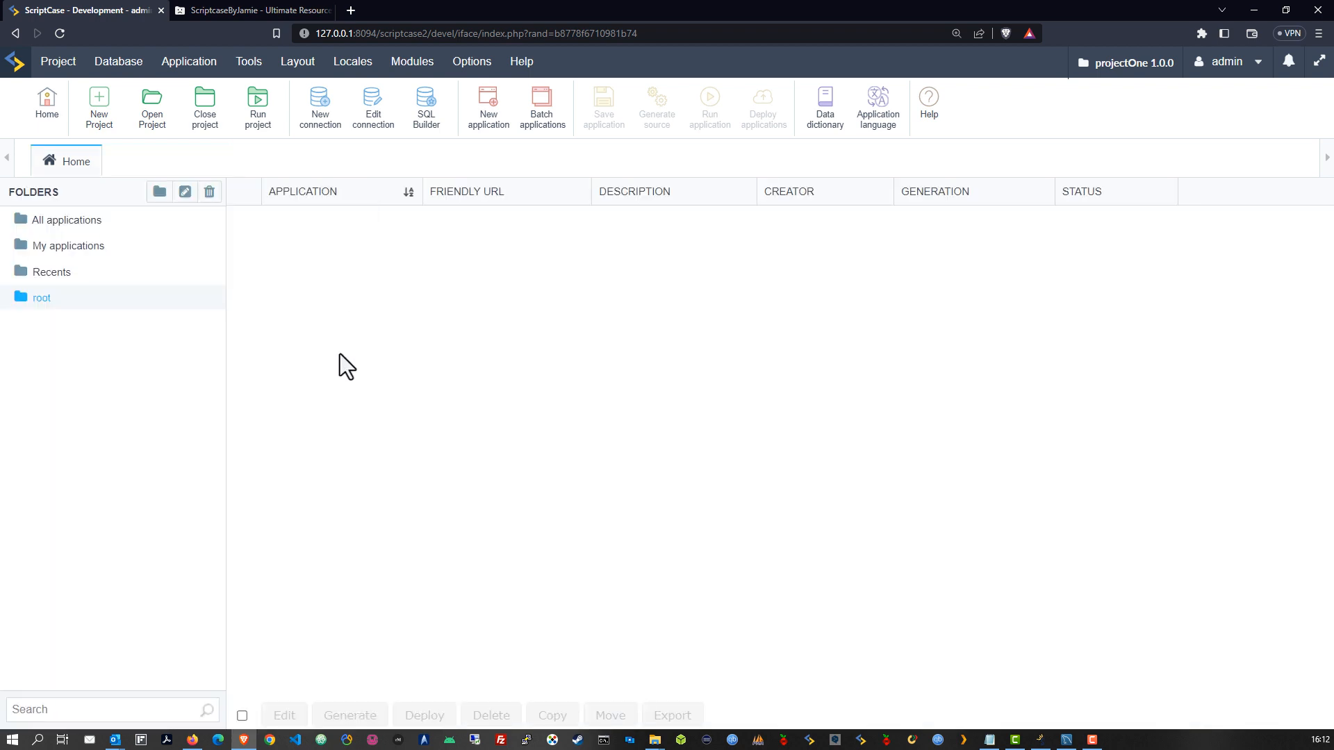
pyautogui.click(478, 124)
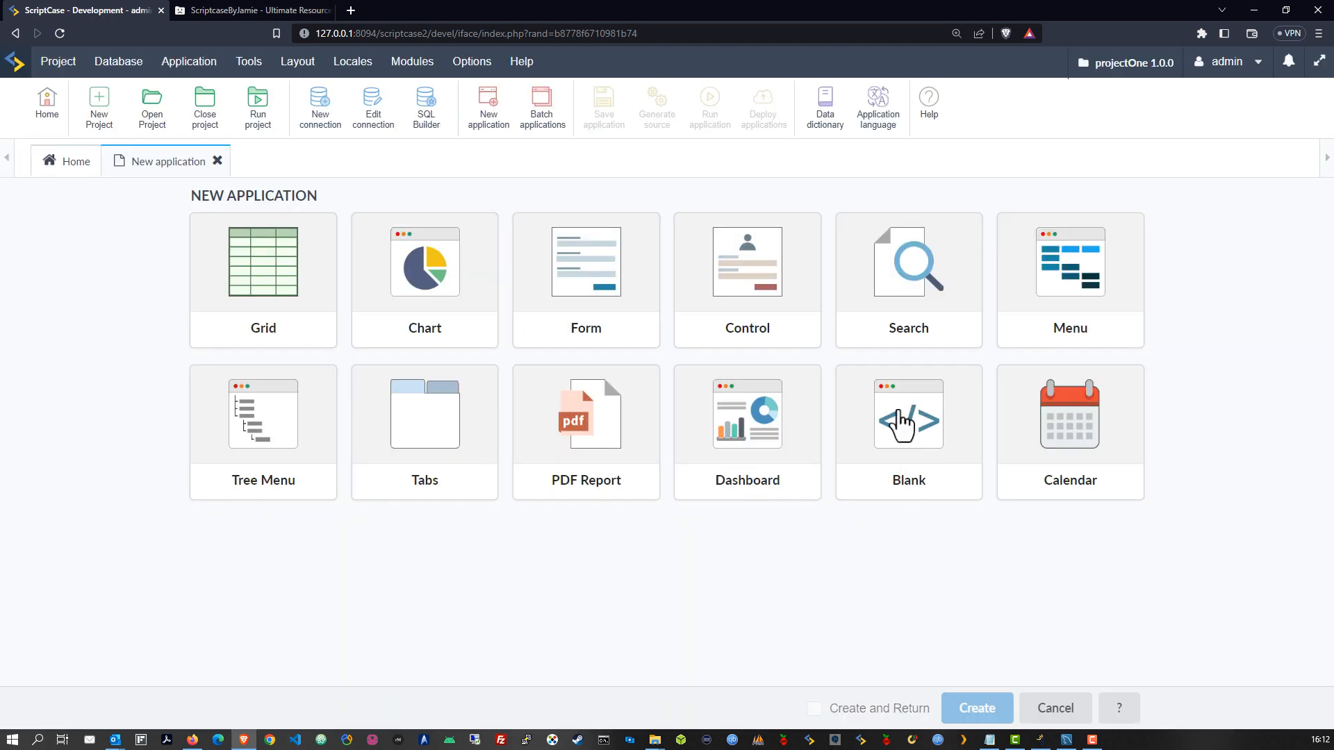
pyautogui.click(899, 416)
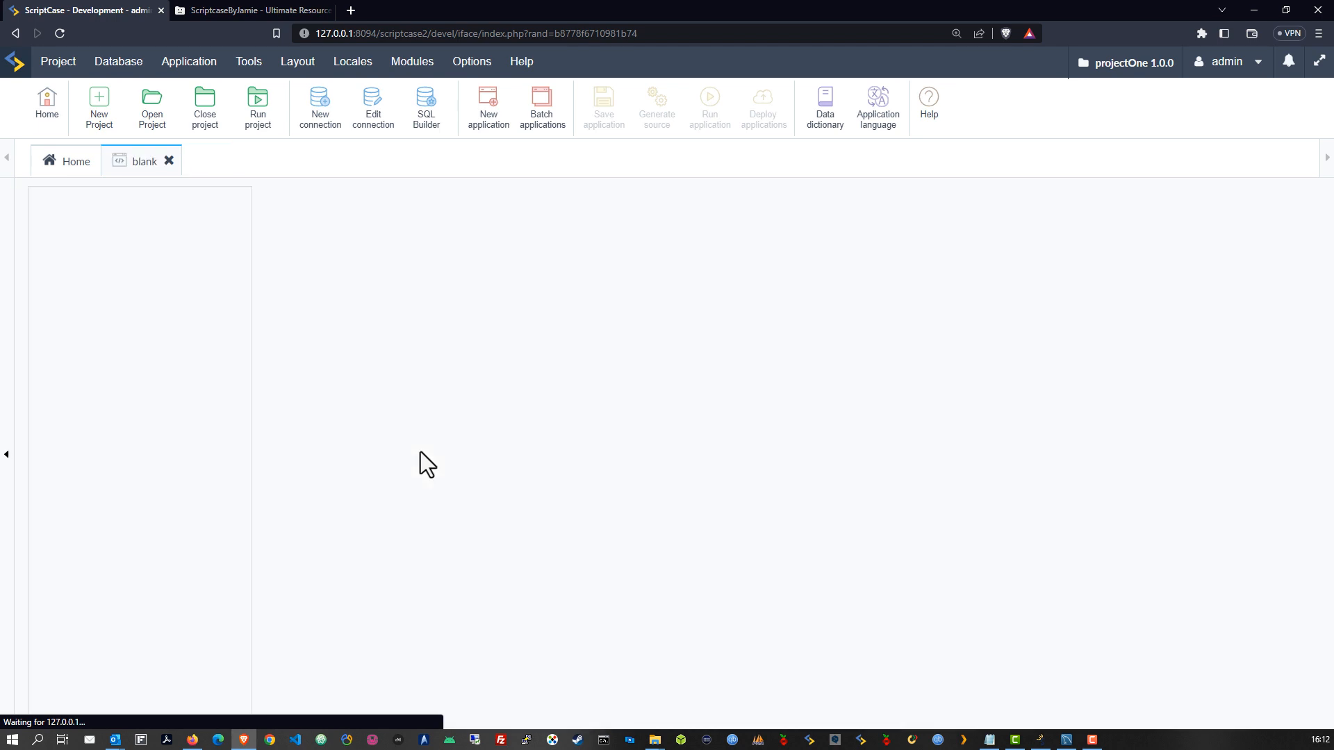
pyautogui.click(169, 162)
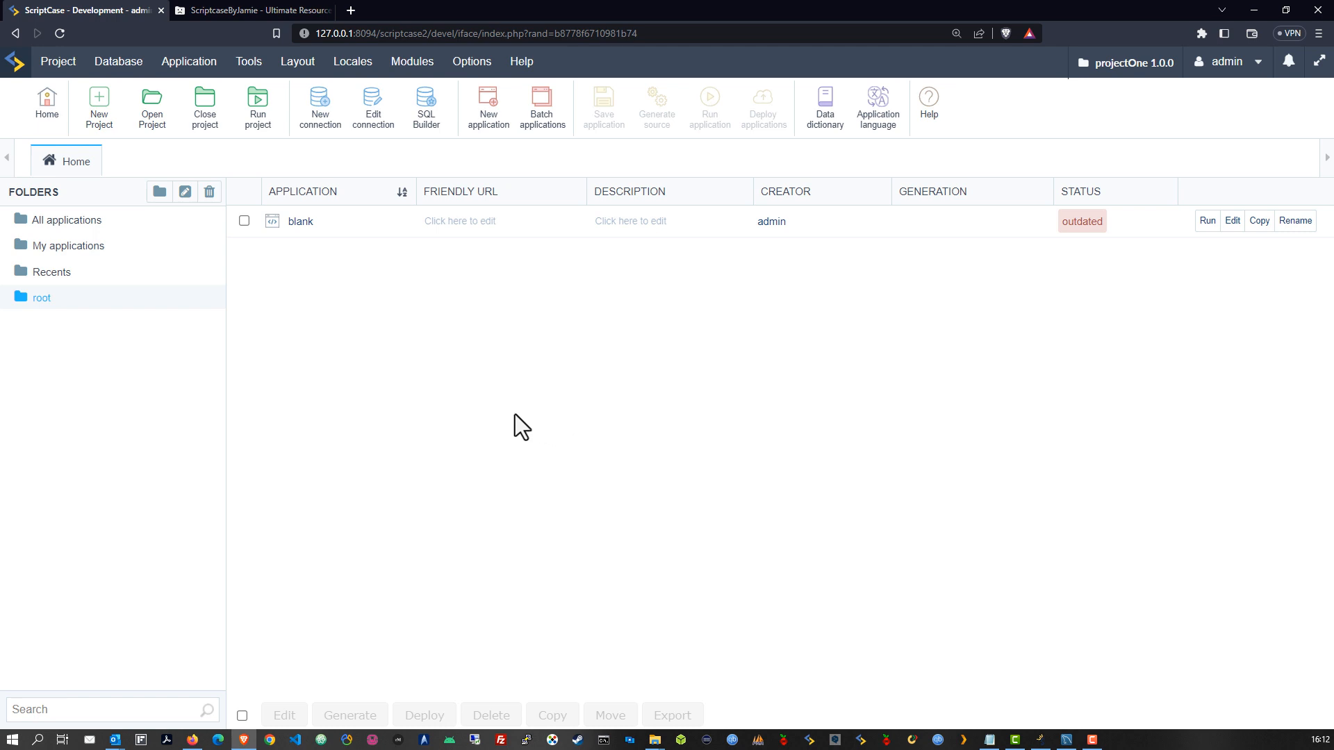
pyautogui.click(57, 61)
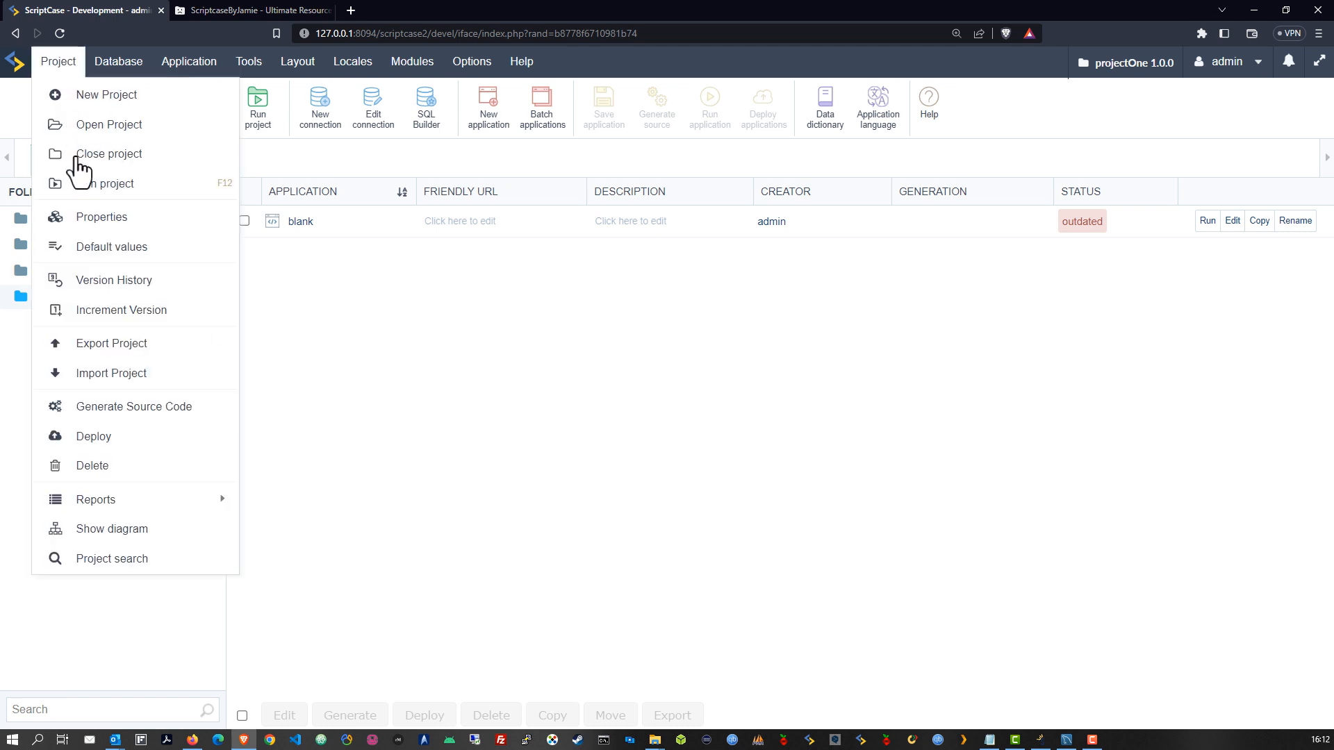
# Open the project's Default values and the image picker for the Logo field
pyautogui.click(89, 248)
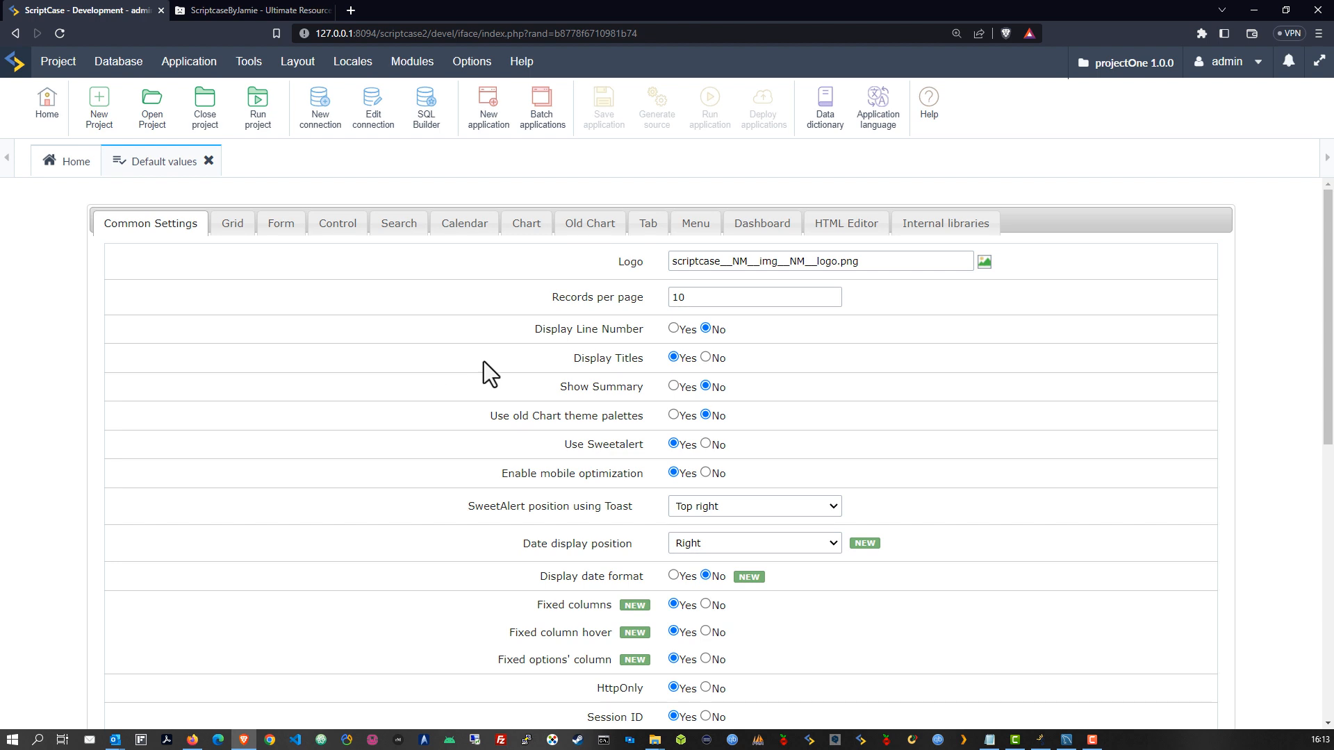
pyautogui.click(983, 262)
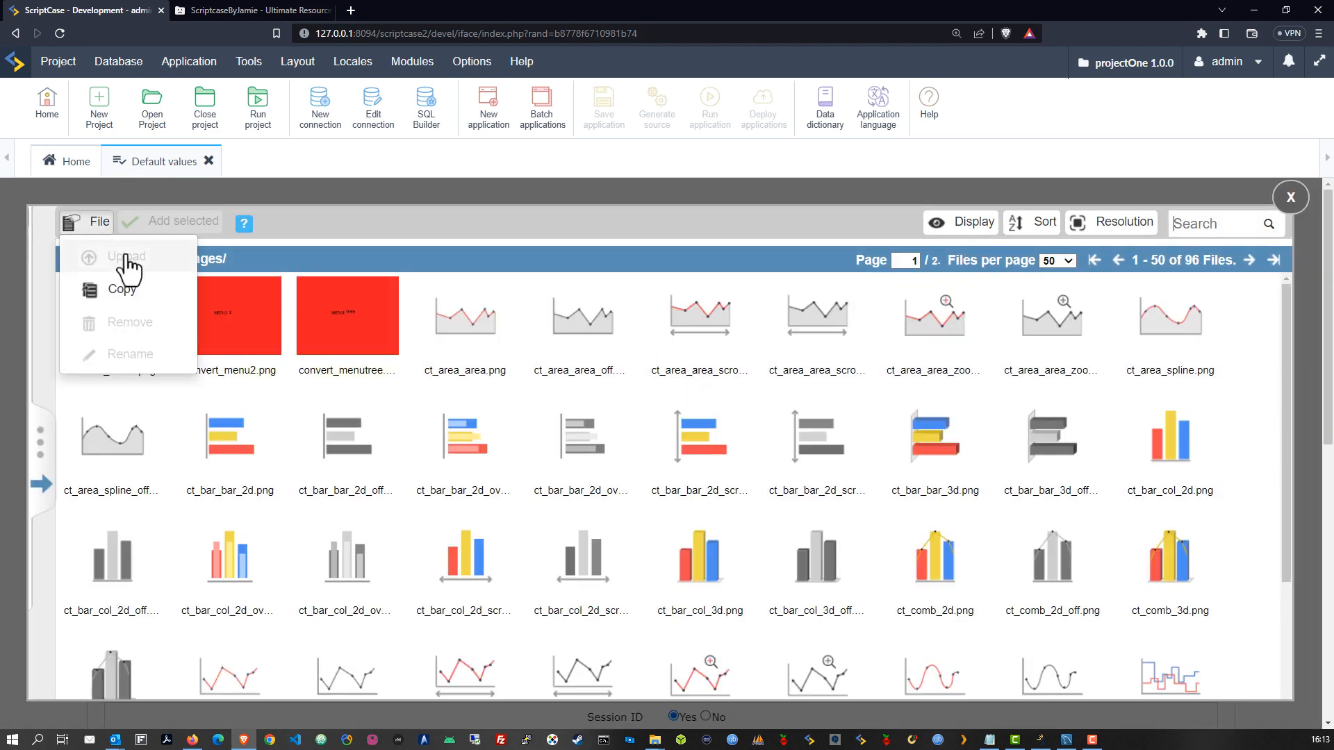
# Browse the project, public and user image folders, including the user's Button, General, Icons and Menu images
pyautogui.click(43, 484)
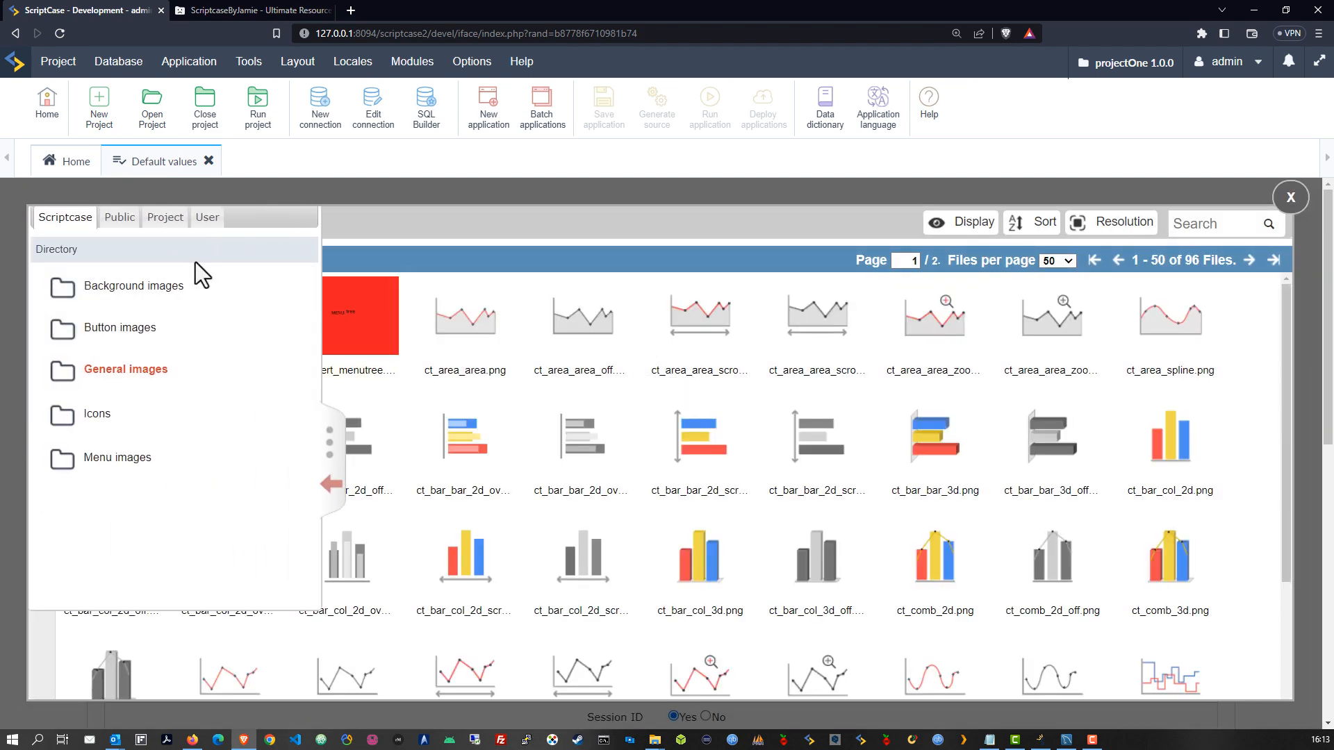
pyautogui.click(167, 218)
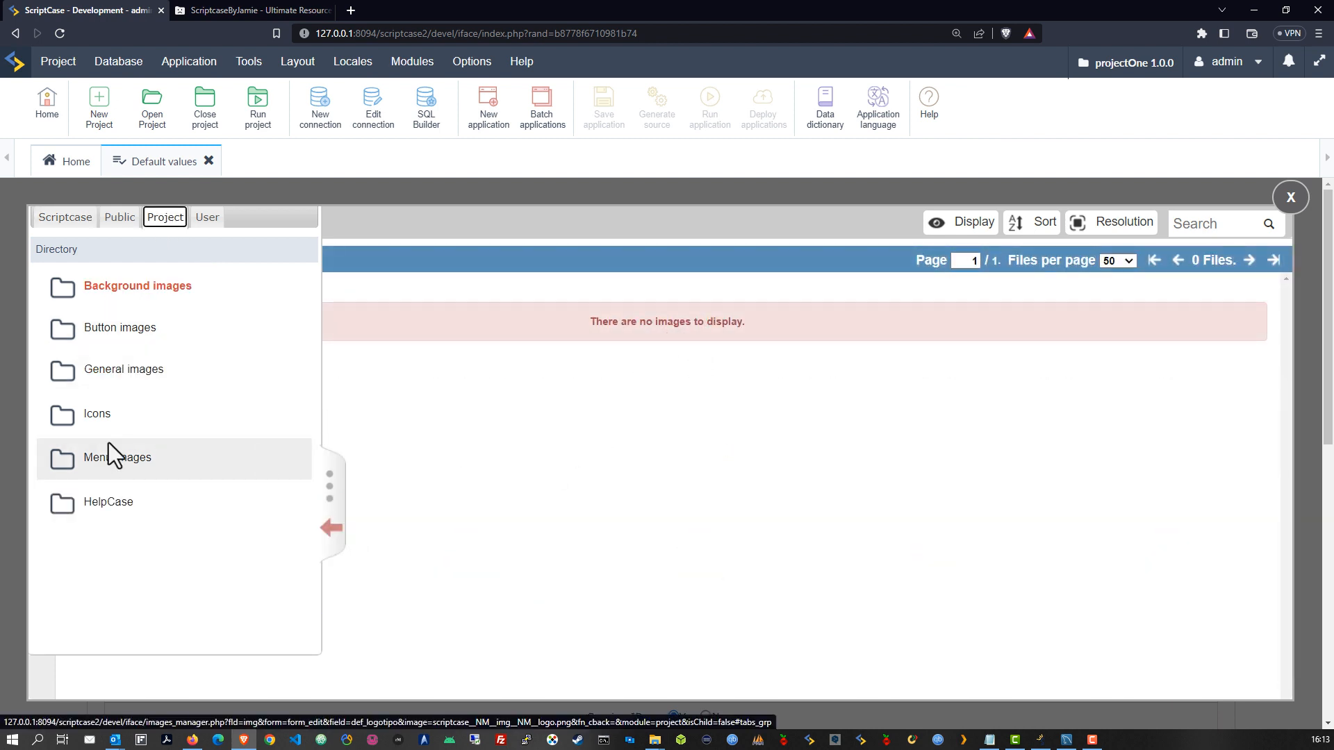
pyautogui.click(118, 379)
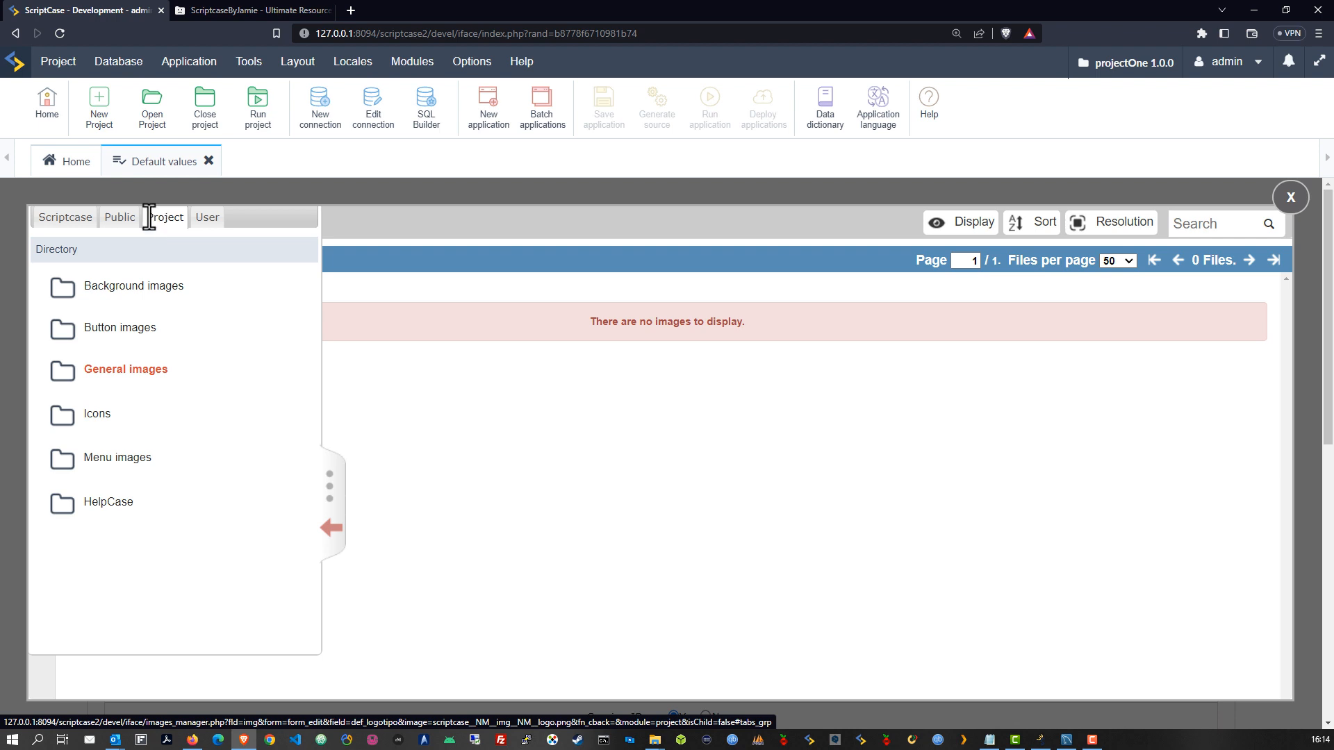
pyautogui.click(121, 223)
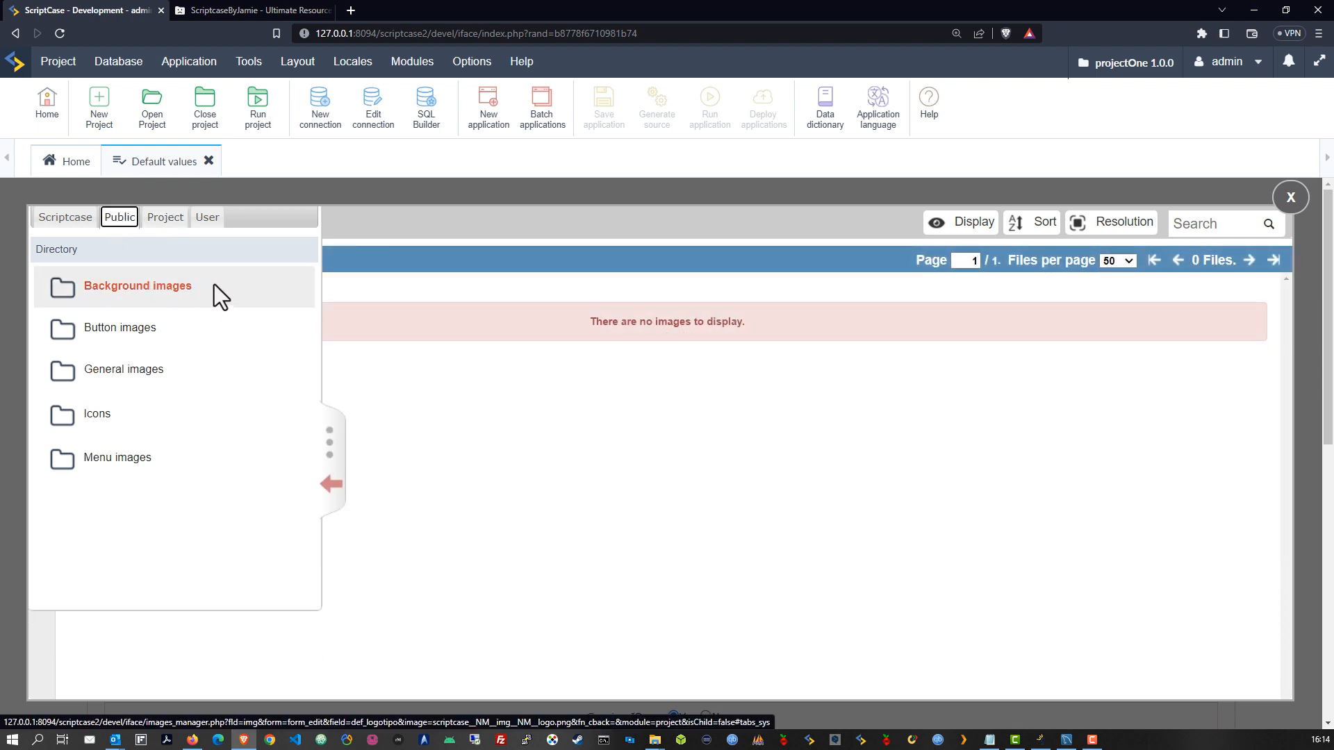
pyautogui.click(207, 218)
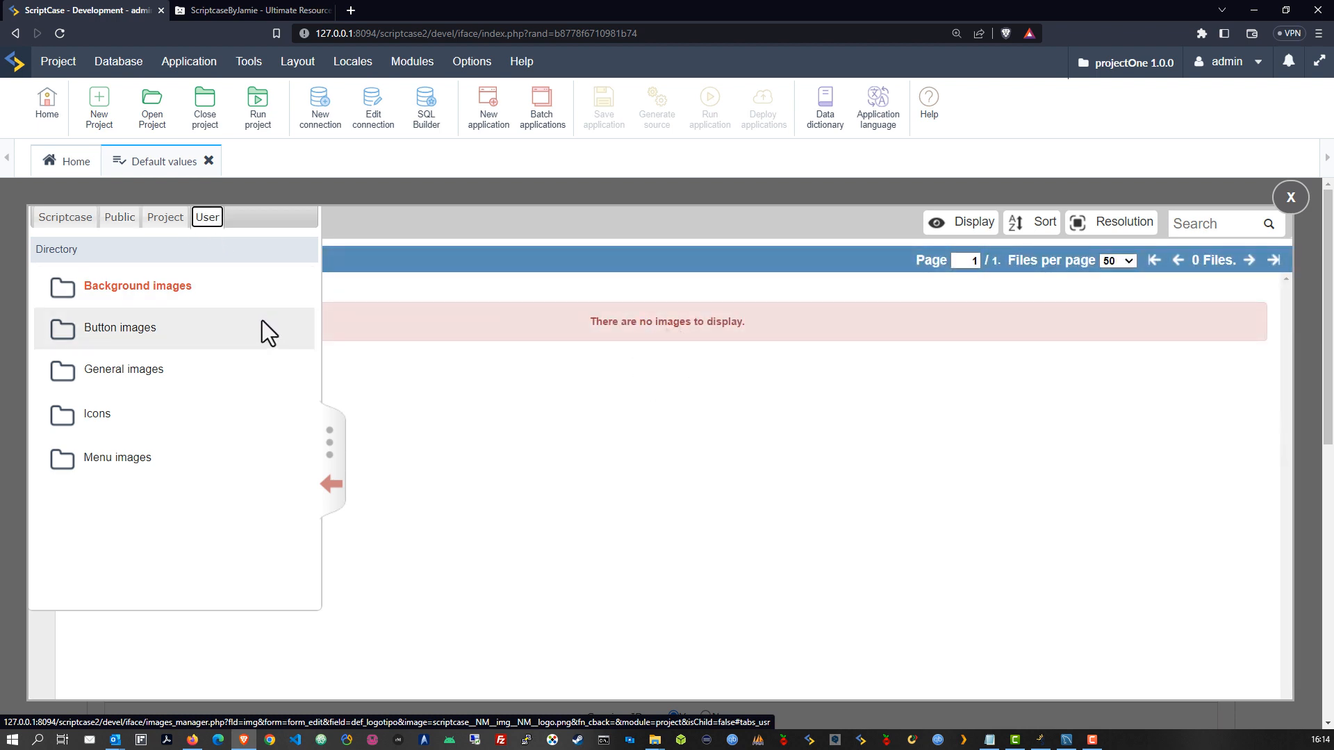
pyautogui.click(143, 330)
pyautogui.click(115, 376)
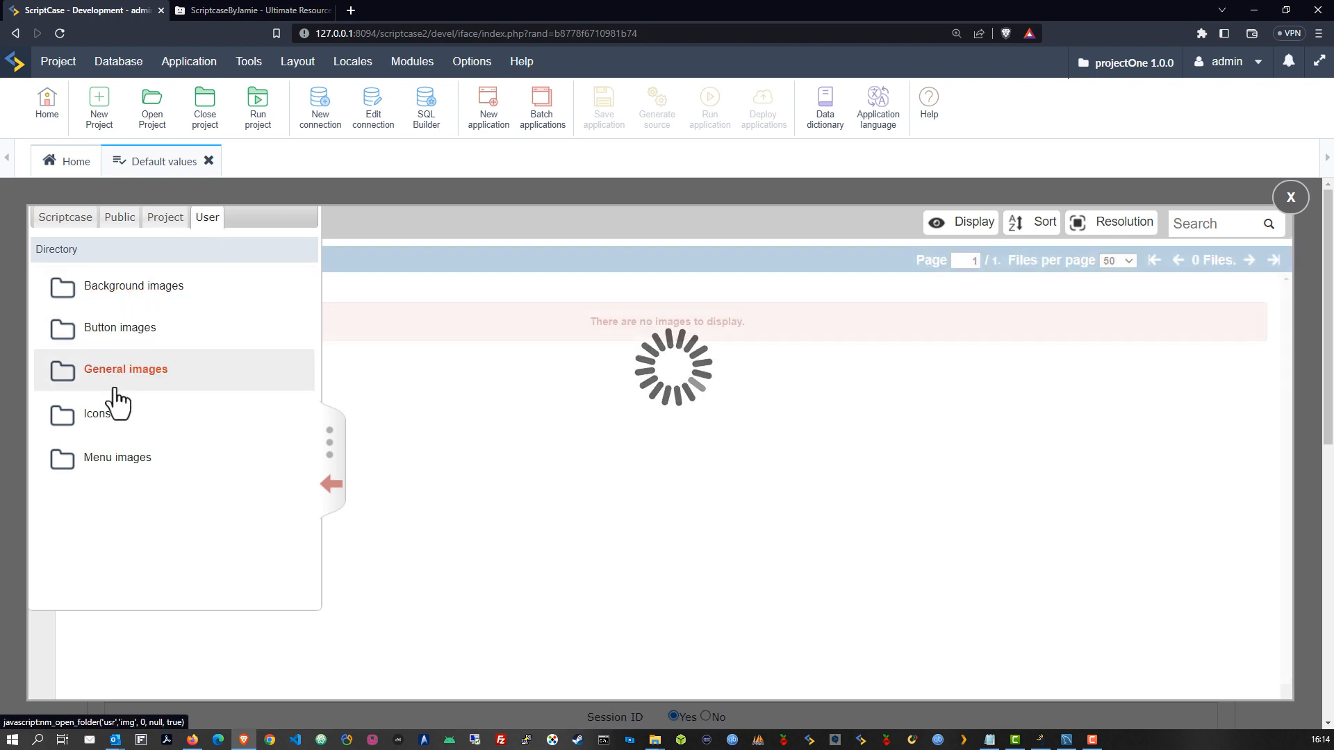
pyautogui.click(115, 411)
pyautogui.click(117, 458)
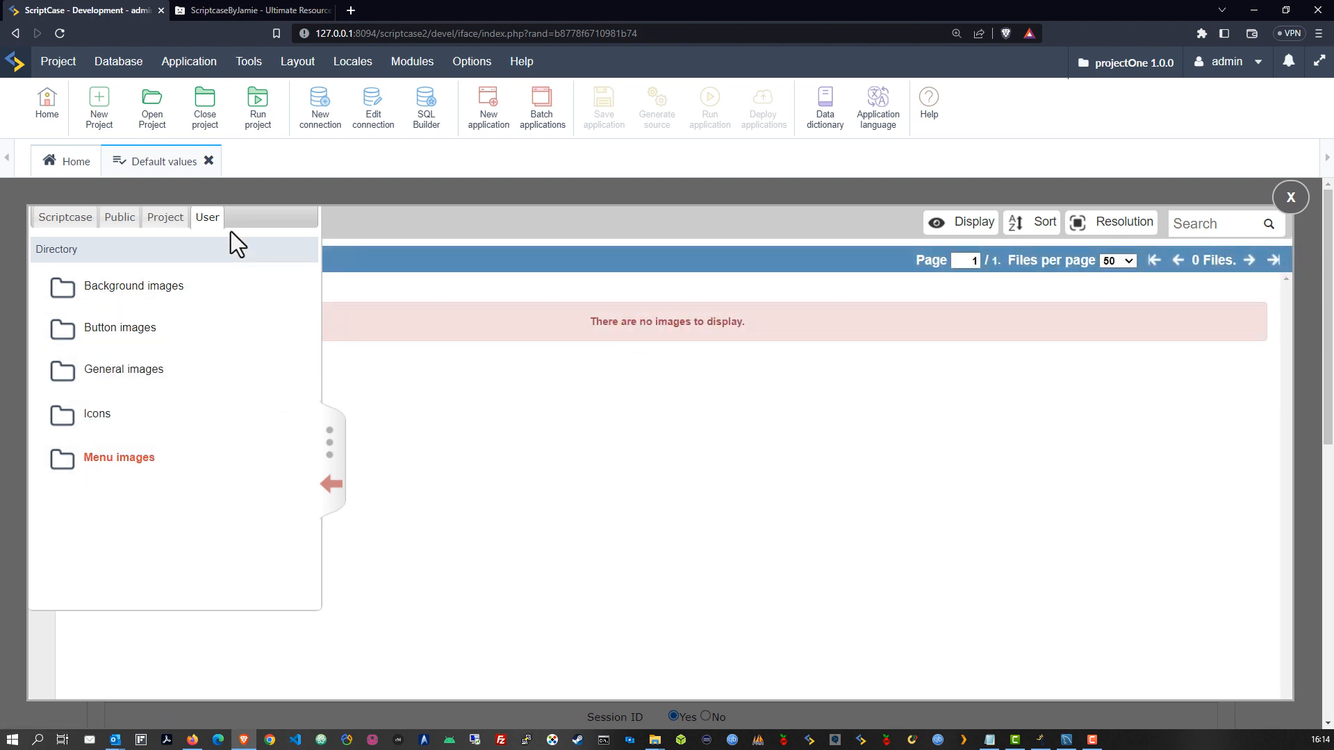
# Look through the public and built-in Scriptcase image folders, then collapse the directory panel
pyautogui.click(164, 221)
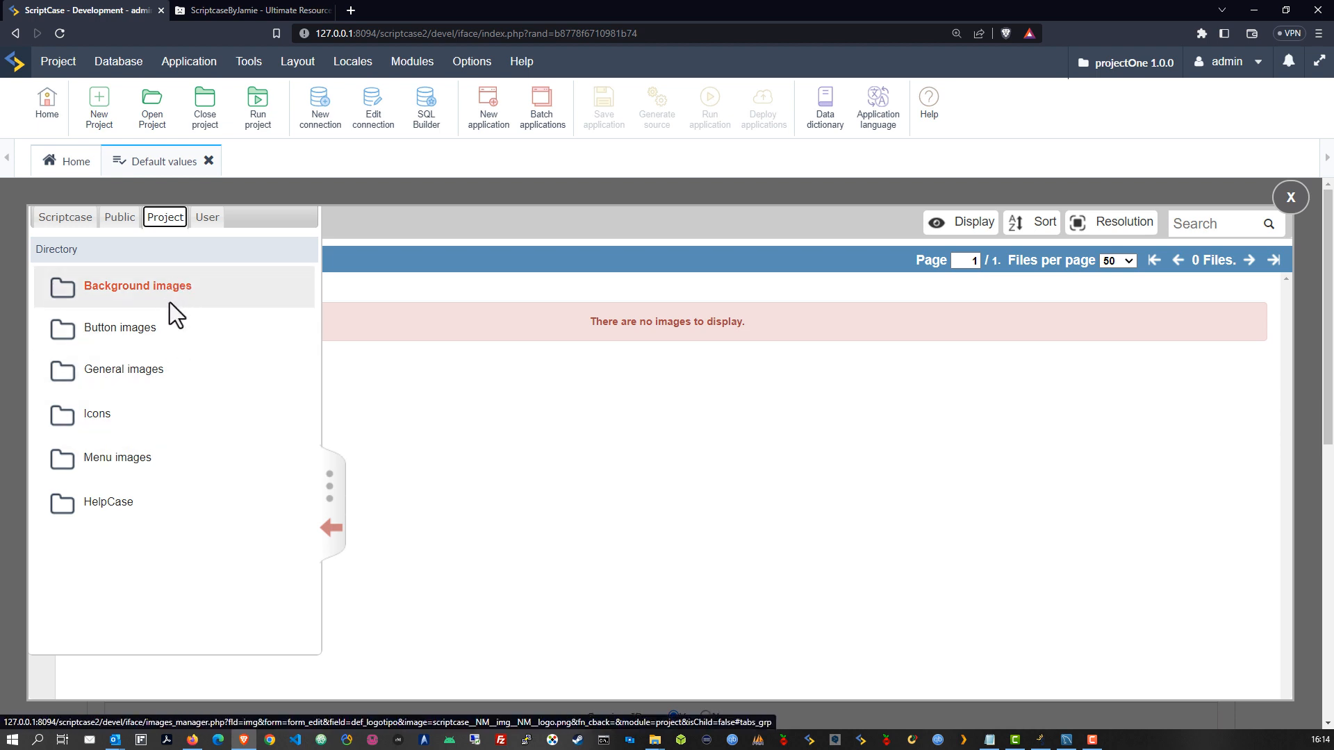
pyautogui.click(114, 218)
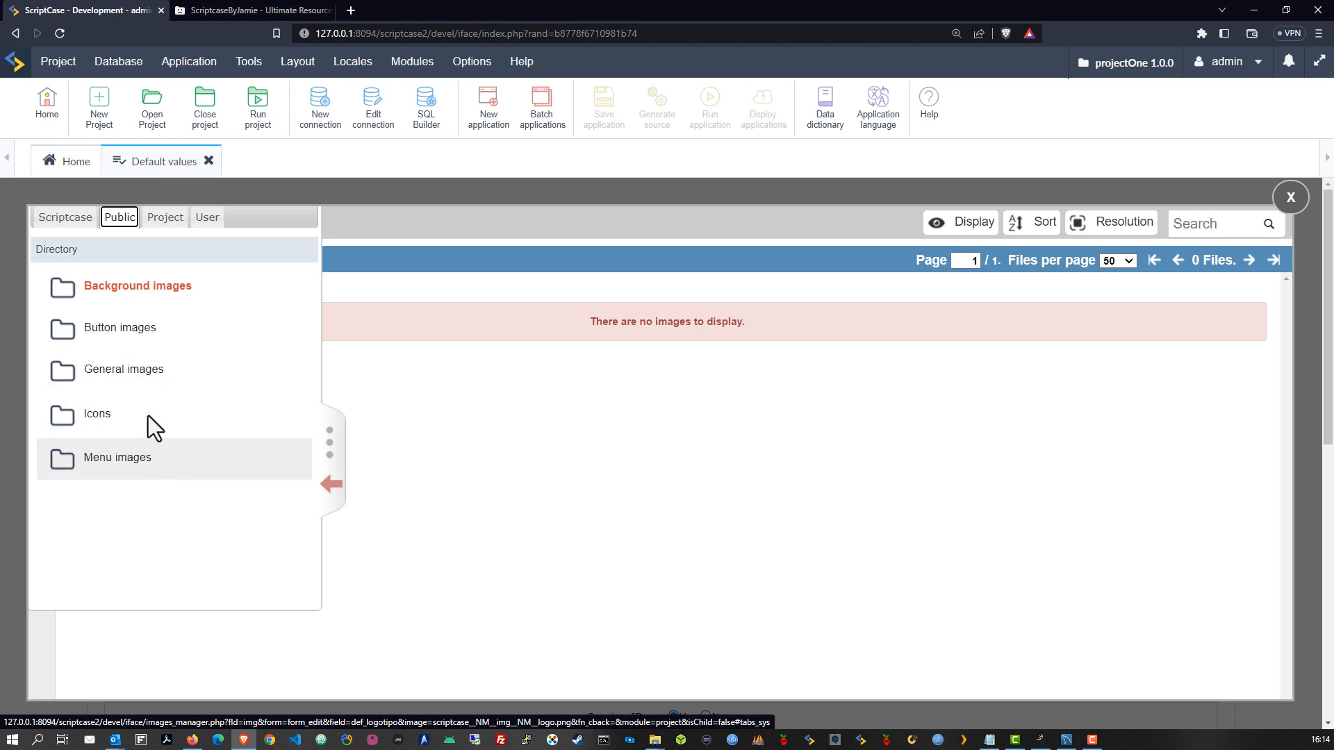
pyautogui.click(59, 219)
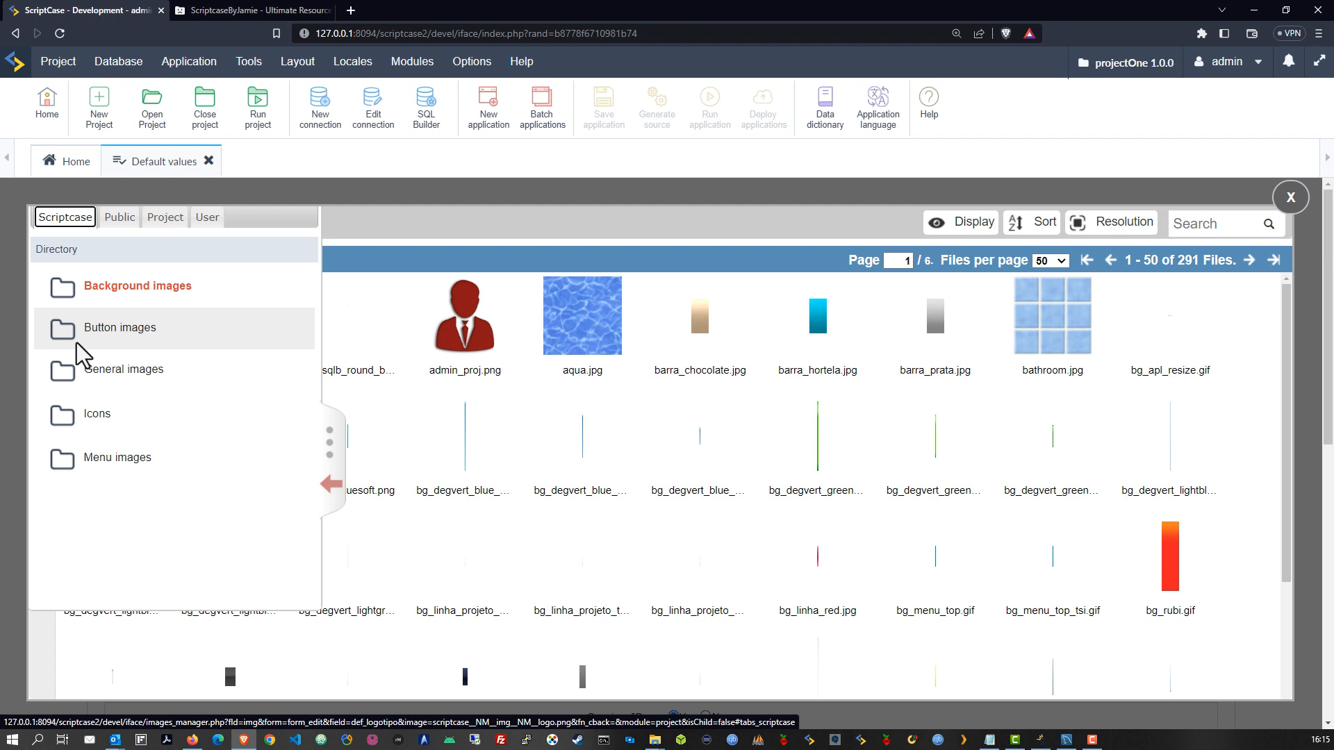
pyautogui.click(337, 225)
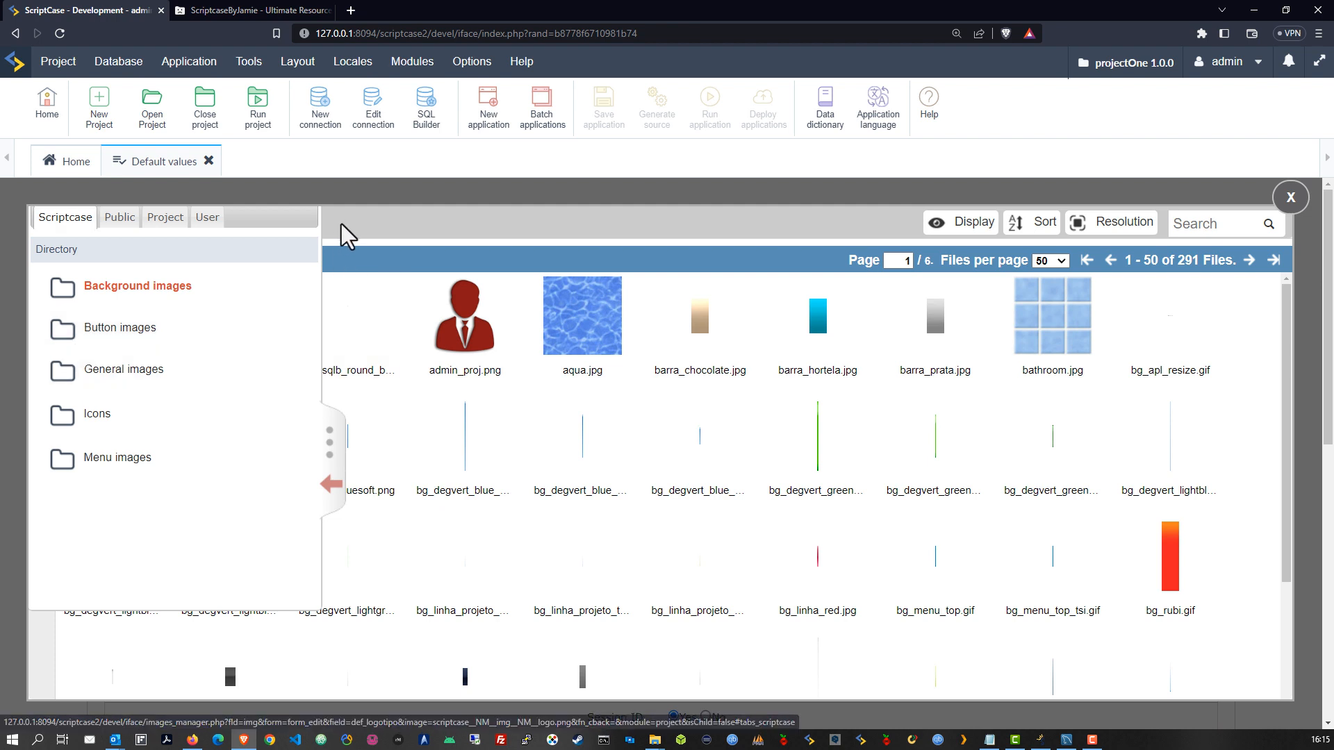
pyautogui.click(327, 469)
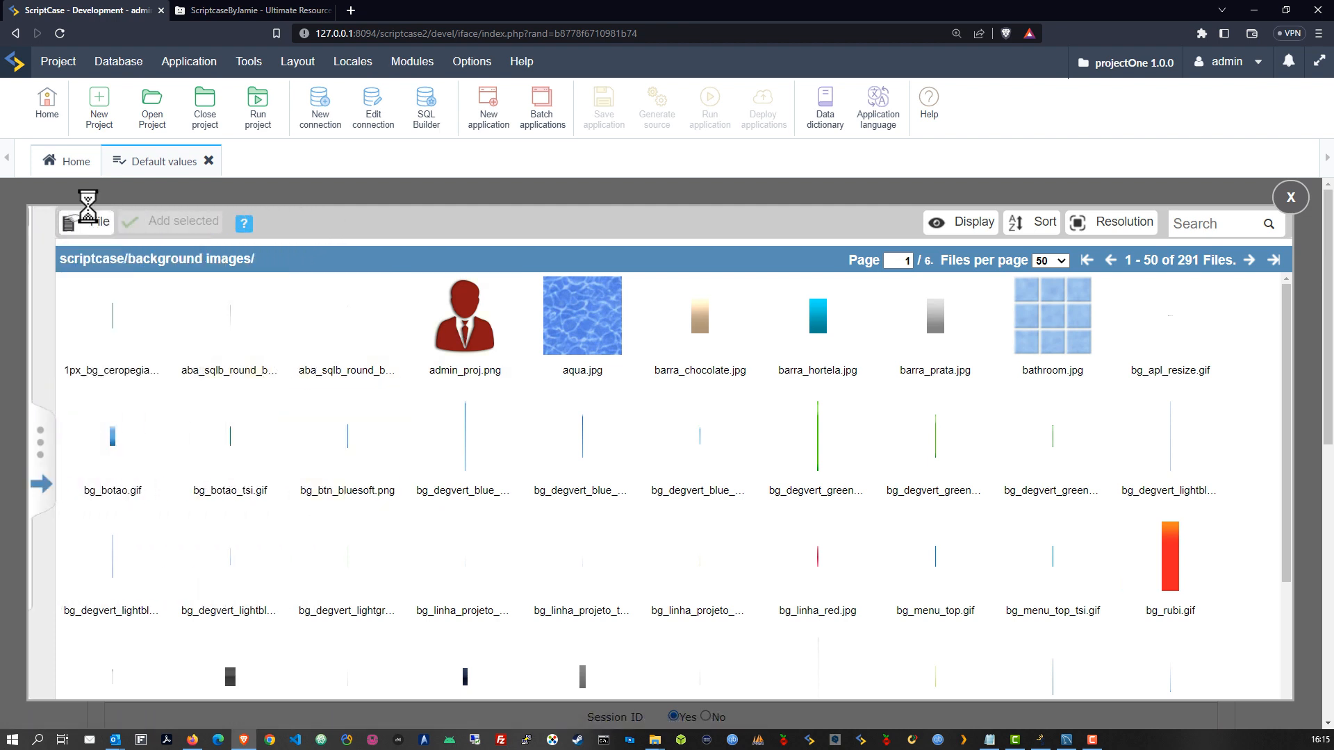
pyautogui.click(88, 220)
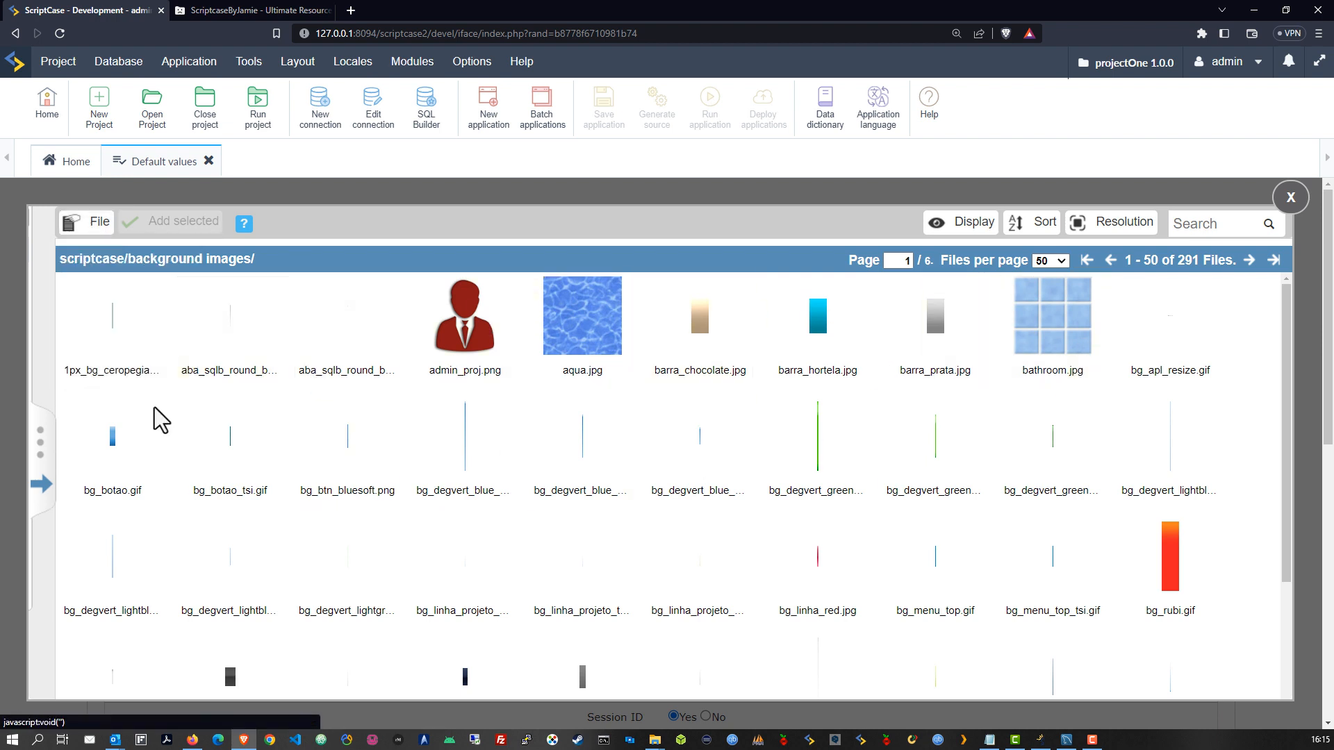
# Show the project's still-empty General images folder with the directory panel collapsed
pyautogui.click(43, 486)
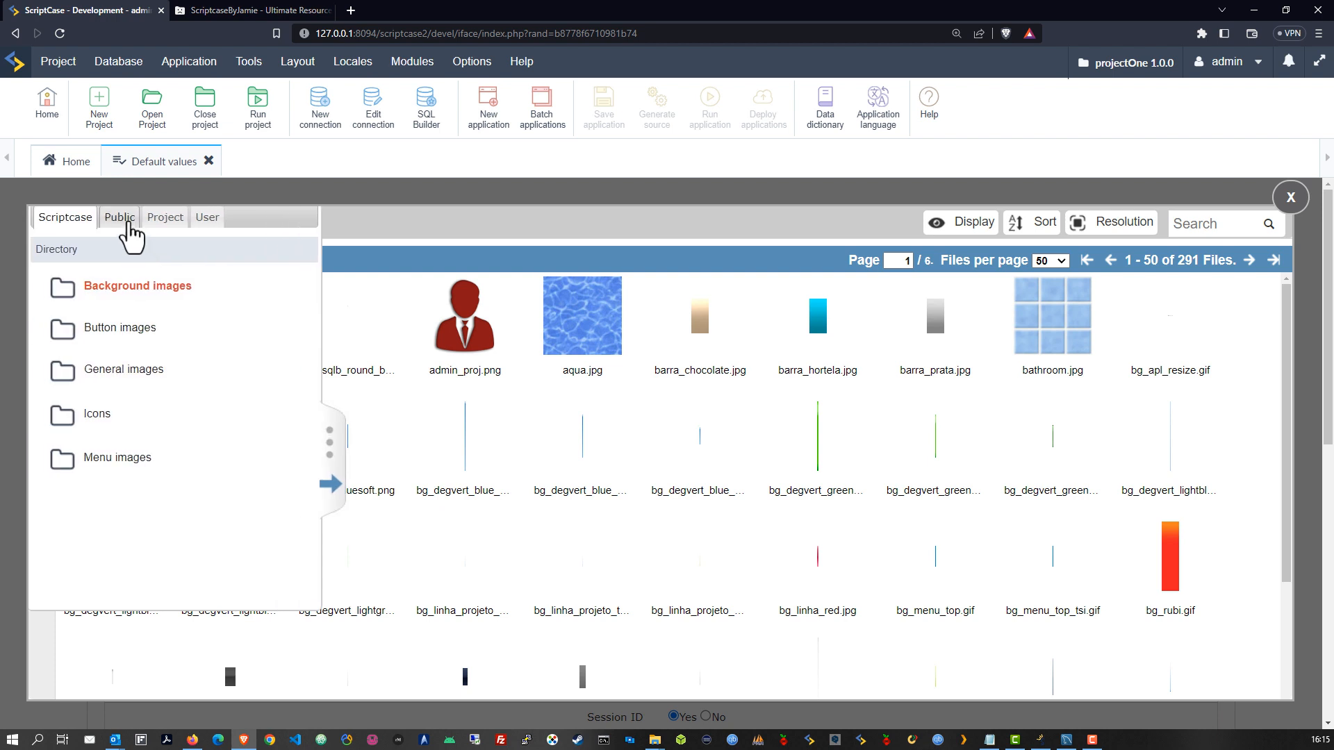
pyautogui.click(165, 217)
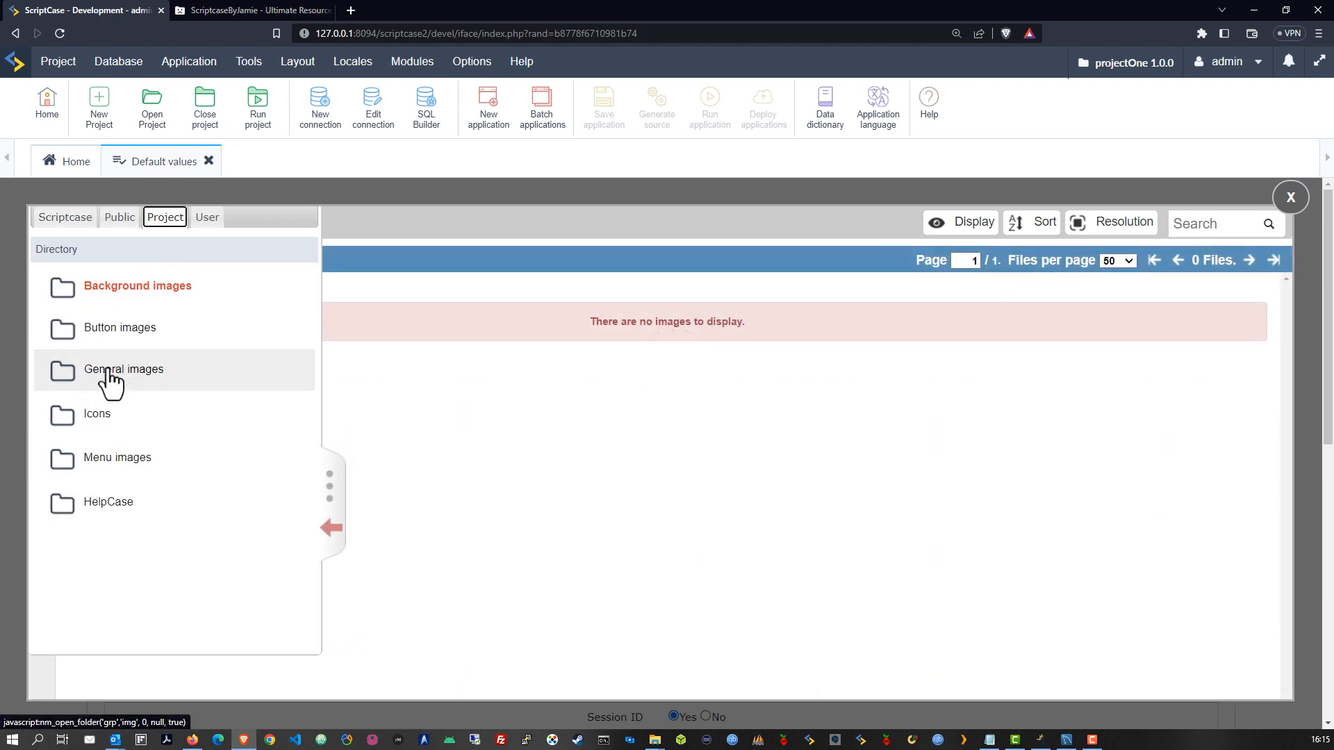
pyautogui.click(108, 372)
pyautogui.click(332, 529)
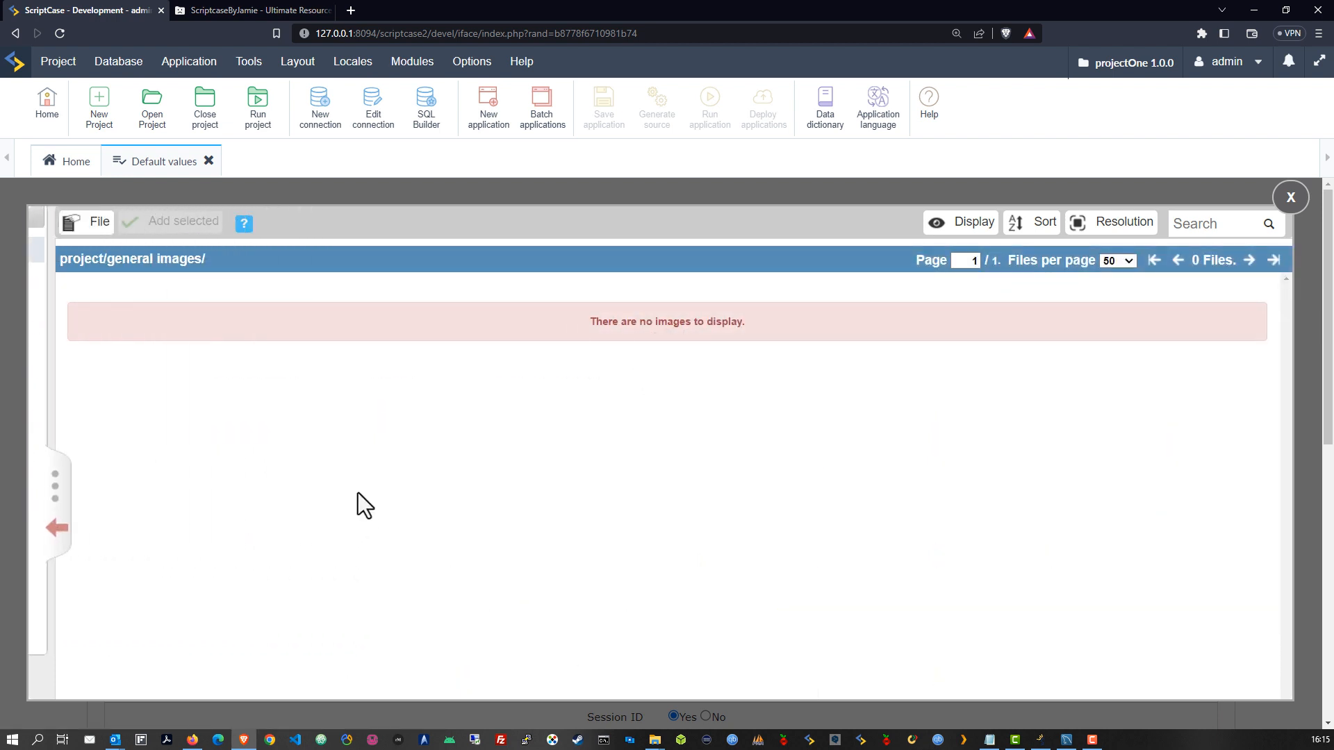
pyautogui.doubleClick(369, 477)
pyautogui.click(87, 221)
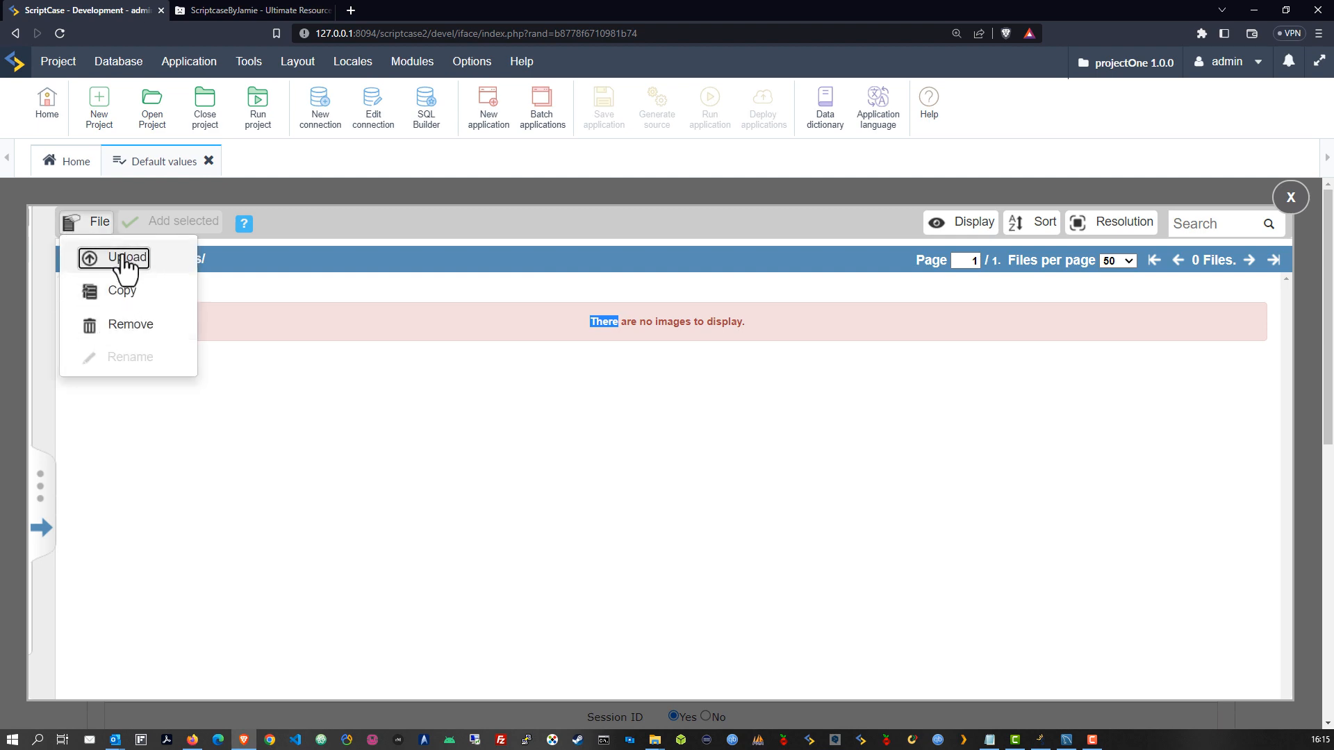
# Upload the New (3).png image into the project's general images
pyautogui.click(119, 257)
pyautogui.click(512, 364)
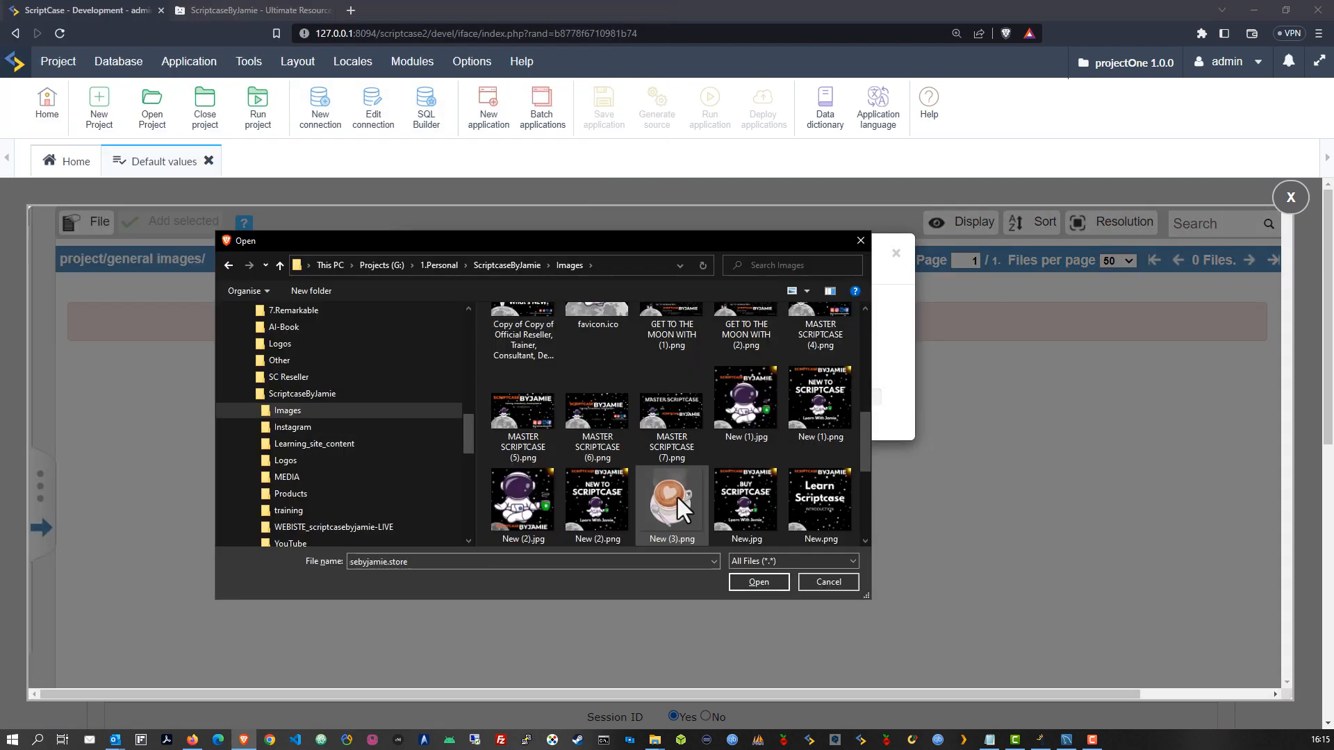
pyautogui.click(659, 517)
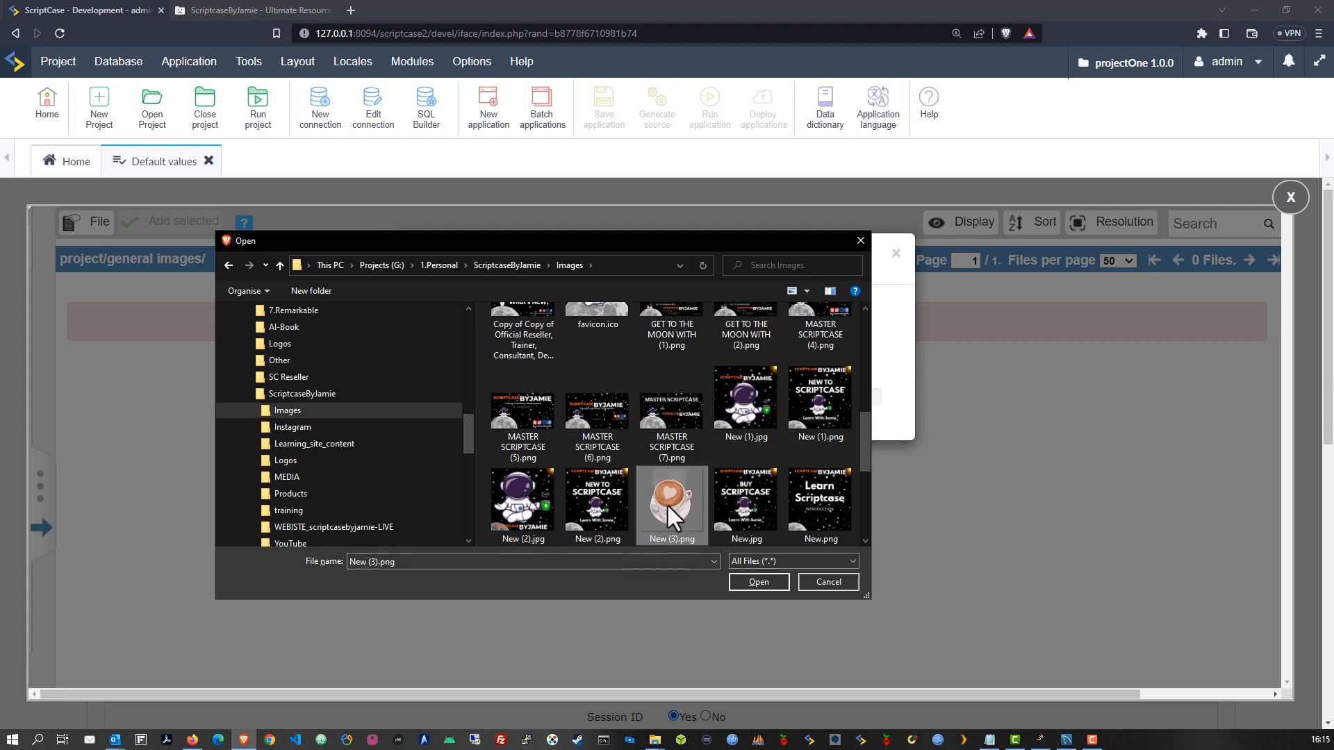
pyautogui.click(752, 581)
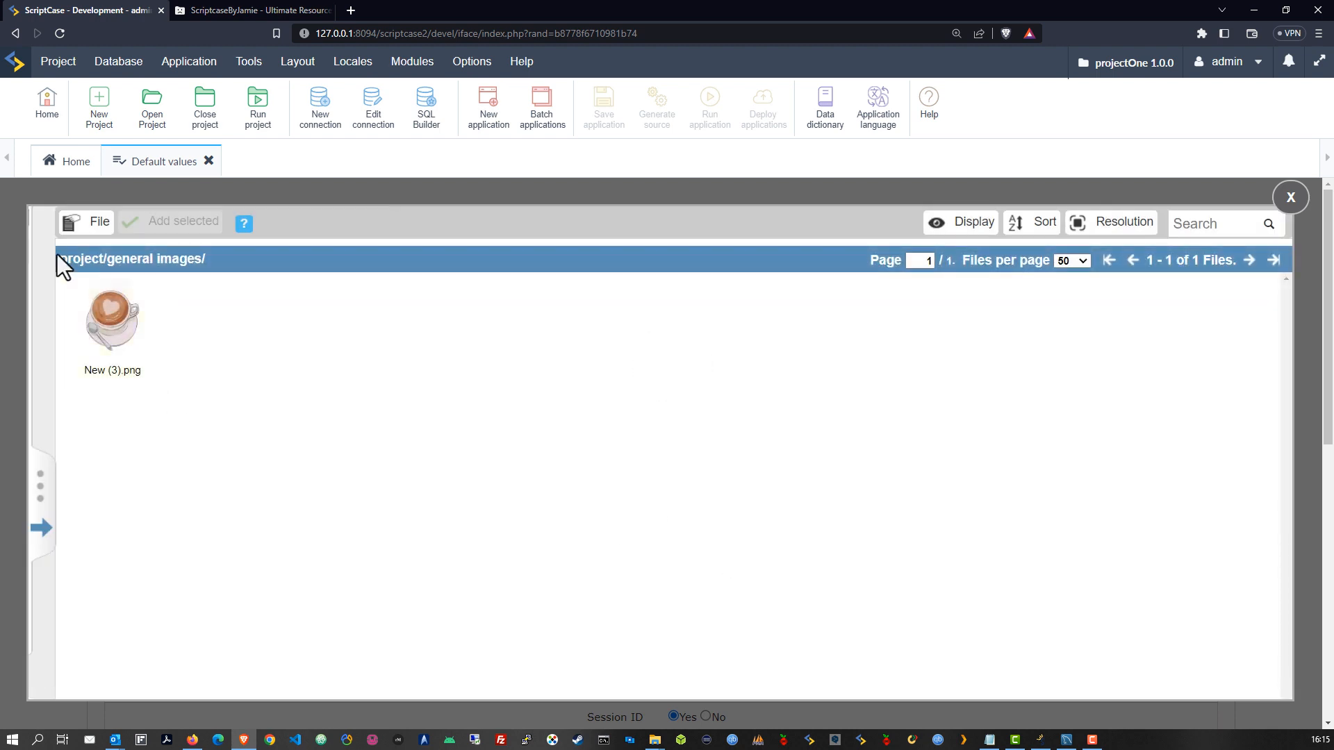
# Upload light_logo.png and dark_logo.png, then set New (3).png as the Logo
pyautogui.click(90, 226)
pyautogui.click(105, 258)
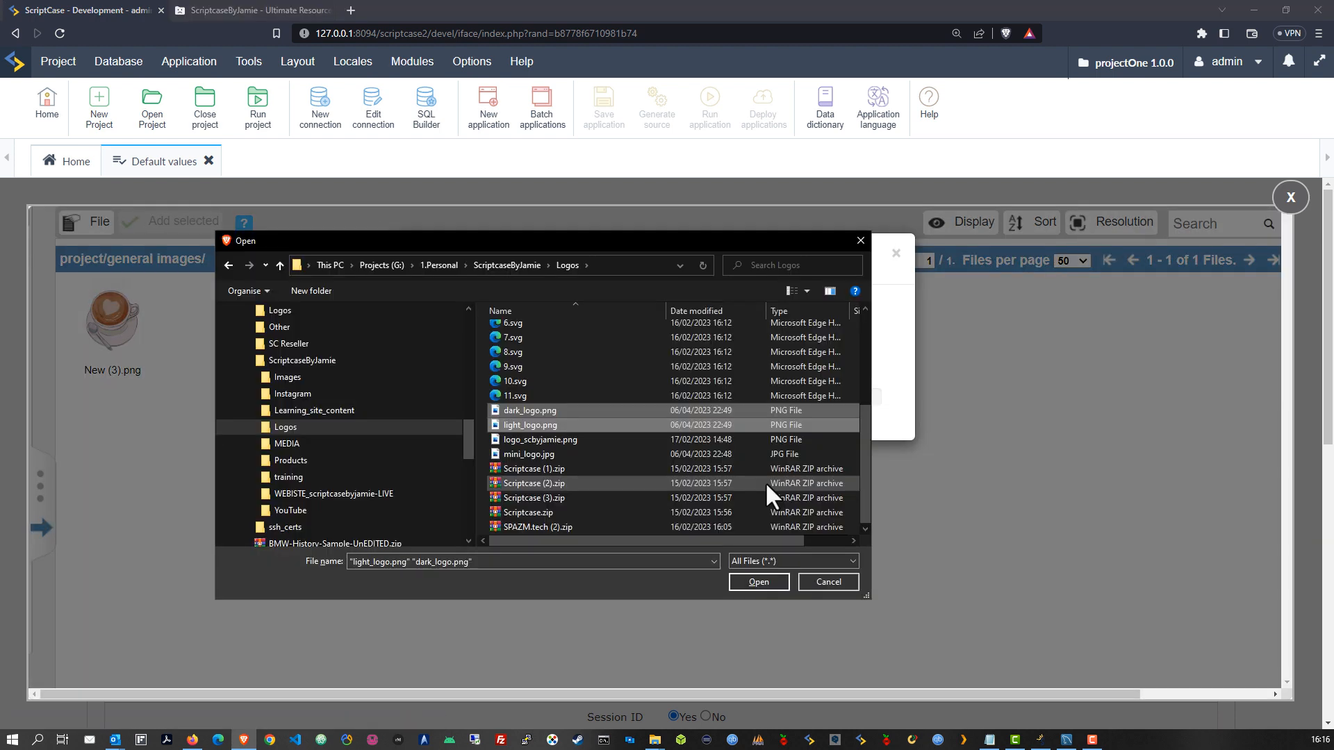
pyautogui.click(760, 579)
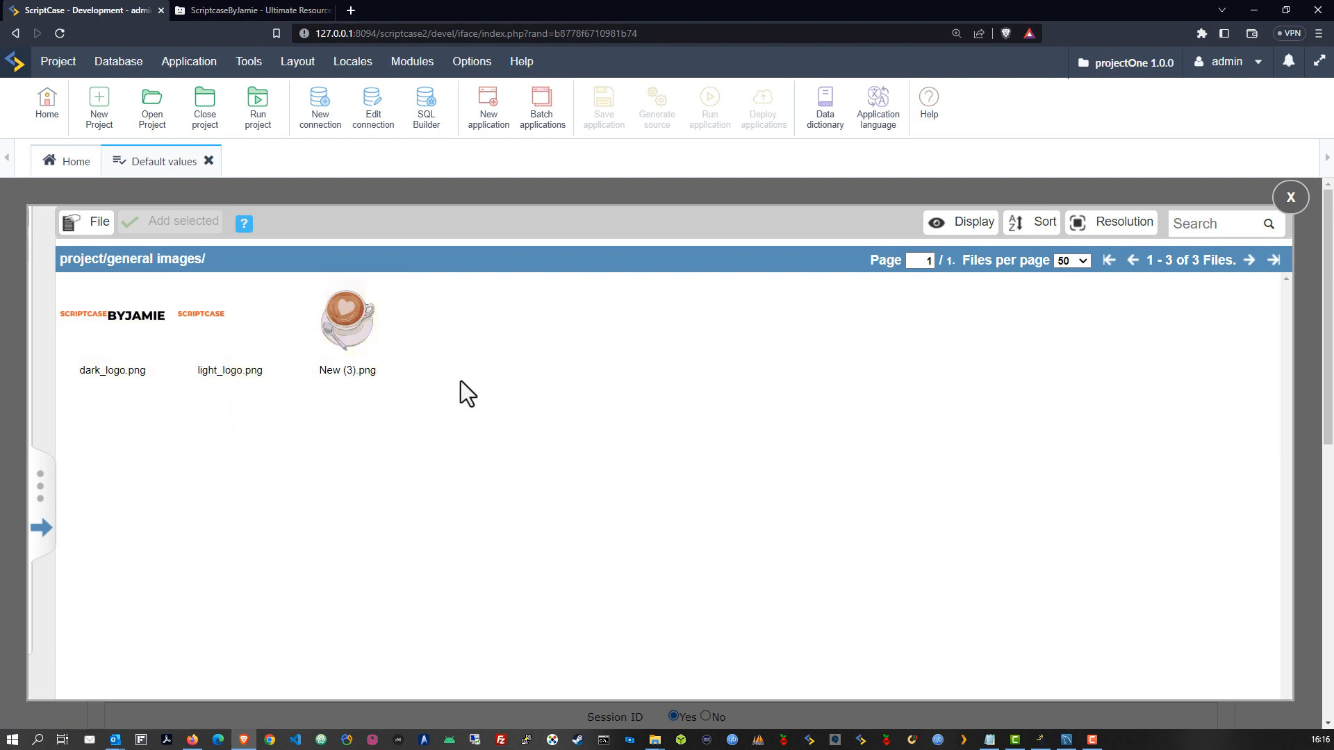
pyautogui.click(301, 282)
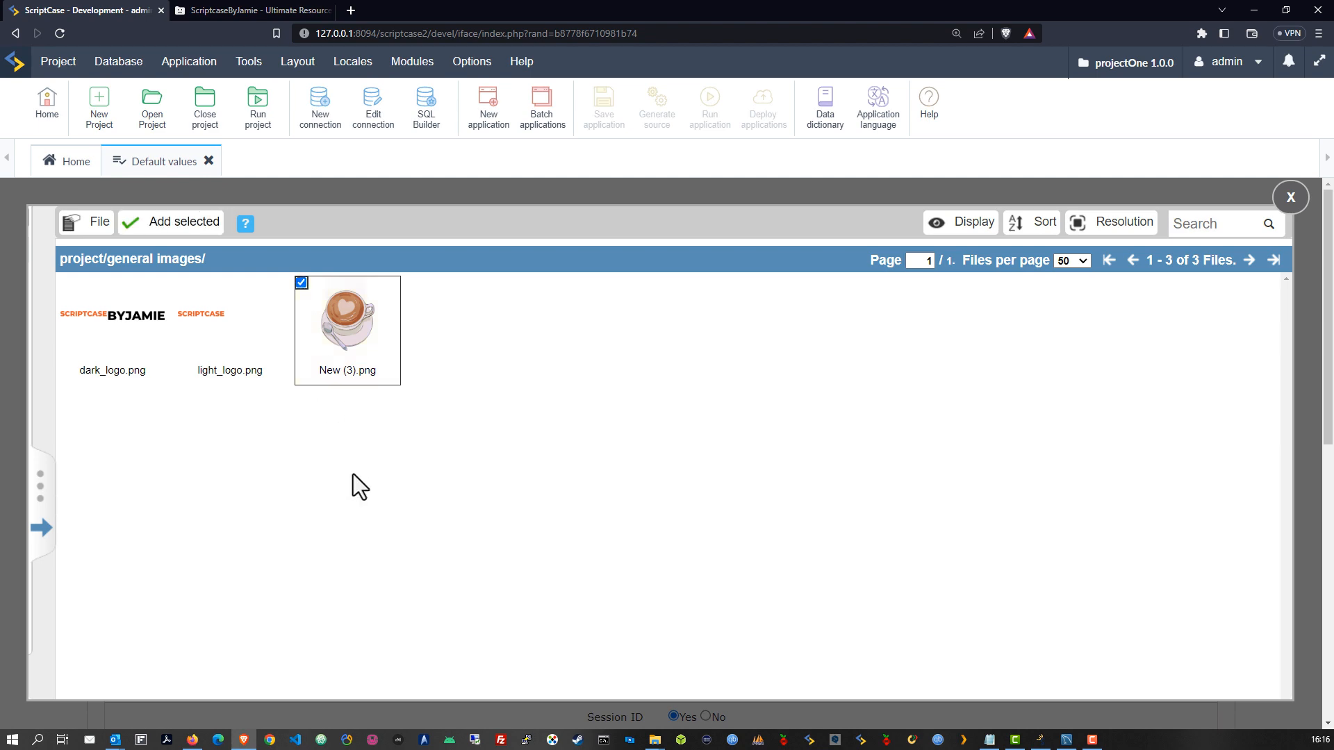
pyautogui.click(178, 230)
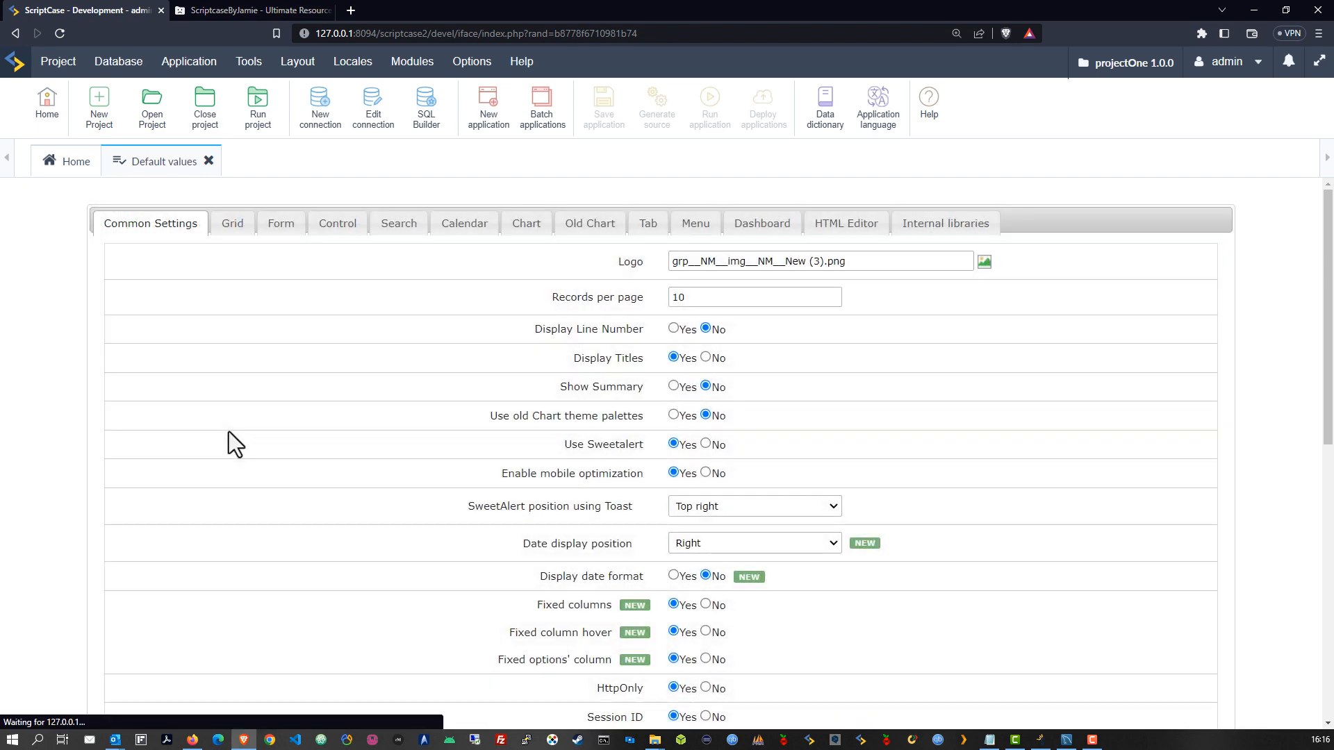
# Change the default Logo to light_logo.png
pyautogui.click(984, 262)
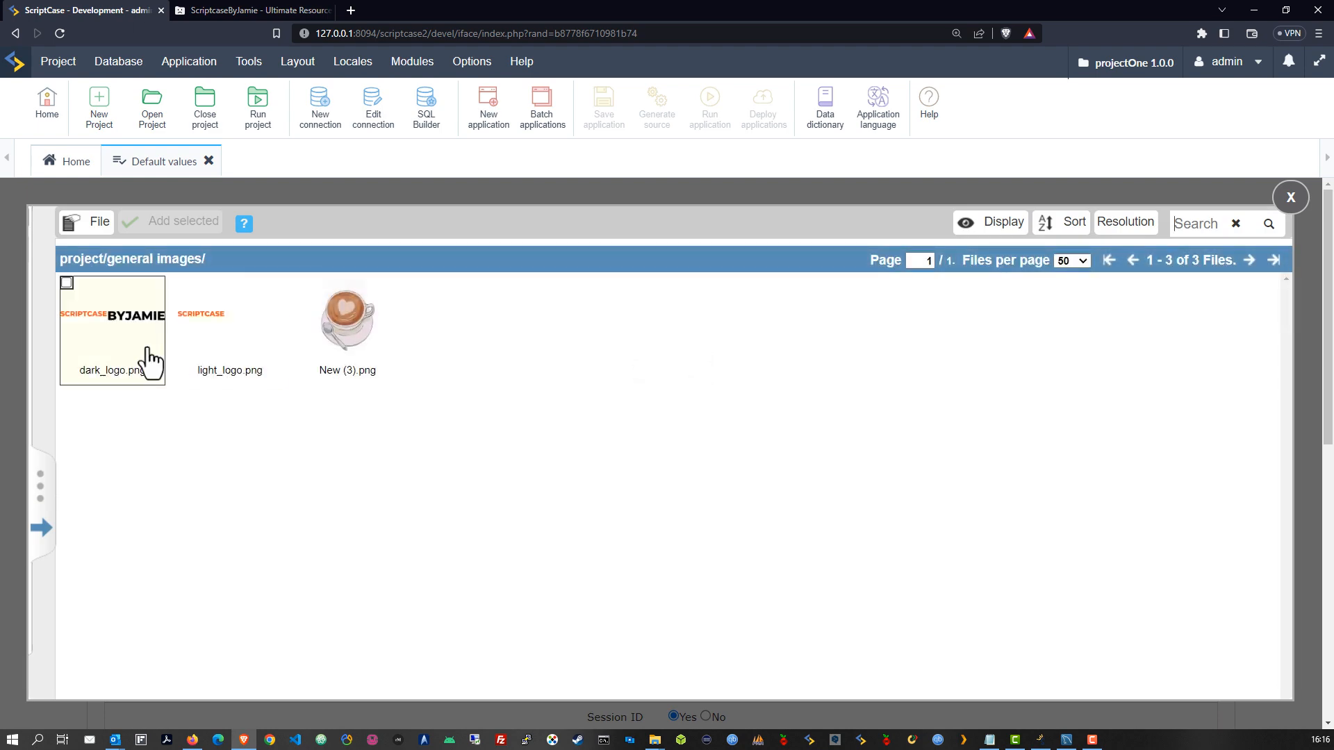
pyautogui.click(182, 286)
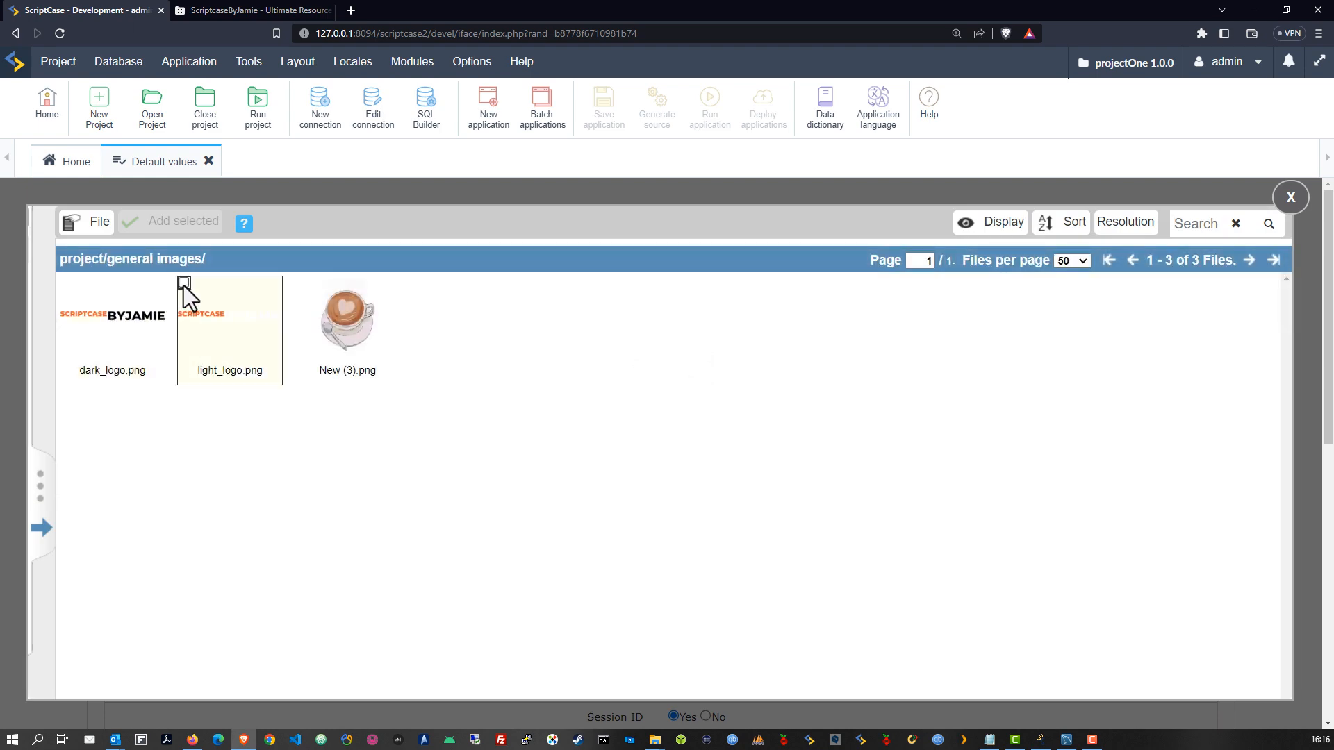
pyautogui.click(156, 229)
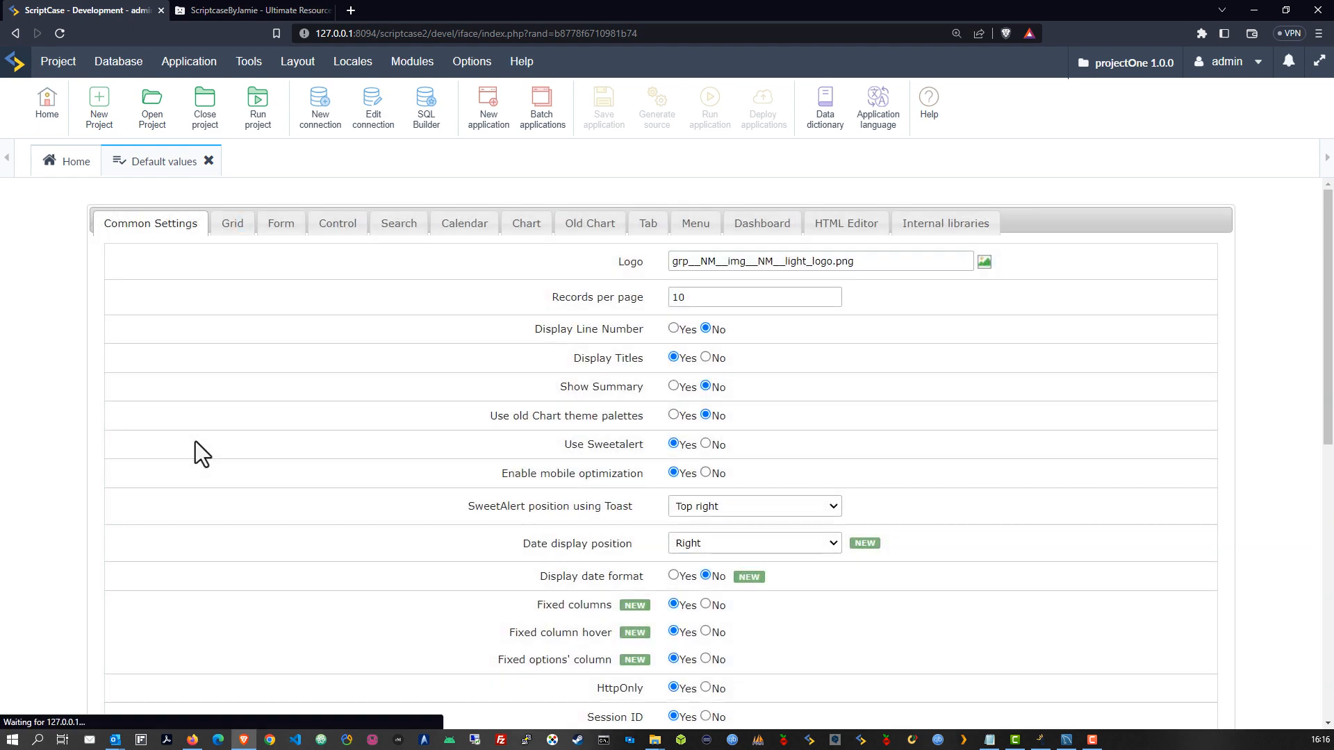
# Set the default Records per page to 15
pyautogui.click(719, 297)
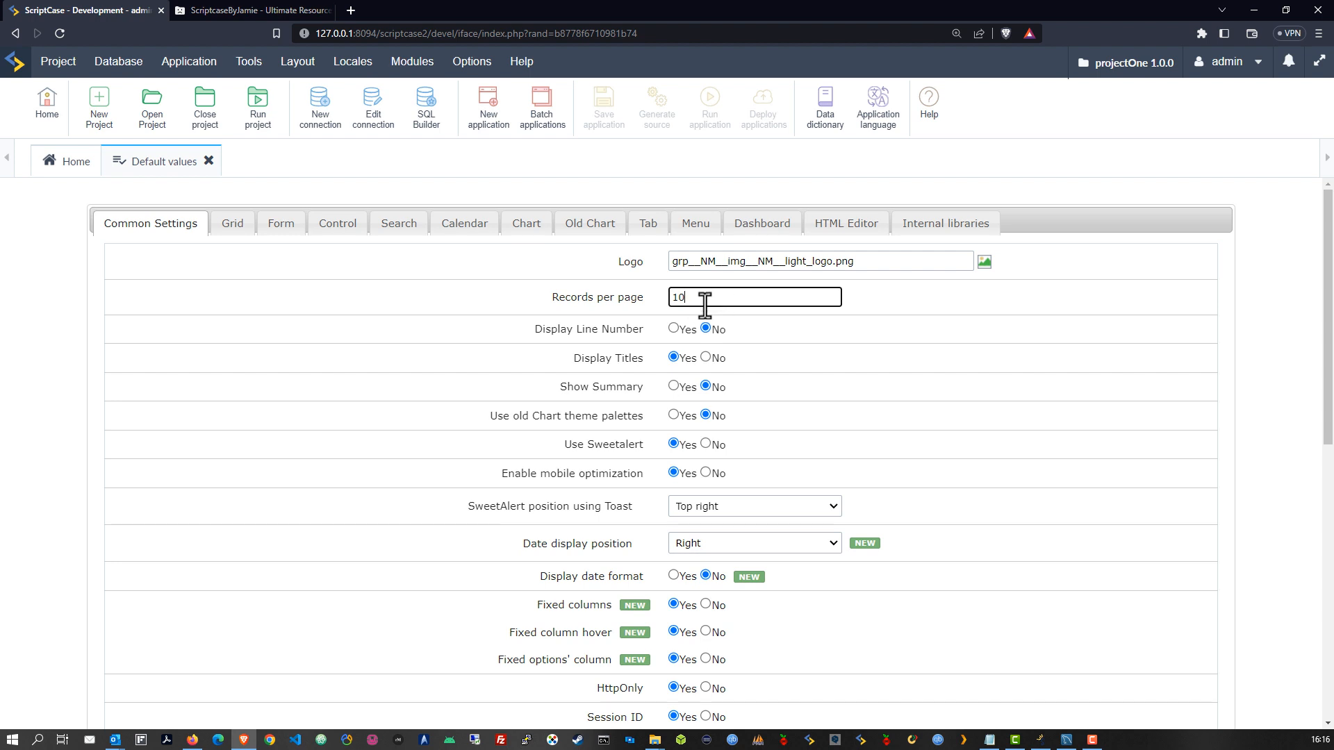
pyautogui.moveTo(679, 296); pyautogui.dragTo(687, 293)
pyautogui.write('5')
pyautogui.click(815, 324)
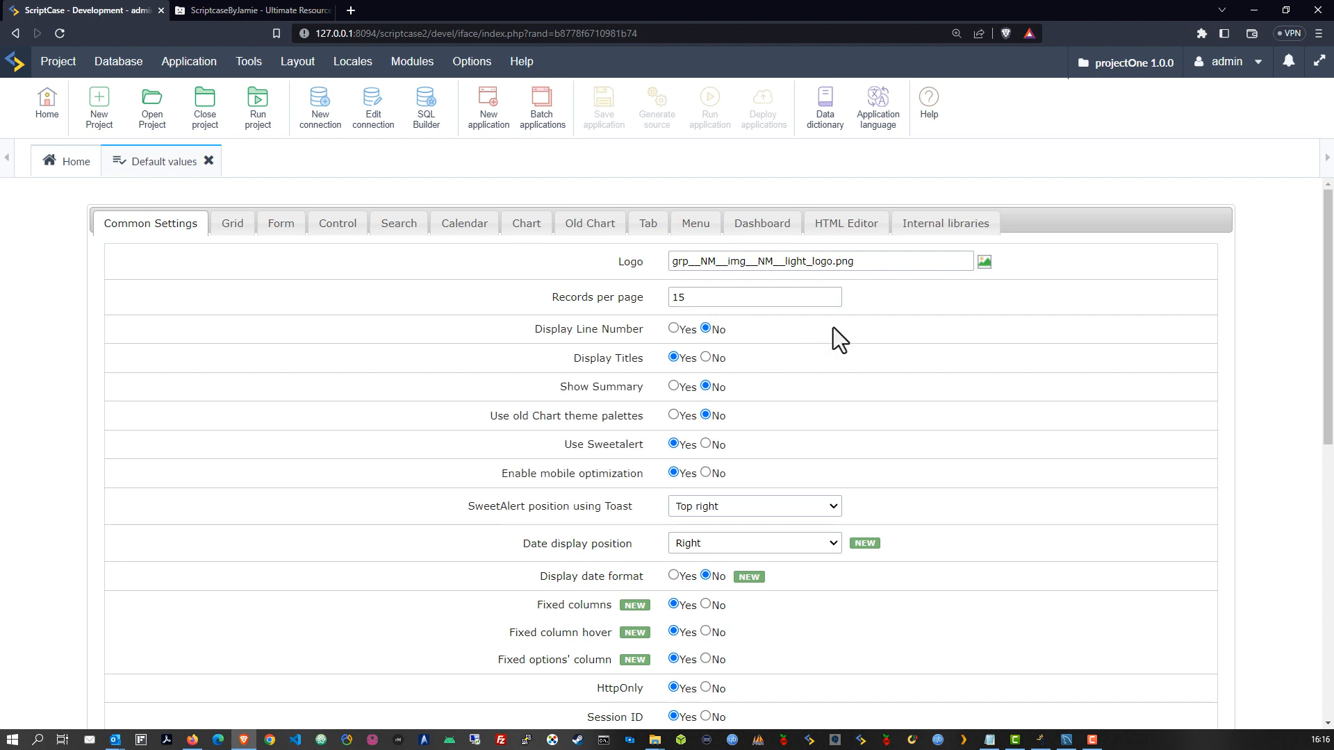
pyautogui.scroll(-1, 833, 327)
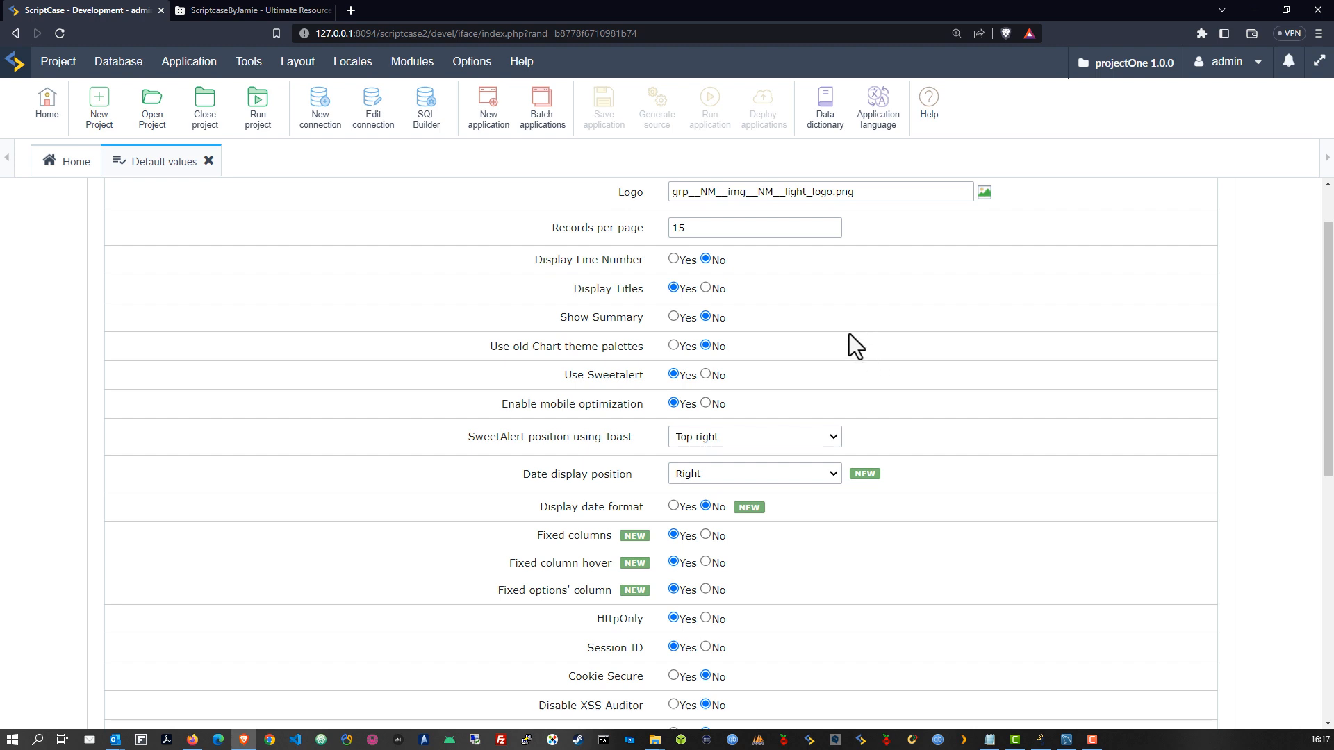
pyautogui.doubleClick(668, 228)
pyautogui.click(668, 227)
pyautogui.write('1')
pyautogui.click(811, 289)
pyautogui.scroll(-1, 821, 331)
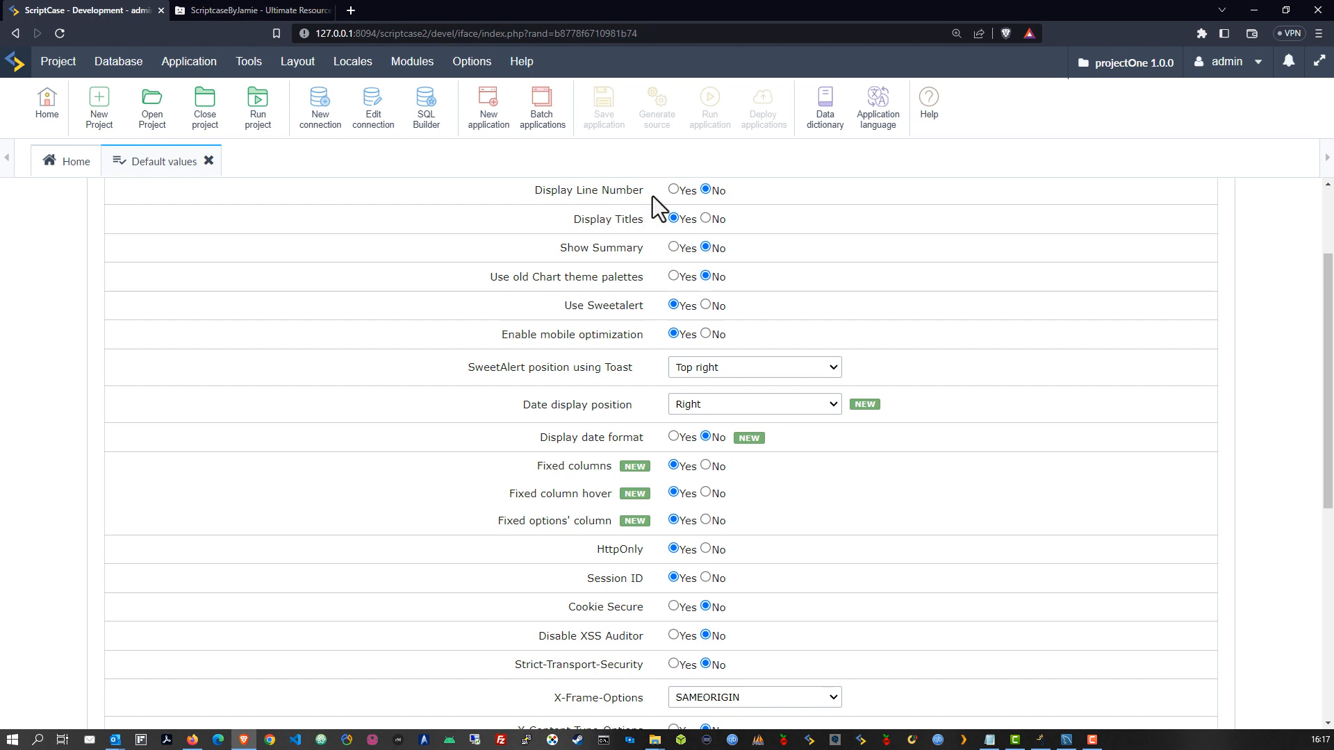
# Set Display Line Number to No and SweetAlert toast position to Bottom right
pyautogui.click(705, 190)
pyautogui.scroll(-1, 659, 337)
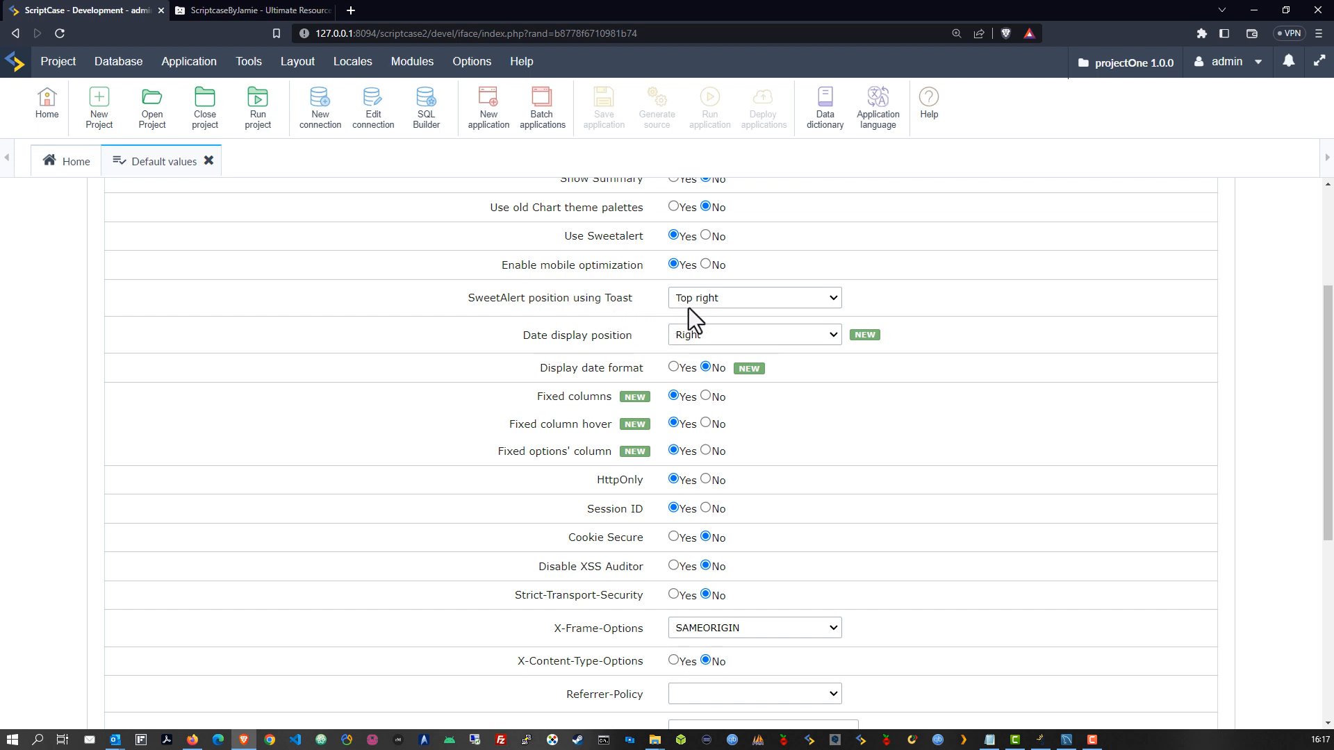
pyautogui.click(759, 300)
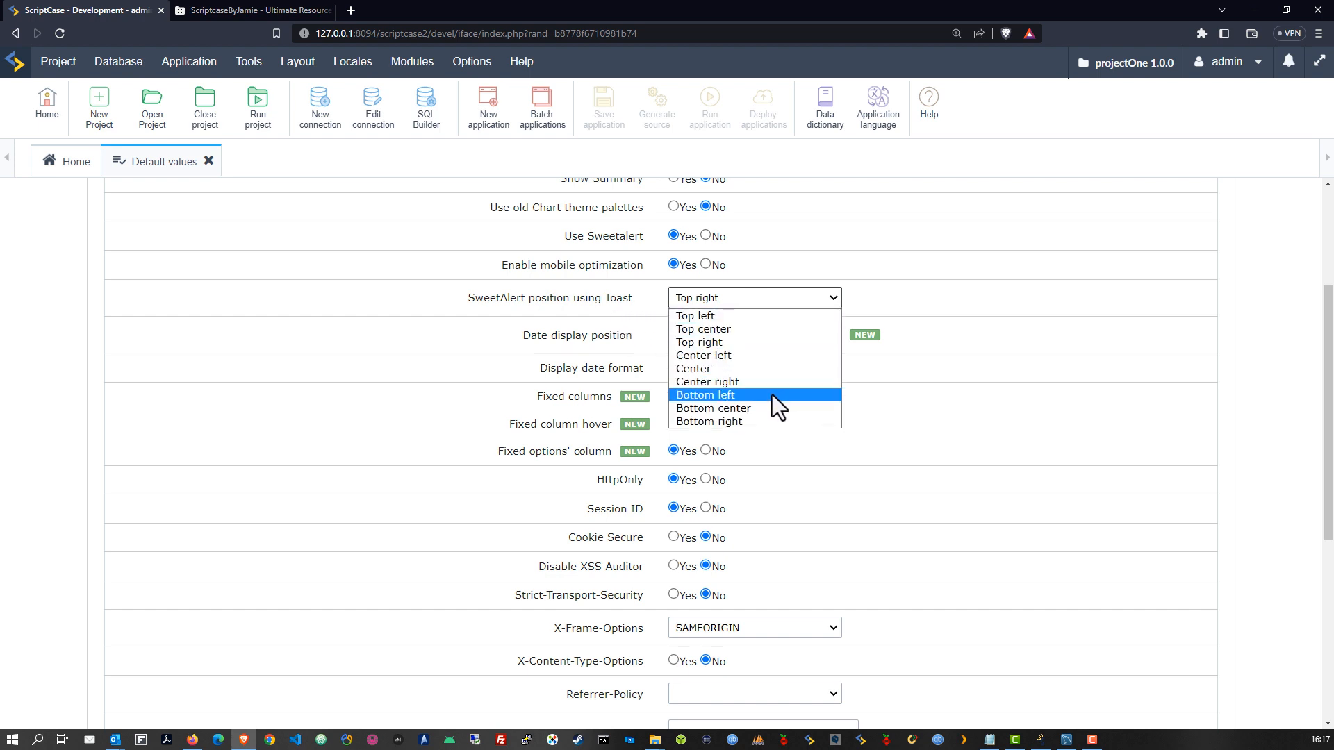
pyautogui.click(769, 421)
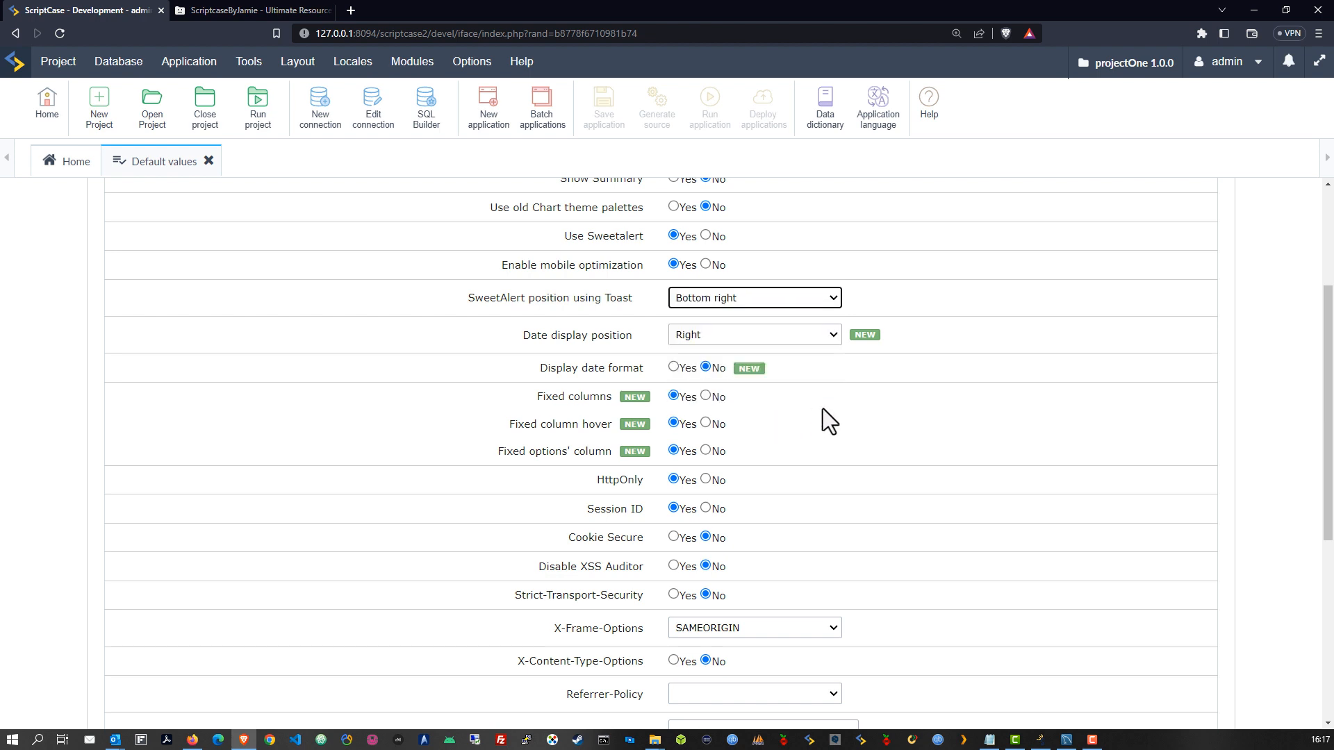
# Set Date display position to Watermark, Display date format to Yes, and leave Referrer-Policy empty
pyautogui.scroll(-1, 861, 347)
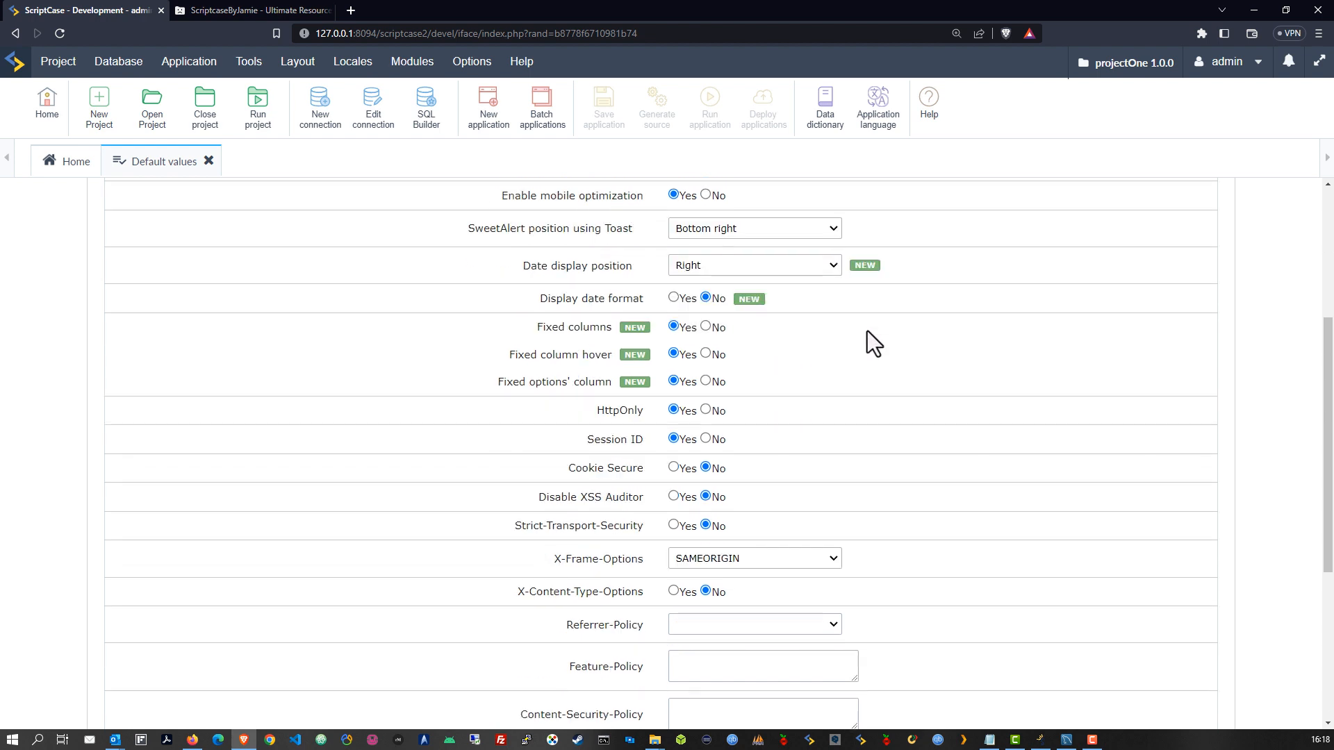
pyautogui.click(743, 262)
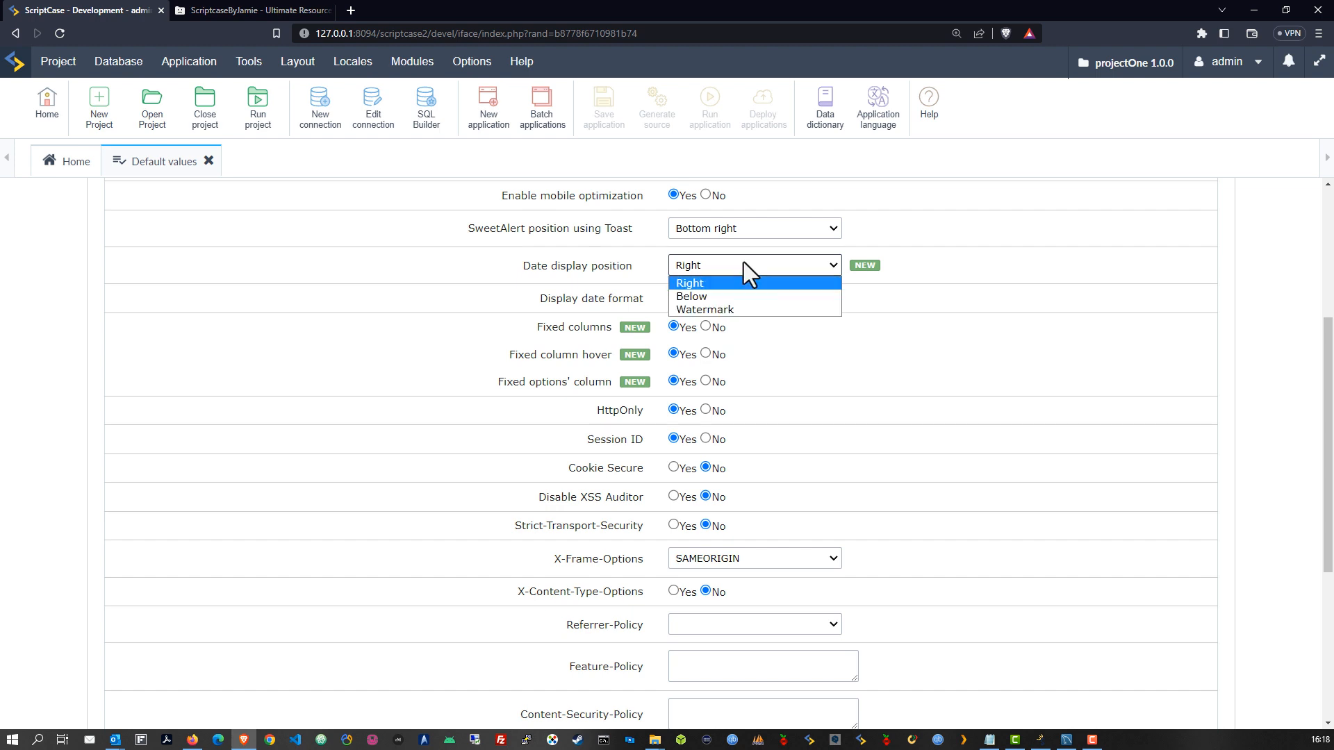
pyautogui.click(733, 310)
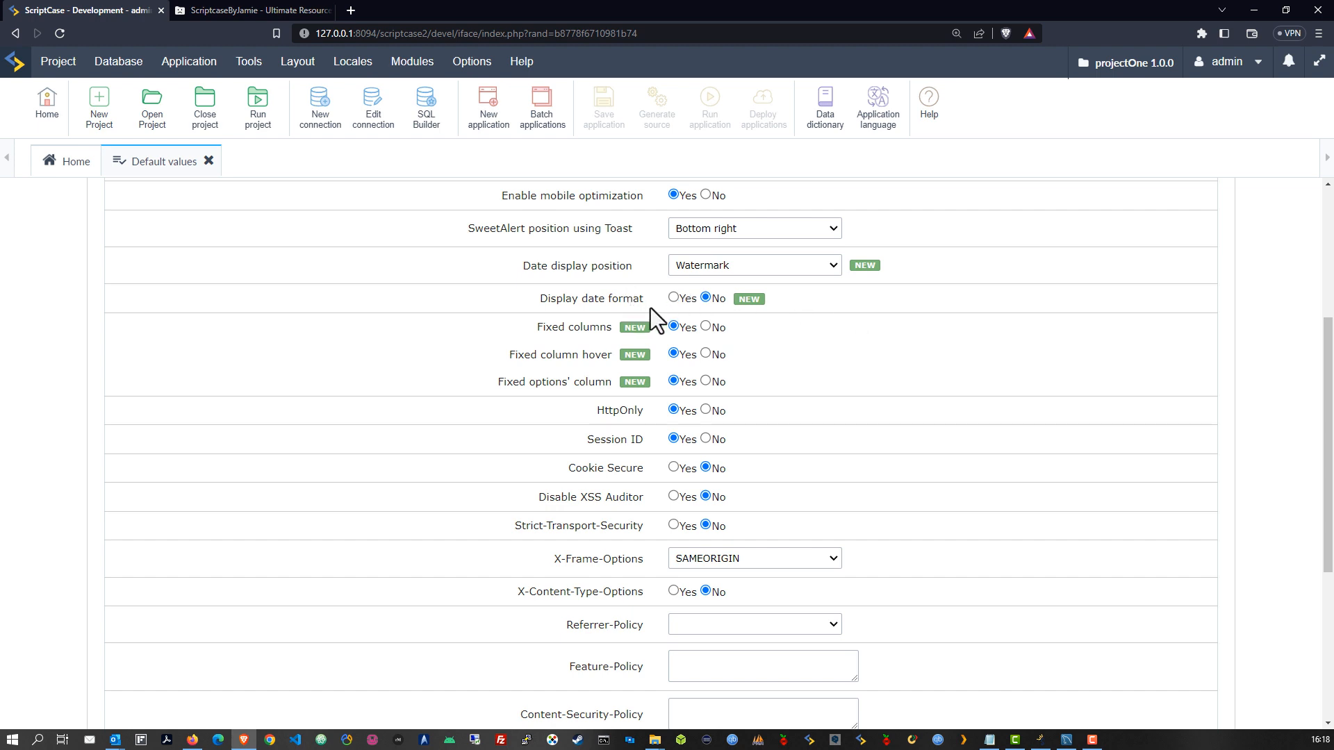
pyautogui.click(673, 297)
pyautogui.scroll(-2, 799, 362)
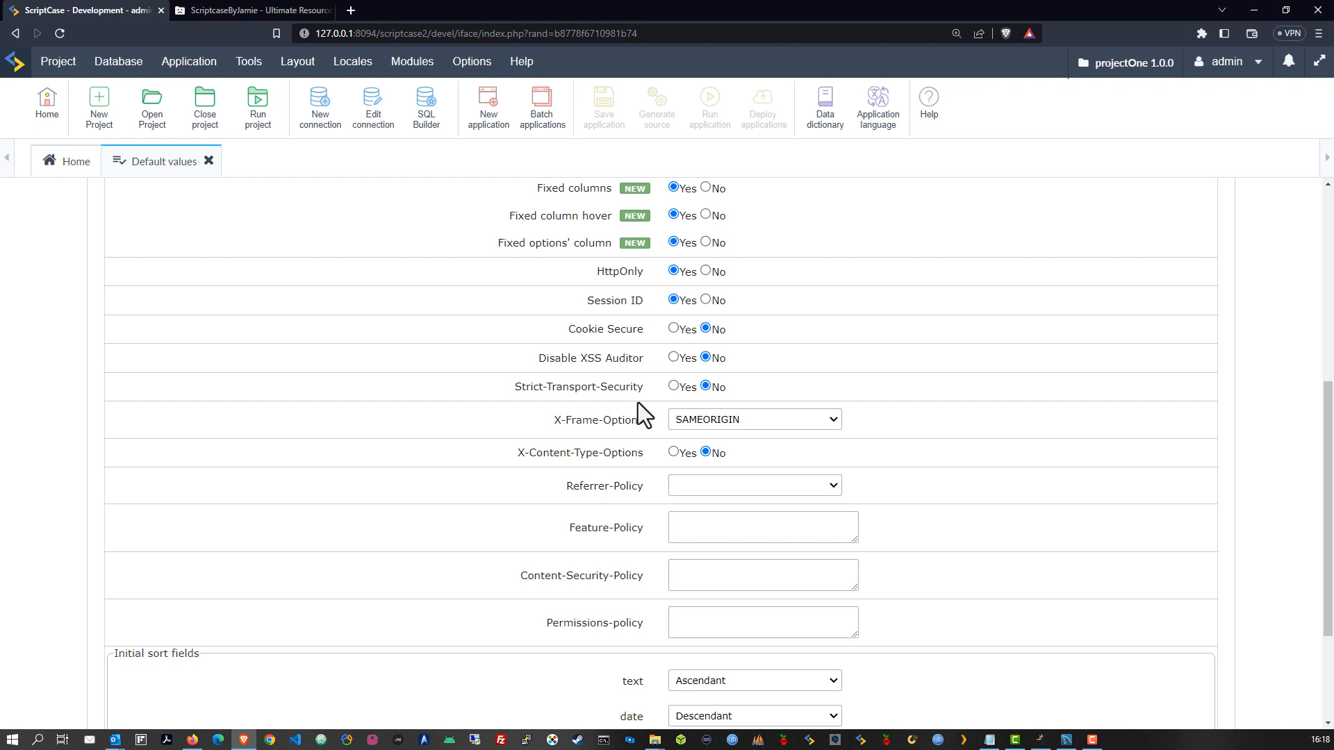
pyautogui.scroll(-1, 637, 406)
pyautogui.scroll(-1, 634, 419)
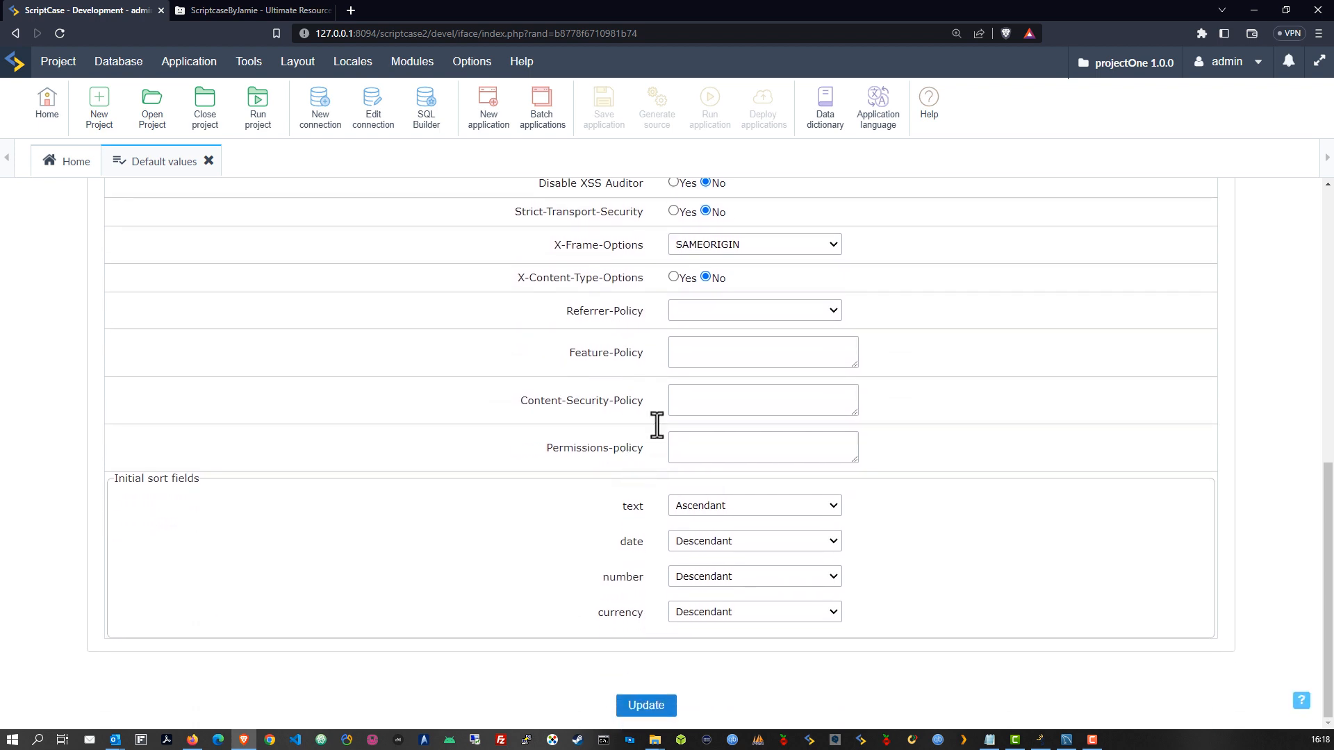
pyautogui.click(784, 310)
pyautogui.click(943, 304)
pyautogui.scroll(7, 953, 354)
pyautogui.scroll(1, 931, 357)
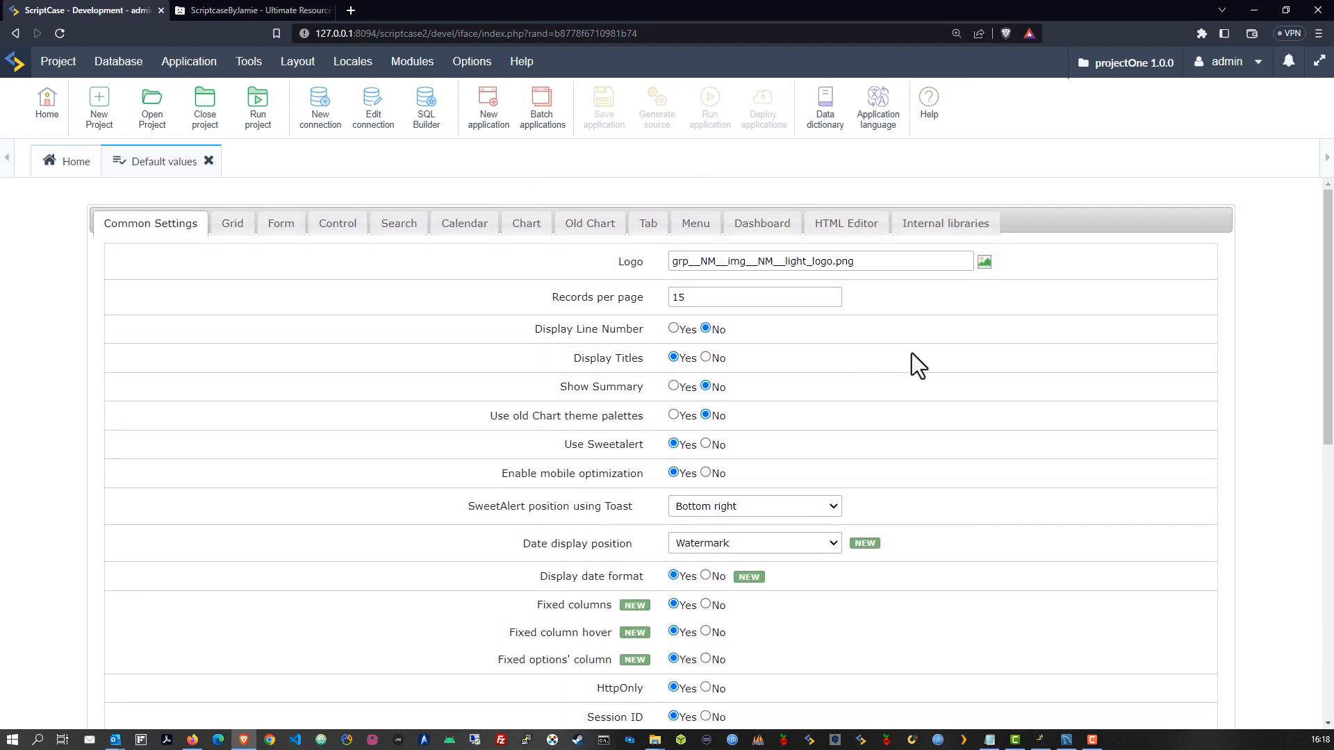
# In the Grid defaults, make Table Width 100 with the unit set to Percent
pyautogui.click(230, 235)
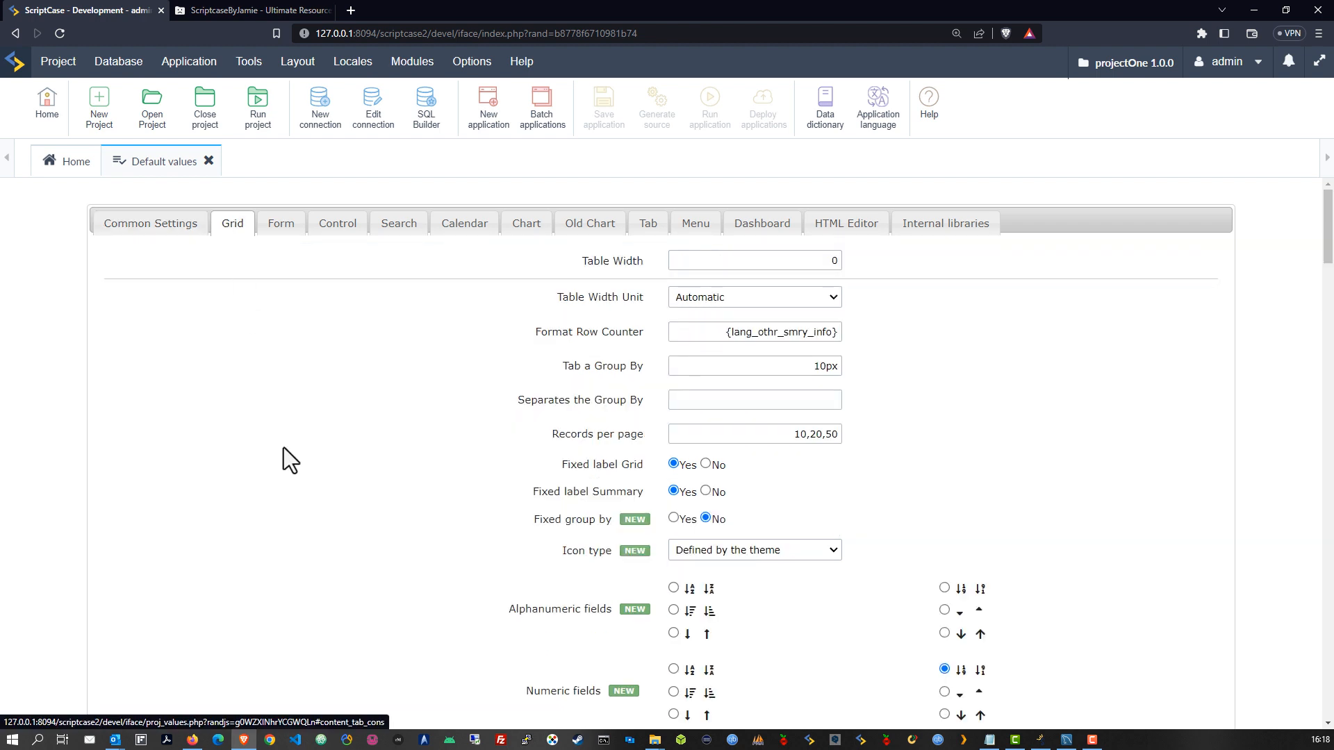
pyautogui.click(809, 261)
pyautogui.write('100')
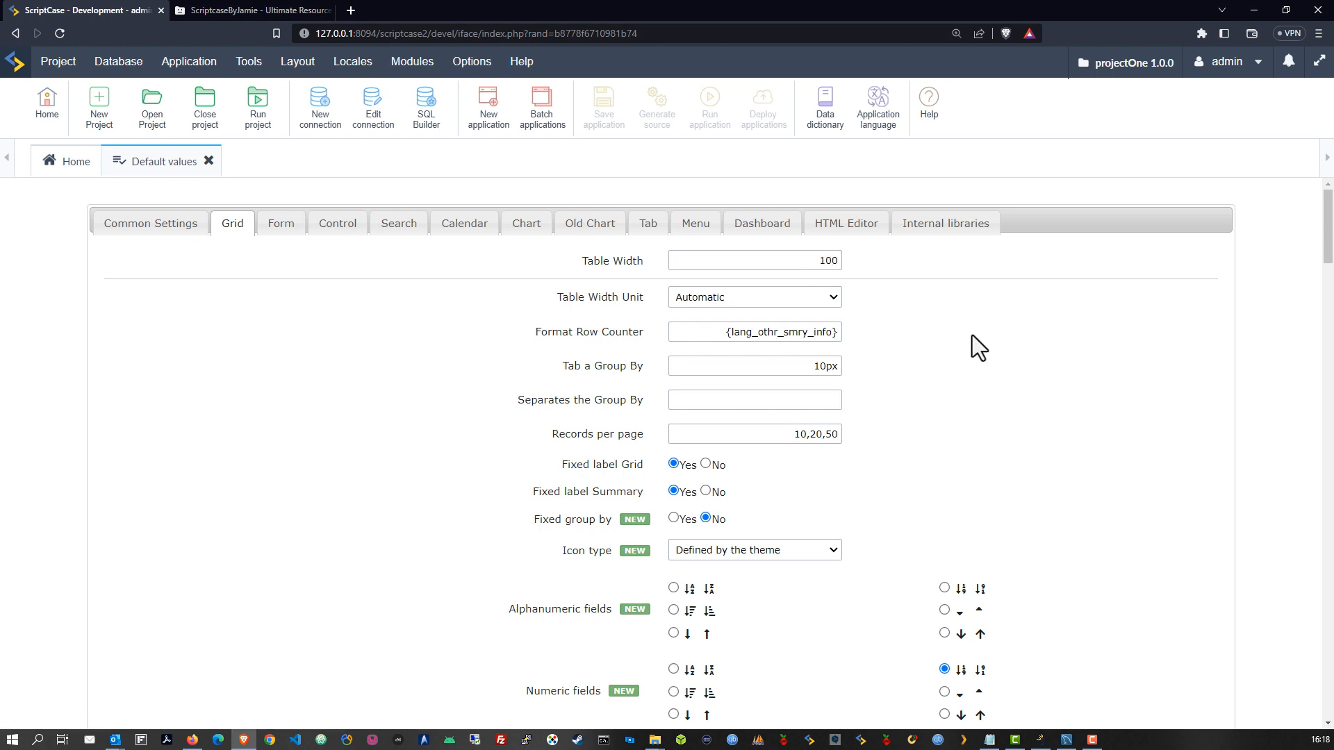
pyautogui.click(827, 293)
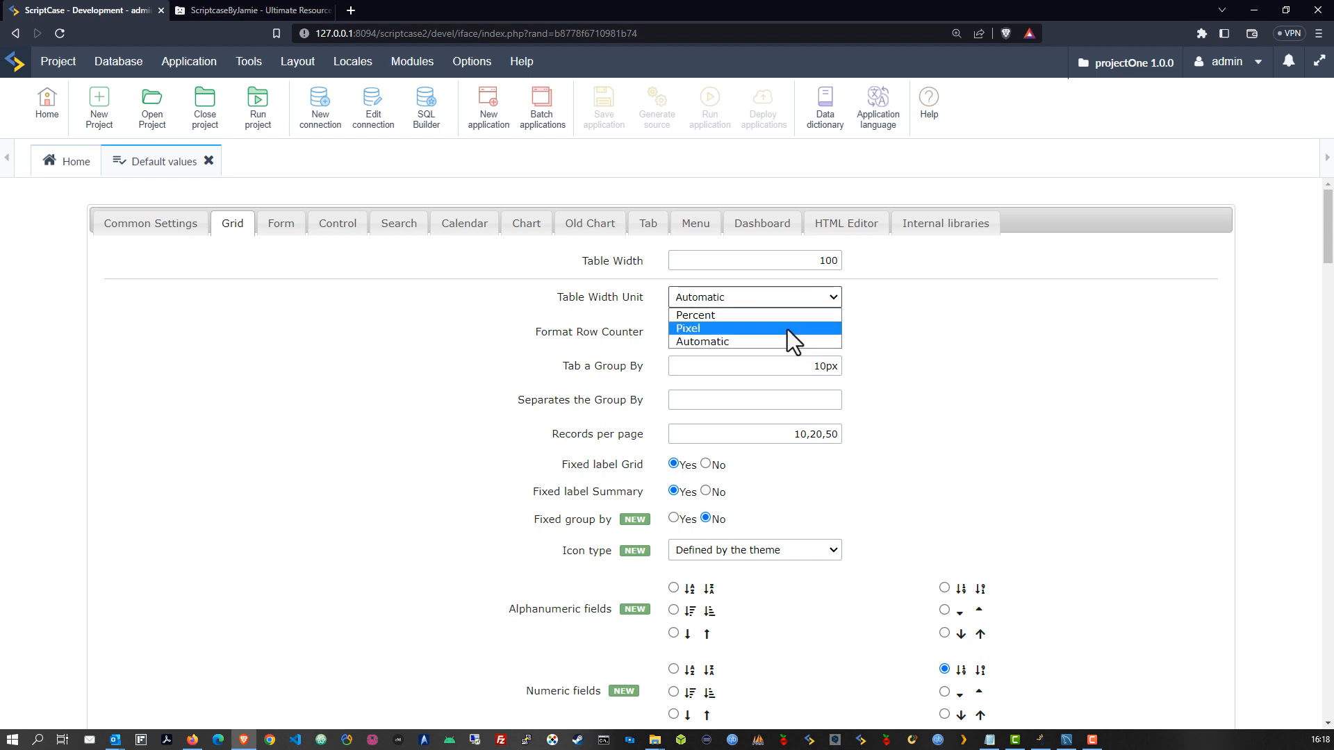
pyautogui.click(732, 315)
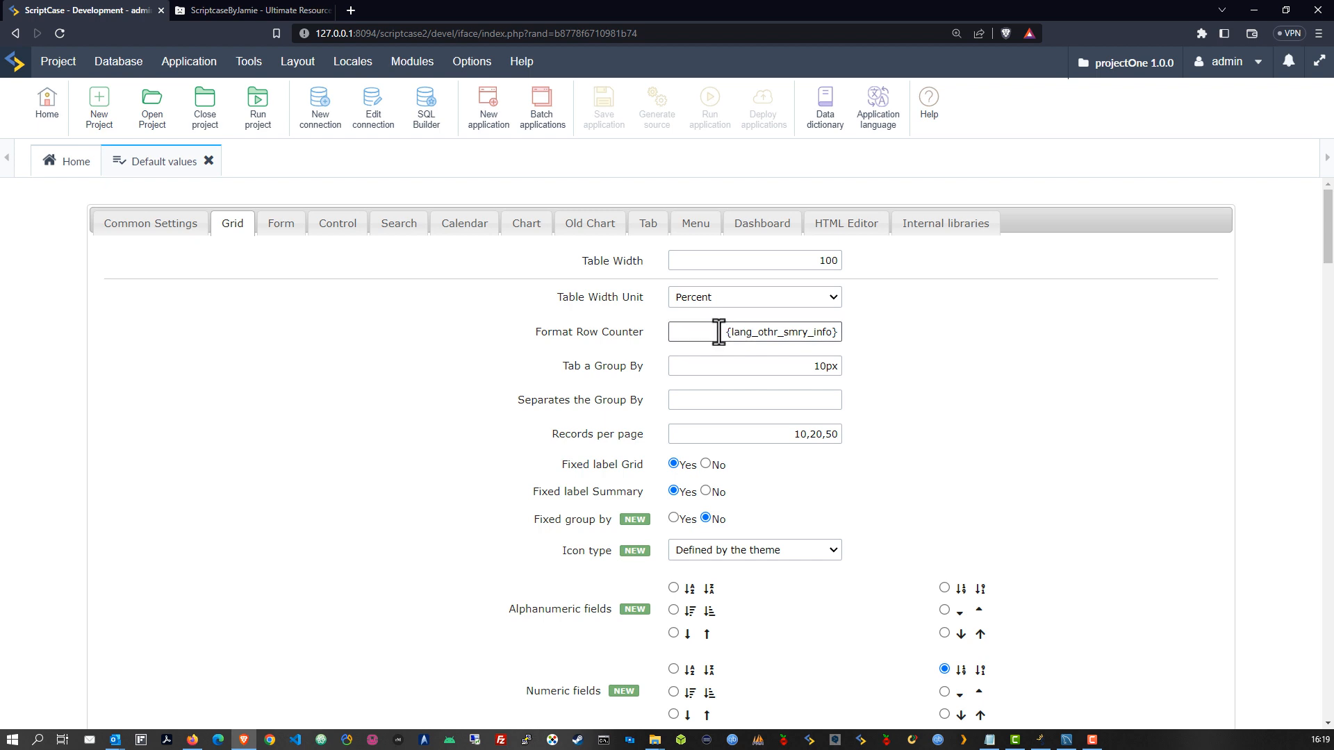
# Change Tab a Group By from 10px to 12px
pyautogui.scroll(-1, 737, 368)
pyautogui.click(744, 295)
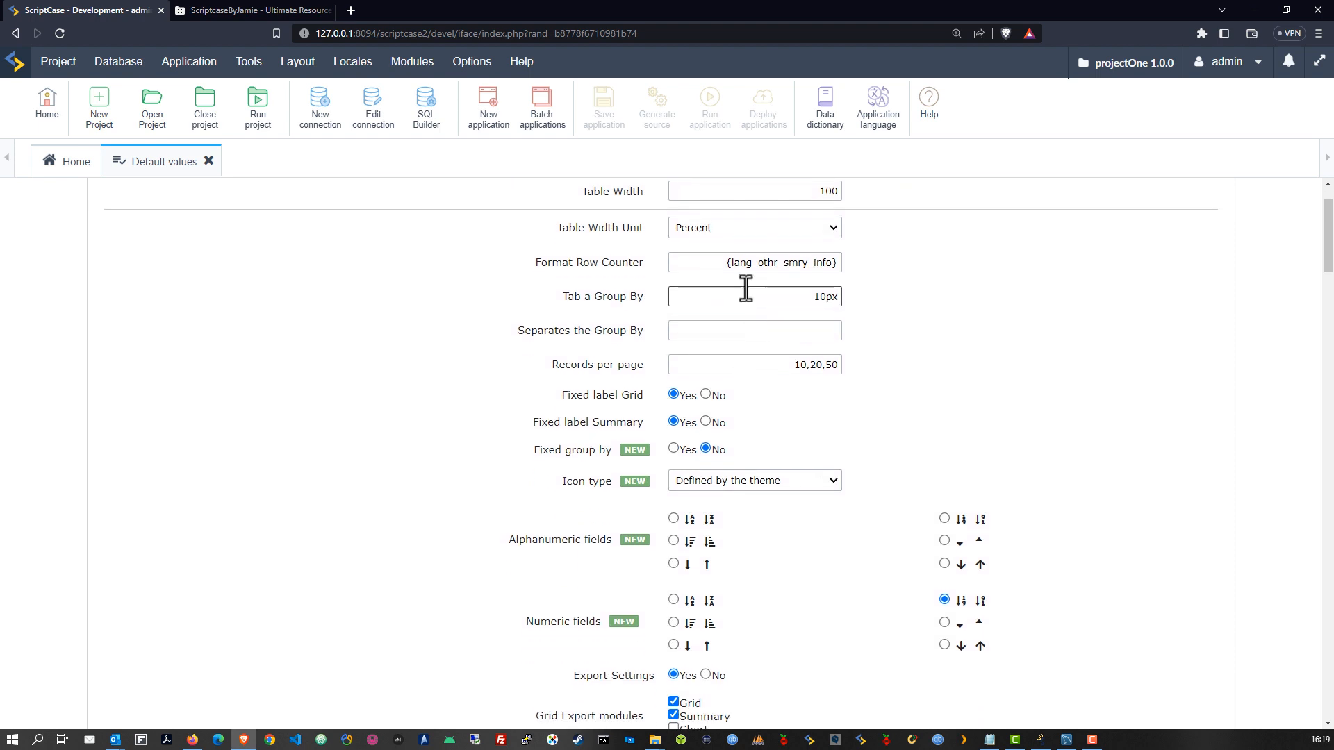
pyautogui.click(825, 296)
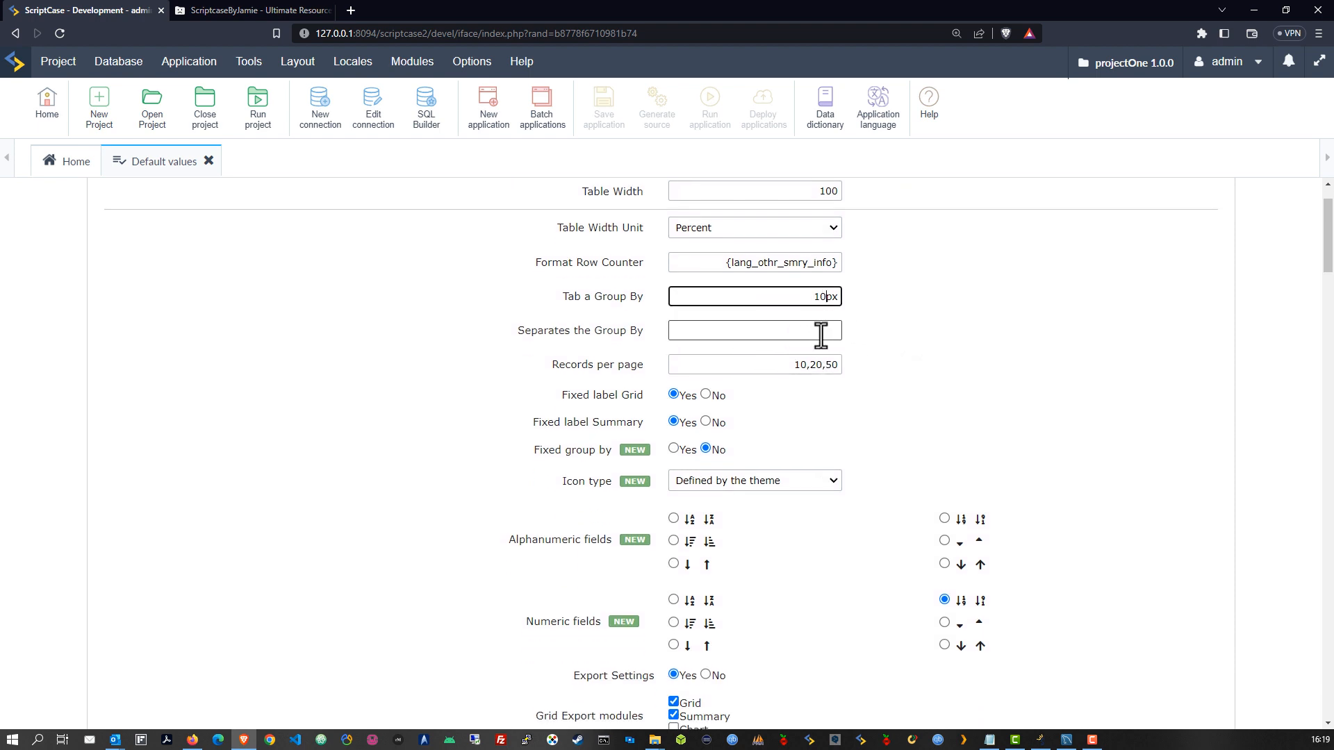
pyautogui.moveTo(825, 297); pyautogui.dragTo(819, 297)
pyautogui.write('2')
pyautogui.click(929, 343)
# Set the Grid Records per page options to 15,30,80,150,ALL
pyautogui.click(773, 365)
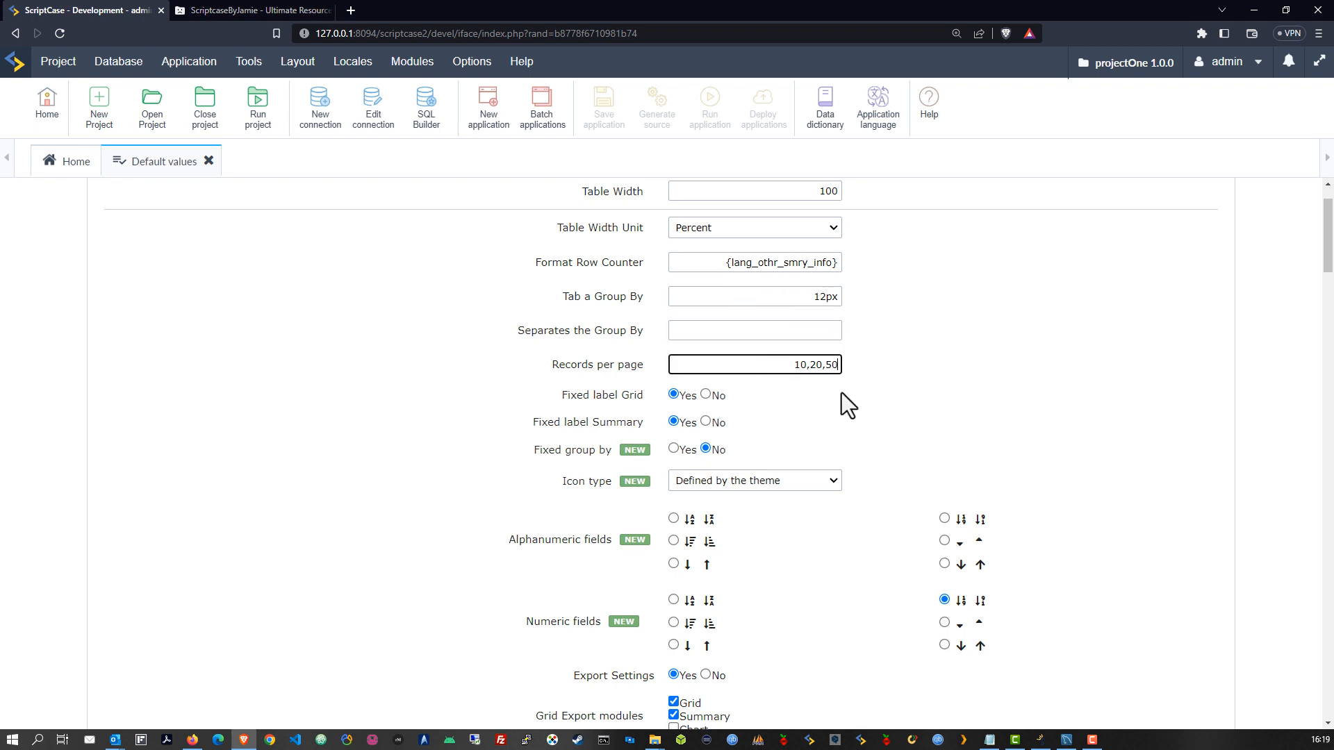
pyautogui.scroll(1, 817, 375)
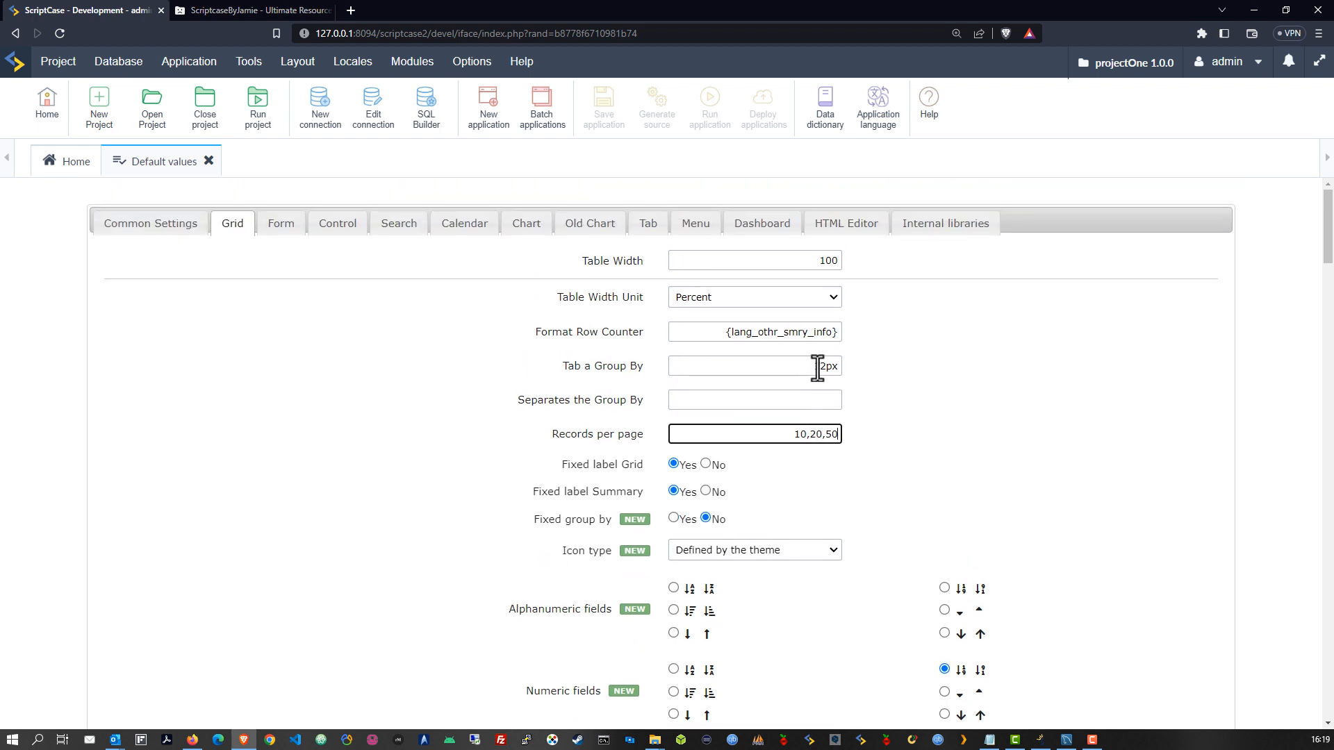
pyautogui.scroll(-1, 803, 444)
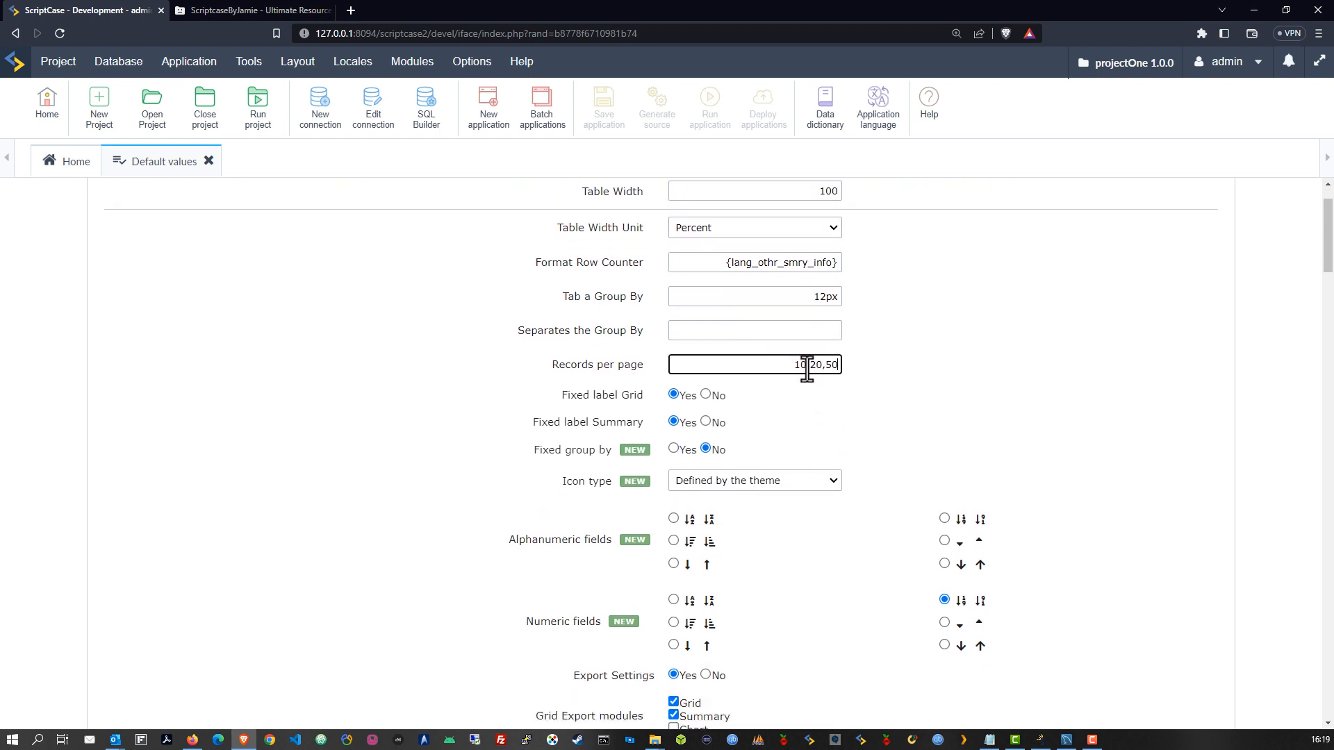
pyautogui.moveTo(806, 364); pyautogui.dragTo(799, 364)
pyautogui.write('5,30,80,150,ALL')
pyautogui.click(887, 432)
pyautogui.moveTo(815, 364); pyautogui.dragTo(842, 365)
pyautogui.click(849, 418)
pyautogui.click(820, 364)
pyautogui.click(868, 447)
pyautogui.scroll(-1, 903, 459)
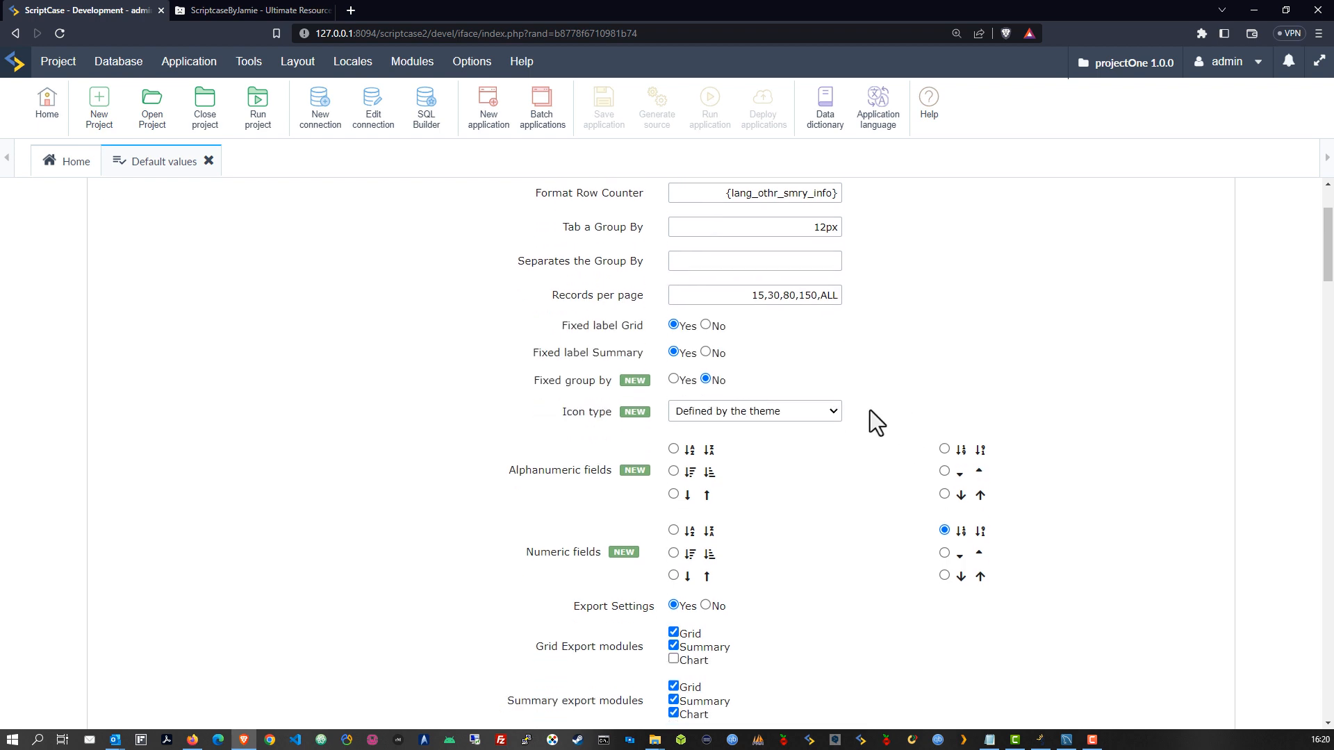
pyautogui.scroll(-1, 868, 409)
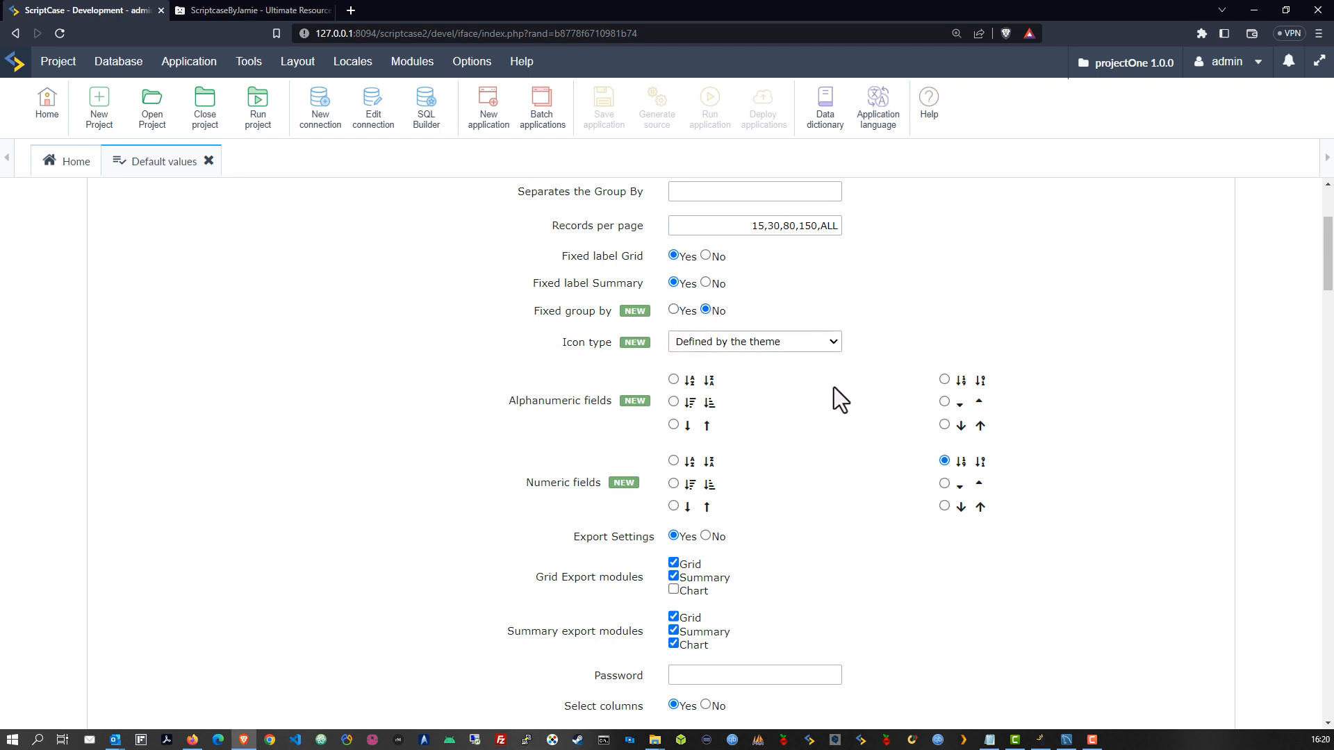
# Use Font Awesome grid icons and down/up arrow sort icons for alphanumeric and numeric fields
pyautogui.click(811, 339)
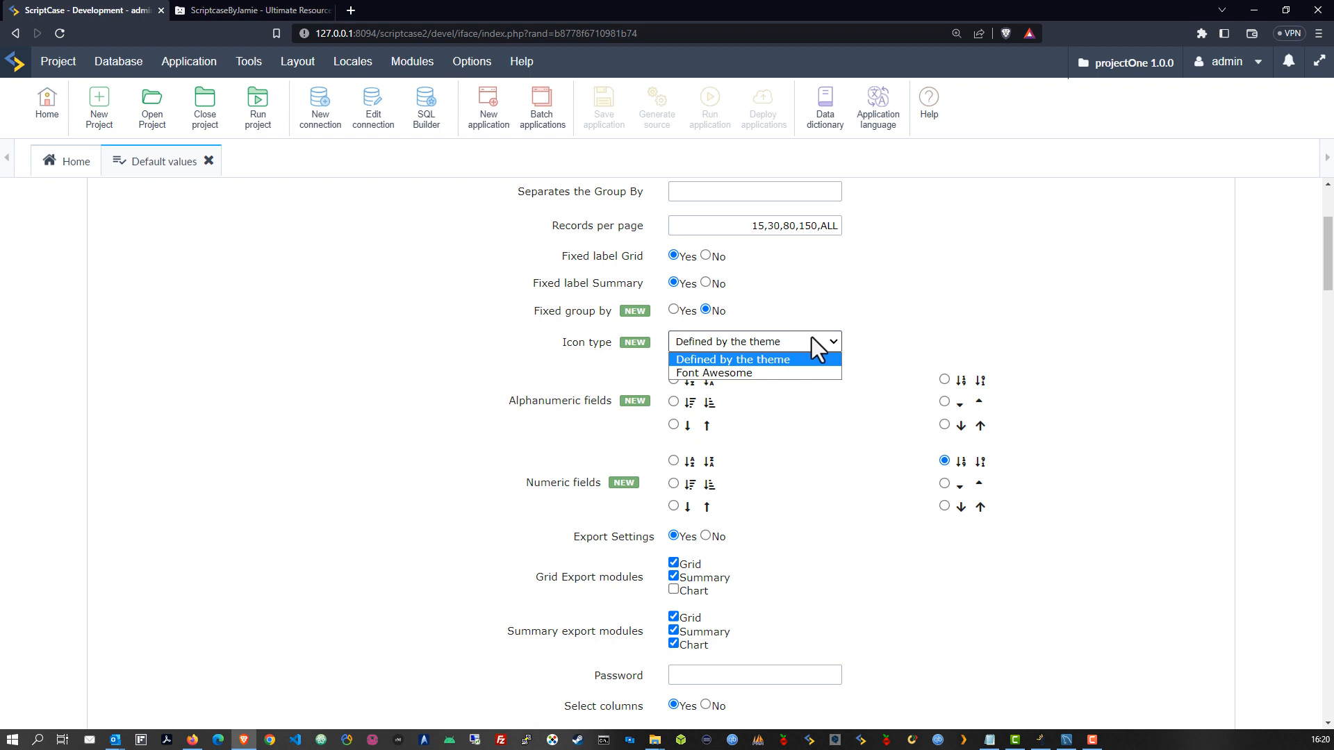
pyautogui.click(737, 373)
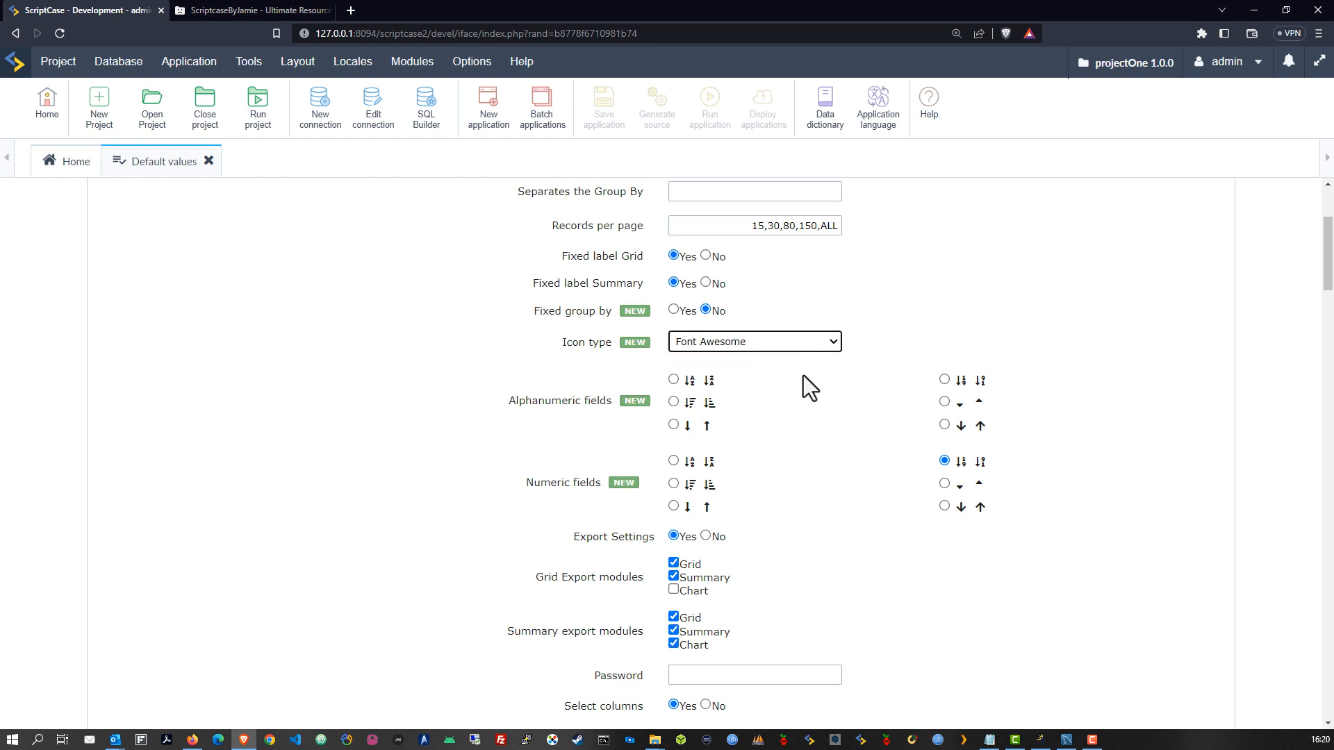
pyautogui.scroll(-1, 820, 386)
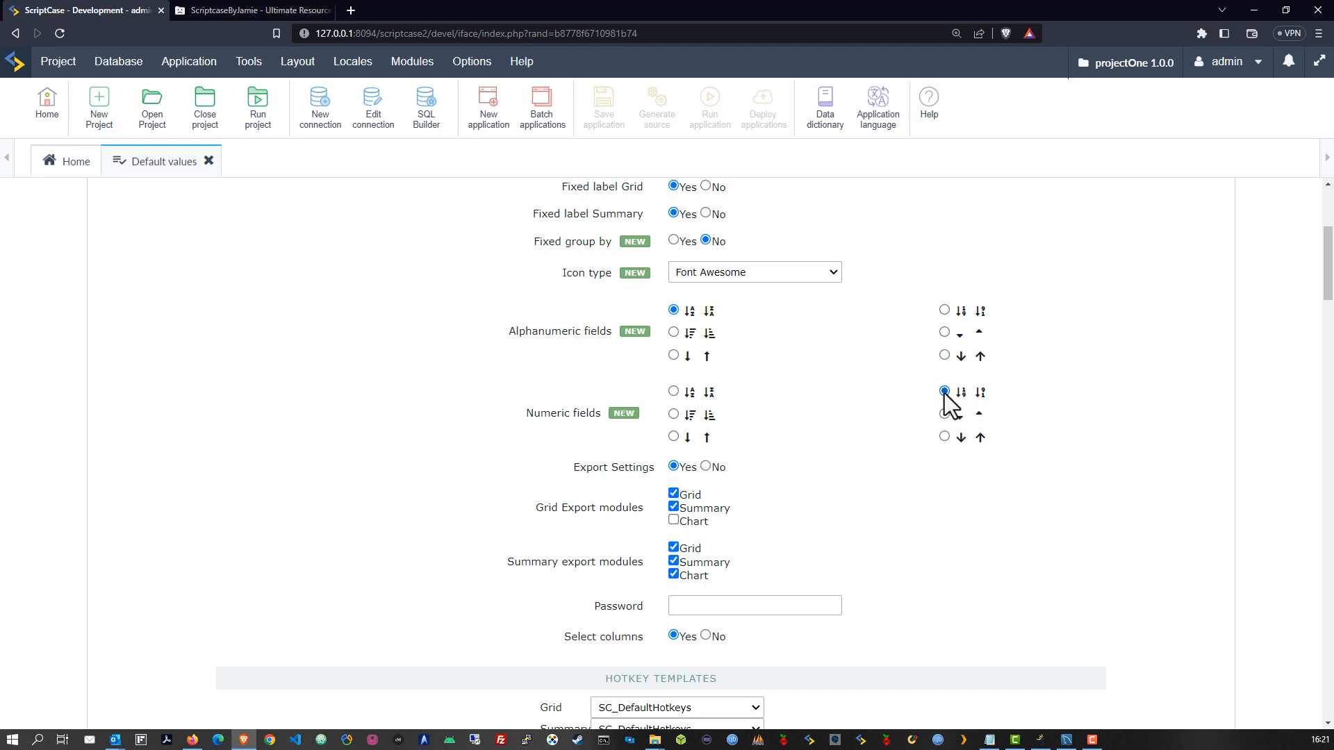
pyautogui.click(944, 436)
pyautogui.click(944, 356)
# Add Chart to the Grid export modules alongside Grid and Summary
pyautogui.scroll(-2, 798, 405)
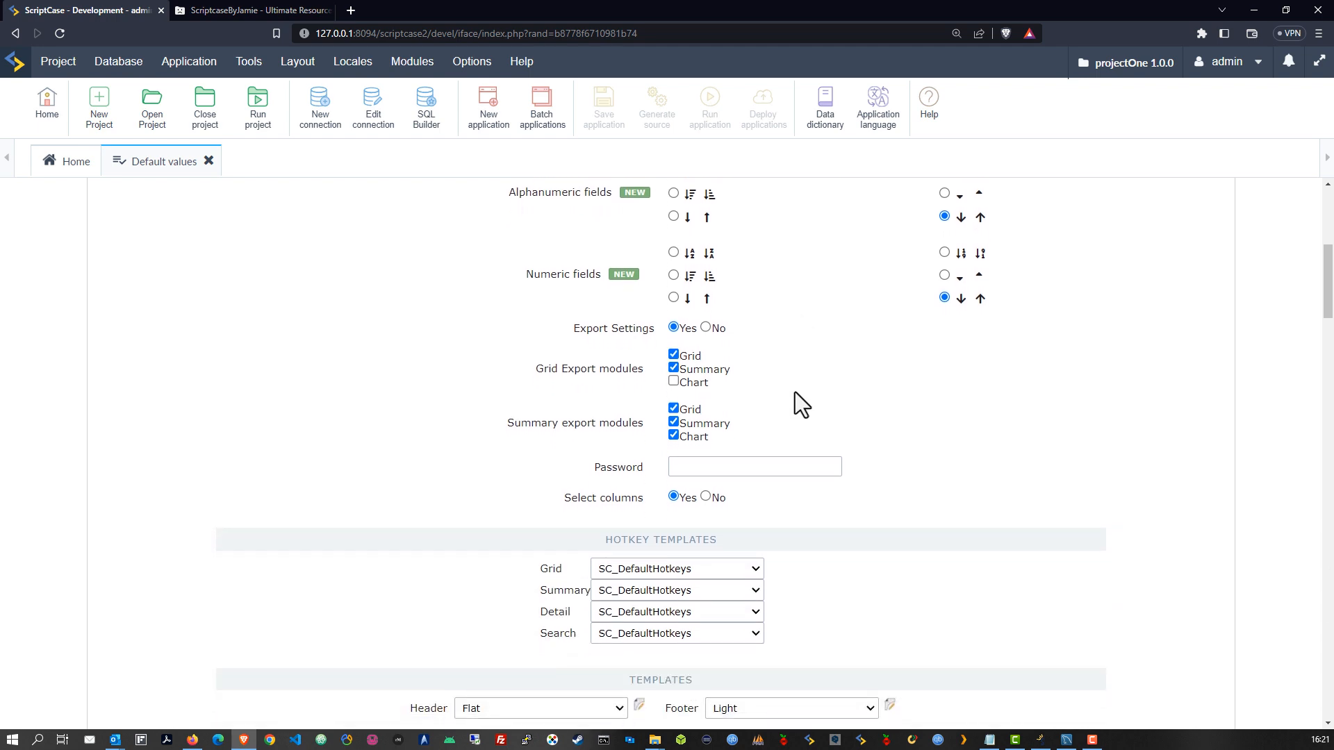
pyautogui.scroll(1, 796, 394)
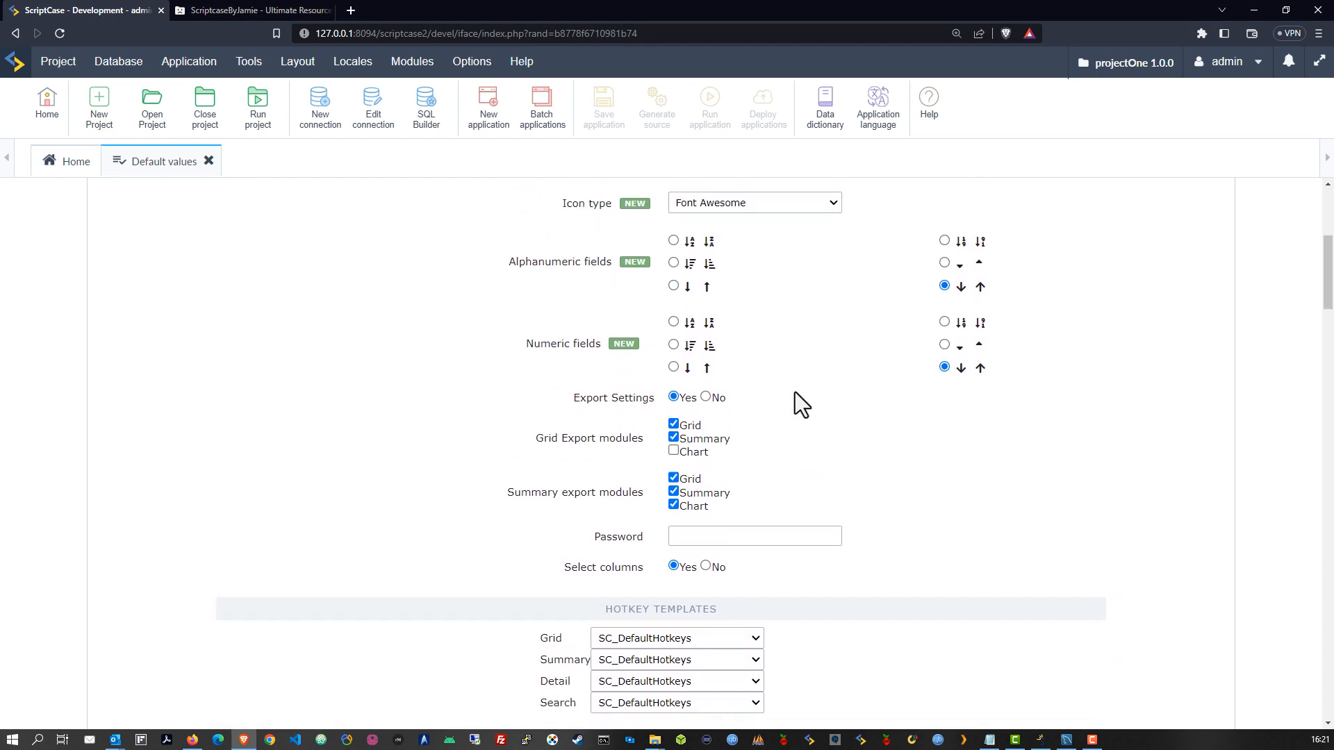
pyautogui.scroll(-1, 795, 392)
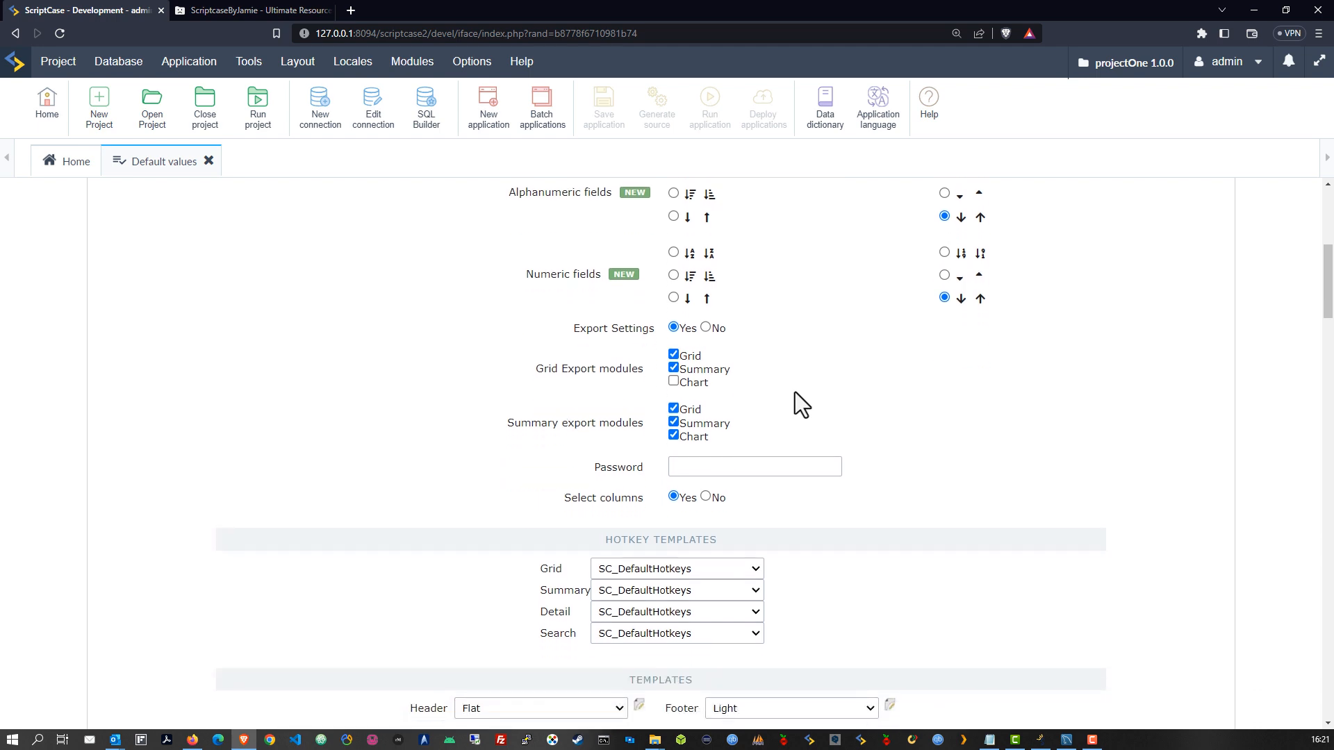
pyautogui.scroll(-1, 769, 378)
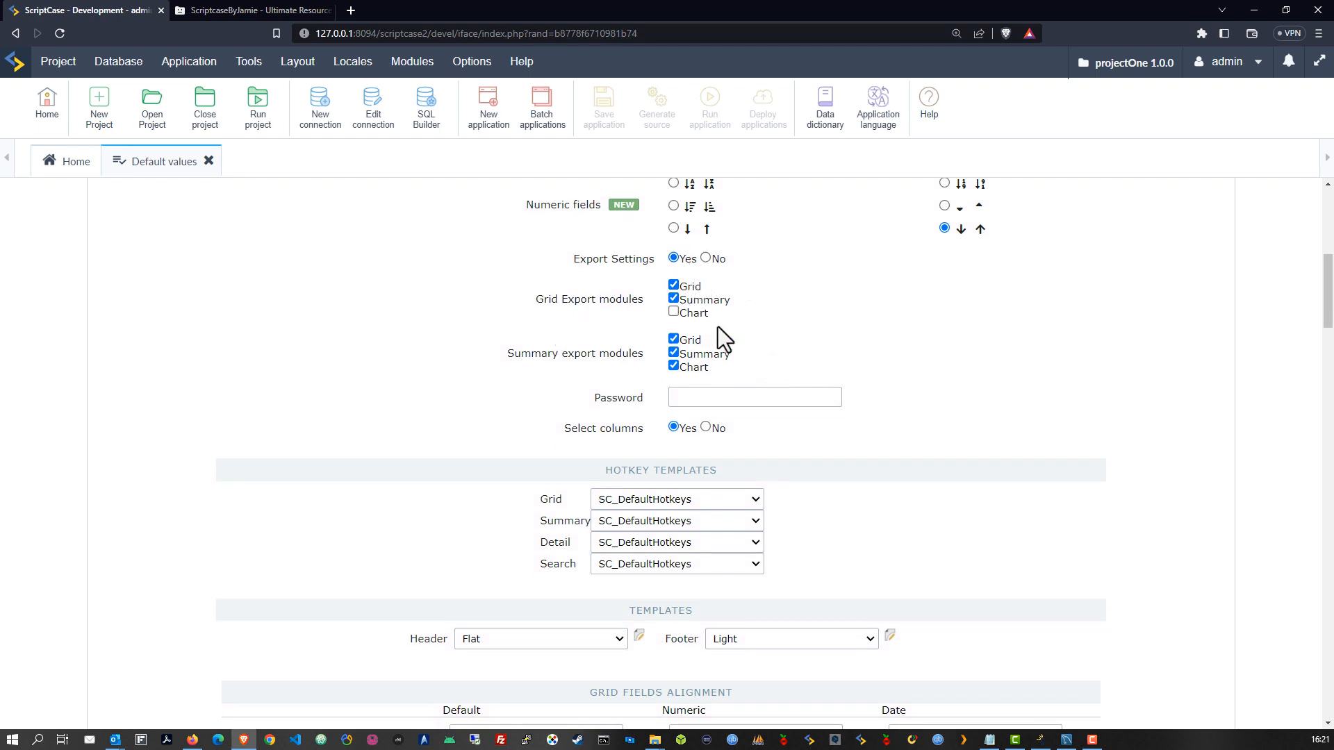
pyautogui.click(673, 287)
pyautogui.scroll(-1, 810, 410)
pyautogui.scroll(-1, 810, 411)
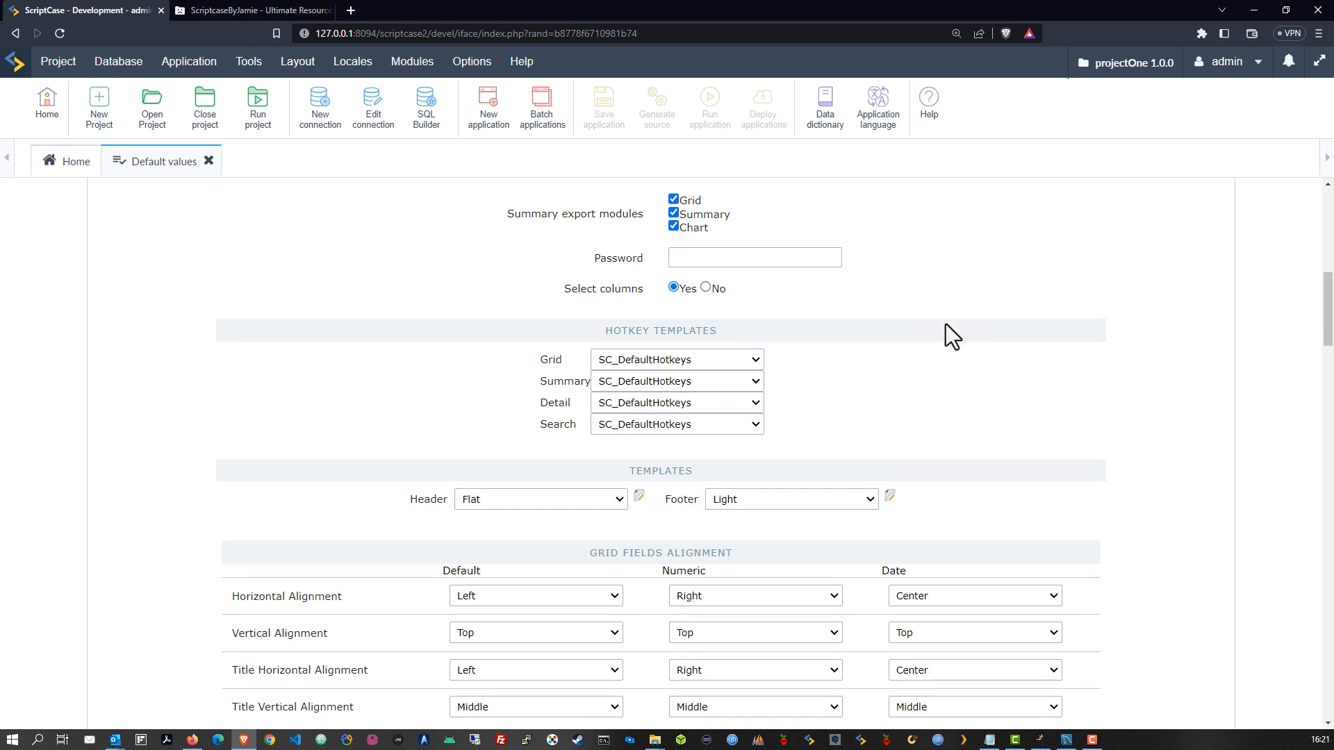
pyautogui.scroll(-4, 945, 324)
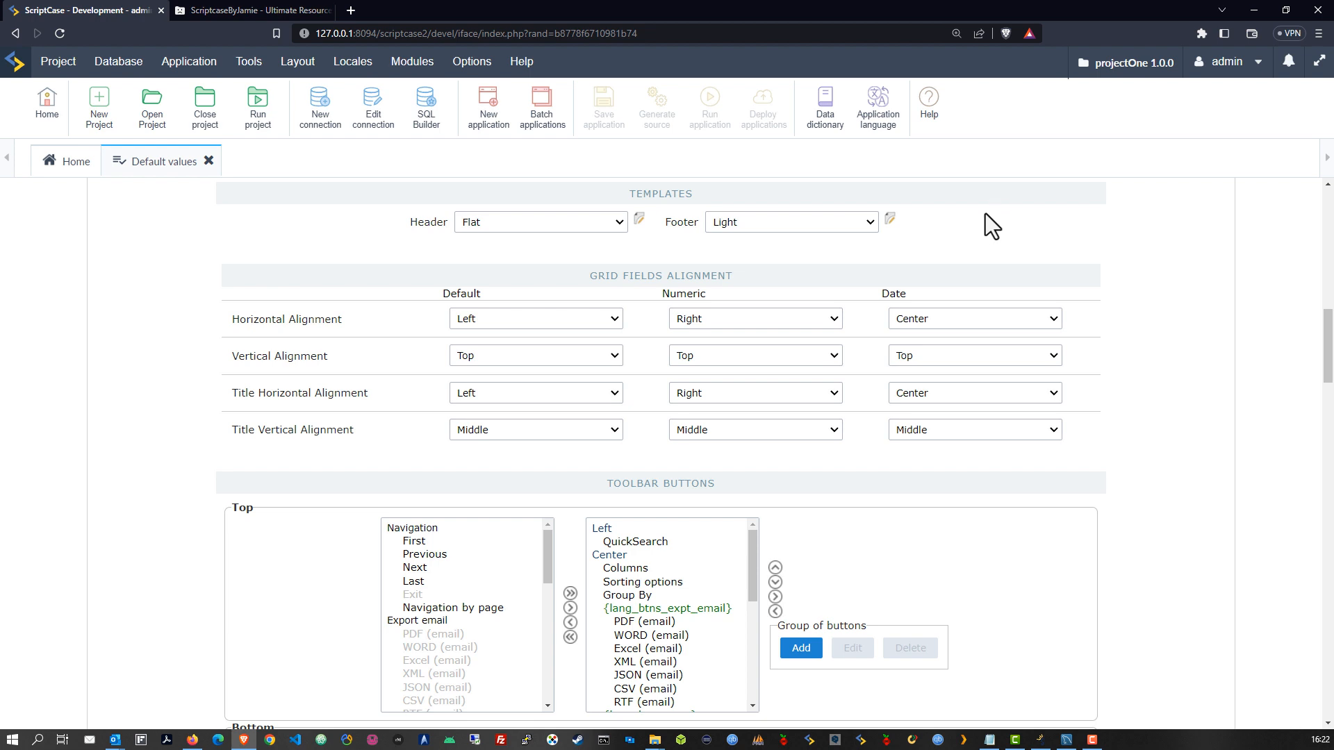
pyautogui.click(620, 223)
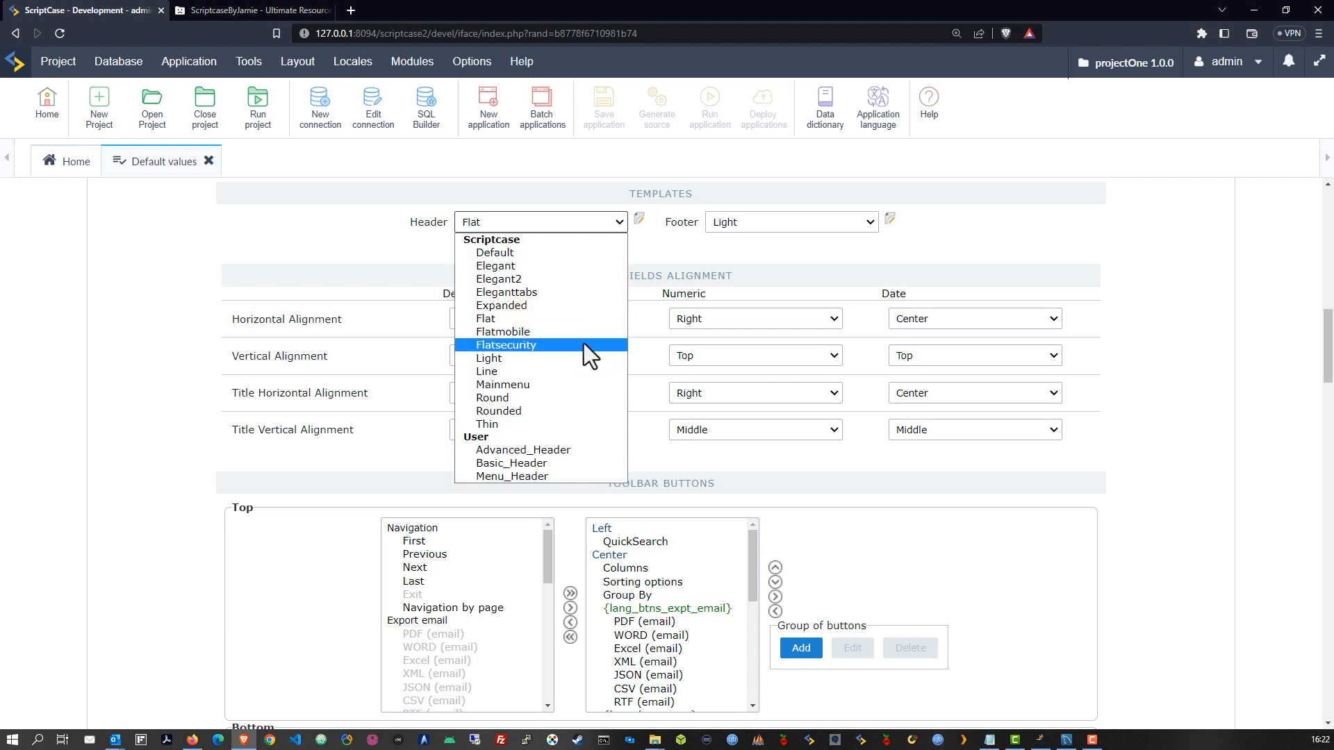
pyautogui.click(649, 232)
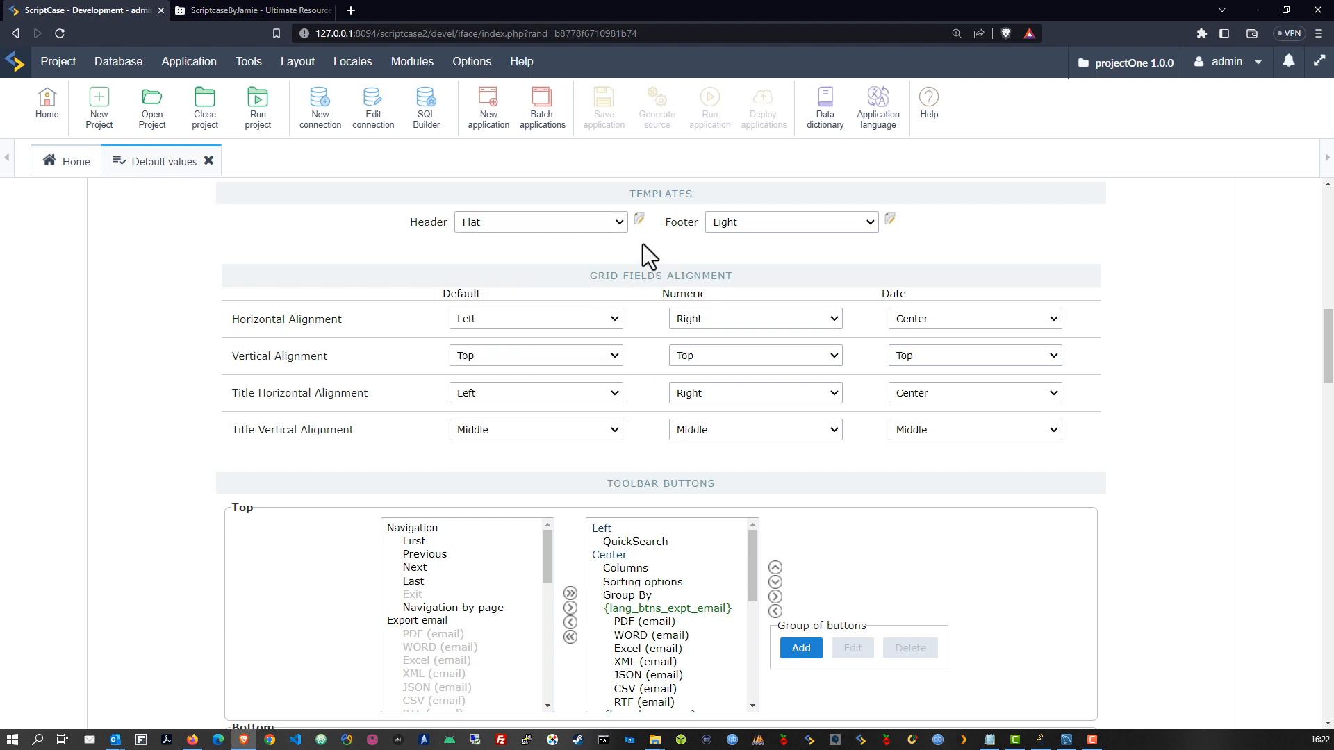
pyautogui.click(869, 222)
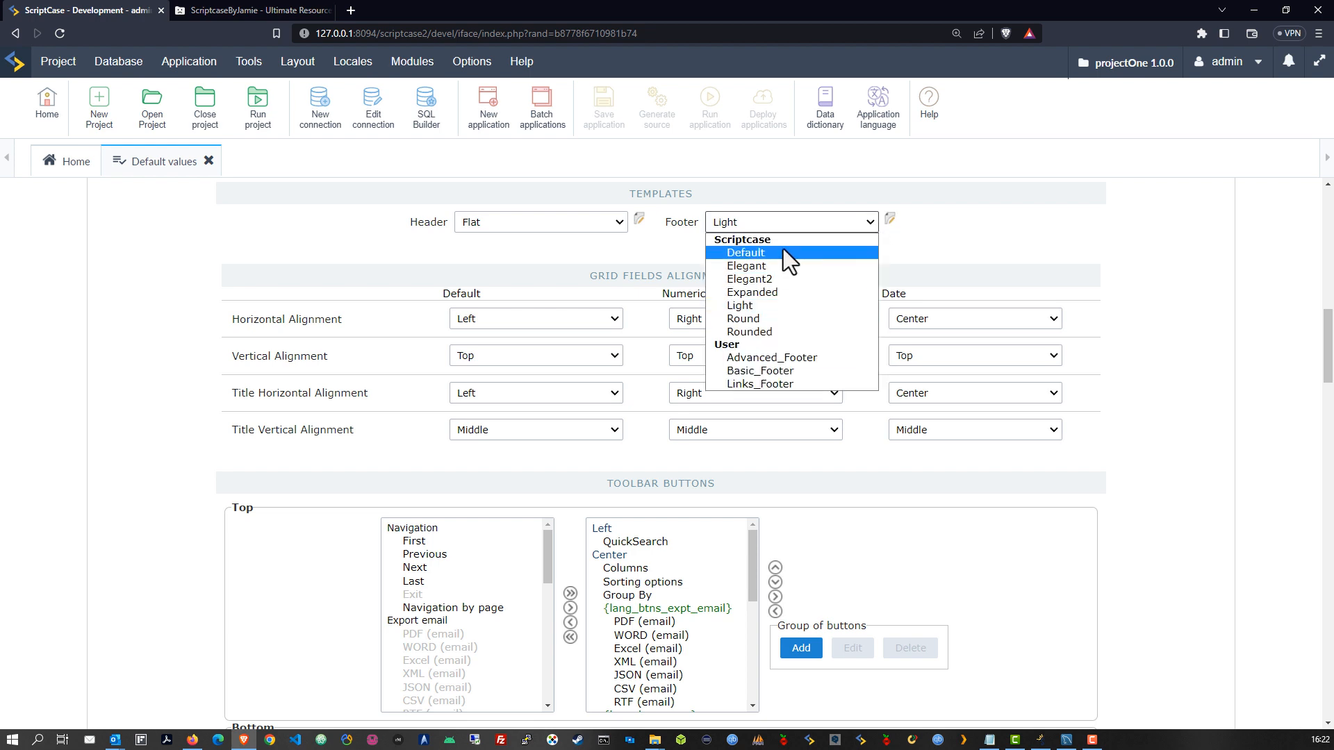
pyautogui.click(949, 255)
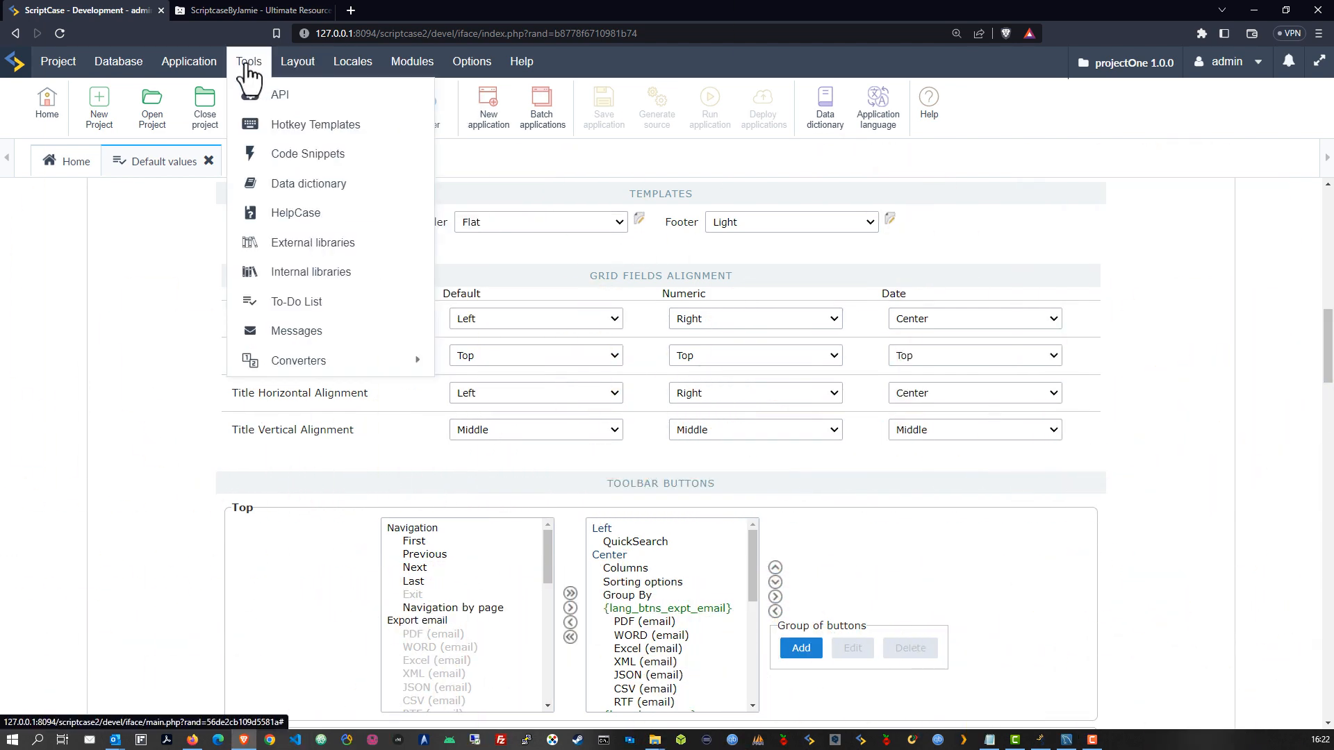
# Open Layout > HTML templates to view the light header template's HTML and style code
pyautogui.moveTo(299, 65)
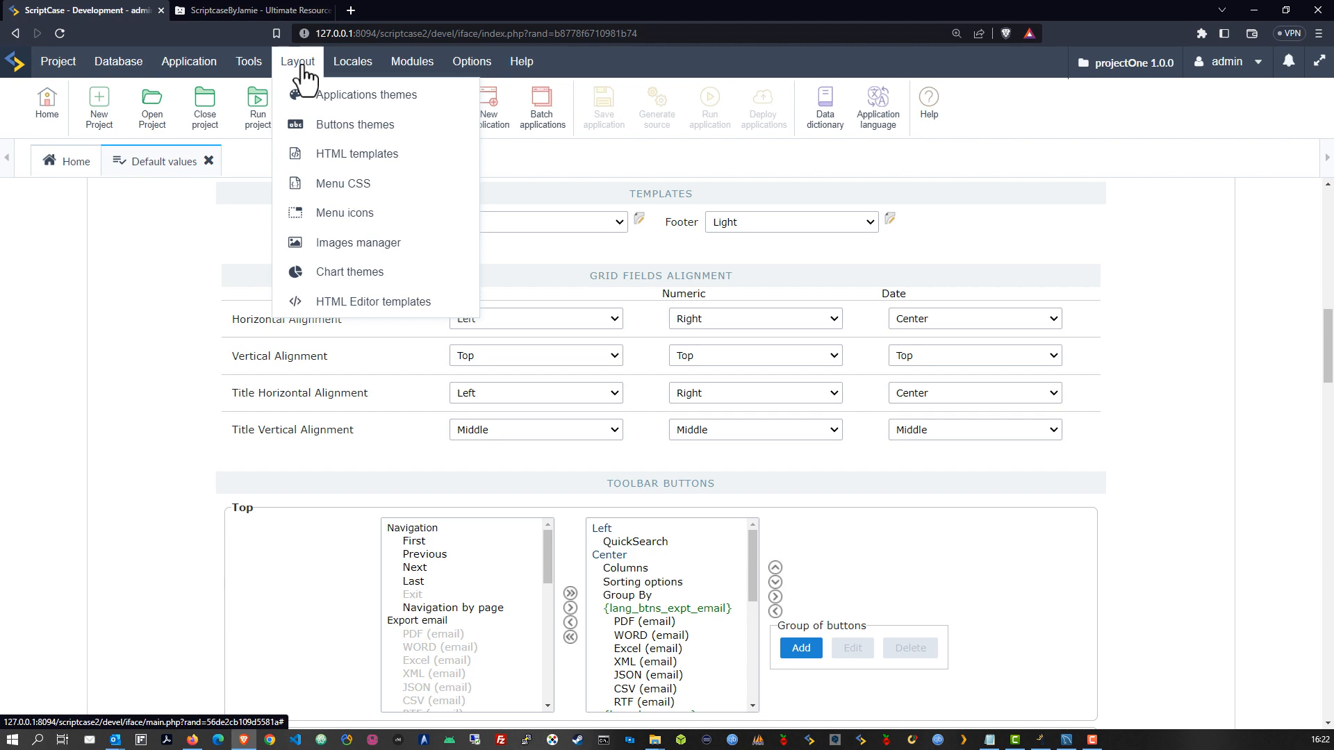
pyautogui.click(356, 157)
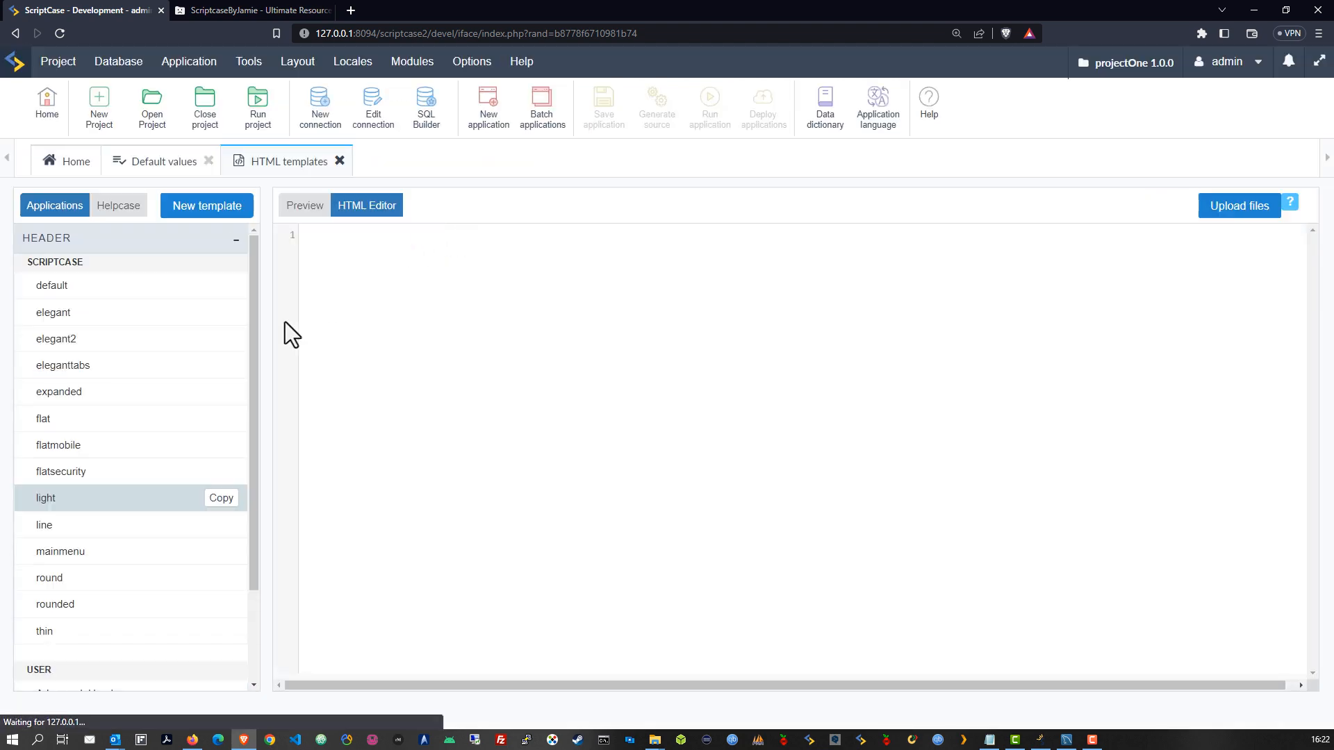
pyautogui.scroll(-2, 125, 402)
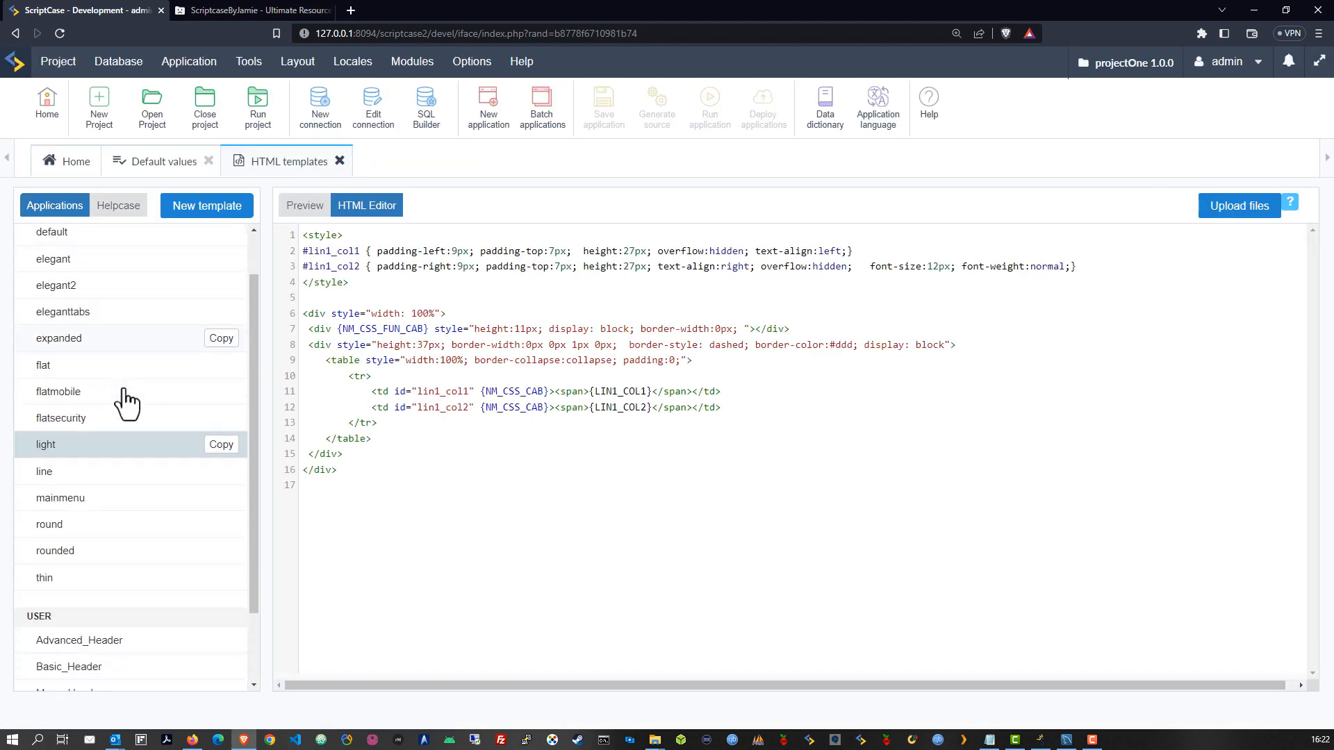
pyautogui.scroll(2, 143, 417)
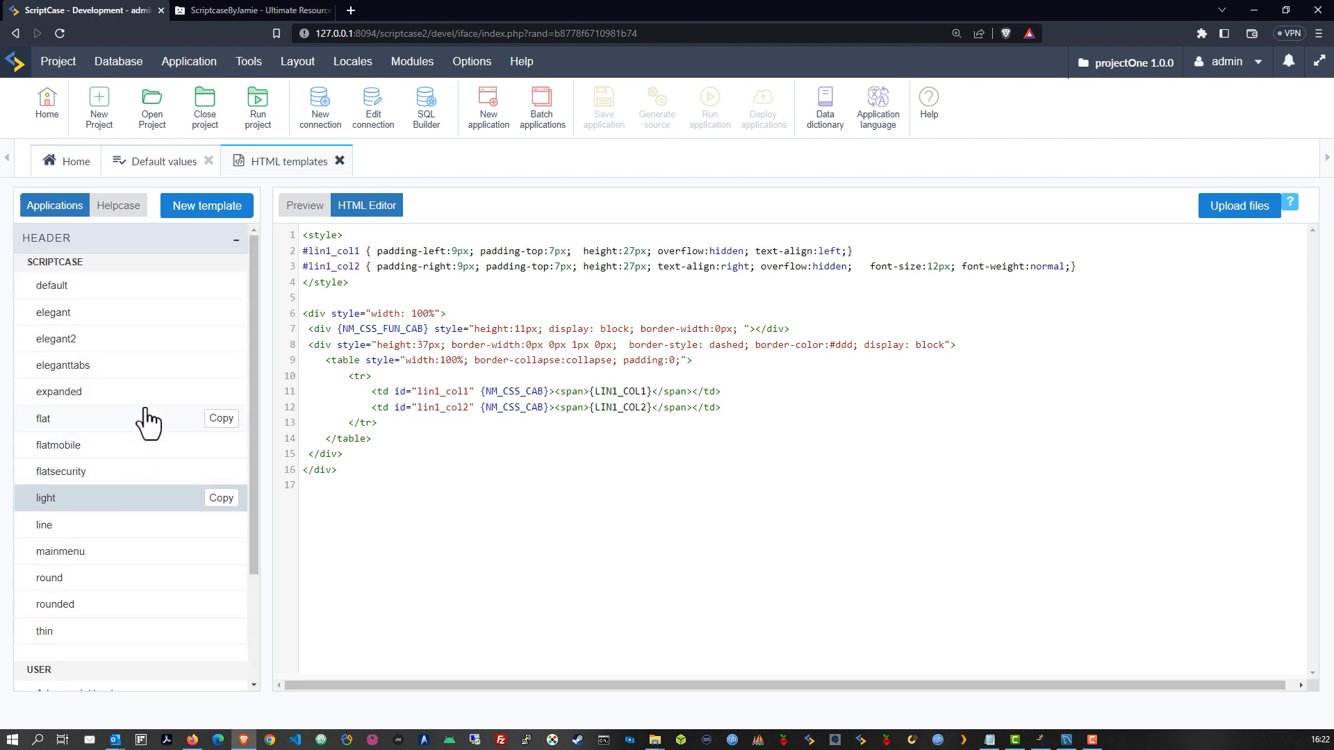
pyautogui.scroll(-2, 173, 431)
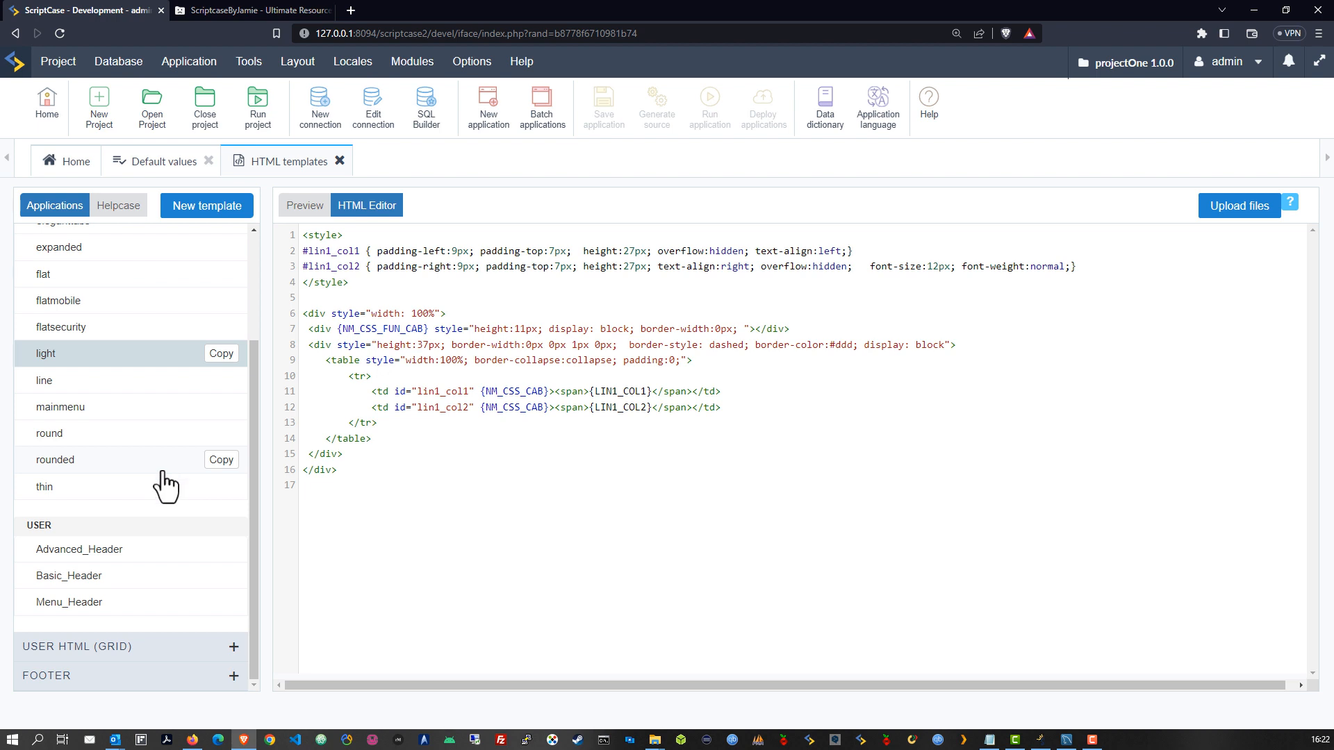
# Select and copy all 16 lines of the light header template's code
pyautogui.scroll(2, 111, 455)
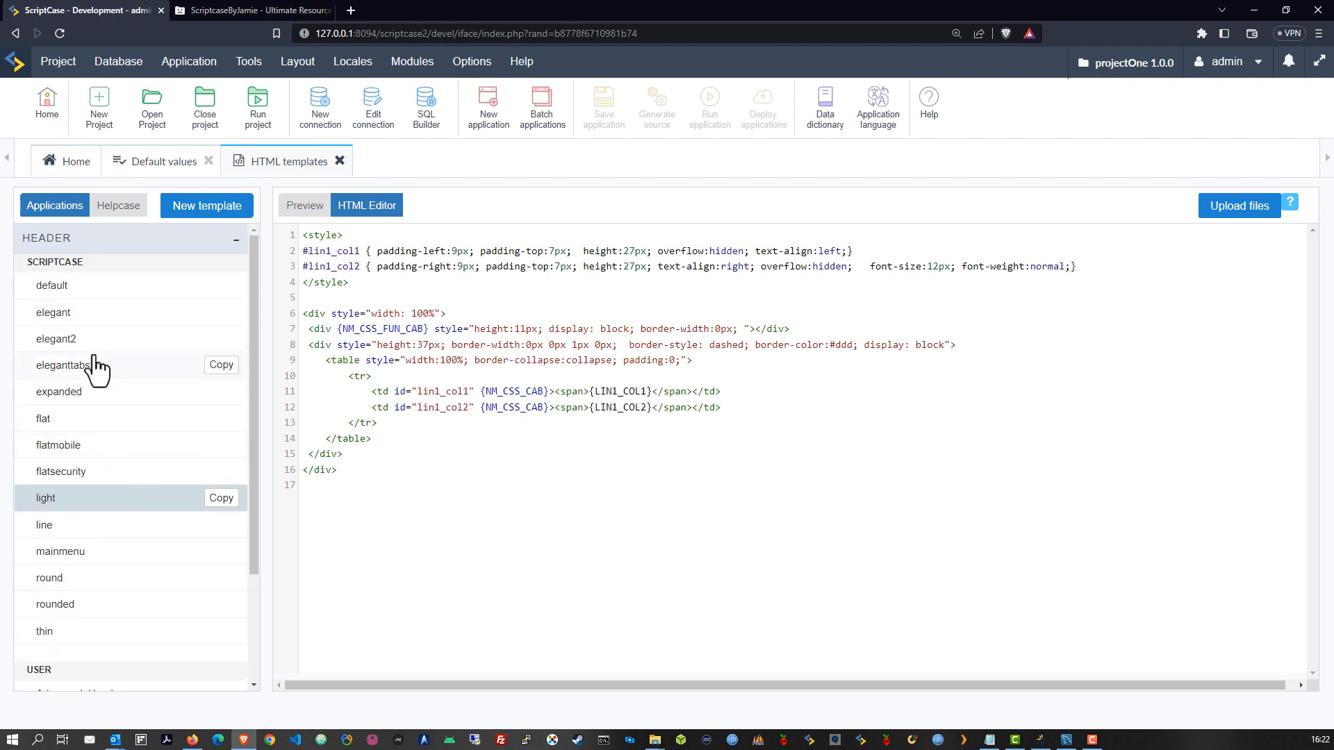
pyautogui.scroll(-2, 109, 486)
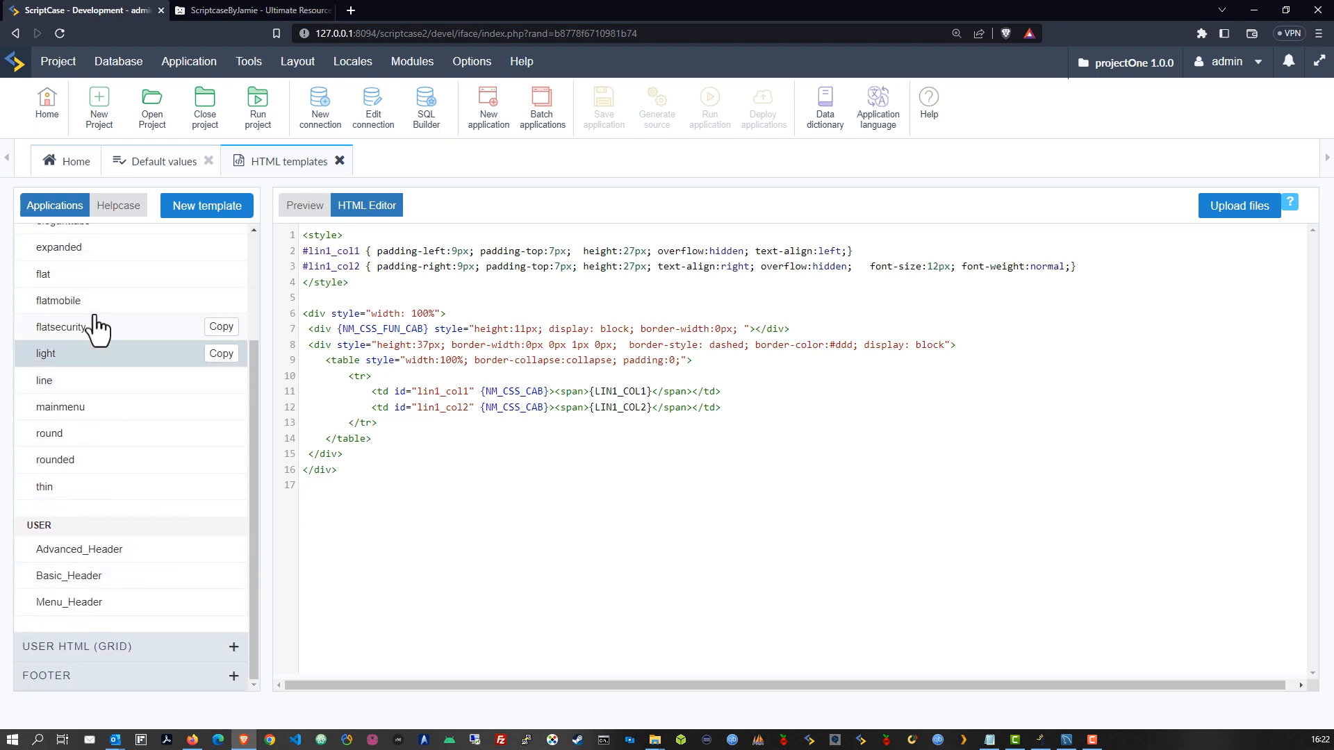
pyautogui.scroll(2, 179, 333)
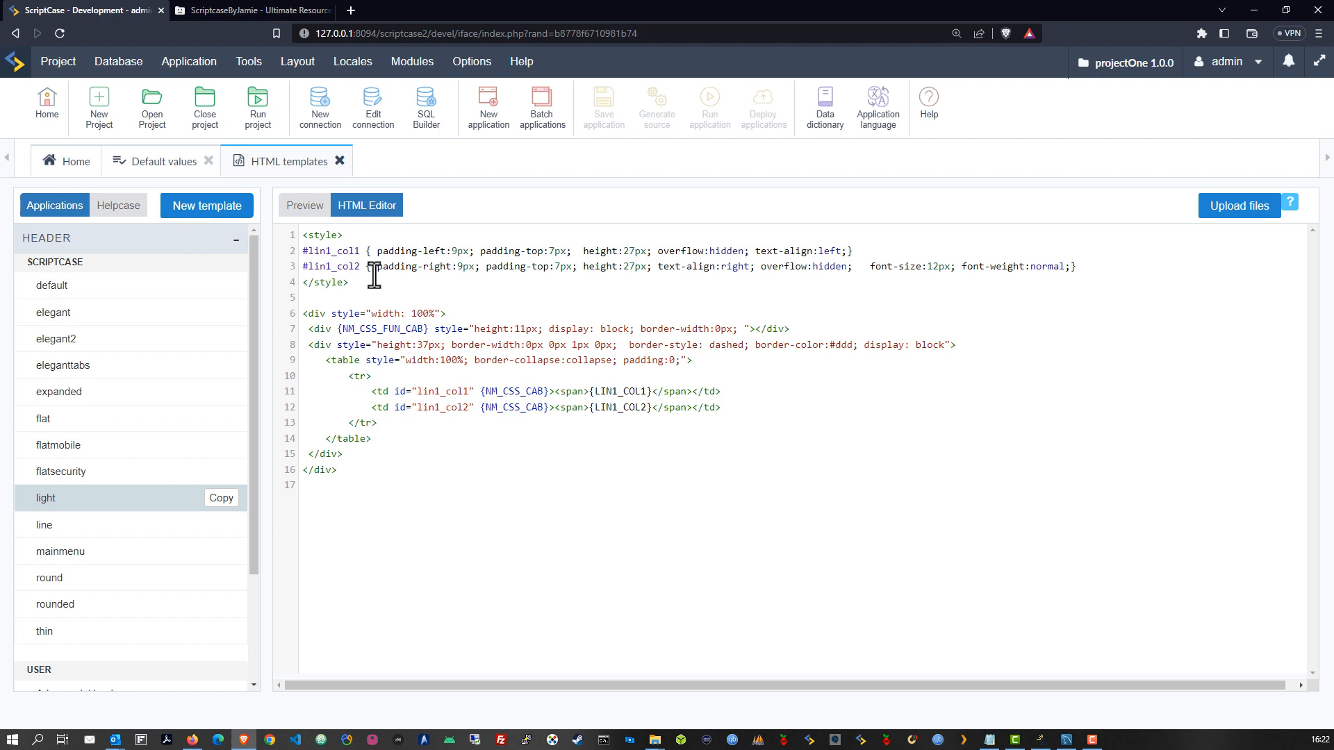
pyautogui.click(387, 474)
pyautogui.moveTo(386, 473); pyautogui.dragTo(298, 214)
pyautogui.rightClick(380, 283)
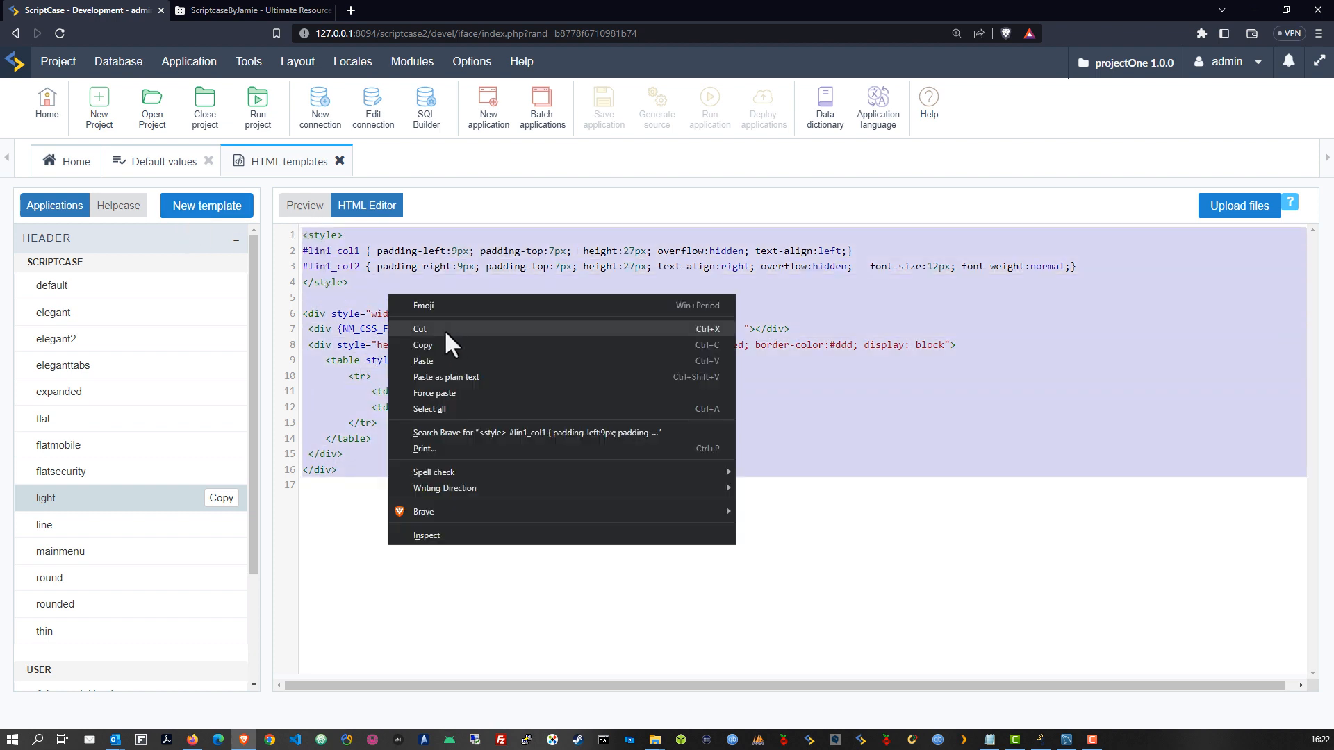
pyautogui.click(427, 345)
pyautogui.click(459, 297)
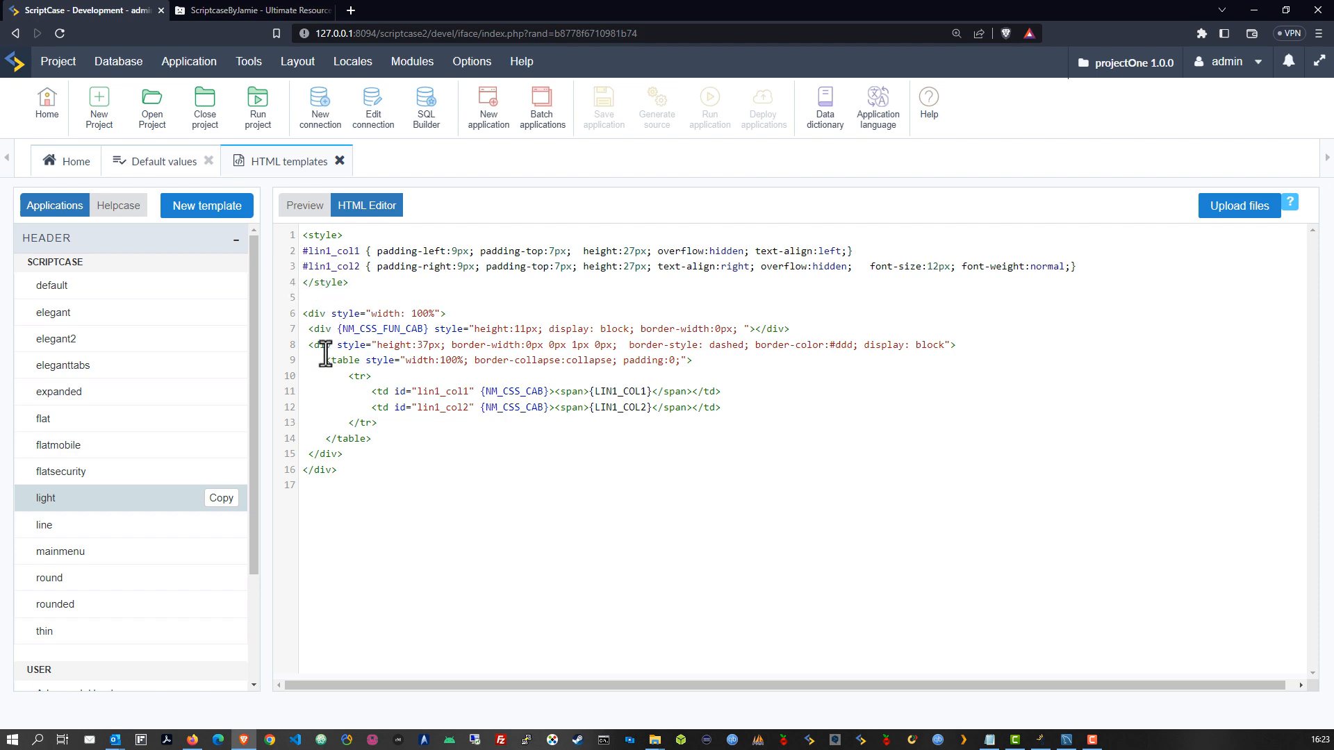
# Create and save a new Header template named pOneHeader in Project mode
pyautogui.click(191, 210)
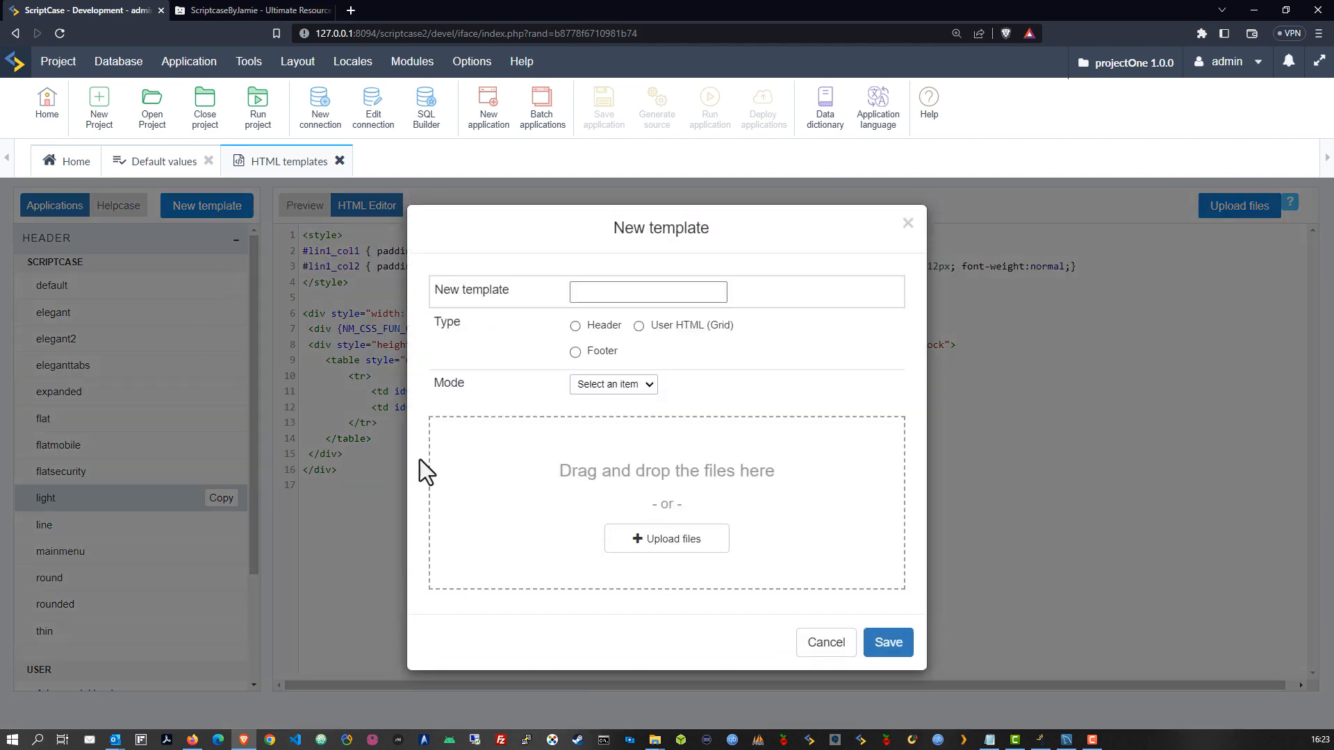
pyautogui.click(607, 295)
pyautogui.write('pOneHeader')
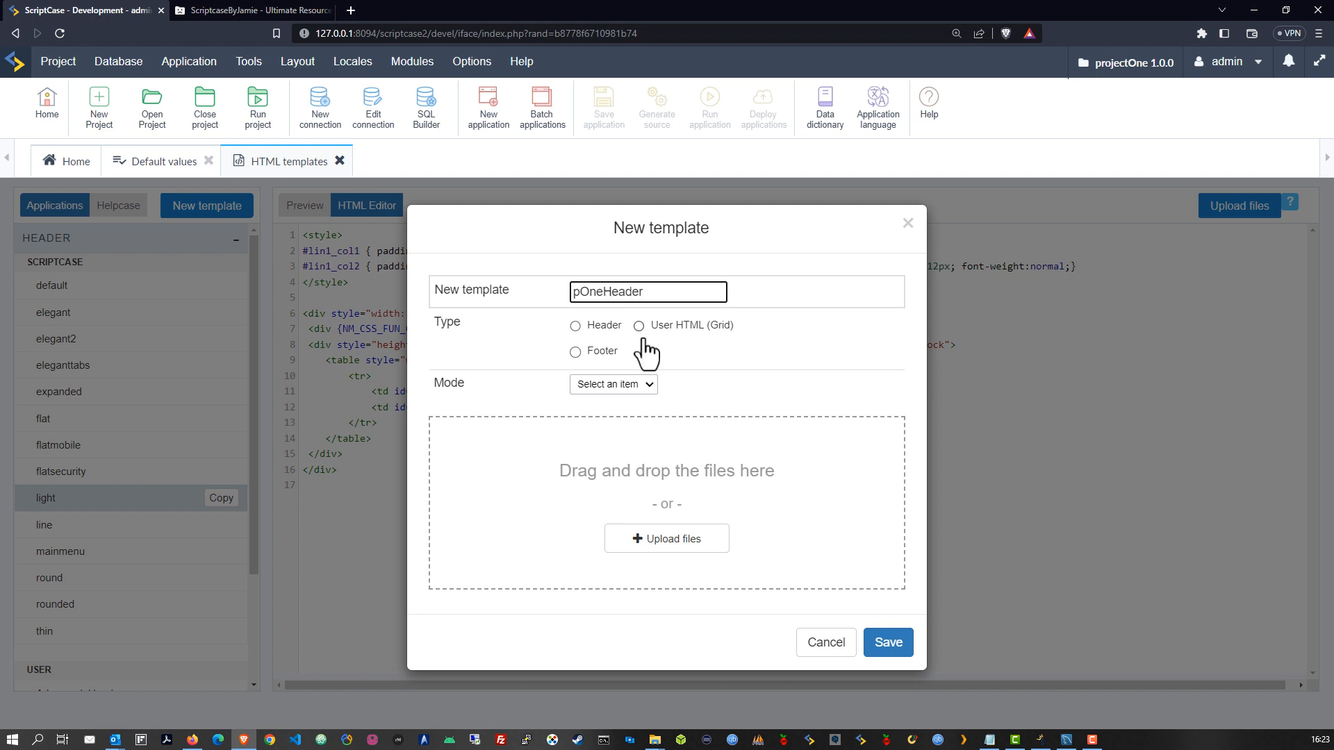
pyautogui.click(574, 325)
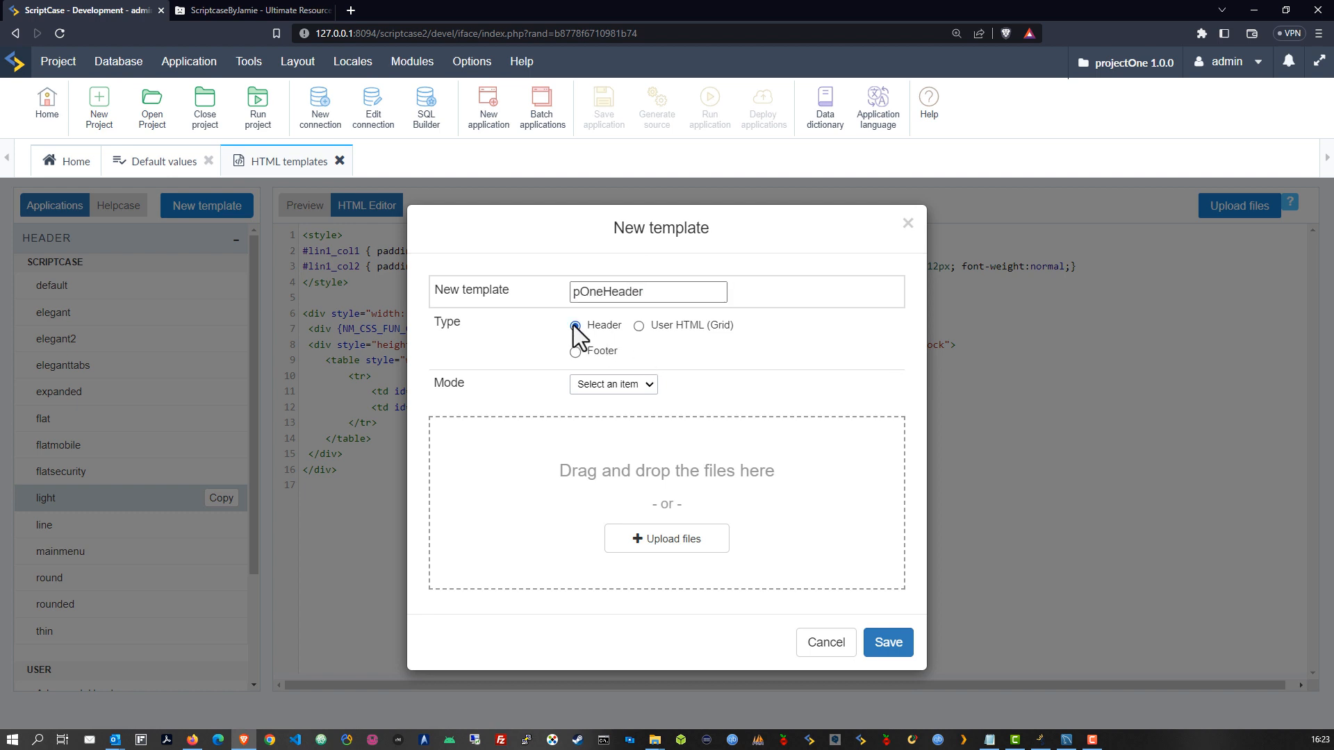
pyautogui.click(600, 386)
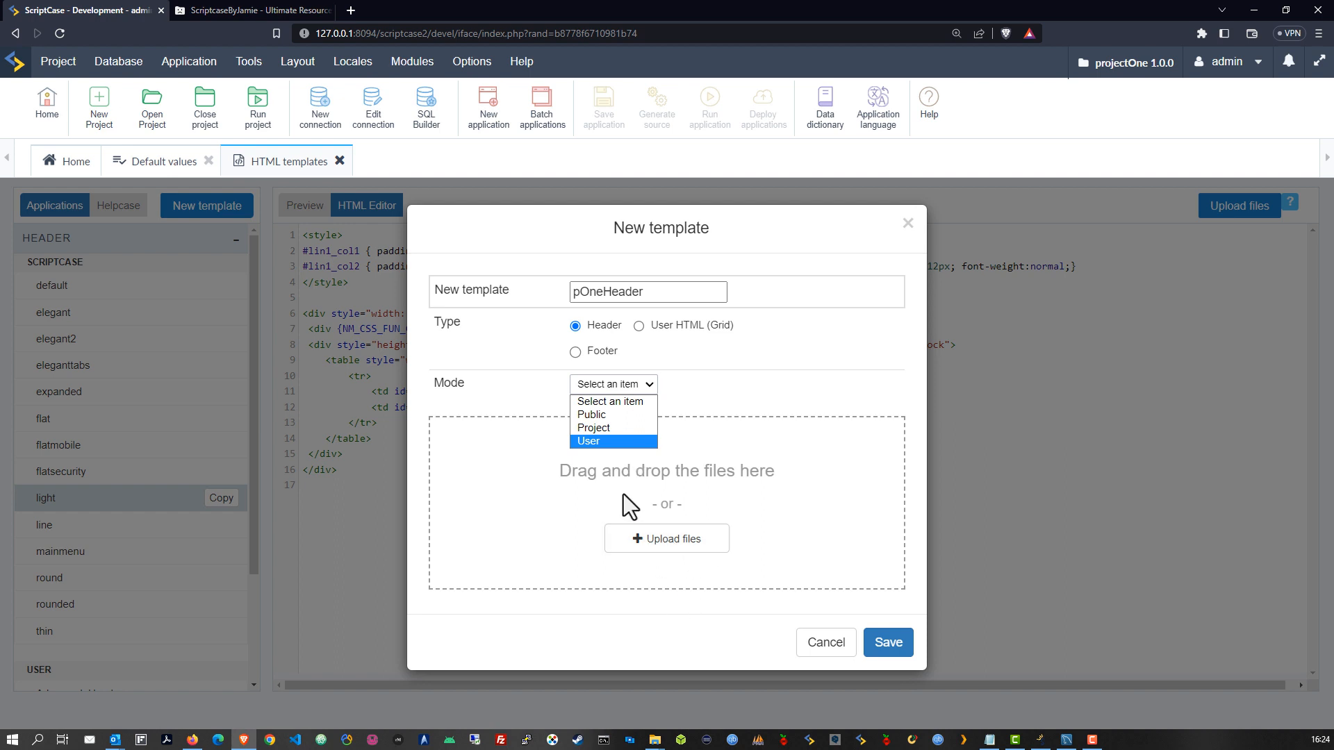
pyautogui.click(593, 427)
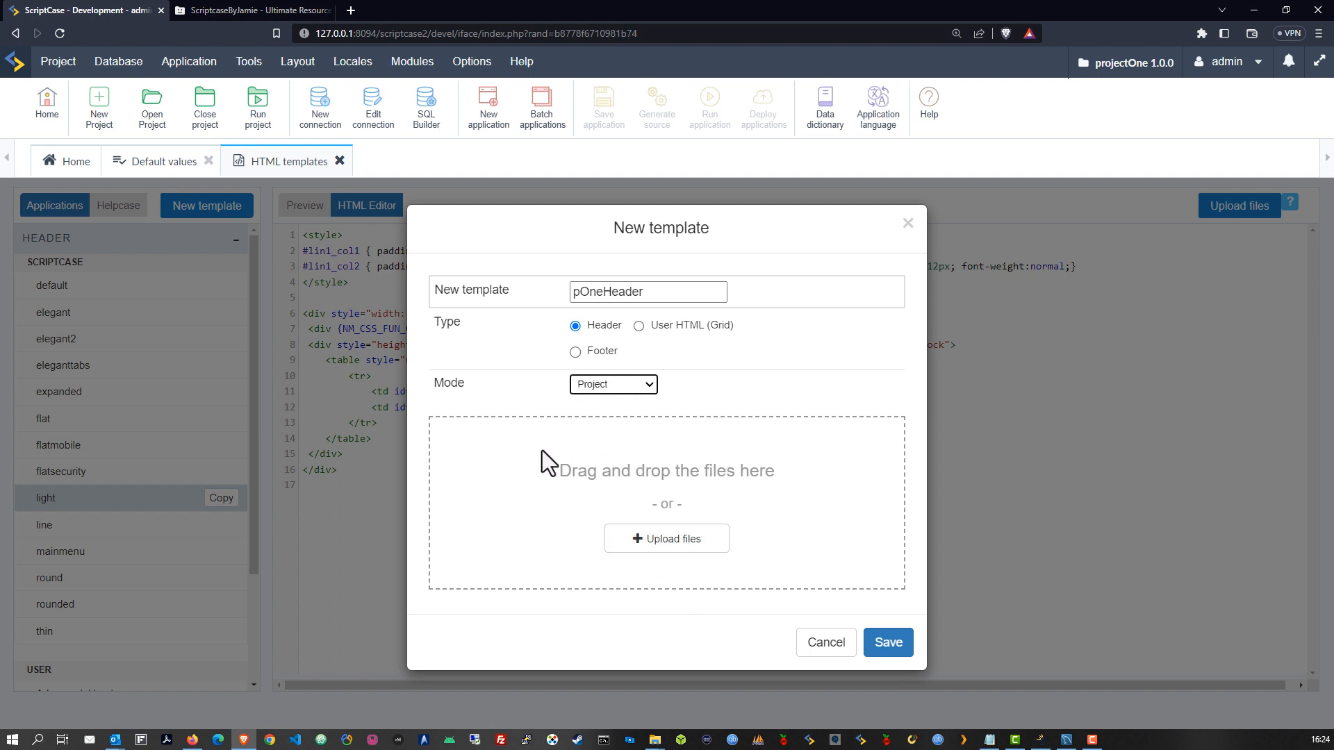
pyautogui.click(887, 650)
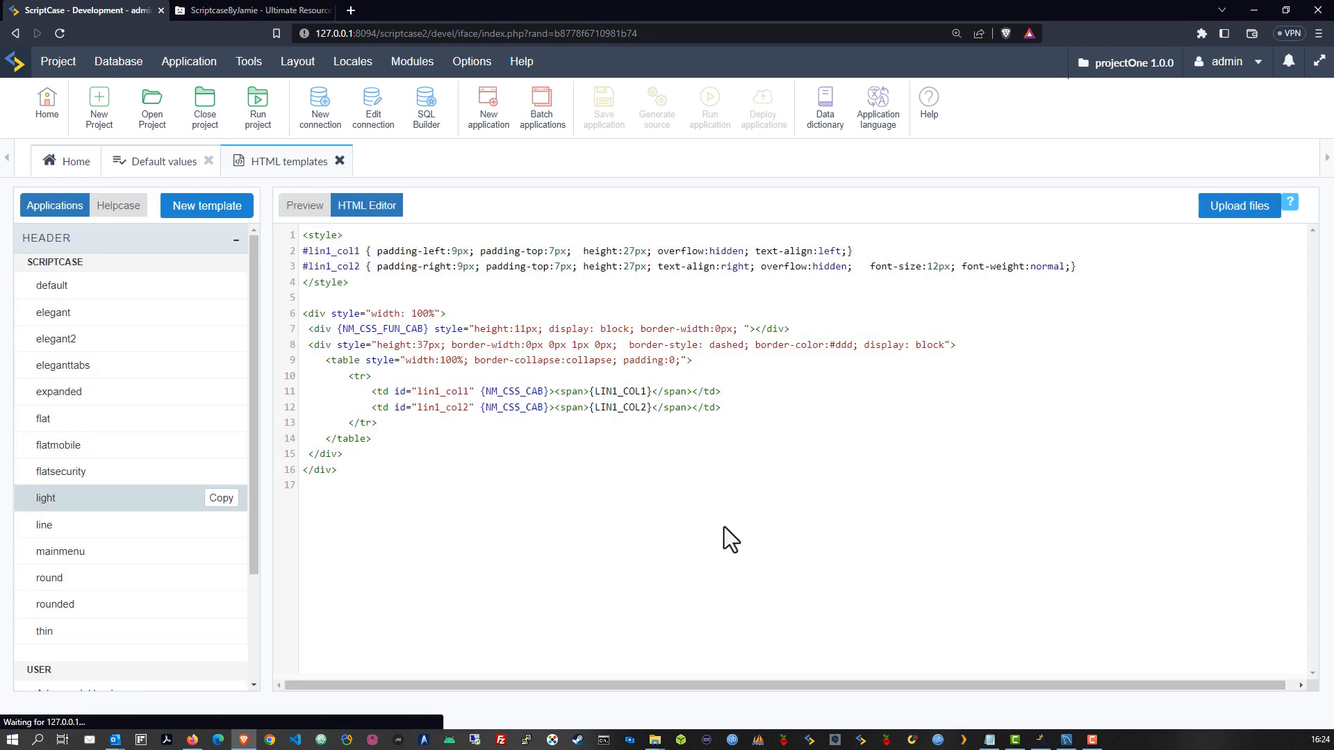
pyautogui.click(374, 246)
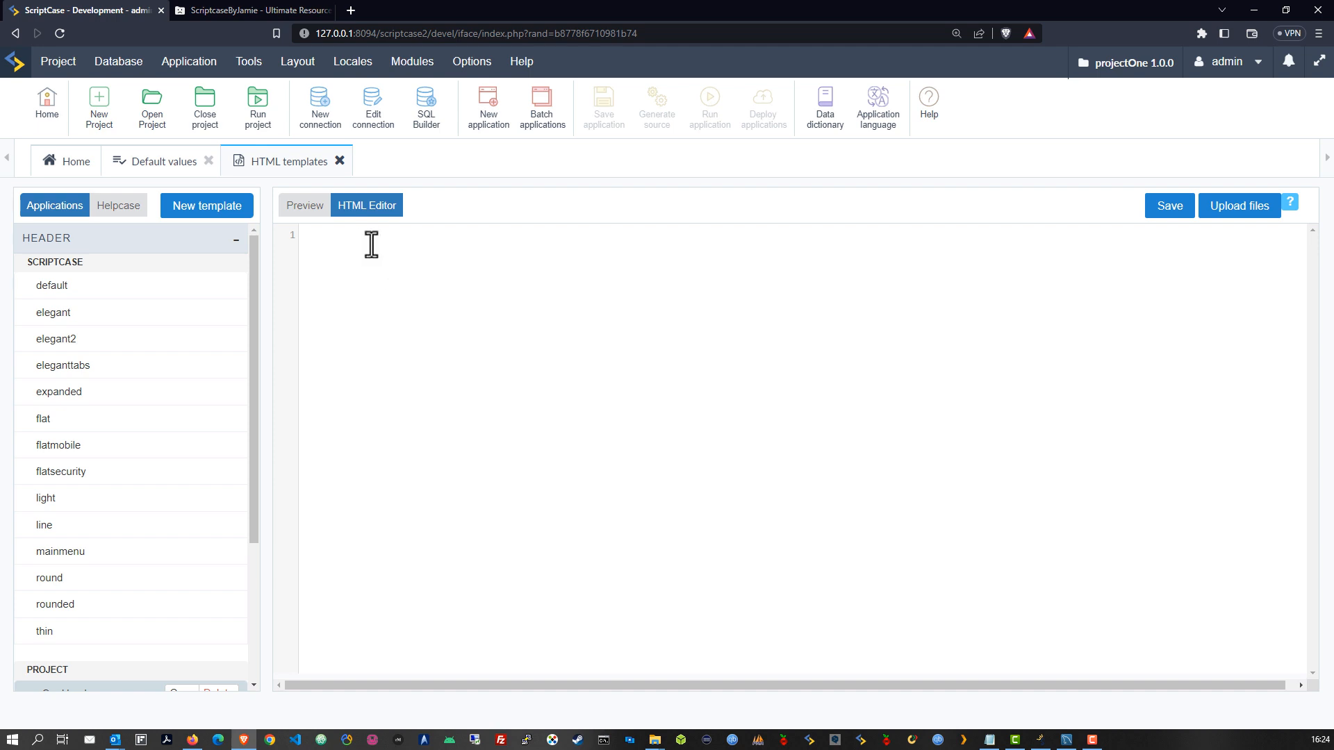
pyautogui.hotkey('ctrl', 'v')
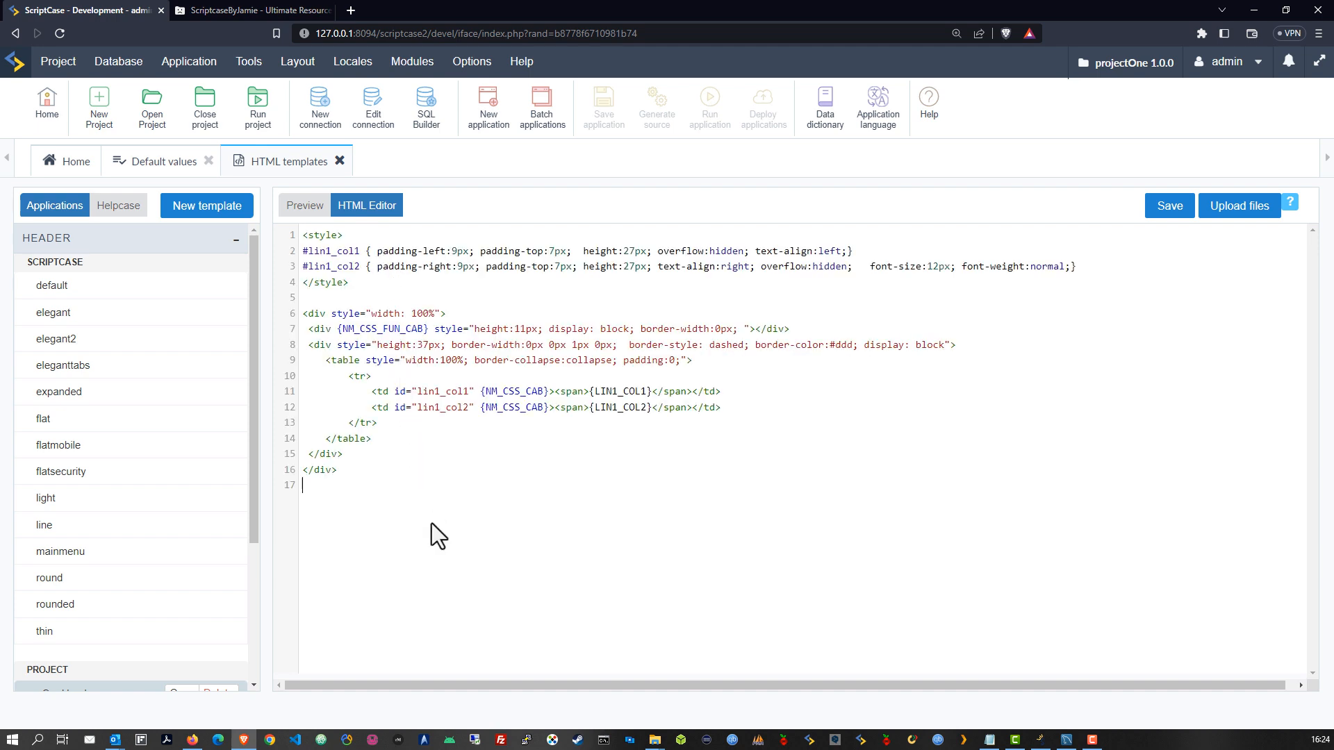
pyautogui.moveTo(348, 470); pyautogui.dragTo(277, 236)
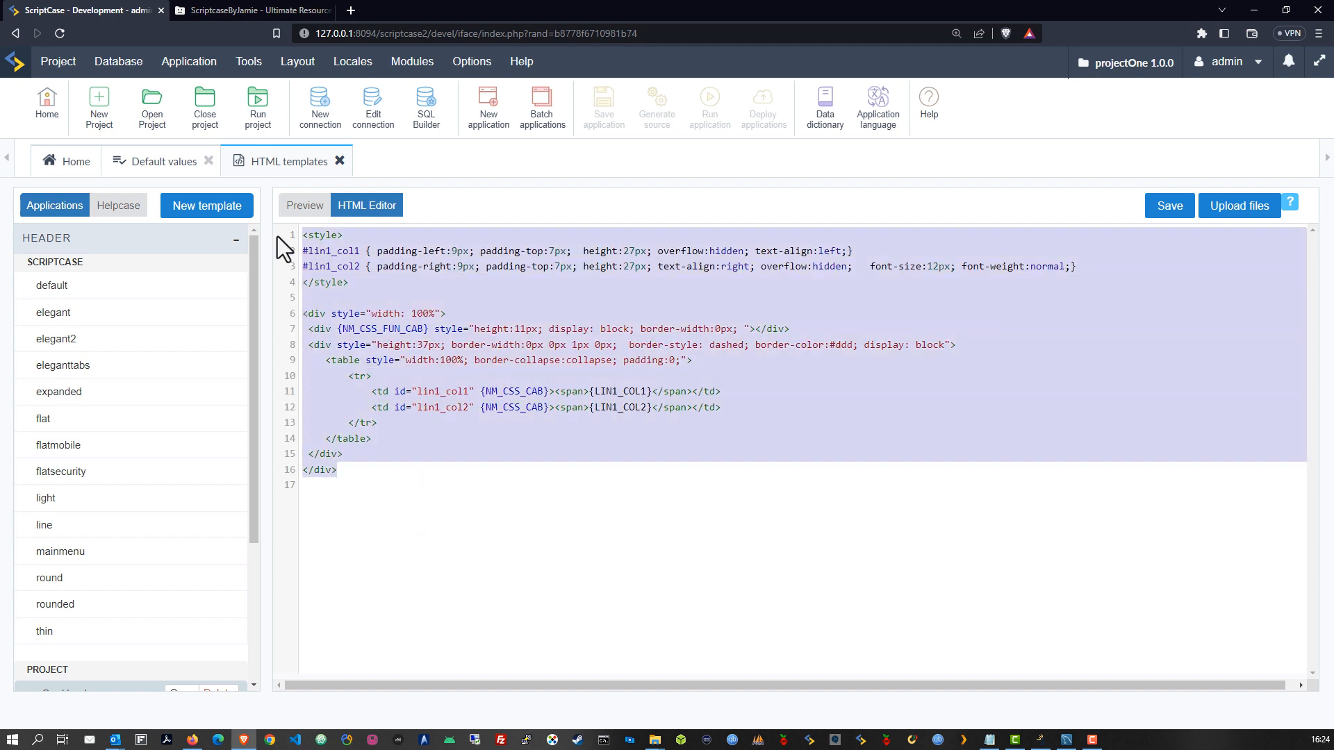
pyautogui.click(403, 496)
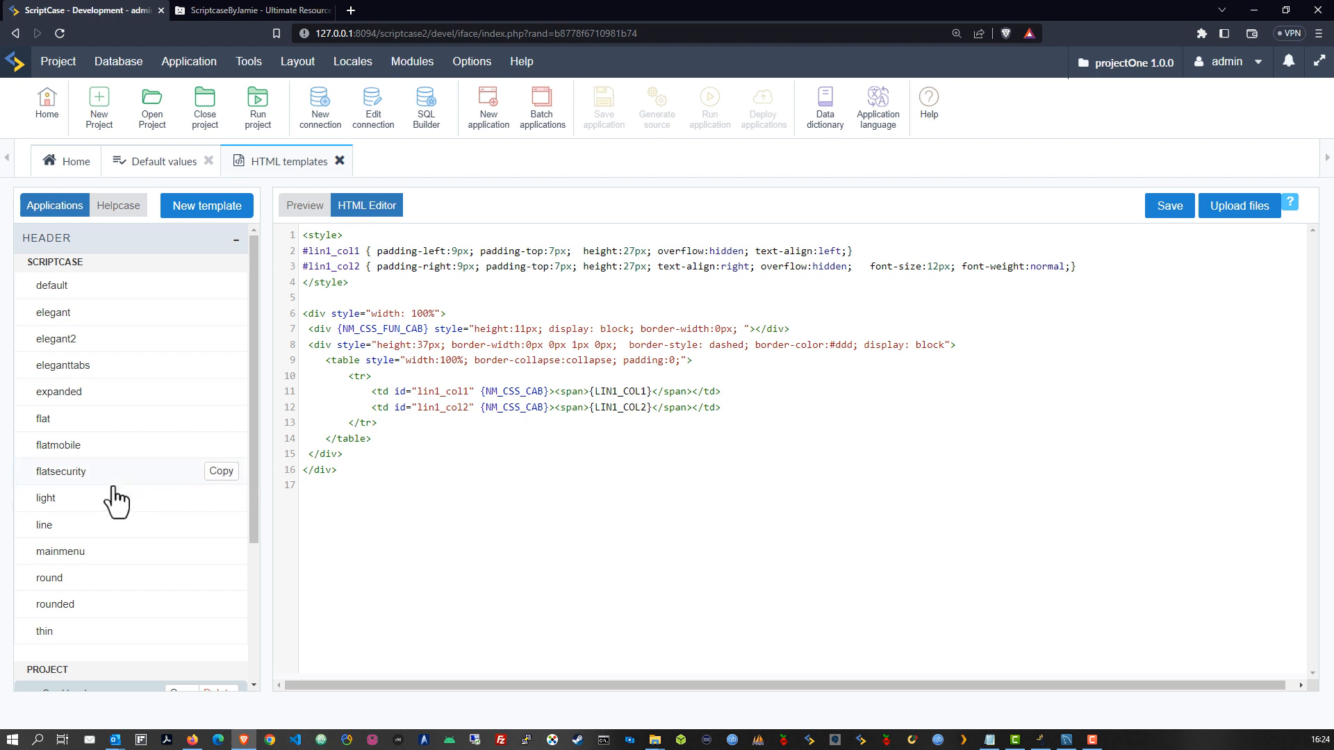
pyautogui.scroll(-3, 90, 521)
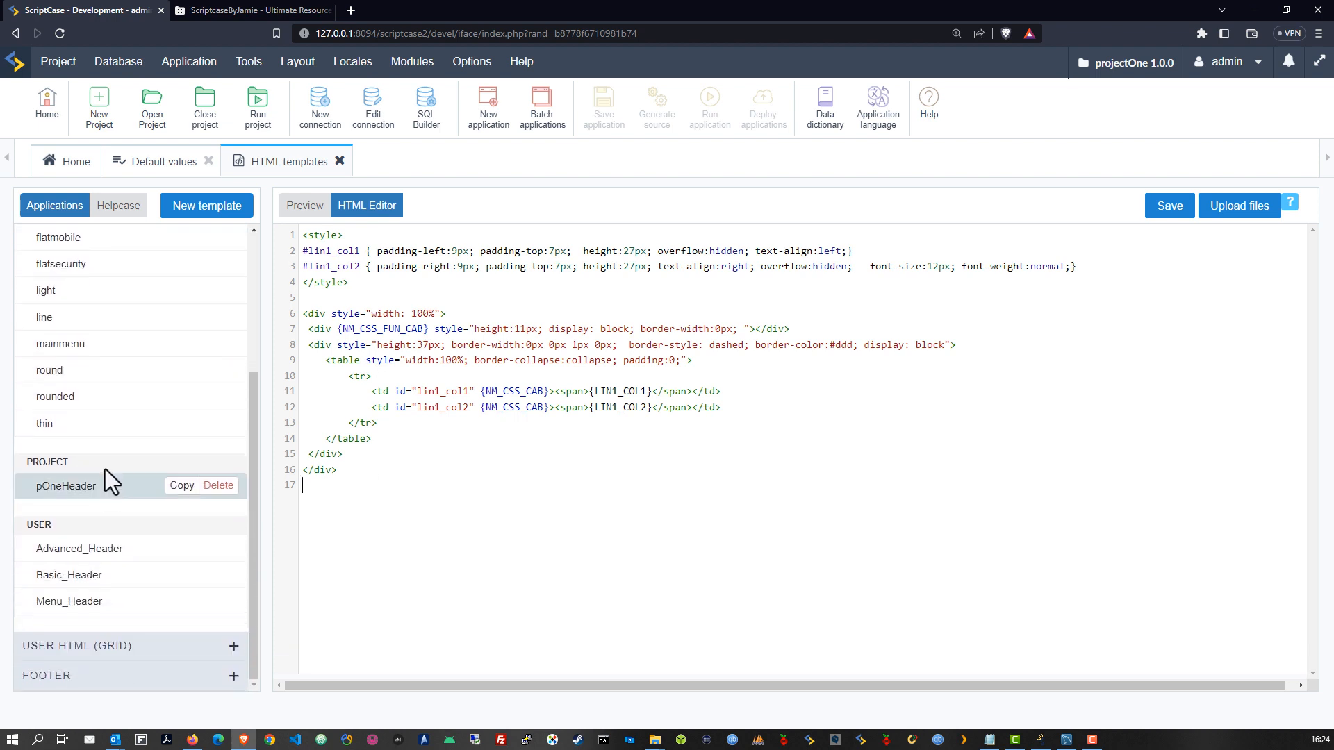
pyautogui.scroll(3, 122, 479)
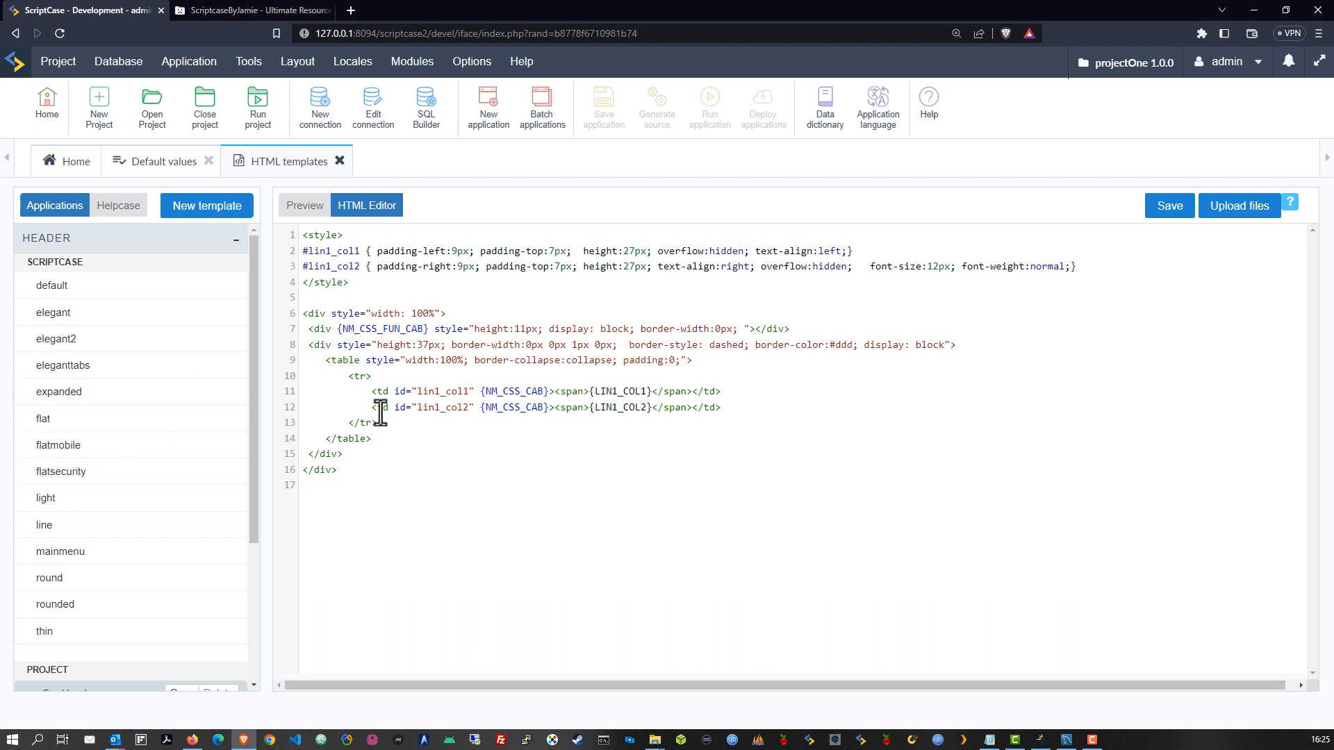
# Inspect the template's placeholders, including {NM_CSS_FUN_CAB}, NM_CSS_CAB and LIN1_COL1
pyautogui.click(589, 489)
pyautogui.moveTo(338, 329); pyautogui.dragTo(428, 330)
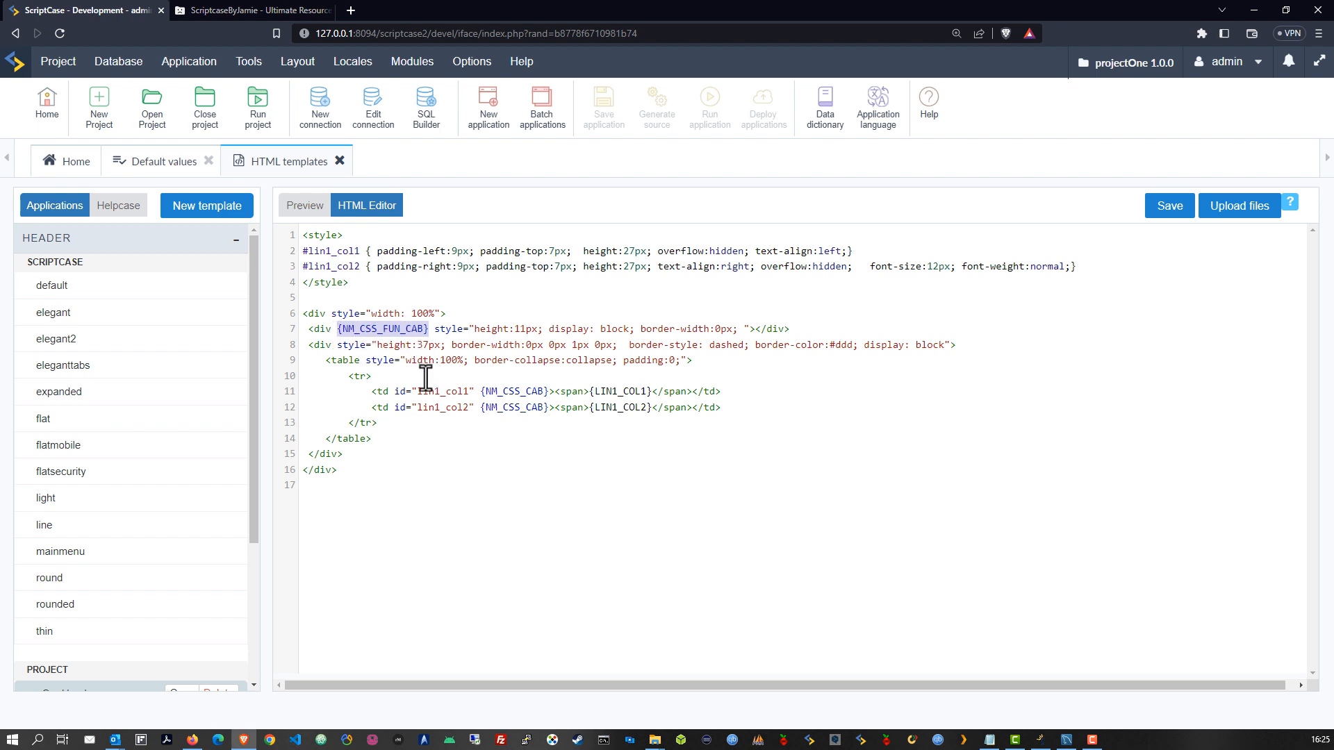
pyautogui.doubleClick(500, 391)
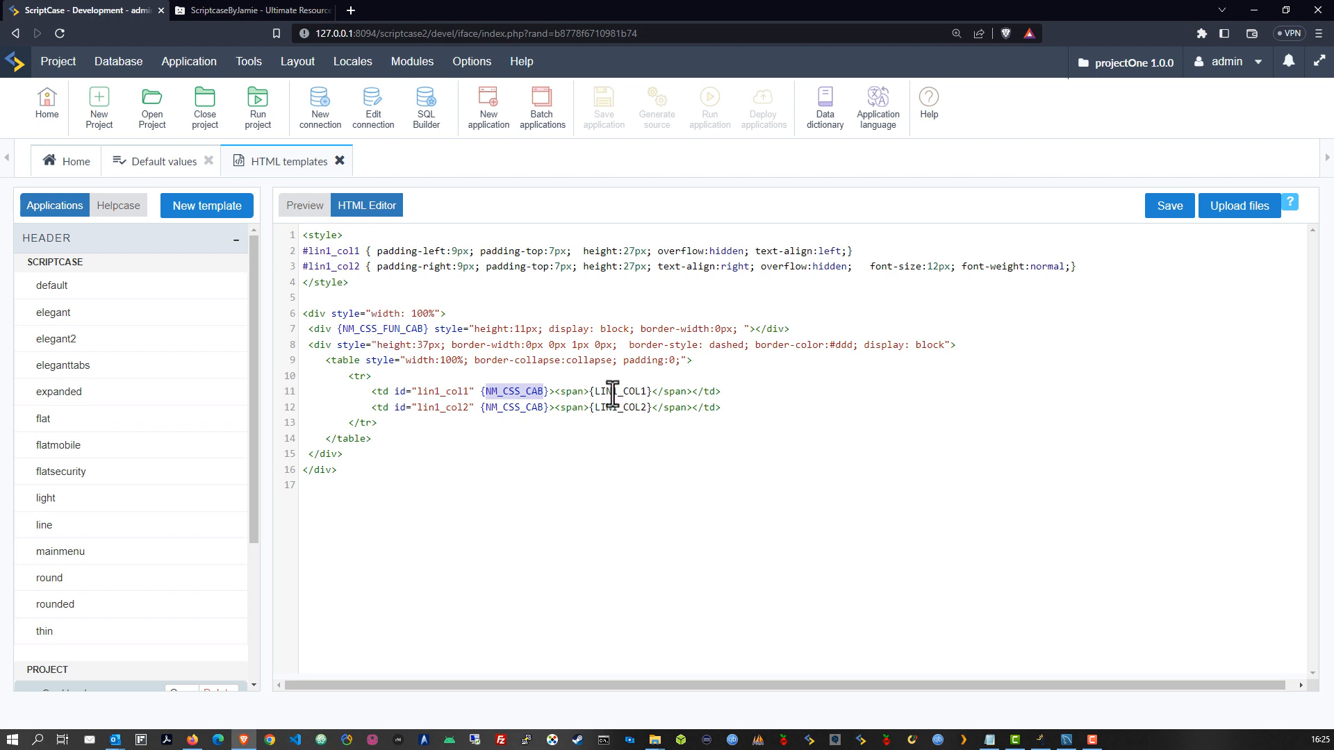
pyautogui.click(400, 329)
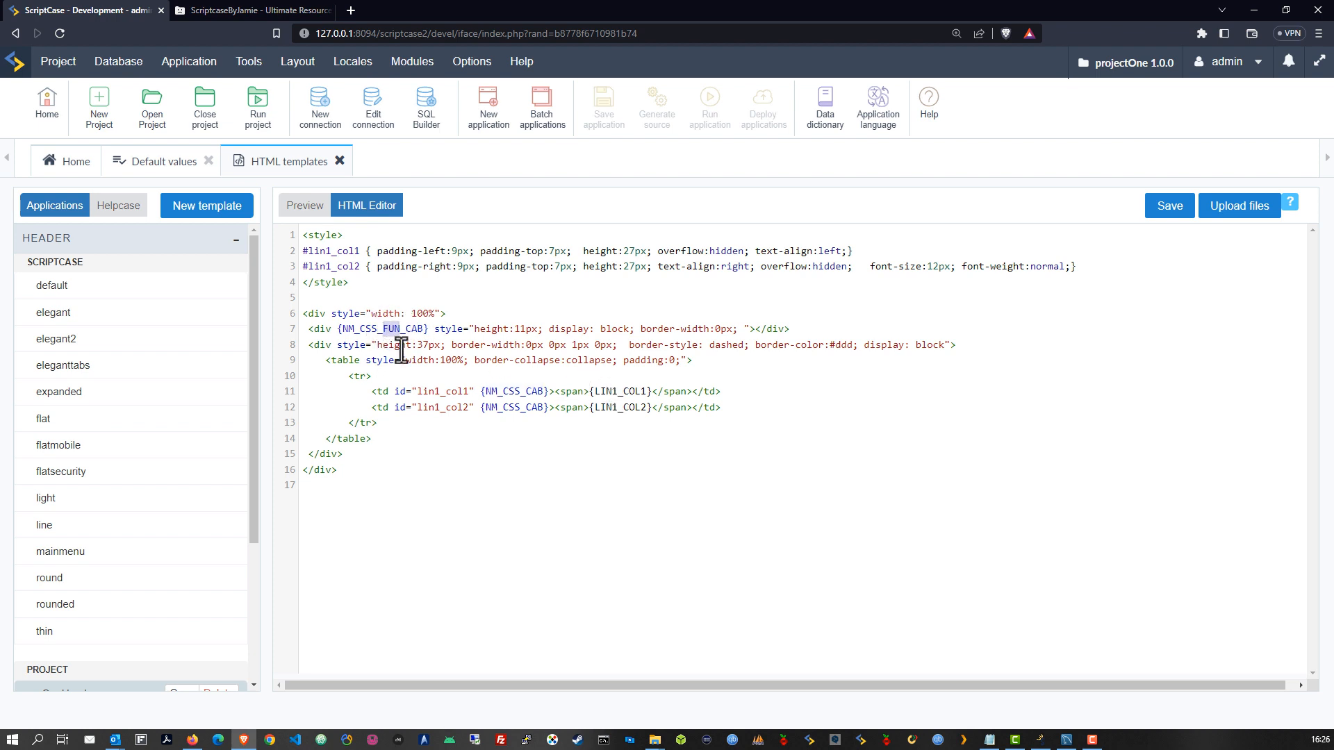
pyautogui.click(604, 391)
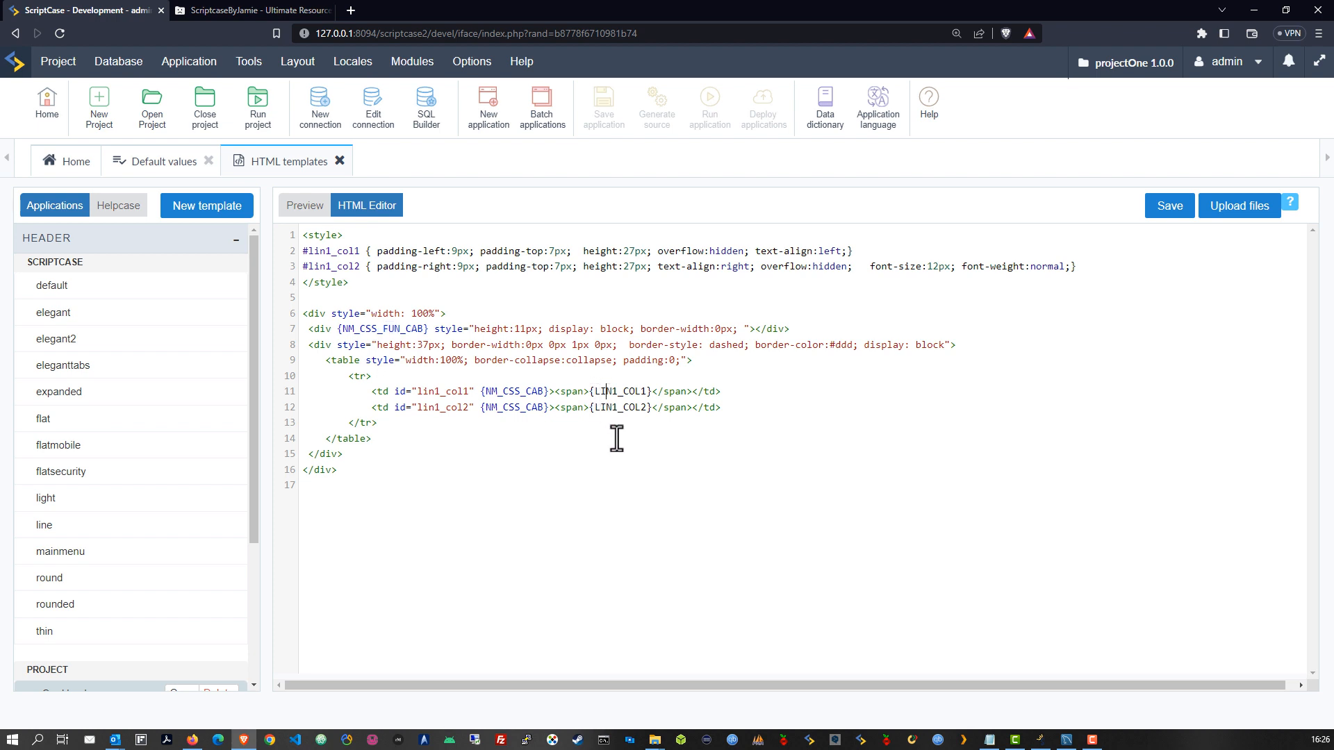
pyautogui.moveTo(595, 391); pyautogui.dragTo(647, 391)
pyautogui.click(596, 392)
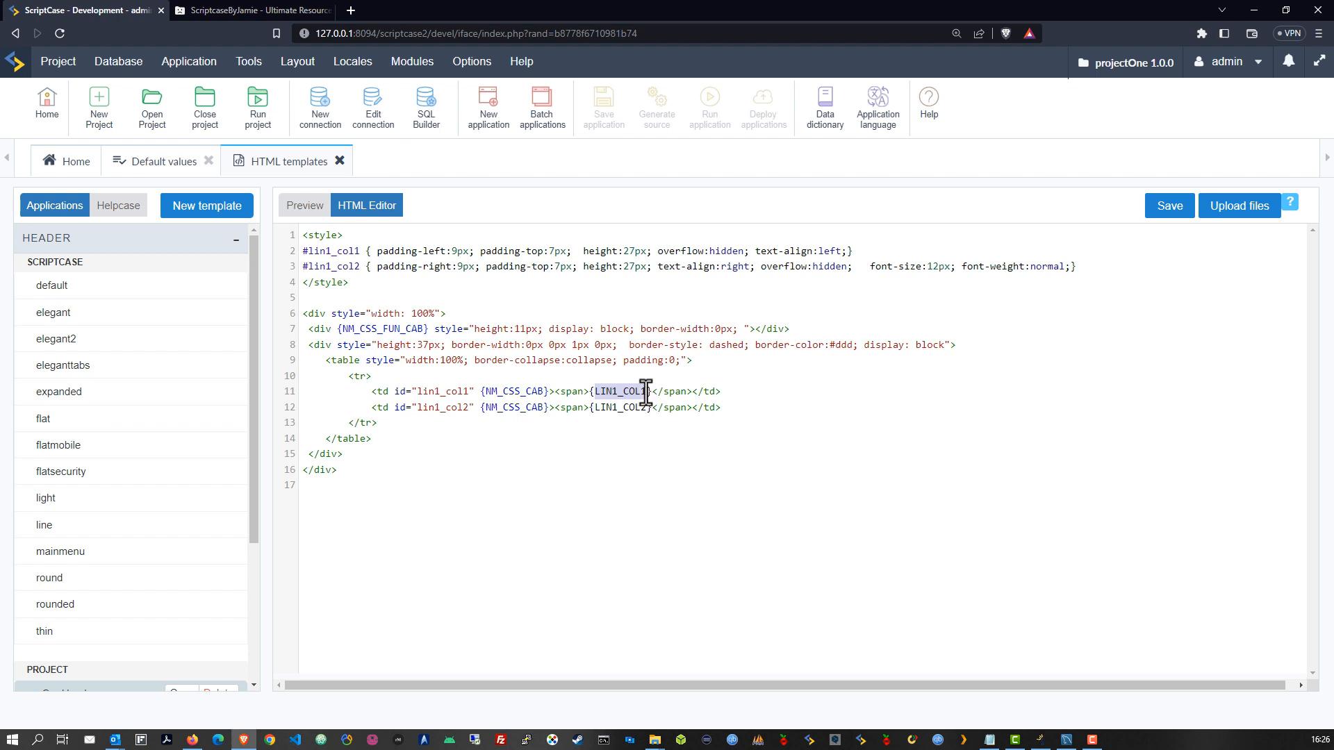
pyautogui.click(646, 433)
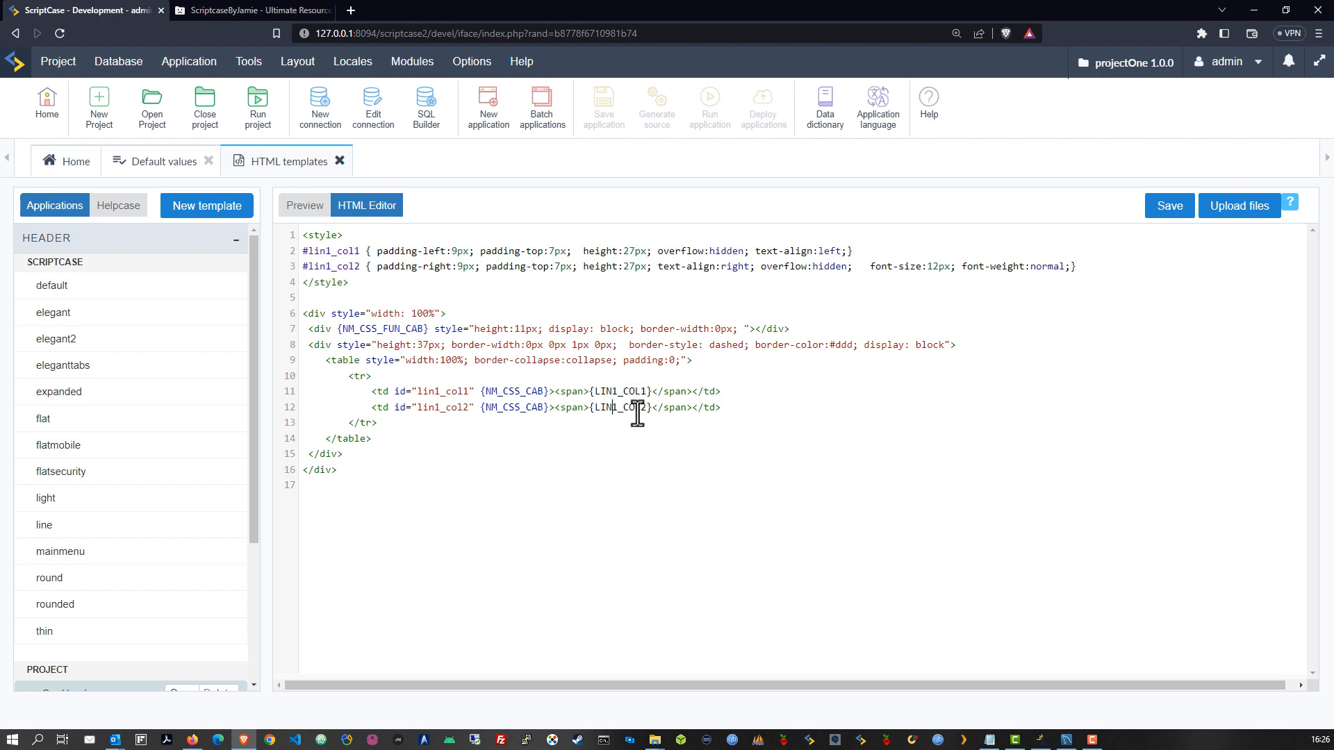
# Rename the placeholders to LIN1_COL1_logo and LIN1_COL2_title, save the template, and return to Default values
pyautogui.click(623, 392)
pyautogui.click(647, 392)
pyautogui.write('_logo')
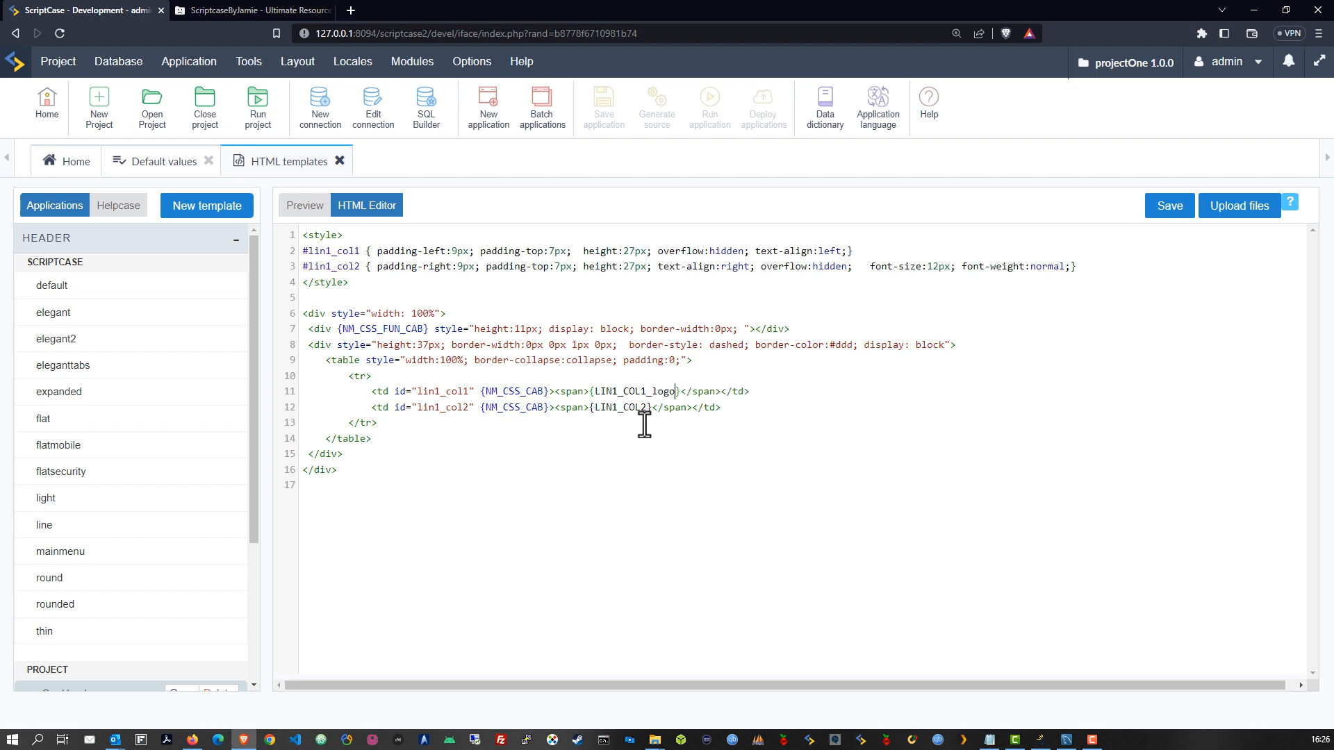
pyautogui.click(647, 408)
pyautogui.write('_title')
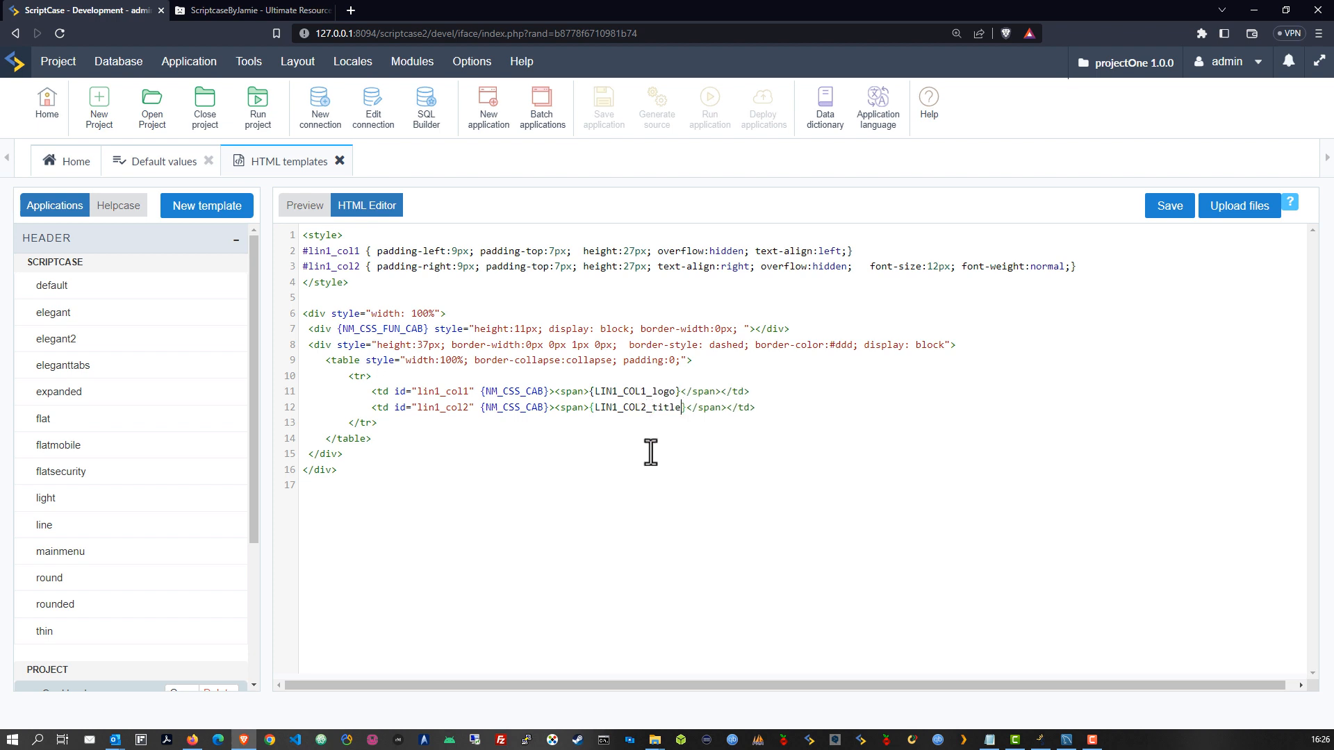
pyautogui.click(651, 452)
pyautogui.click(1159, 210)
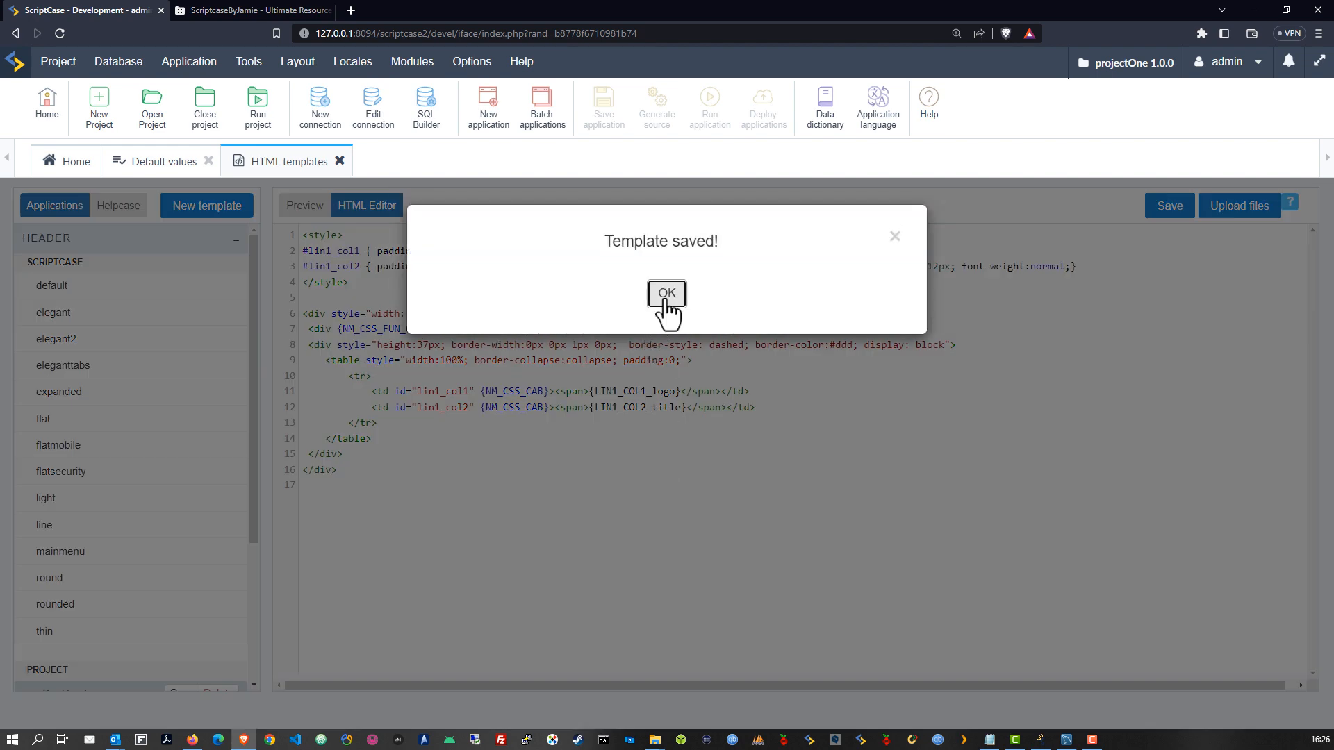
pyautogui.click(666, 294)
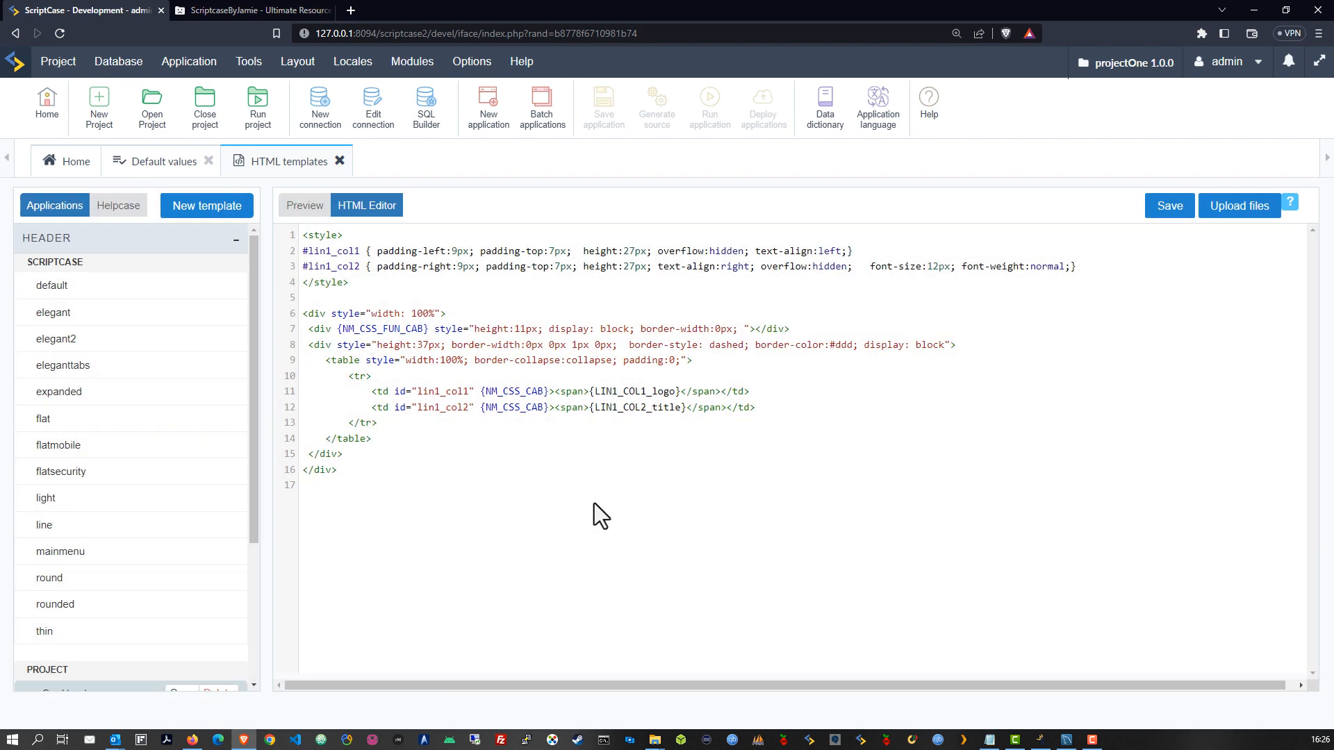
pyautogui.click(153, 174)
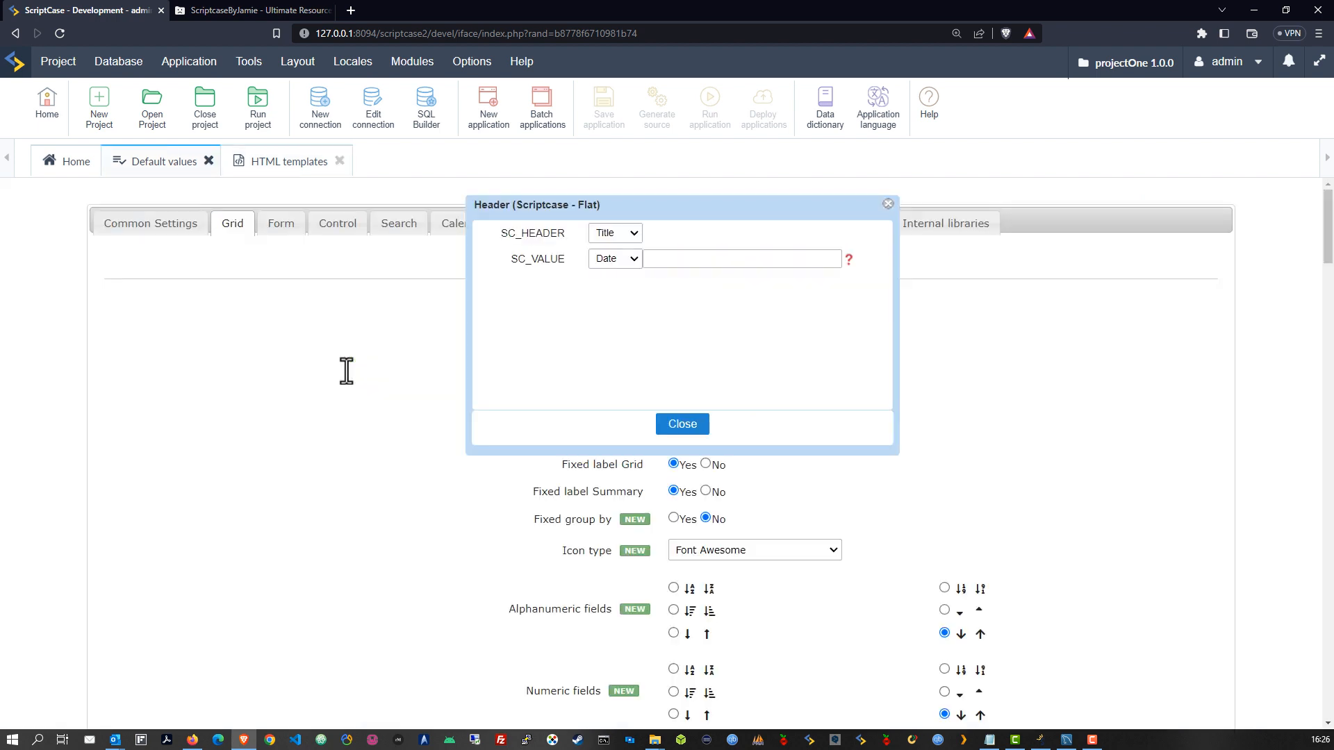
# Close the Flat header dialog and save the Grid default values unchanged
pyautogui.click(887, 204)
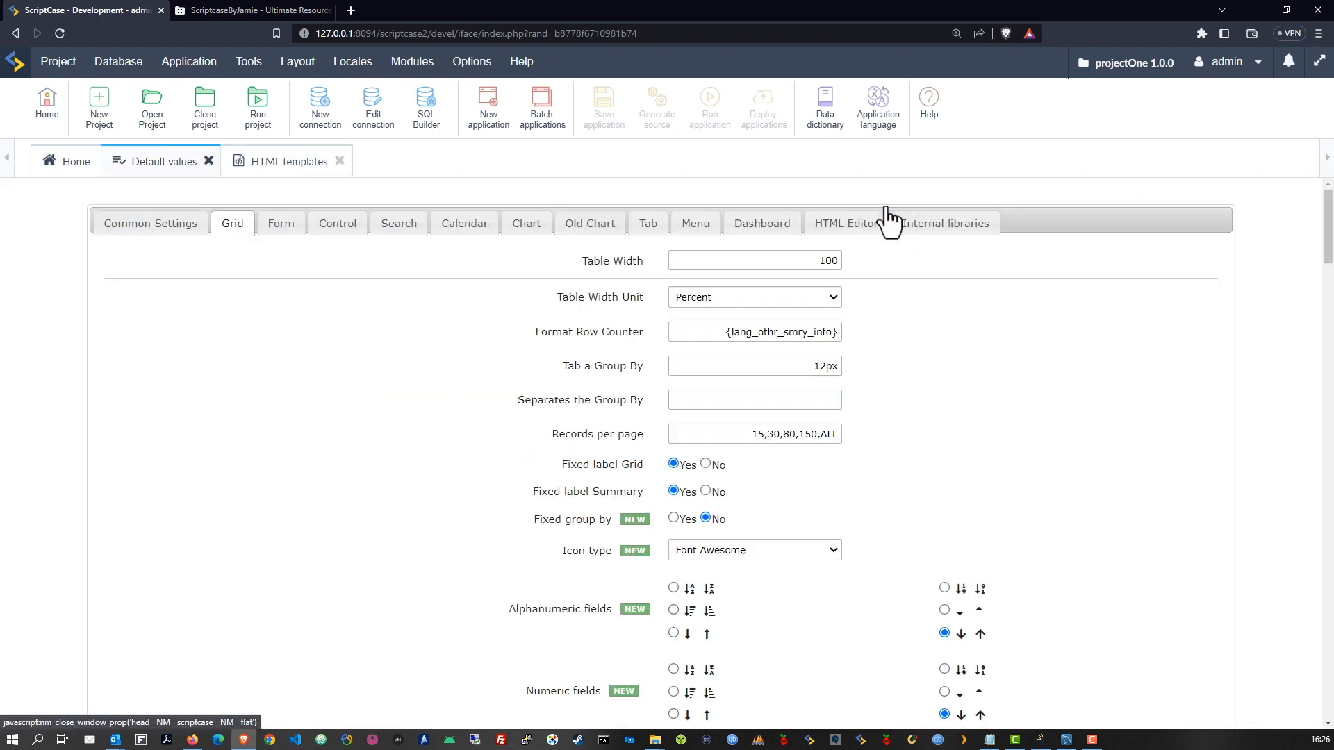
pyautogui.scroll(-3, 798, 465)
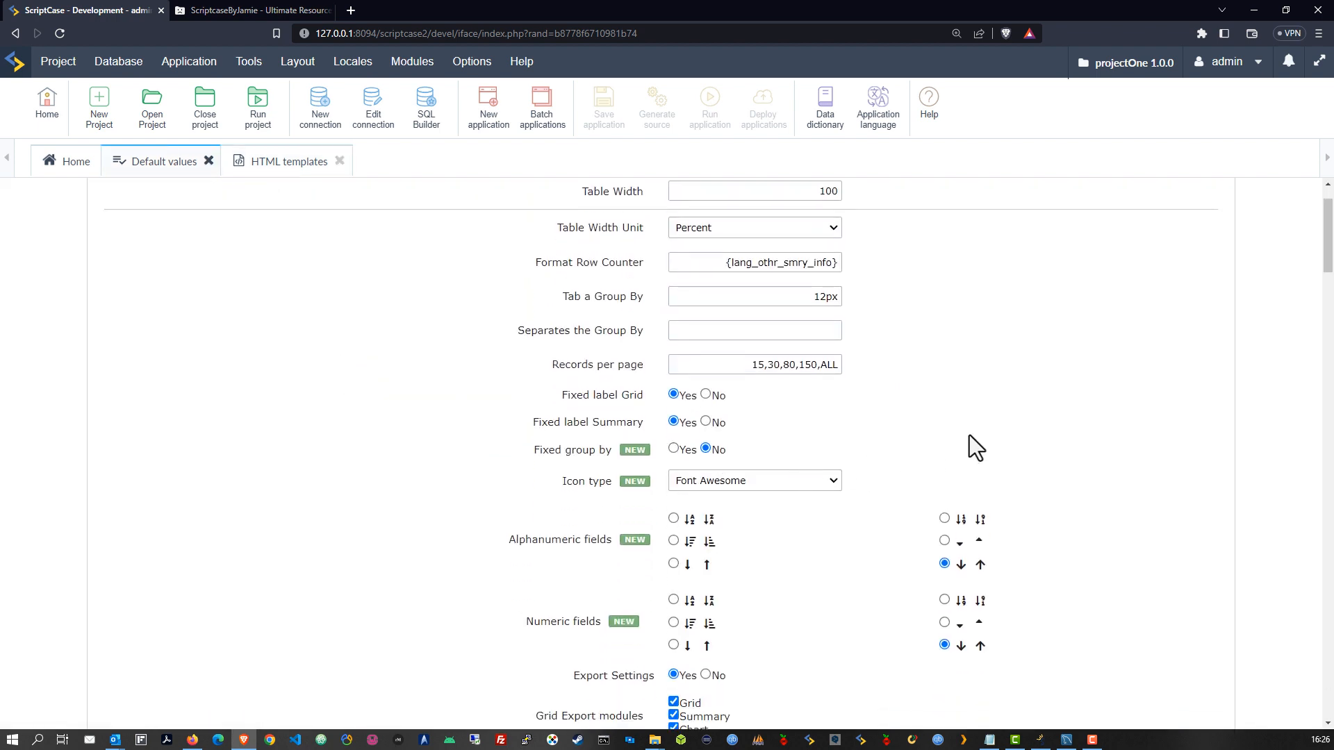
pyautogui.scroll(-9, 841, 493)
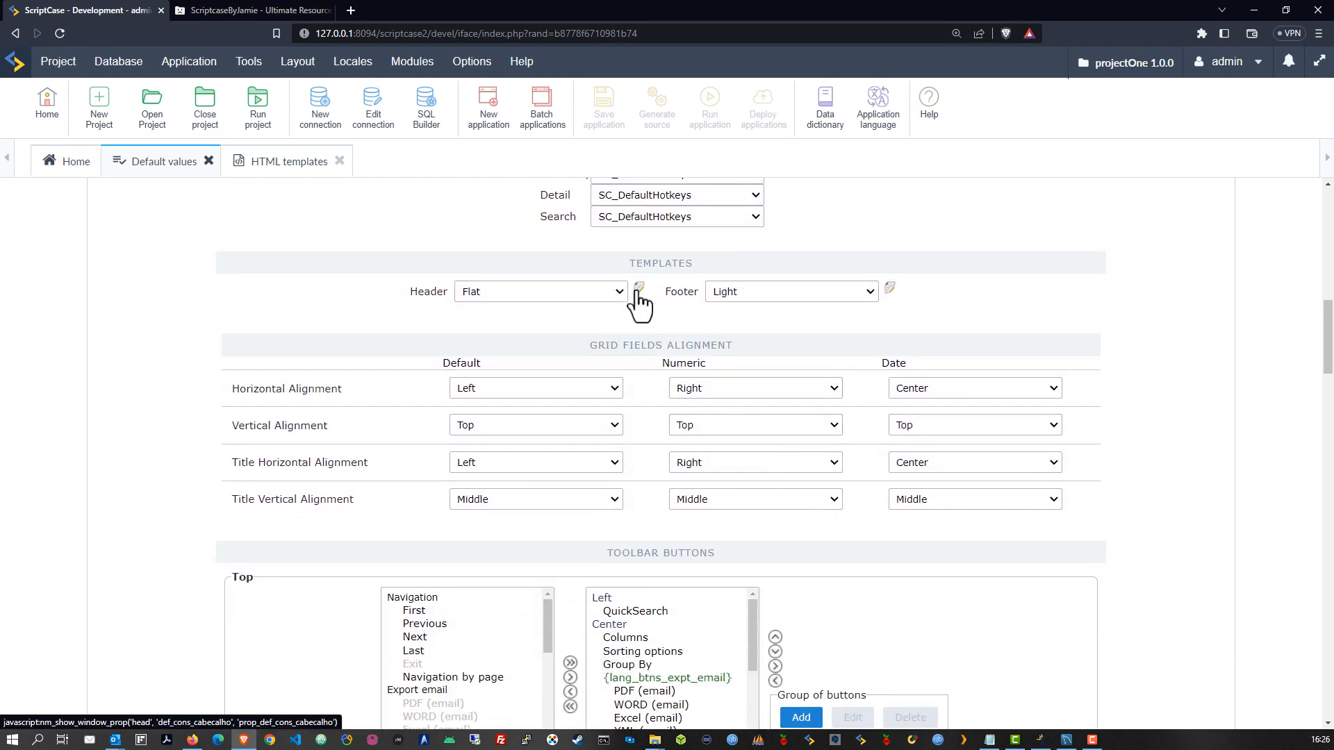
pyautogui.click(617, 293)
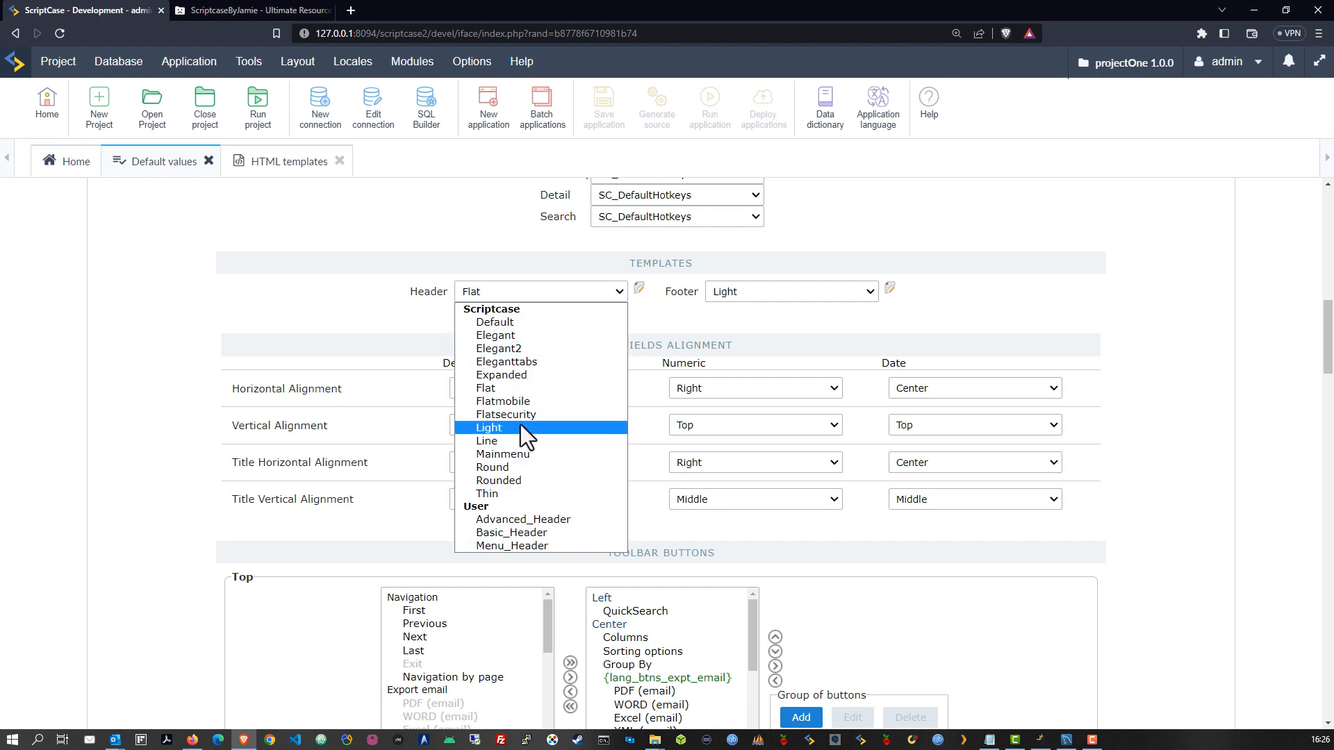
pyautogui.click(179, 196)
pyautogui.scroll(-20, 744, 521)
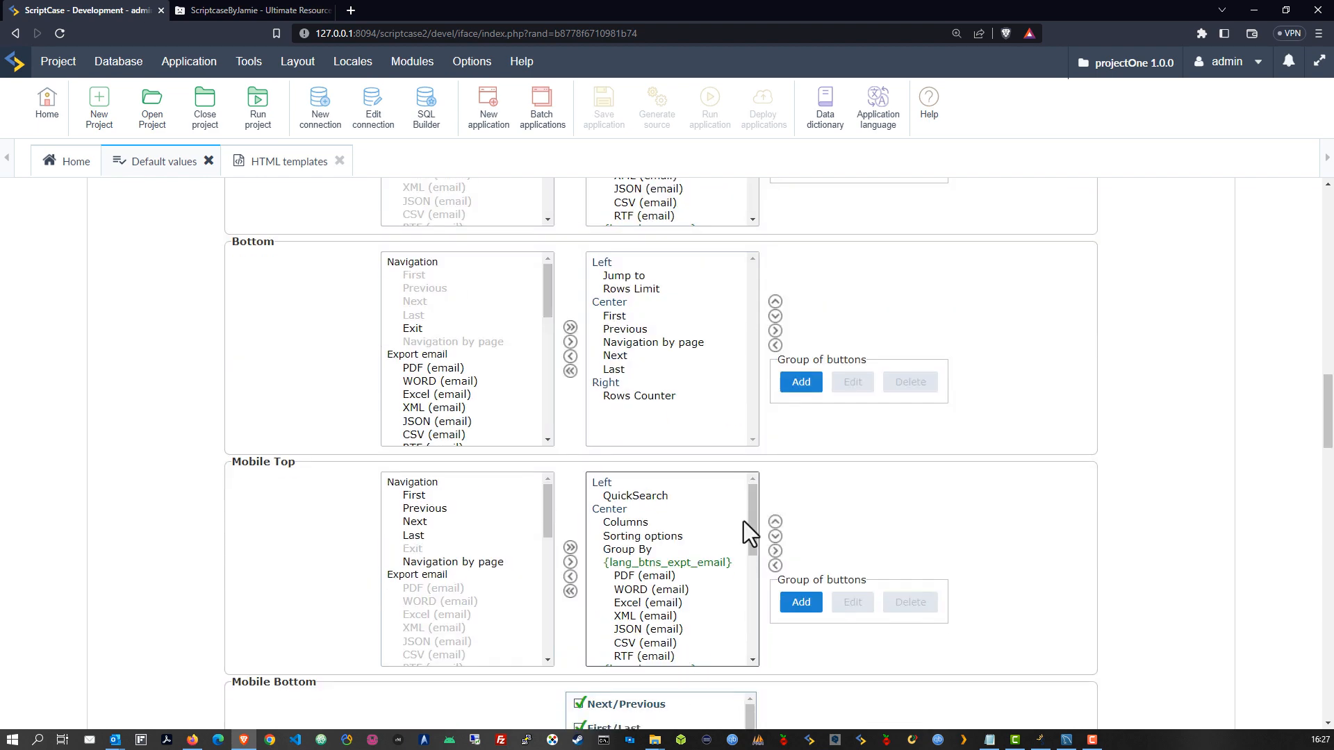
pyautogui.scroll(-10, 903, 625)
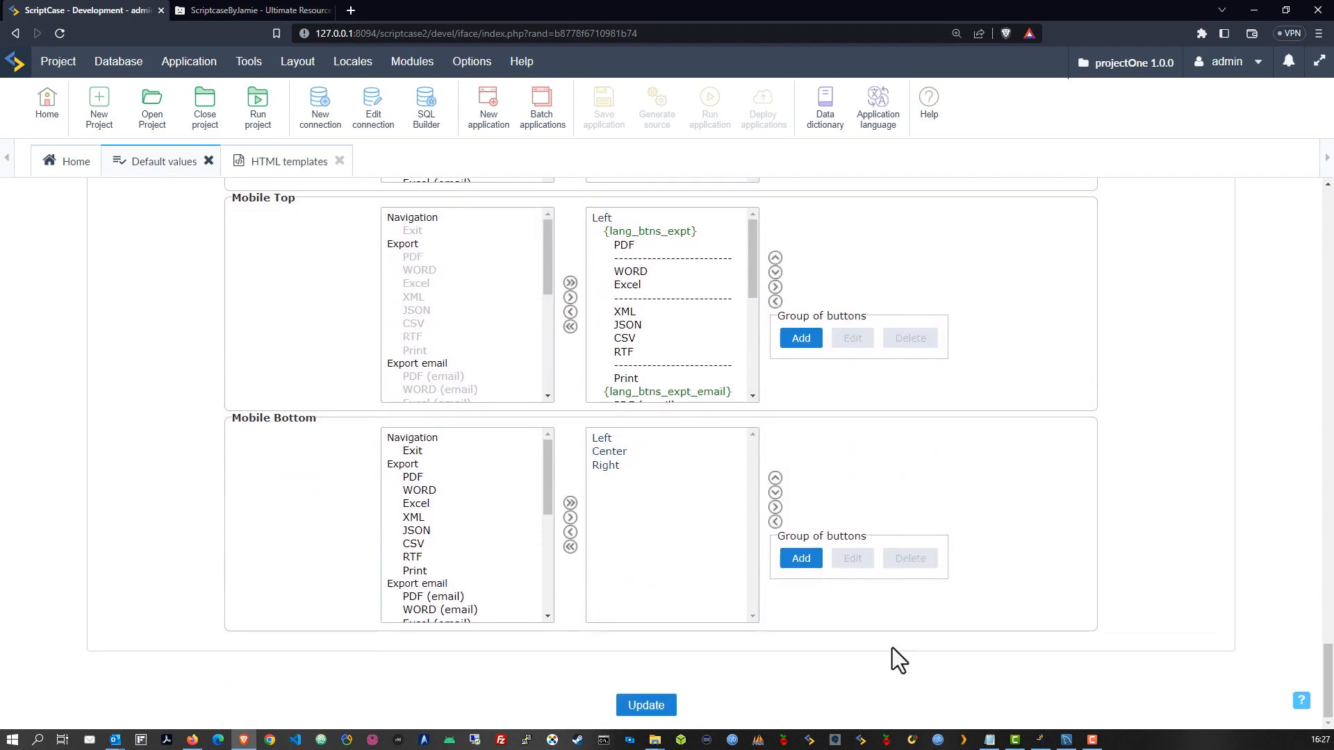
pyautogui.click(647, 705)
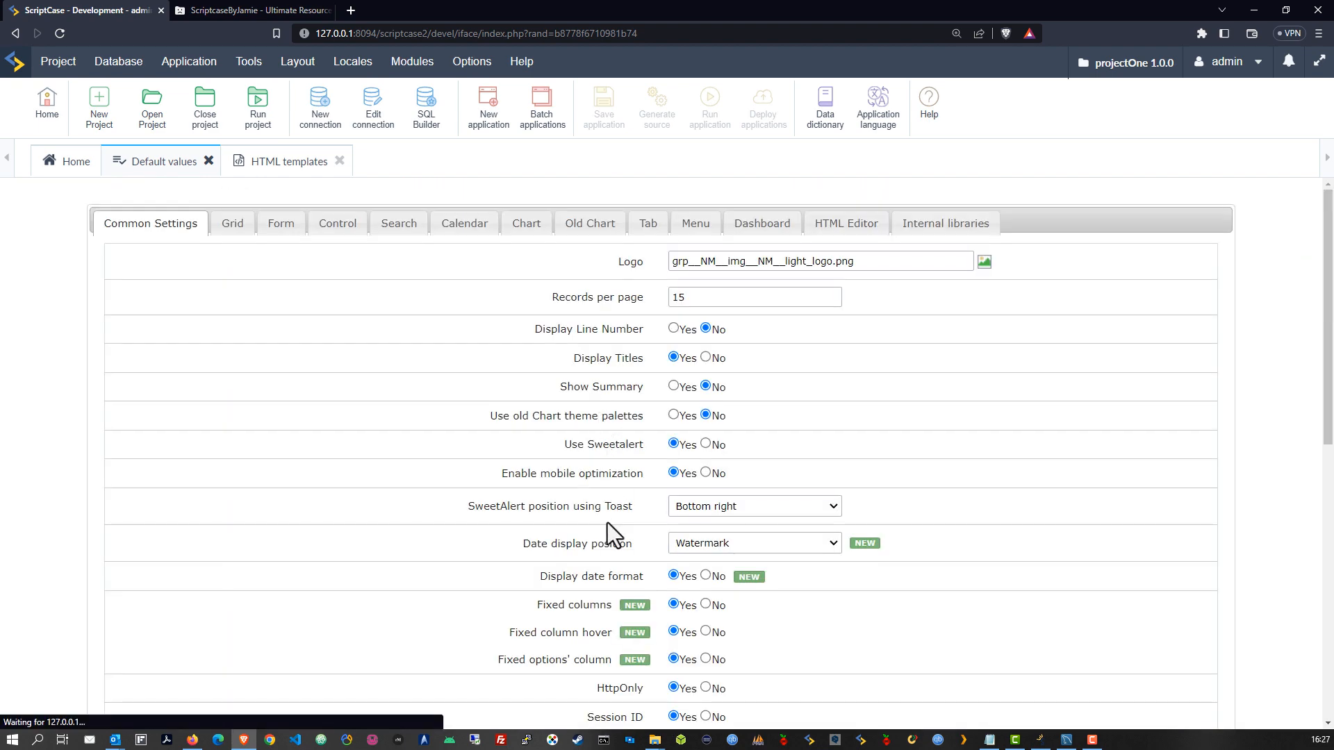
# Set the Grid default Header template to POneHeader and update the default values
pyautogui.click(233, 223)
pyautogui.scroll(-15, 639, 473)
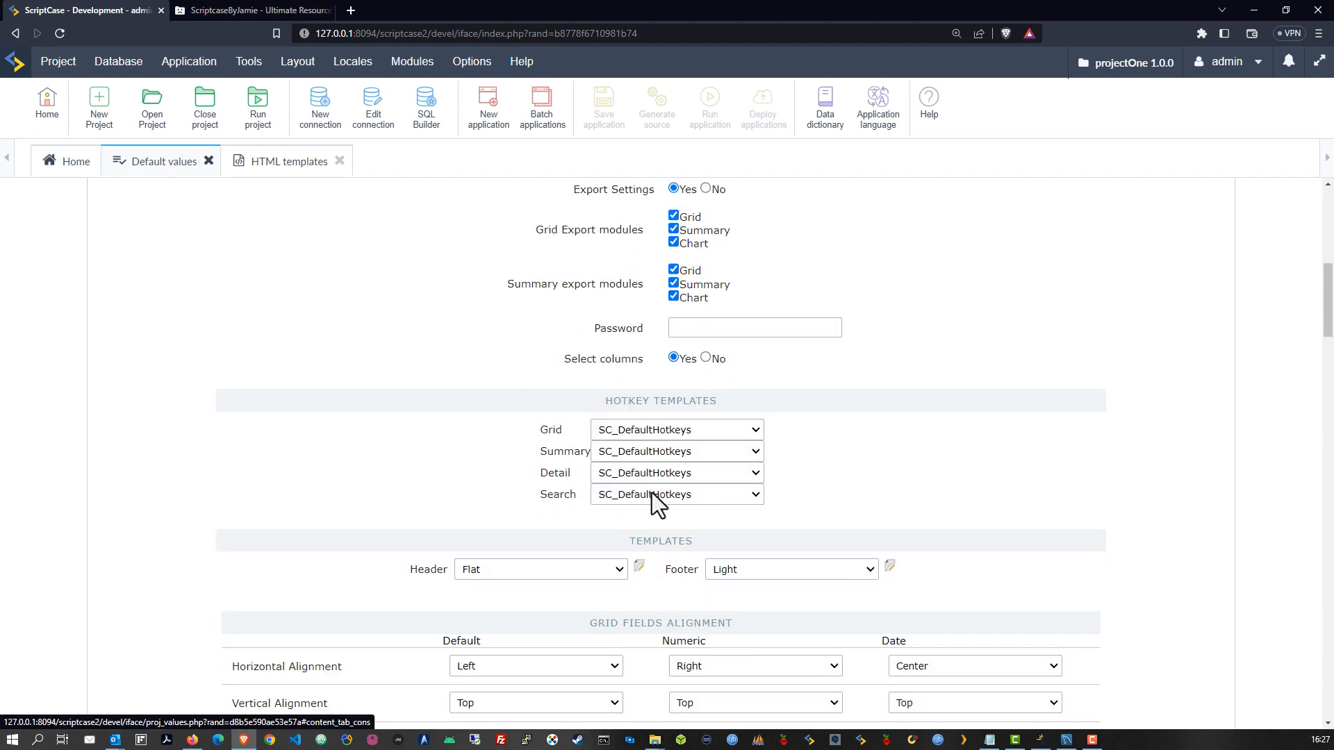
pyautogui.click(617, 222)
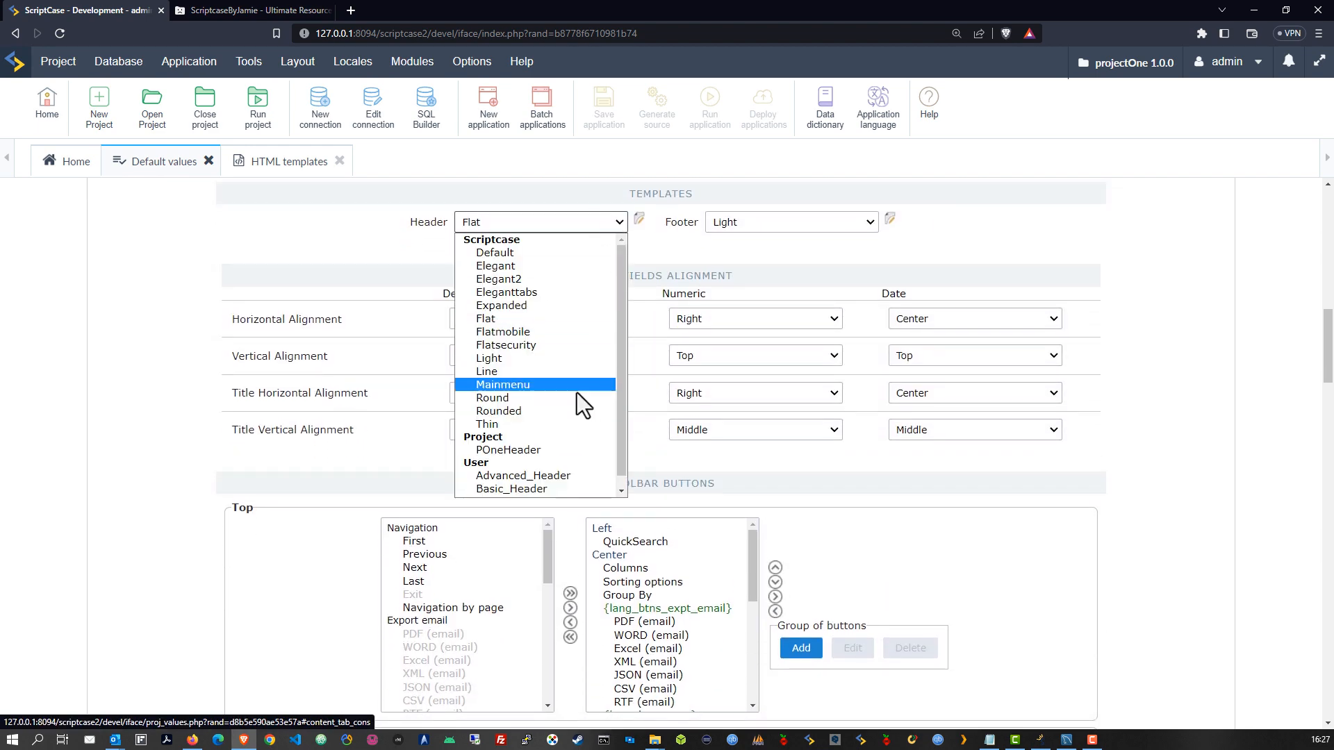
pyautogui.scroll(-1, 570, 417)
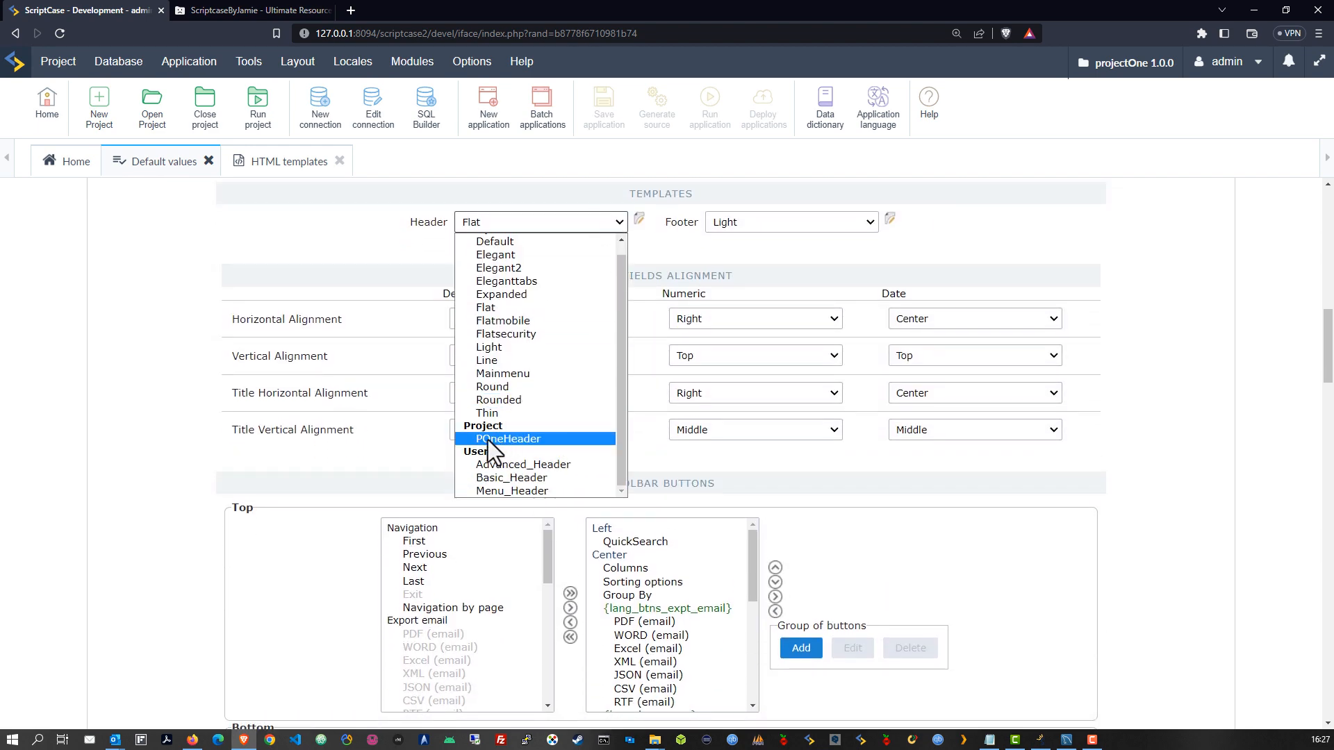
pyautogui.click(506, 438)
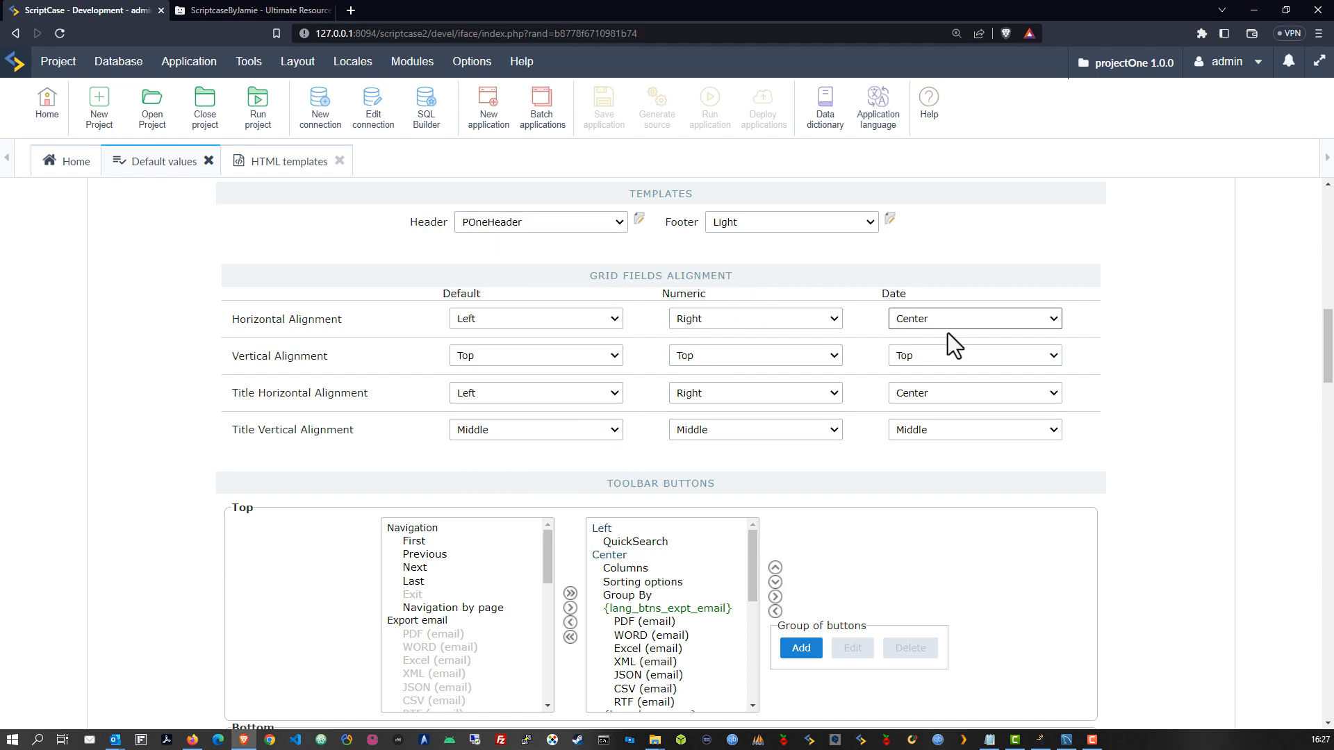
pyautogui.scroll(-15, 1156, 538)
pyautogui.scroll(-6, 1147, 557)
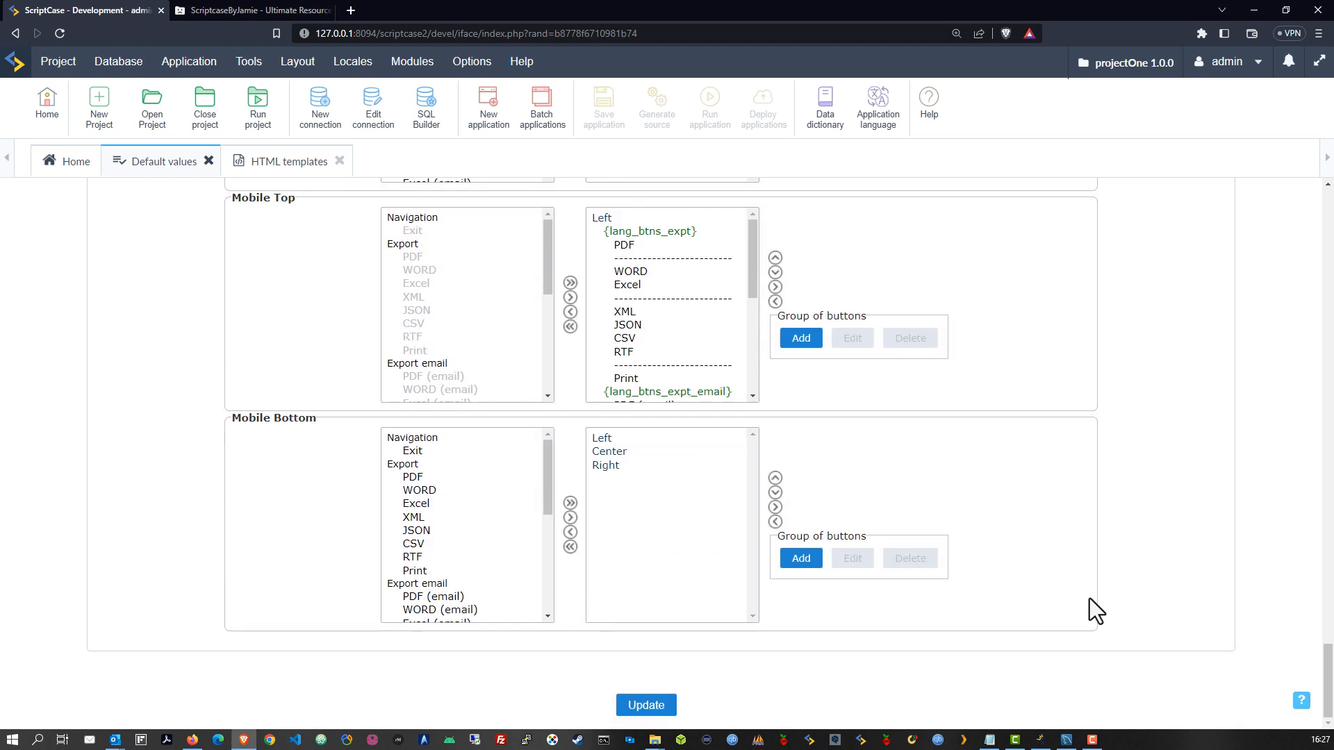
pyautogui.click(646, 705)
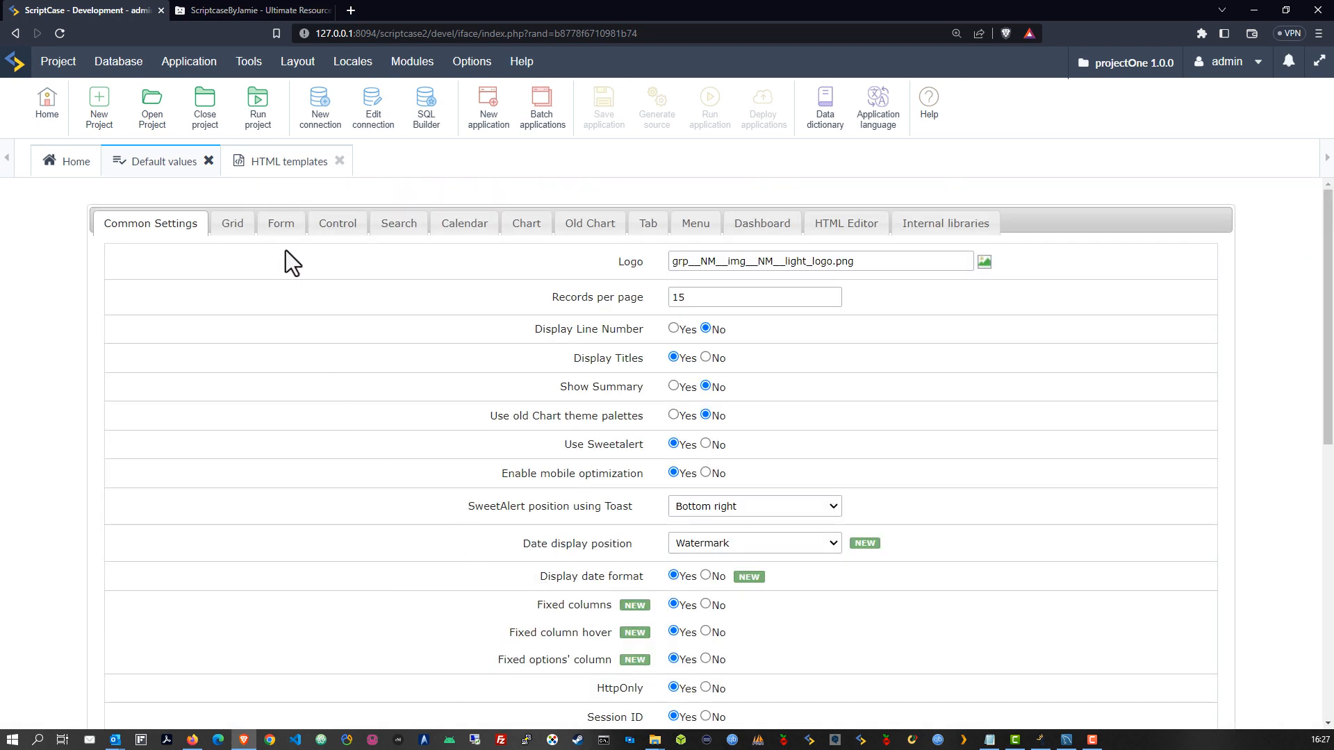
# Change the Form default Table Width from 60 to 100, keeping Percent as the unit
pyautogui.click(281, 224)
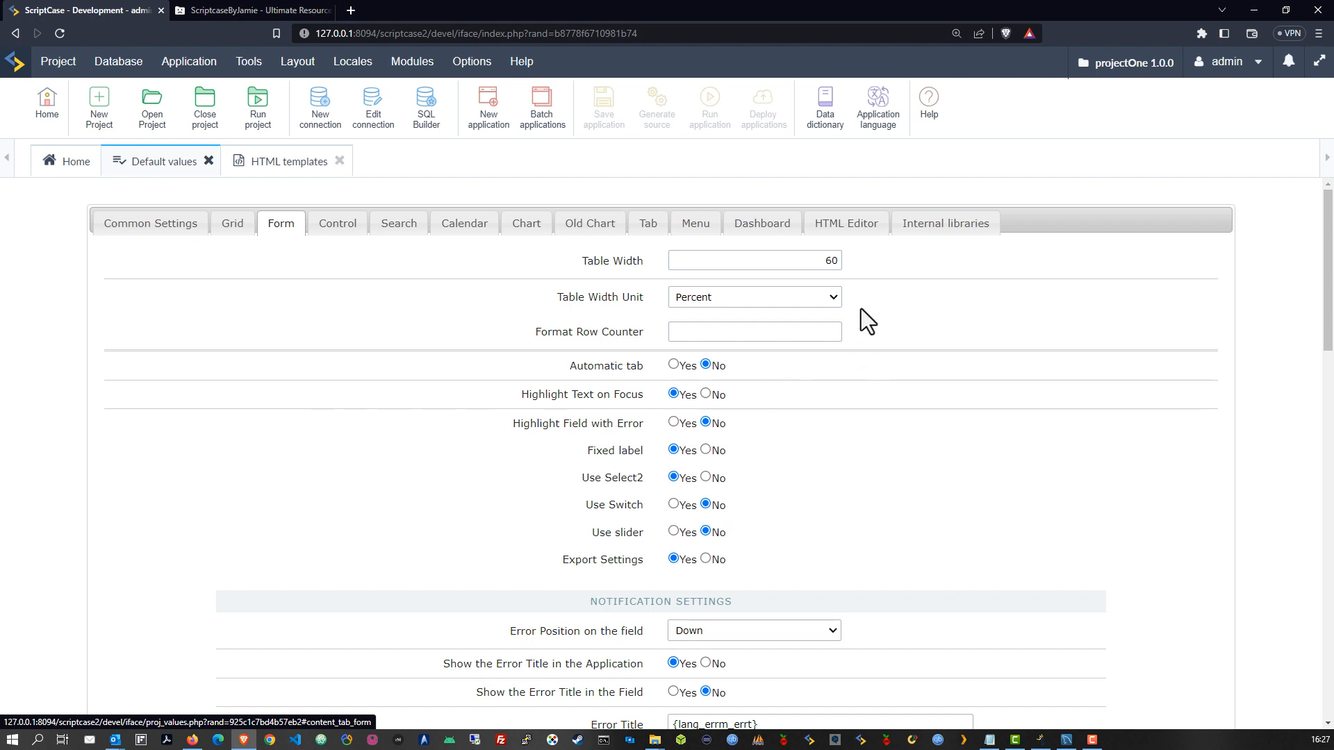
pyautogui.moveTo(831, 260); pyautogui.dragTo(804, 257)
pyautogui.write('1')
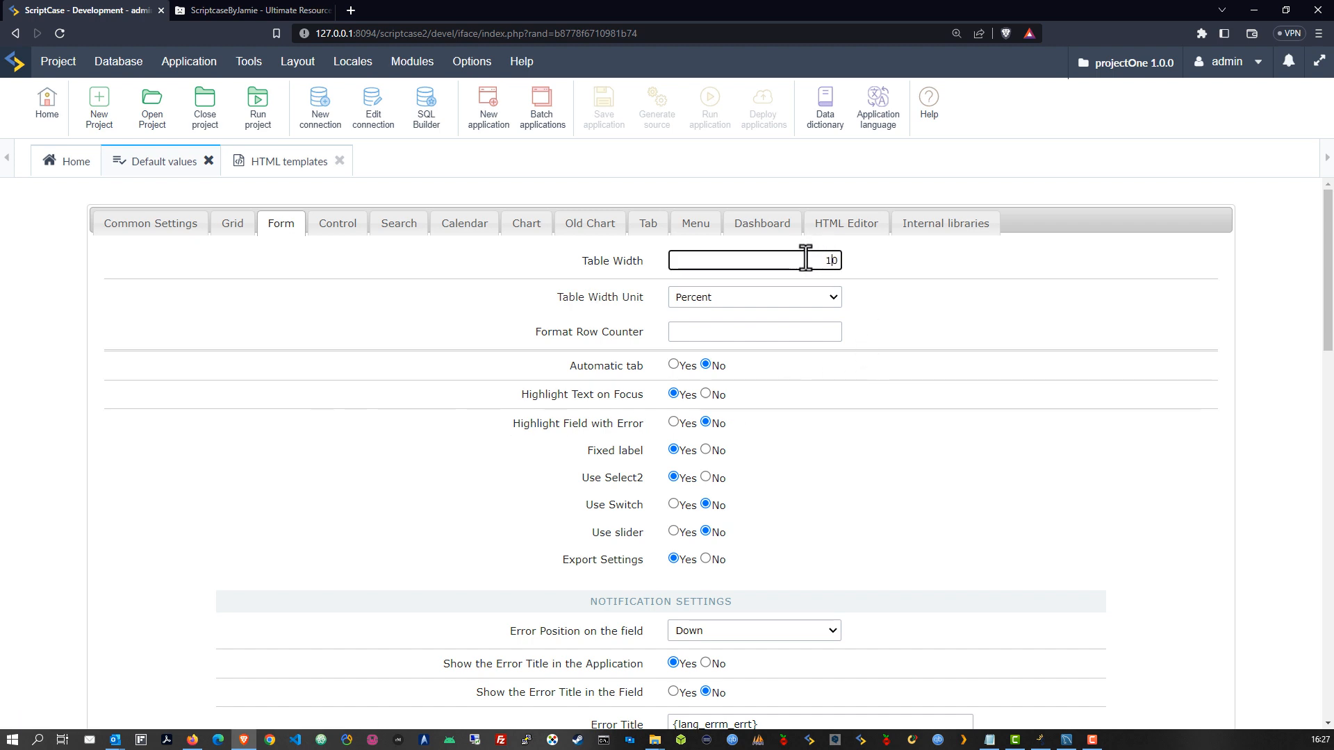
pyautogui.write('00')
pyautogui.press('BackSpace')
pyautogui.click(832, 302)
pyautogui.click(711, 316)
pyautogui.scroll(-2, 811, 378)
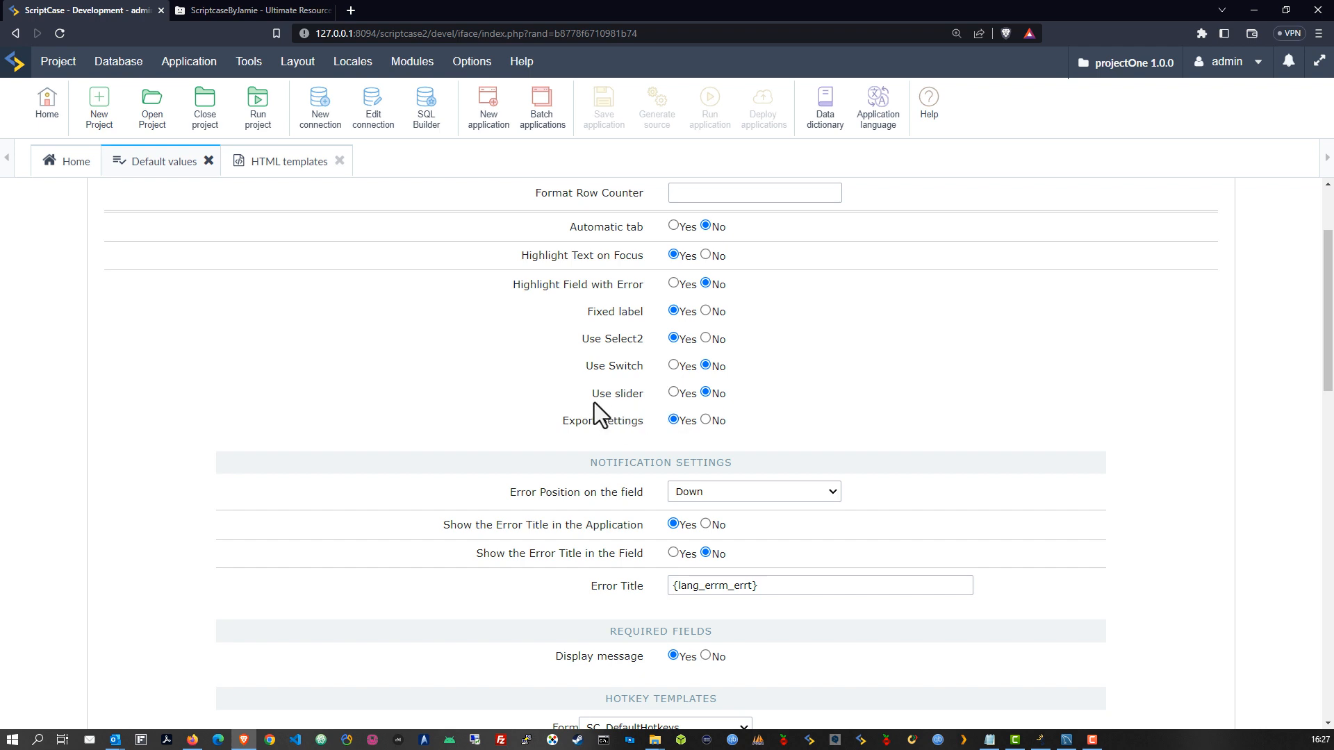
pyautogui.moveTo(592, 393); pyautogui.dragTo(646, 394)
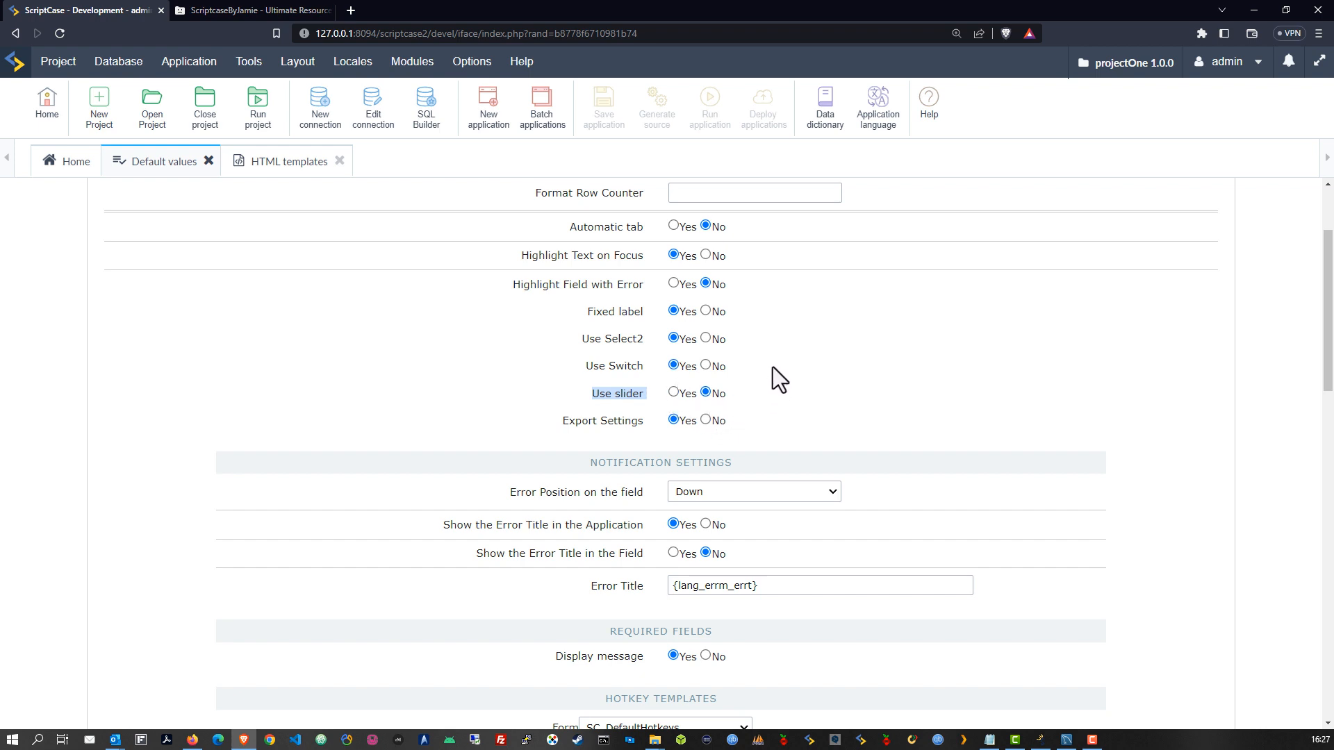
# Set the Form default Header template to POneHeader
pyautogui.click(756, 357)
pyautogui.scroll(-2, 748, 366)
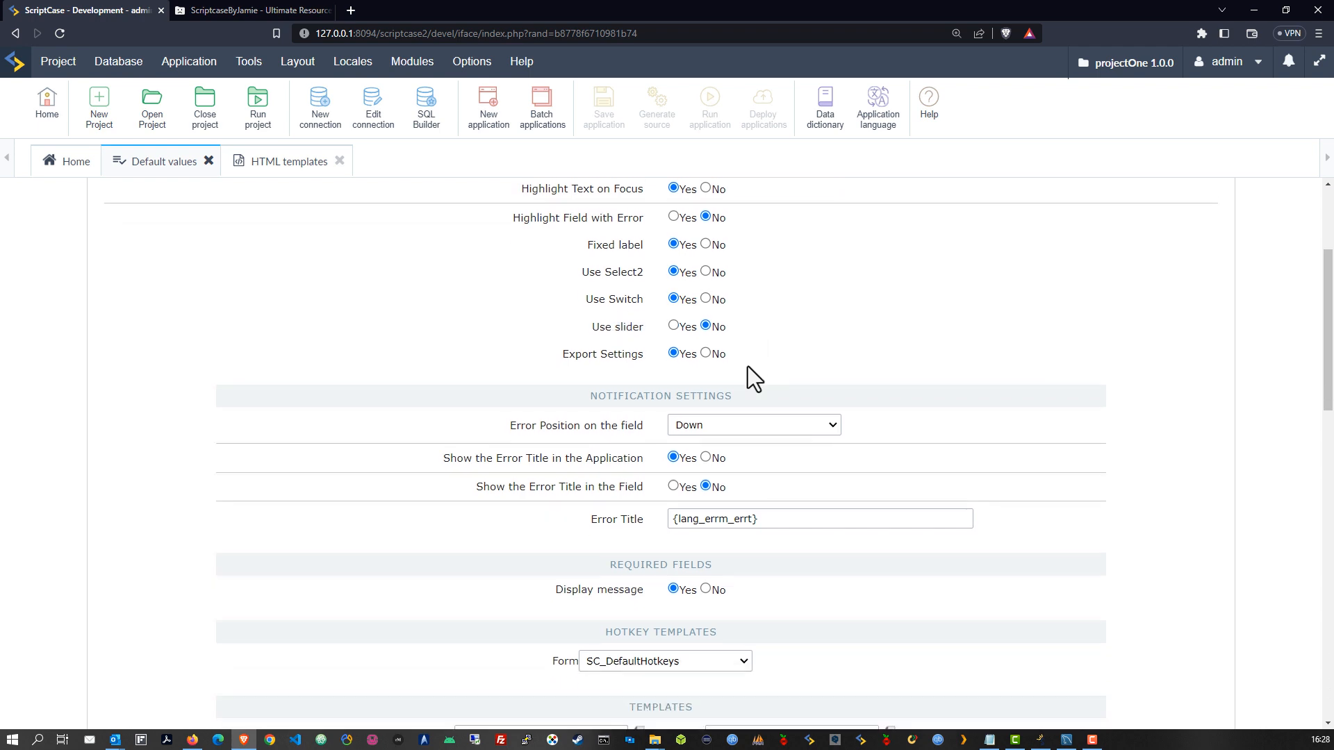
pyautogui.scroll(-2, 748, 367)
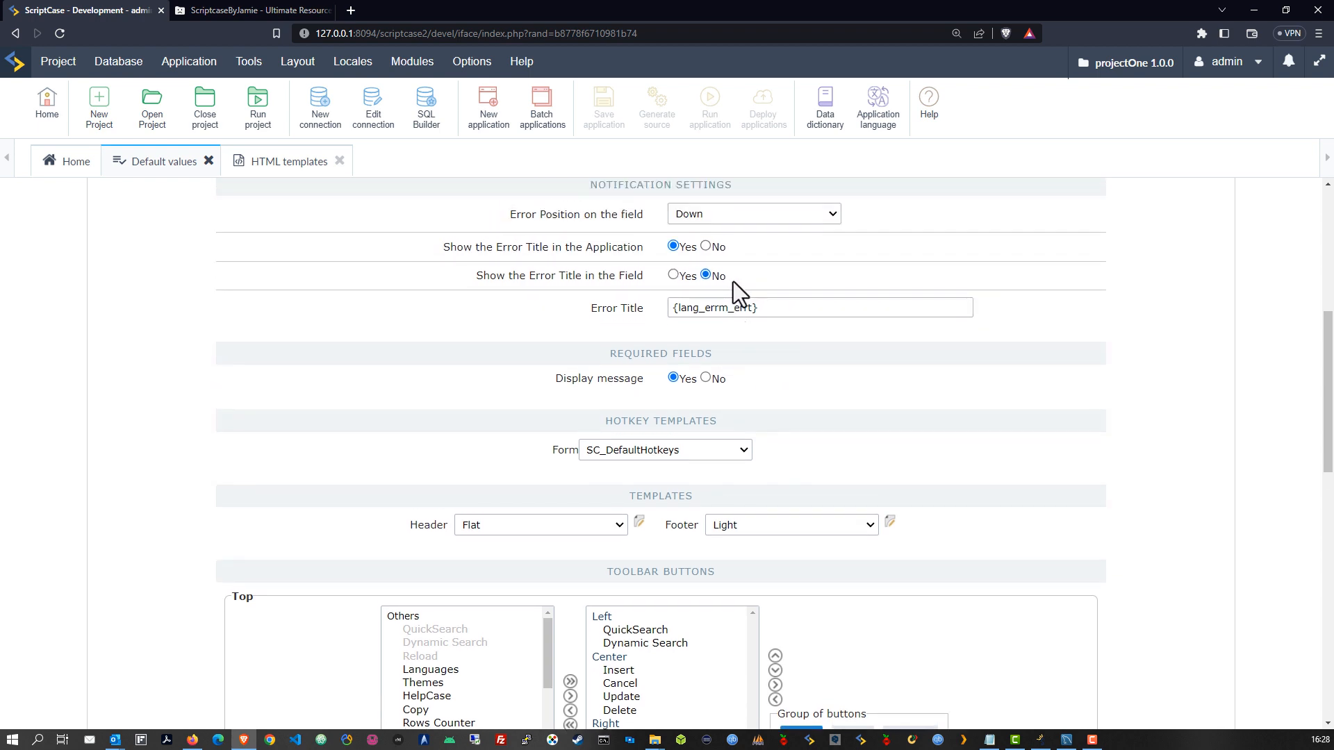
pyautogui.scroll(1, 722, 278)
pyautogui.scroll(-1, 668, 292)
pyautogui.scroll(-2, 668, 294)
pyautogui.scroll(-1, 695, 350)
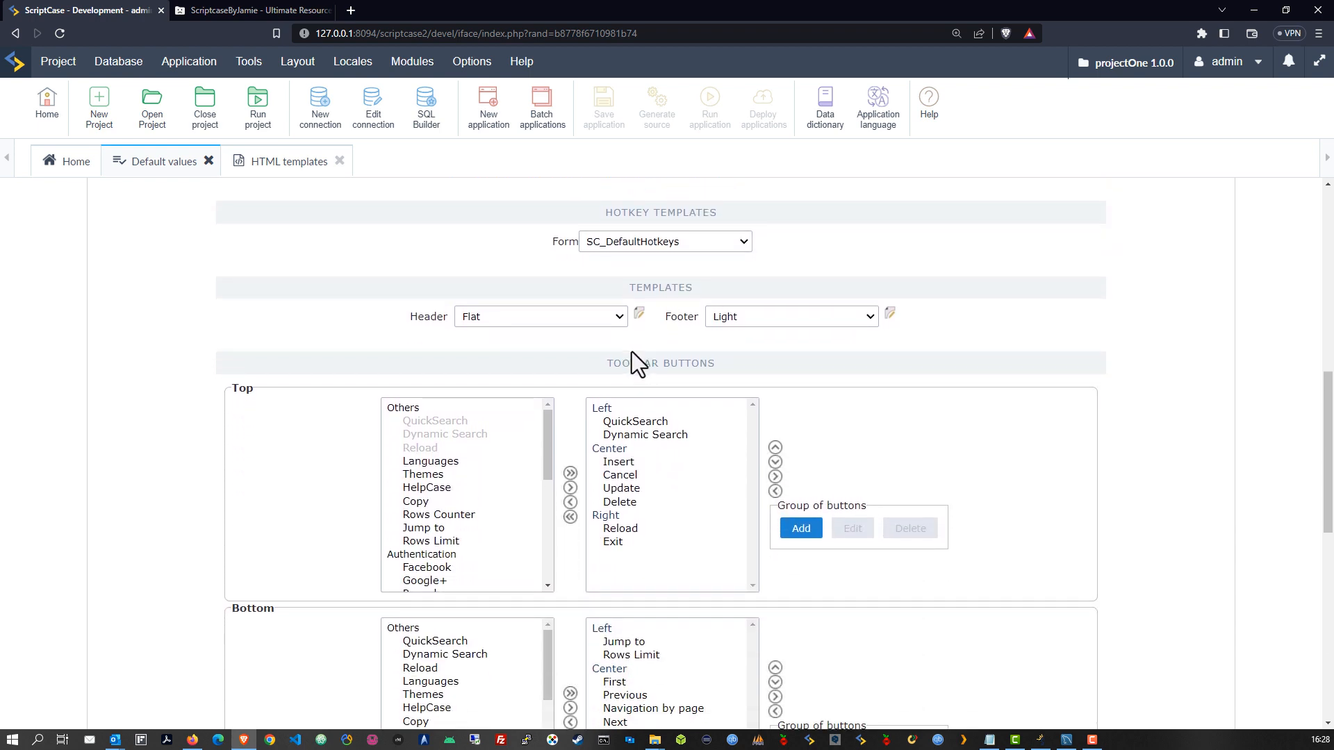
pyautogui.click(611, 319)
pyautogui.scroll(-1, 565, 445)
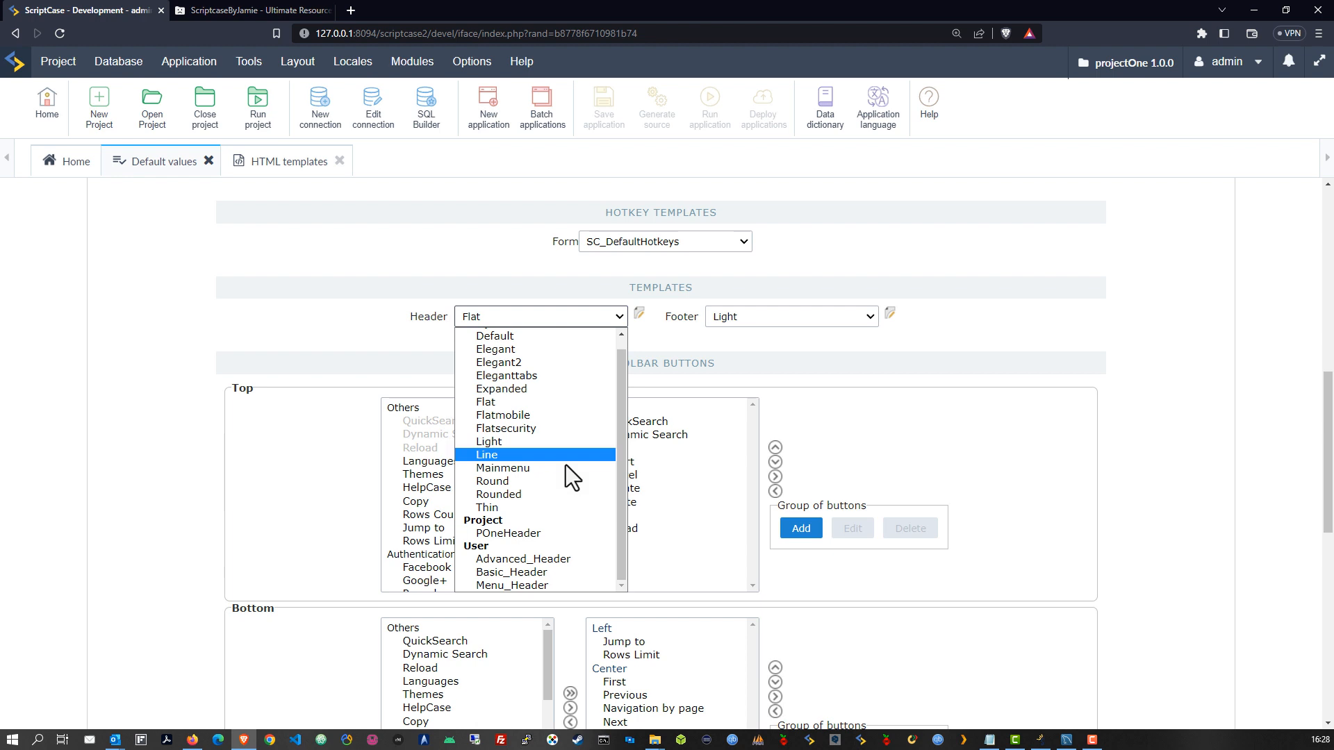
pyautogui.click(535, 533)
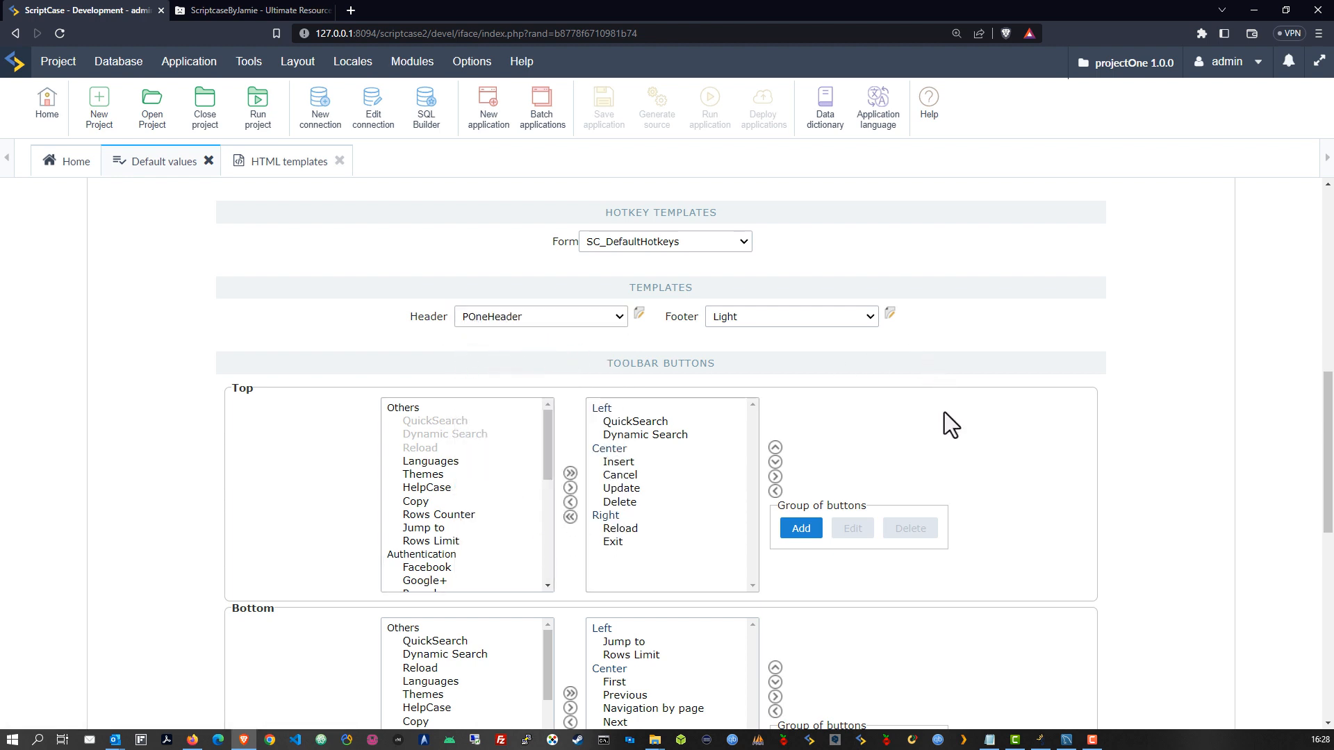
# Move Insert, Cancel, Update and Delete under Right in the Form top toolbar
pyautogui.scroll(-2, 943, 411)
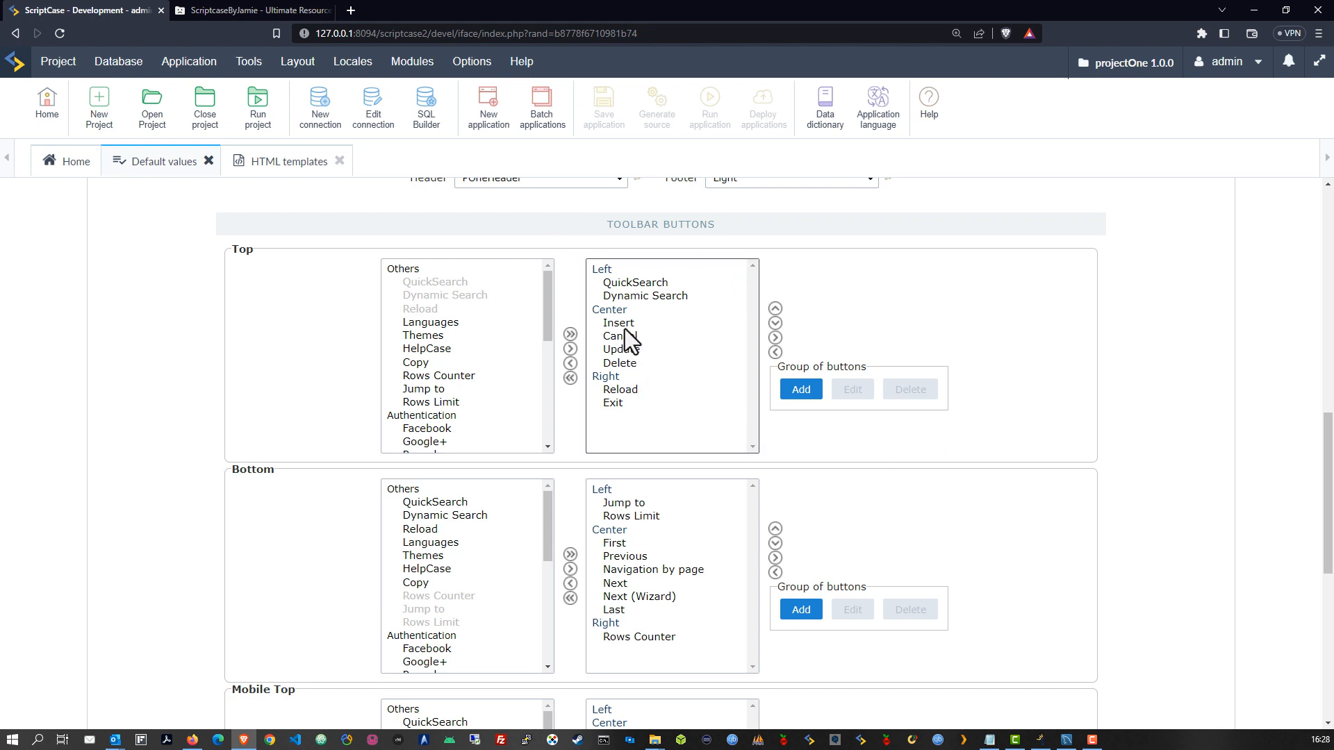
pyautogui.click(623, 325)
pyautogui.keyDown('shift'); pyautogui.click(642, 365); pyautogui.keyUp('shift')
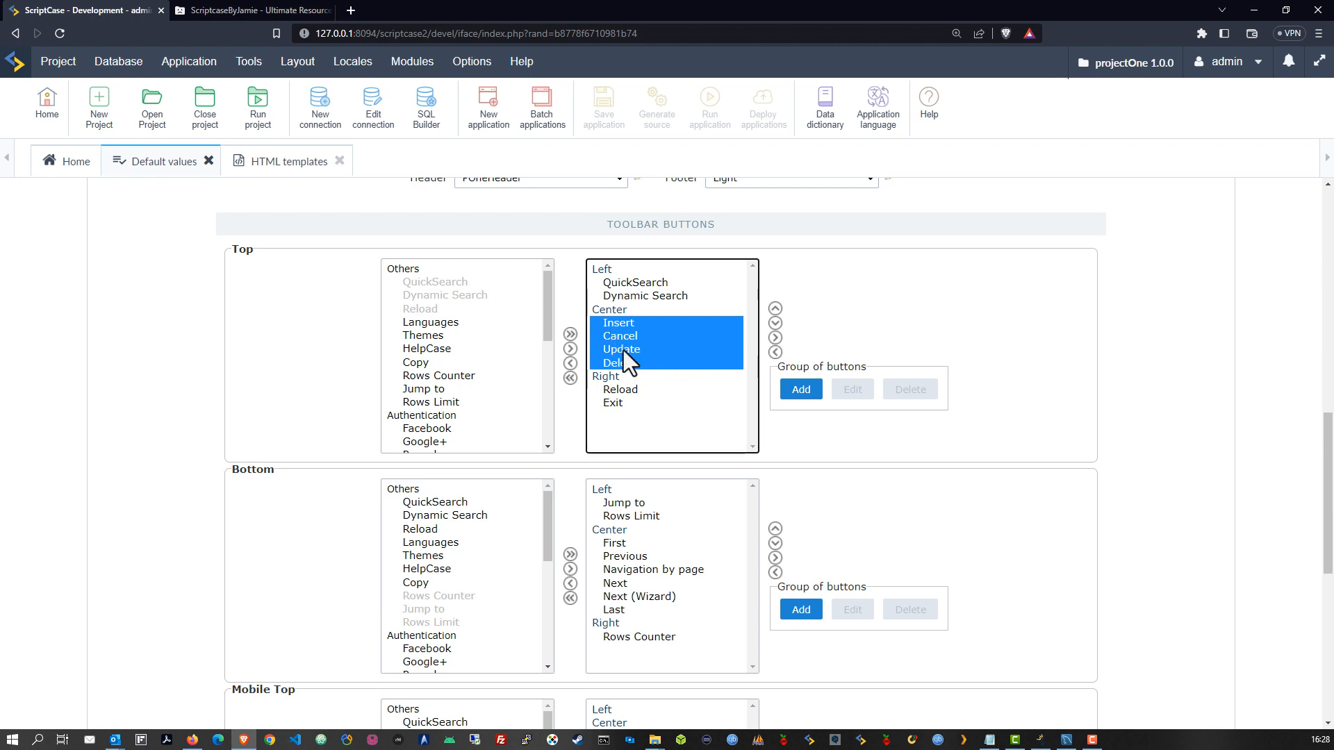
pyautogui.click(775, 353)
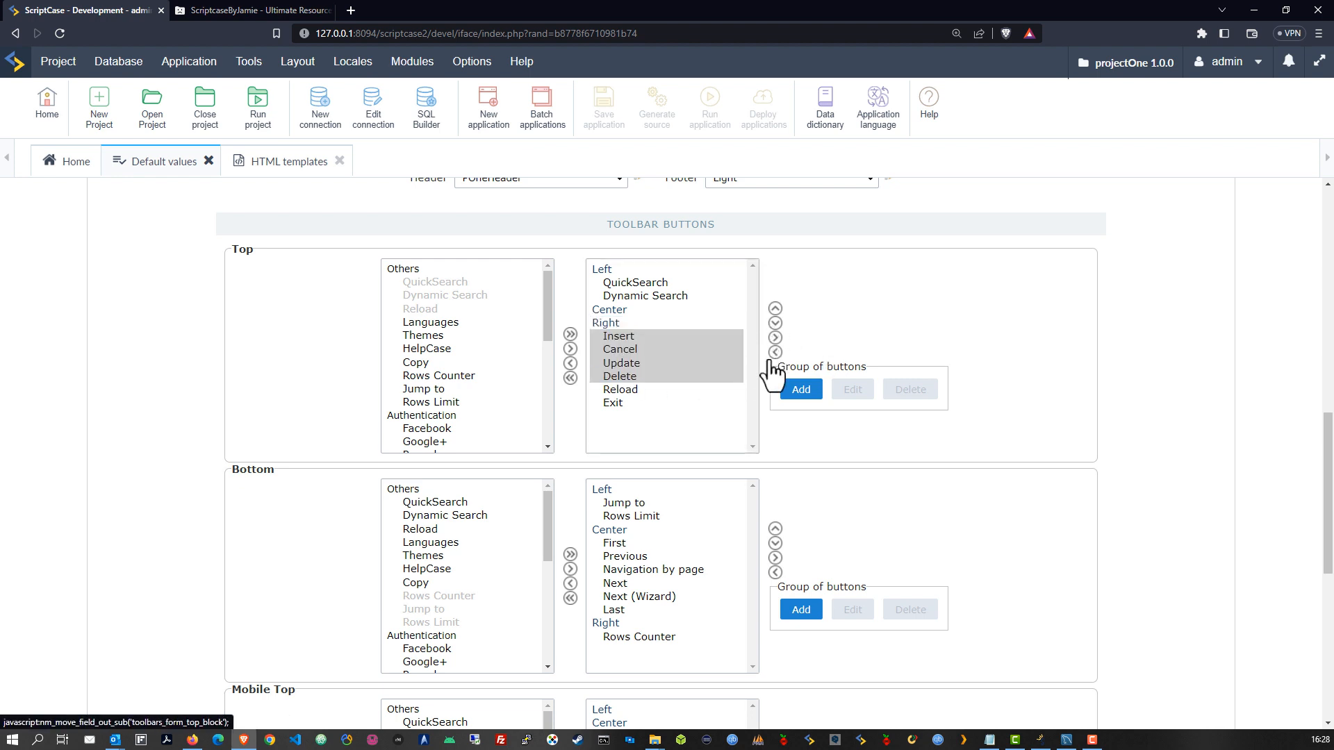
# Remove the Reload button from the Form defaults' top toolbar
pyautogui.click(619, 337)
pyautogui.click(624, 375)
pyautogui.click(619, 392)
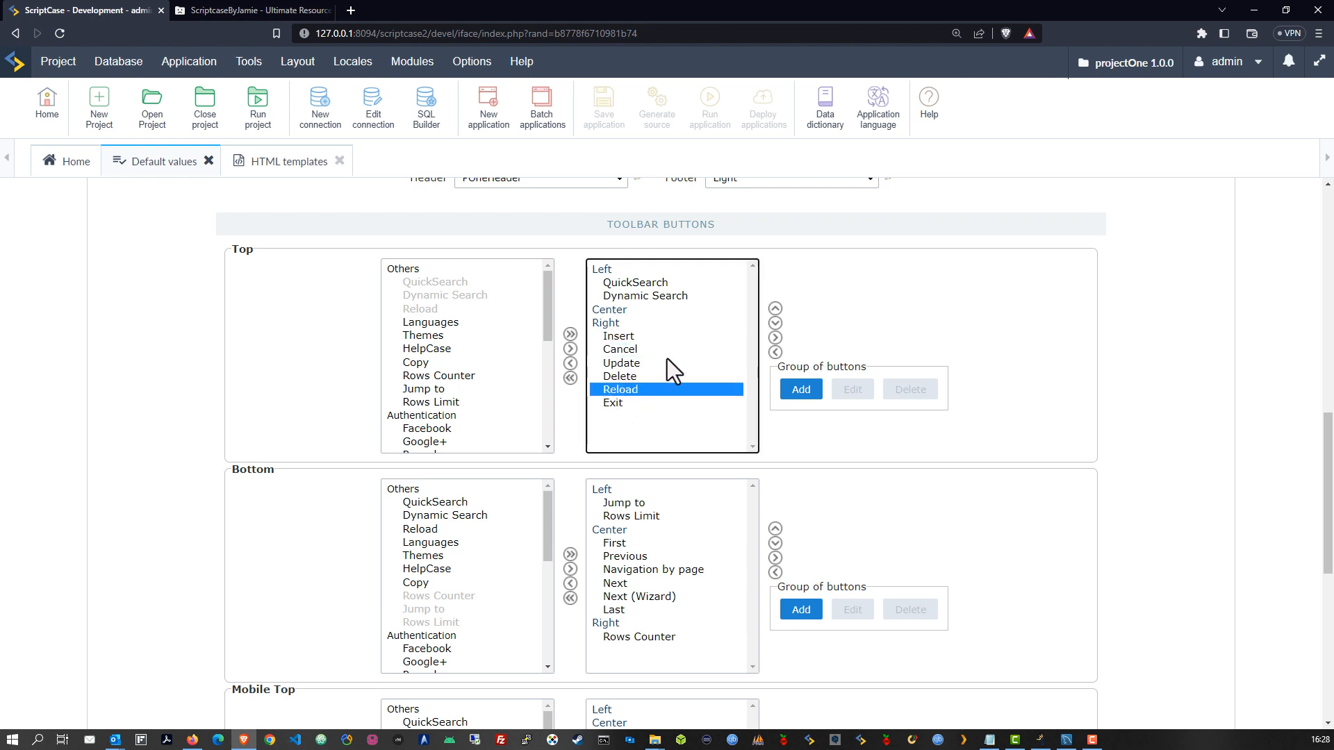
pyautogui.click(570, 364)
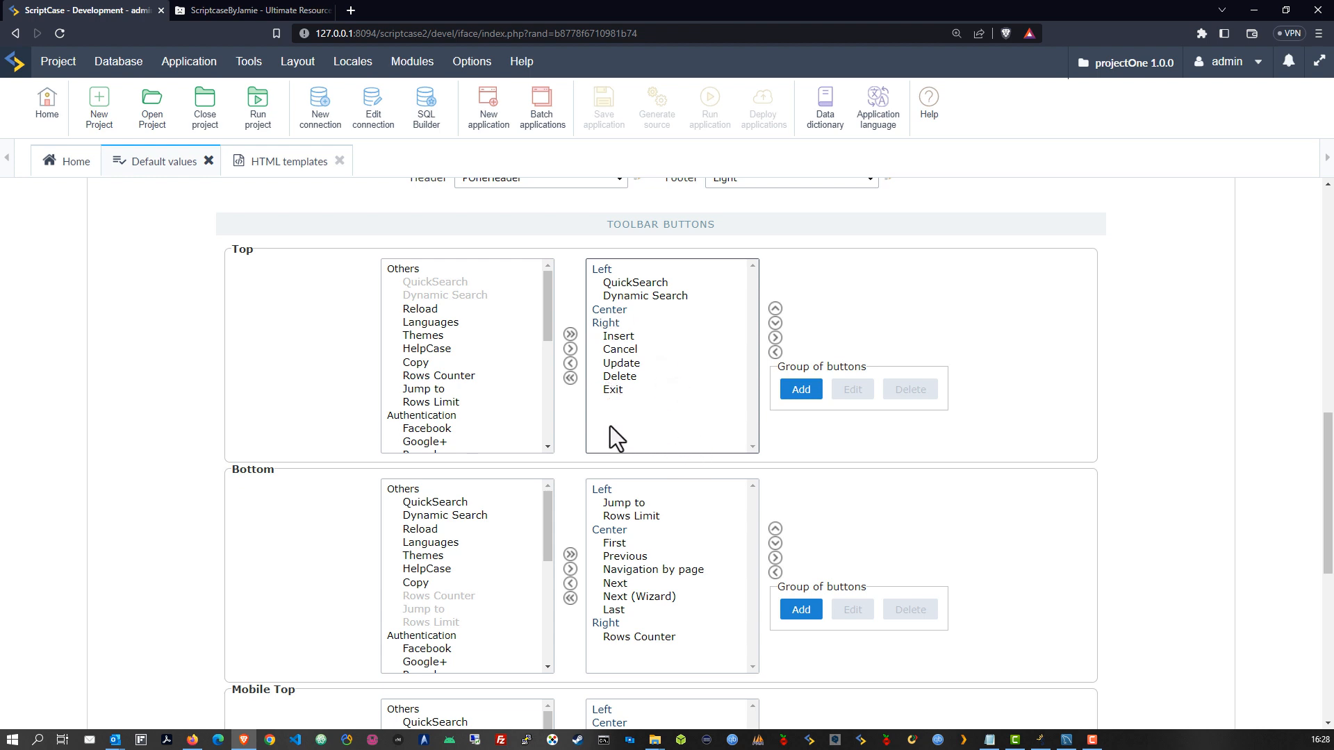
pyautogui.click(417, 309)
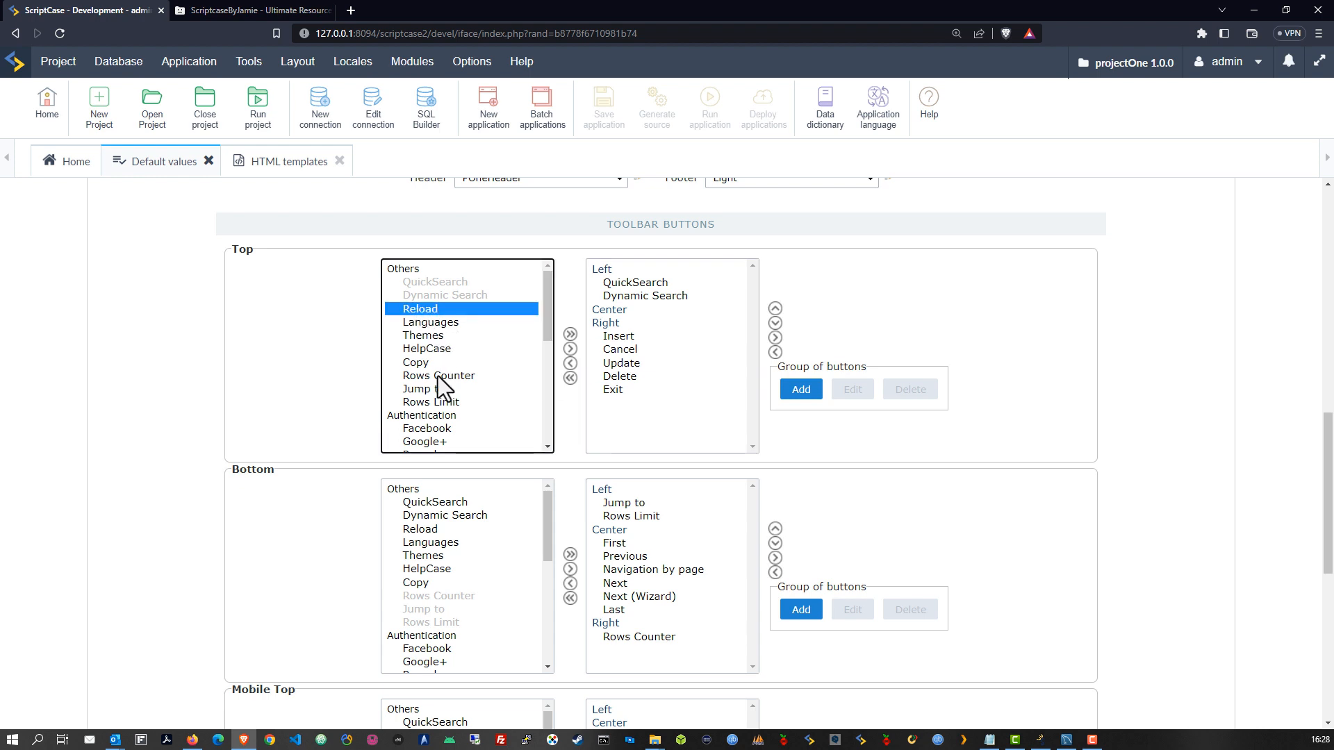
pyautogui.click(570, 349)
pyautogui.click(653, 403)
pyautogui.click(775, 309)
pyautogui.click(775, 309)
pyautogui.click(775, 309)
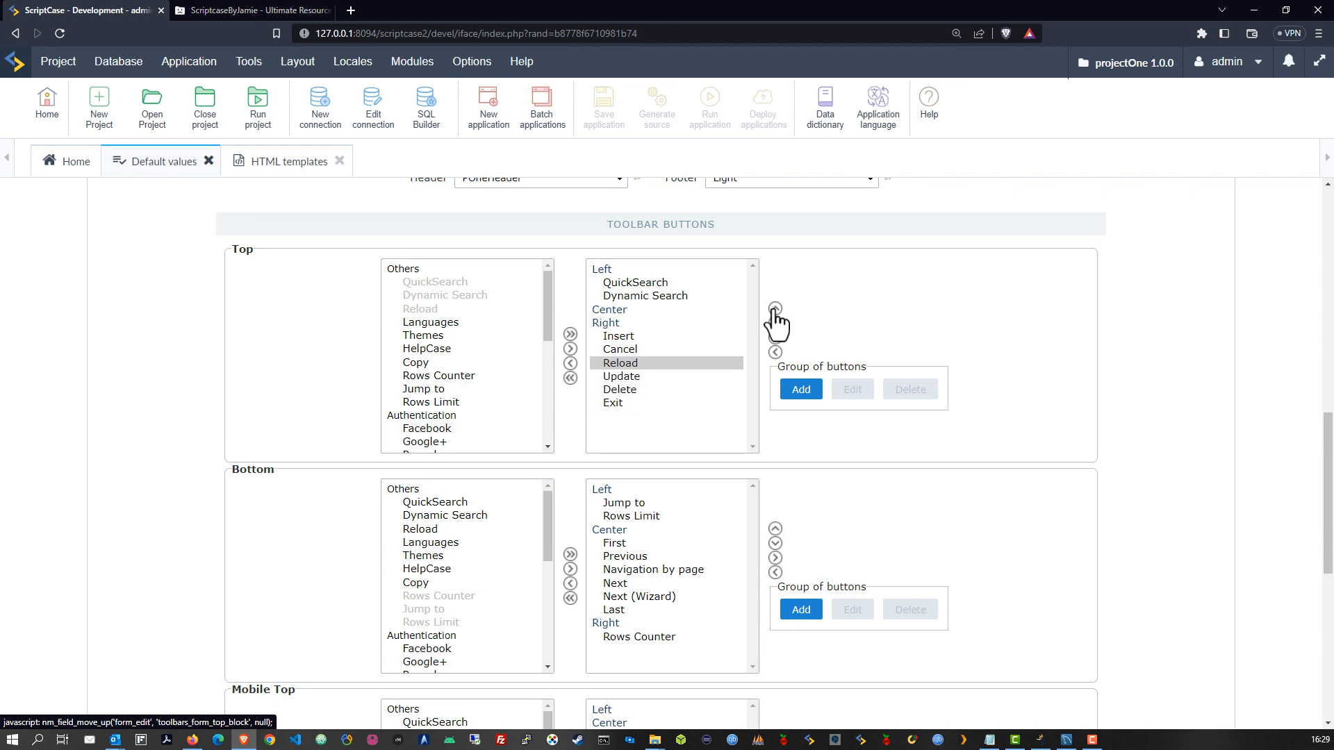
pyautogui.click(775, 309)
pyautogui.click(776, 309)
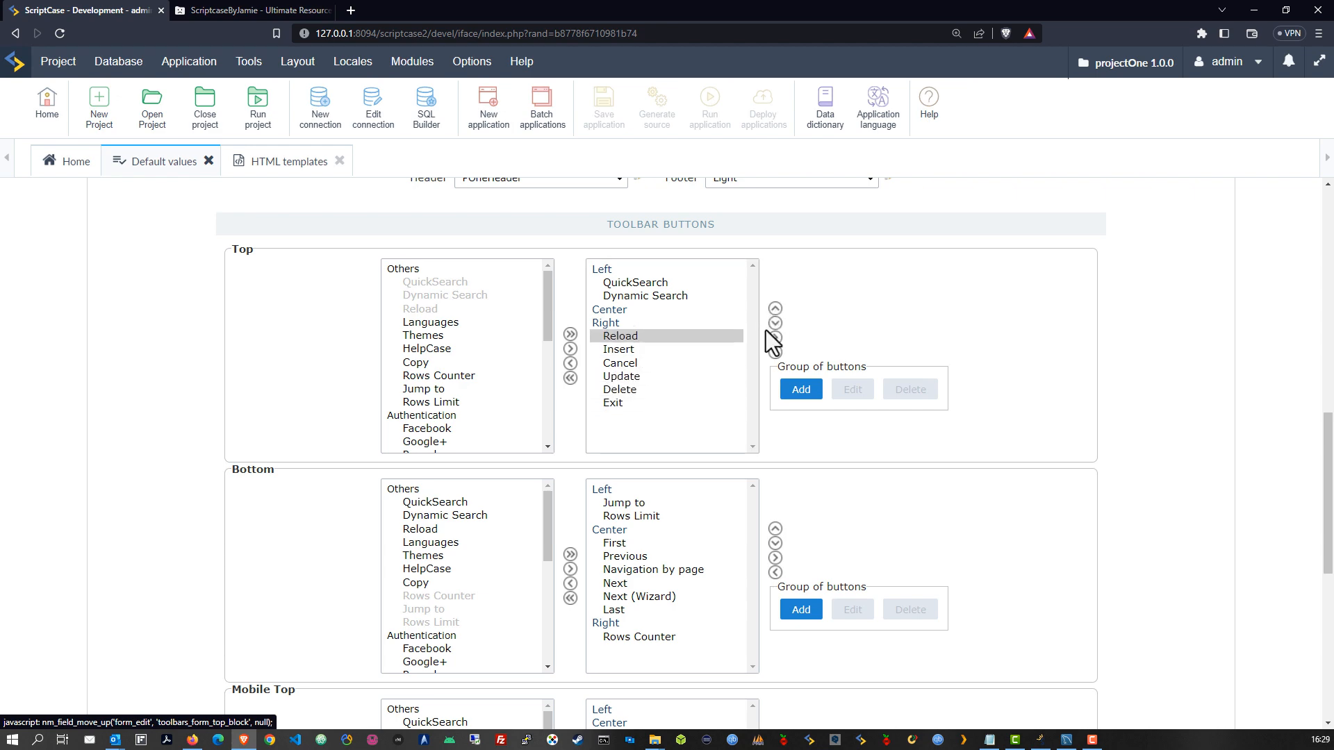
pyautogui.click(571, 363)
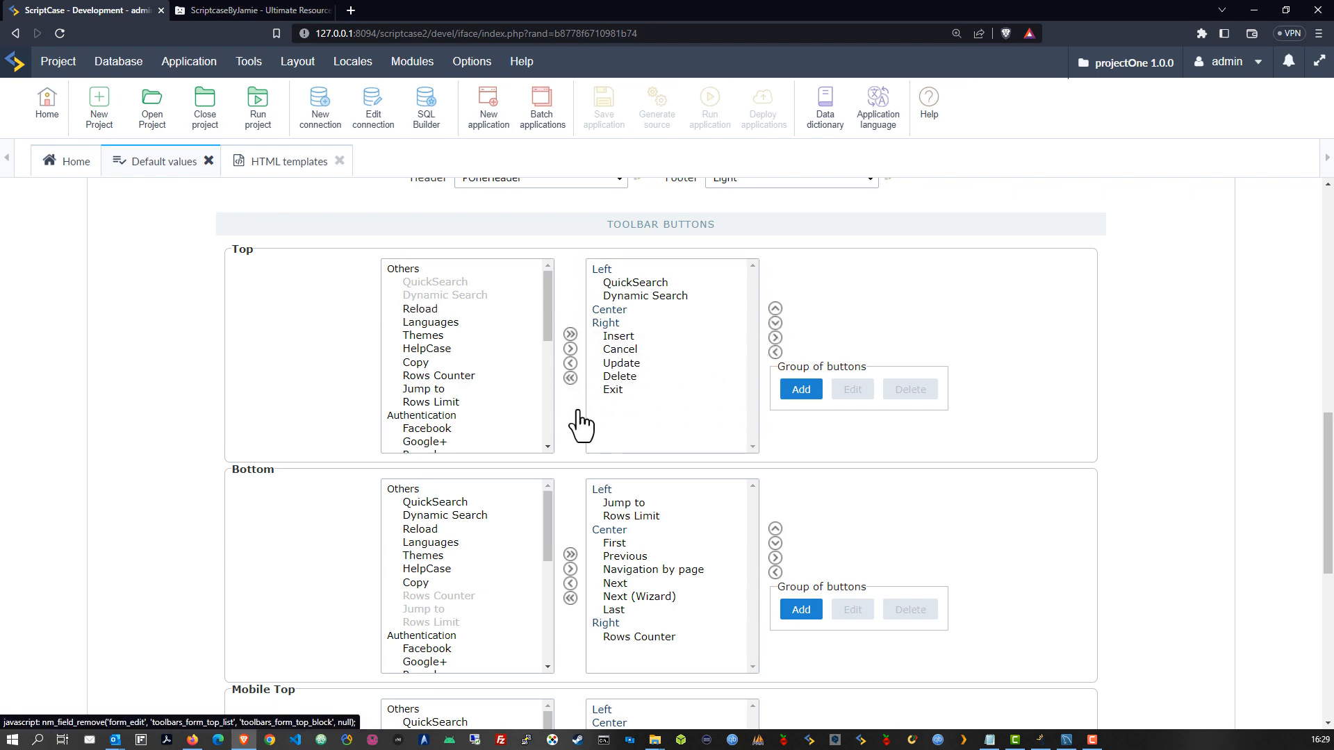
pyautogui.scroll(10, 582, 444)
pyautogui.click(233, 223)
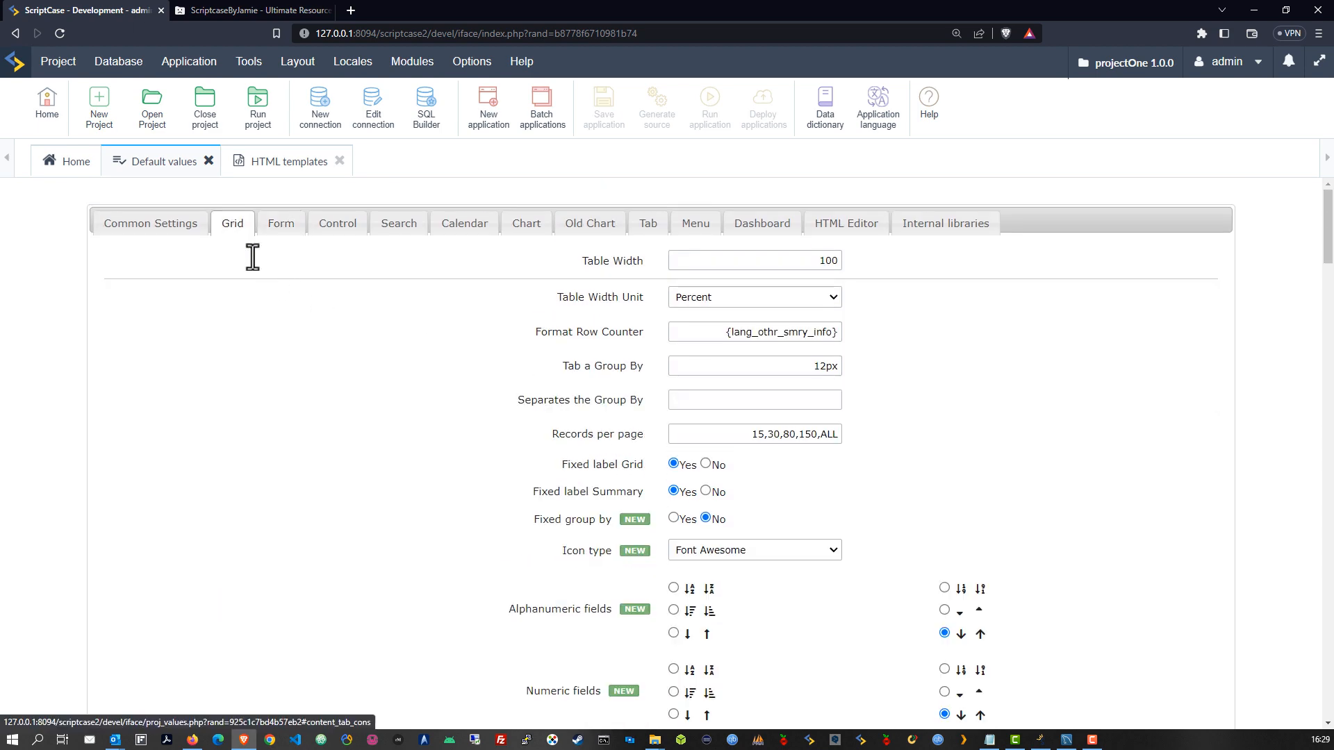
# Move Search and Dynamic Search above the email exports in the Grid top toolbar
pyautogui.scroll(-15, 627, 467)
pyautogui.scroll(7, 681, 455)
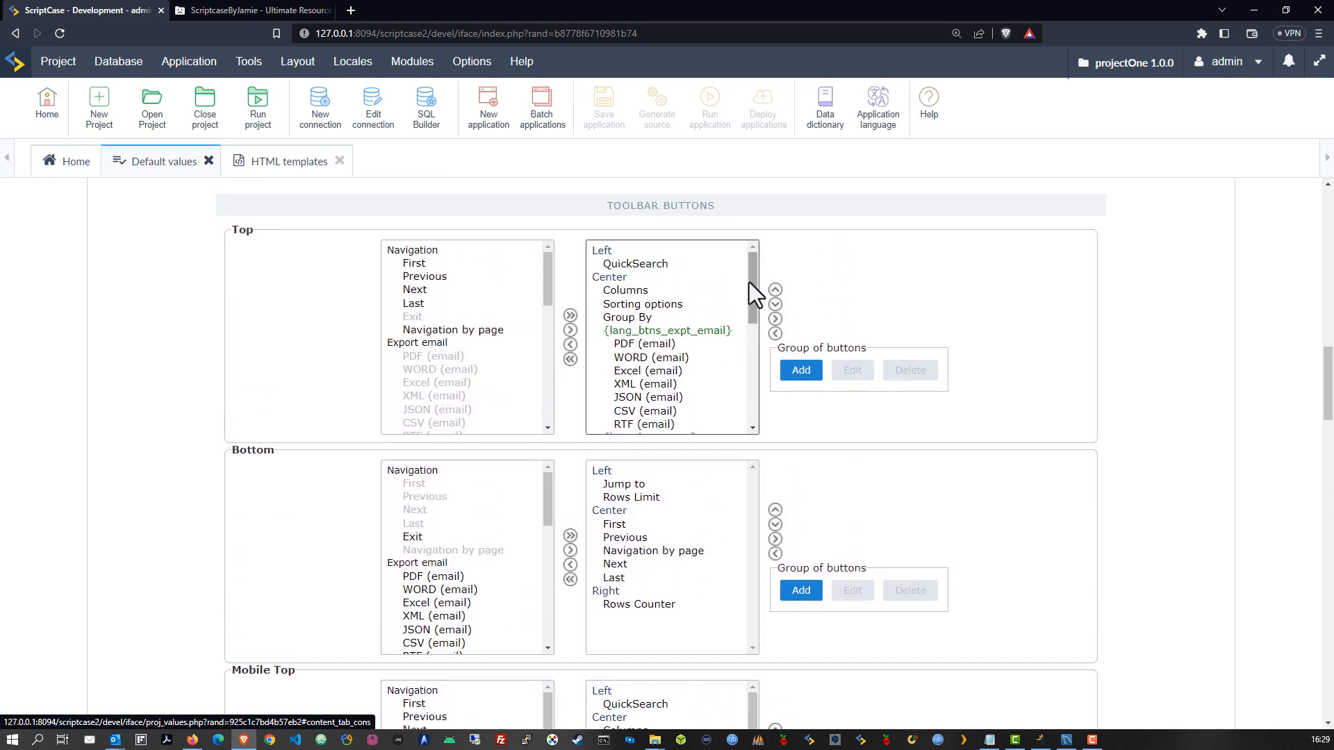
pyautogui.click(628, 288)
pyautogui.scroll(-5, 673, 381)
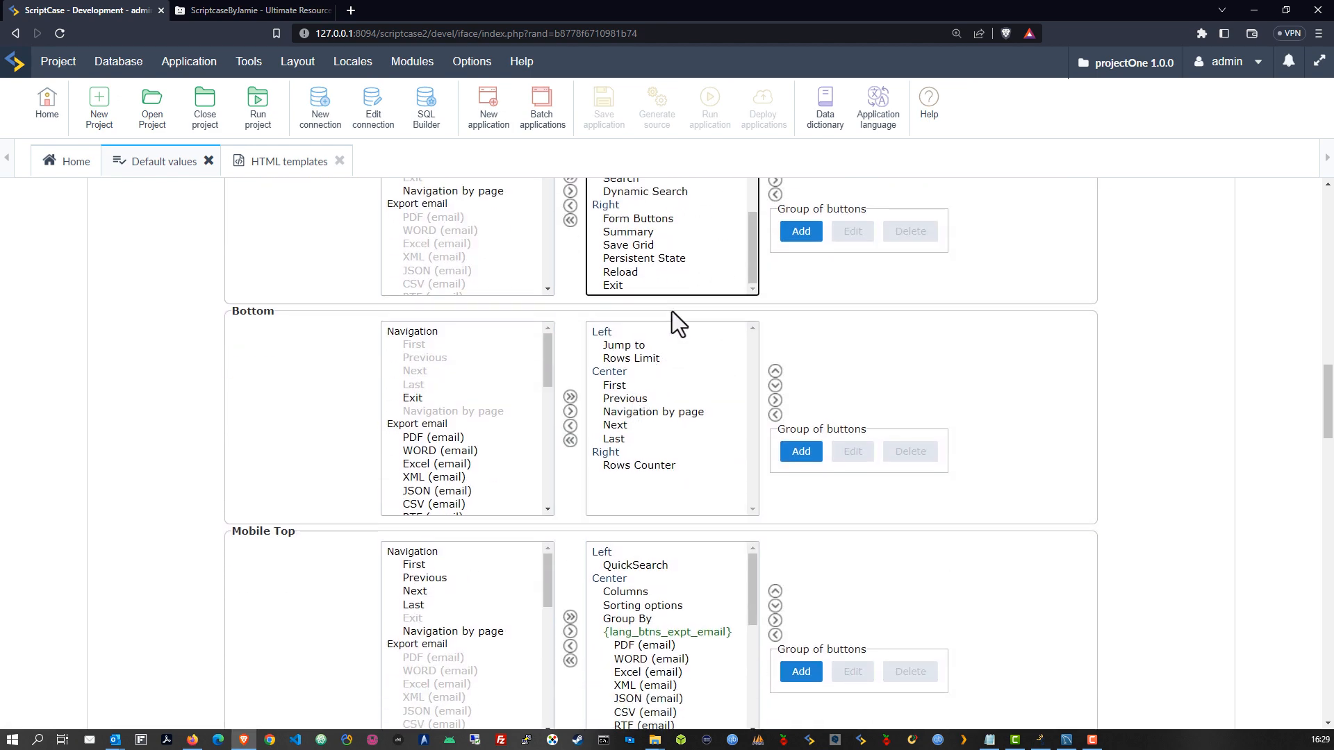
pyautogui.scroll(1, 835, 452)
pyautogui.click(652, 332)
pyautogui.keyDown('shift'); pyautogui.click(632, 319); pyautogui.keyUp('shift')
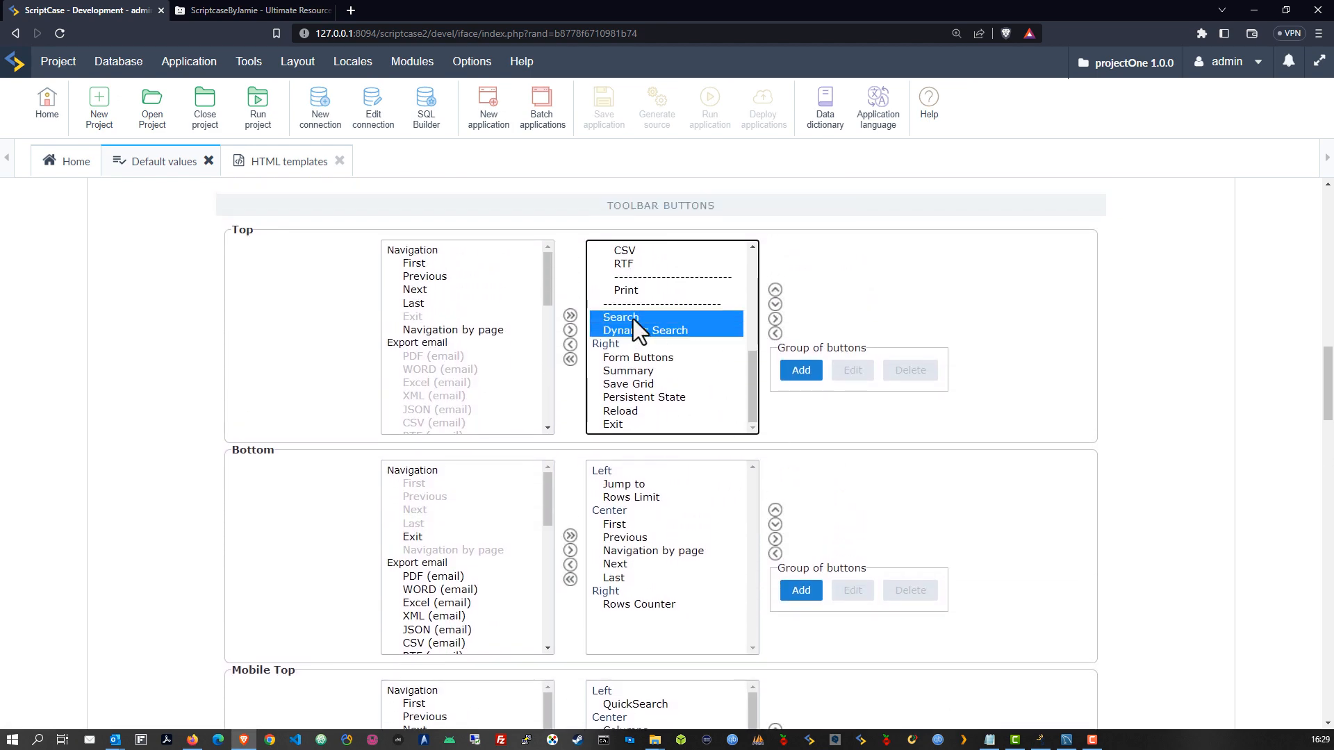
pyautogui.click(775, 291)
pyautogui.click(776, 291)
pyautogui.click(775, 291)
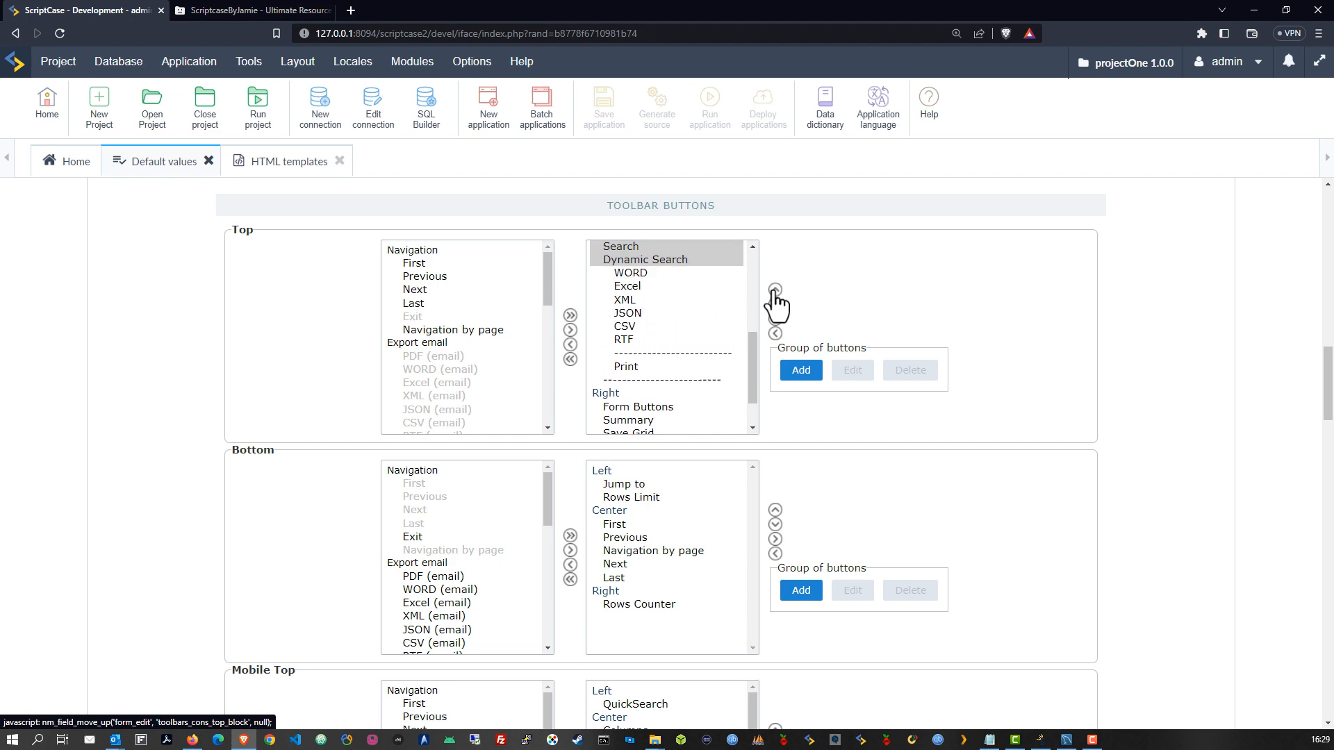
pyautogui.click(775, 291)
pyautogui.click(775, 291)
pyautogui.click(775, 292)
pyautogui.click(775, 291)
pyautogui.click(775, 291)
pyautogui.click(775, 291)
pyautogui.click(776, 291)
# Place Search and Dynamic Search beside QuickSearch, with Search above QuickSearch
pyautogui.scroll(3, 751, 327)
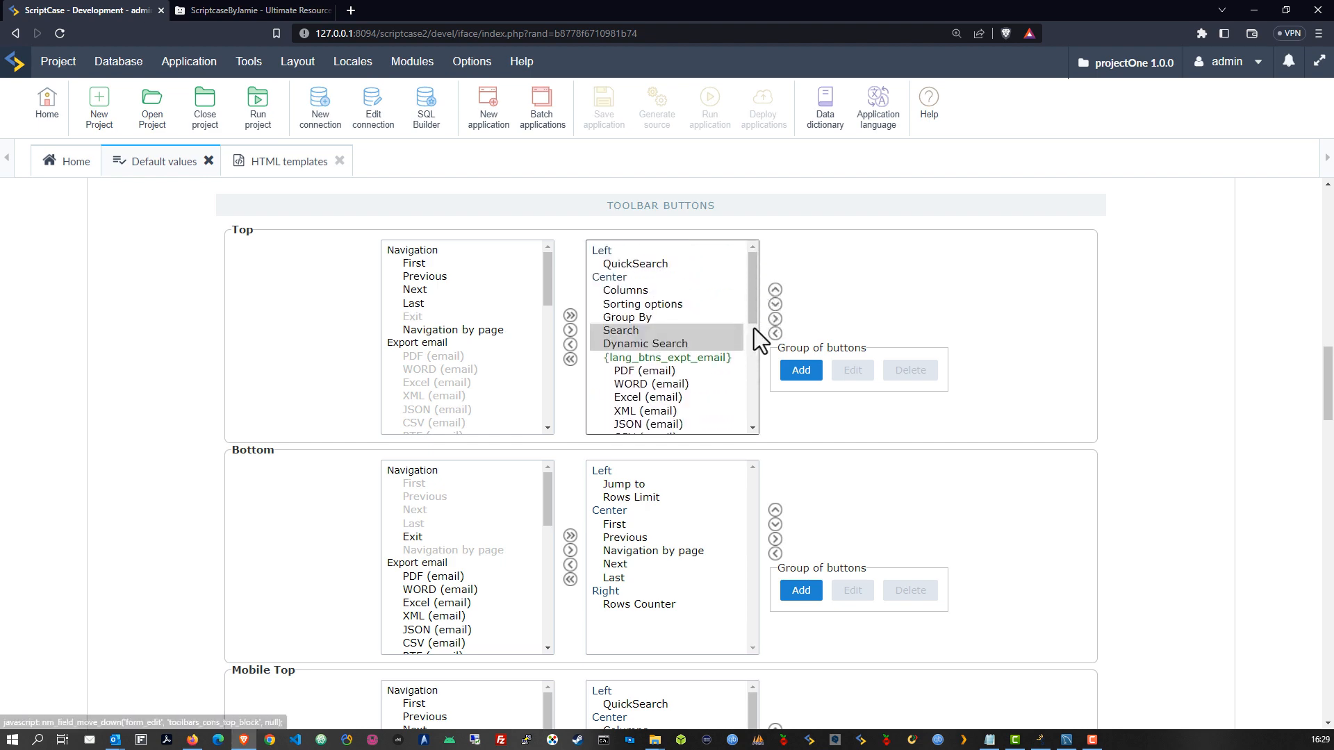
pyautogui.scroll(5, 789, 428)
pyautogui.scroll(-2, 789, 428)
pyautogui.click(775, 499)
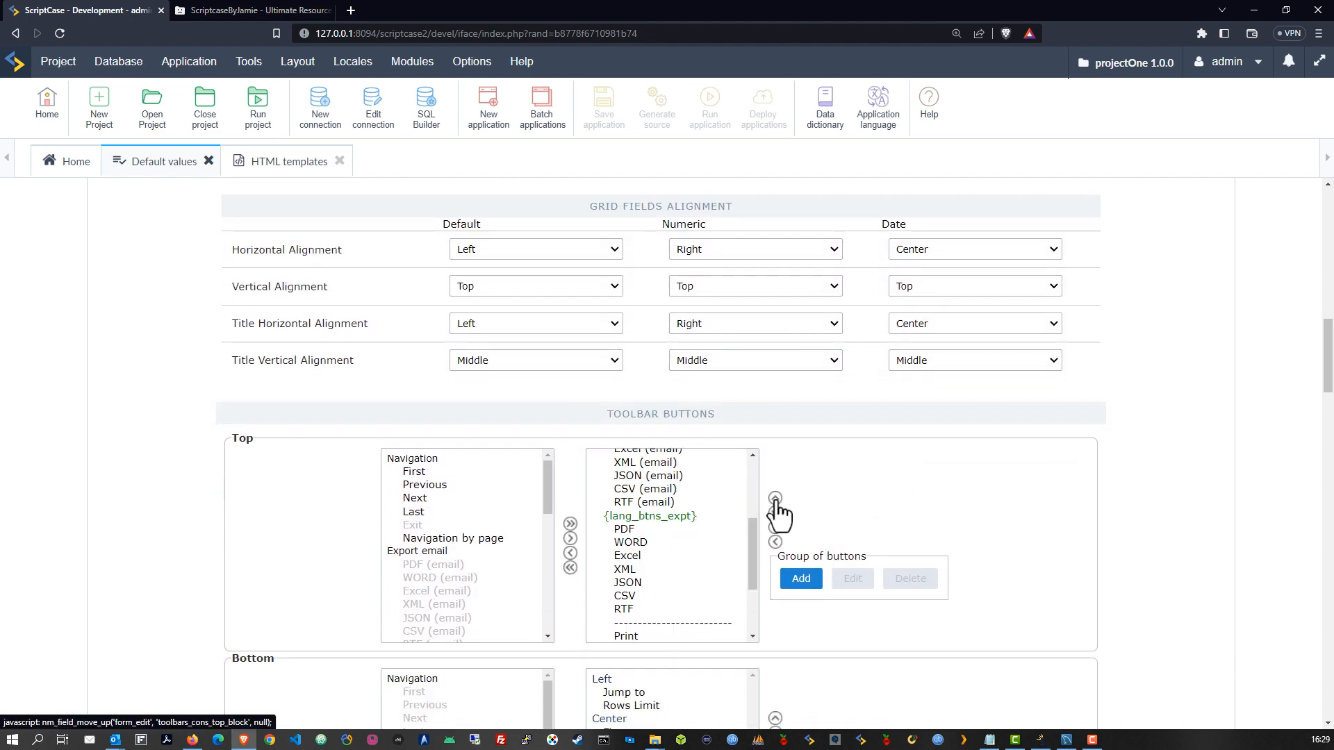
pyautogui.click(775, 498)
pyautogui.scroll(5, 766, 579)
pyautogui.scroll(-5, 897, 513)
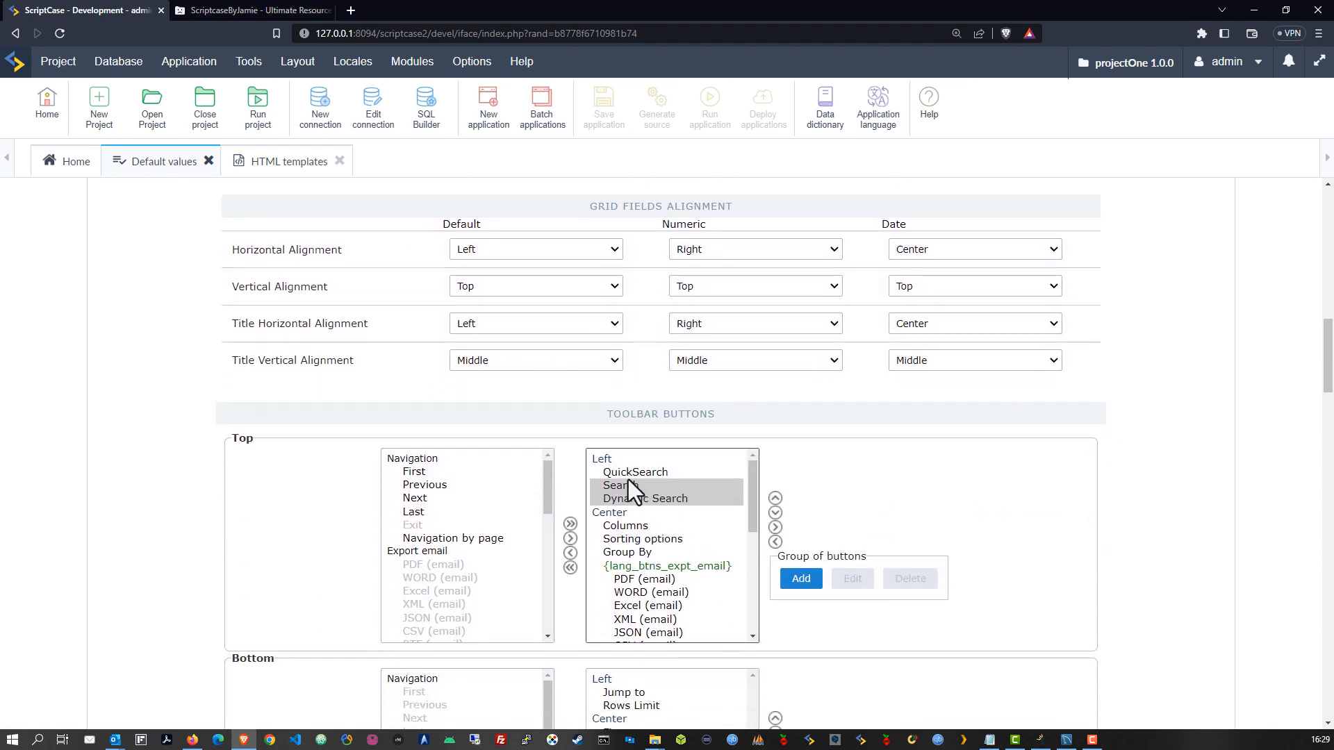
pyautogui.click(628, 474)
pyautogui.click(623, 486)
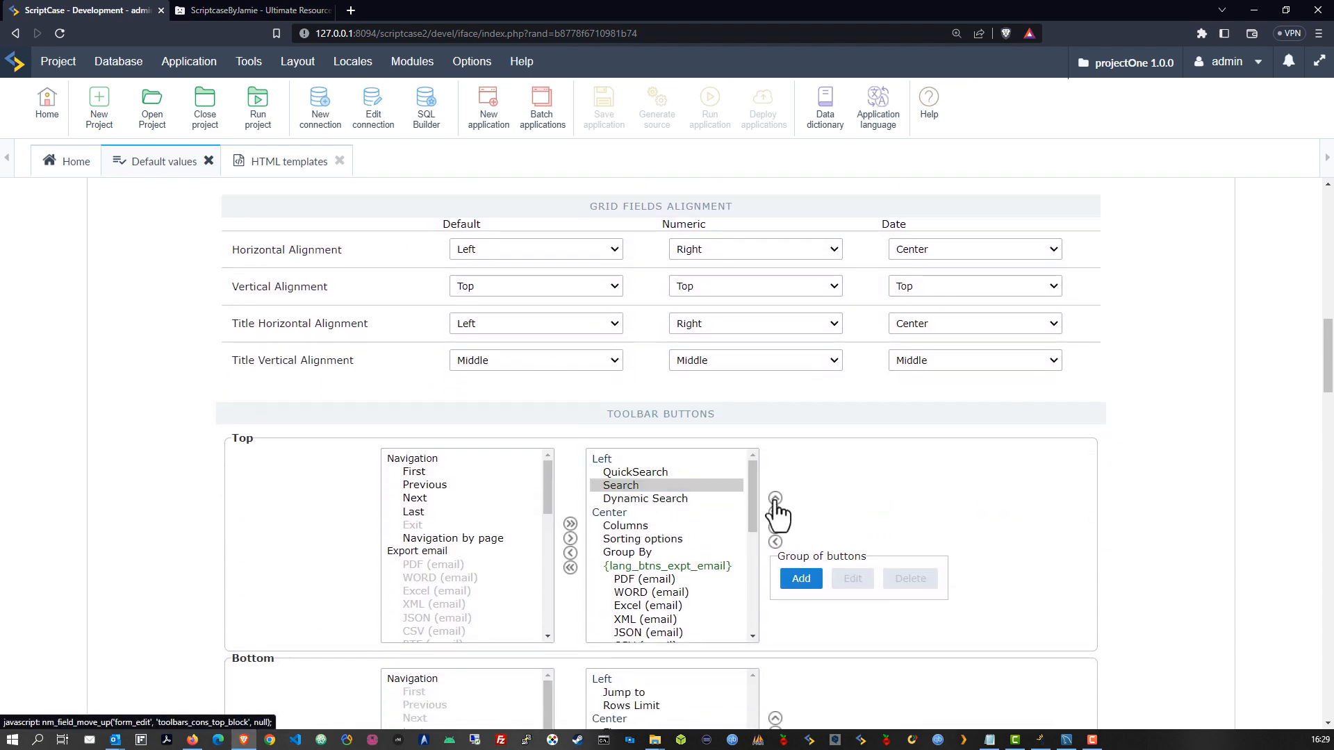
pyautogui.click(775, 499)
pyautogui.click(641, 482)
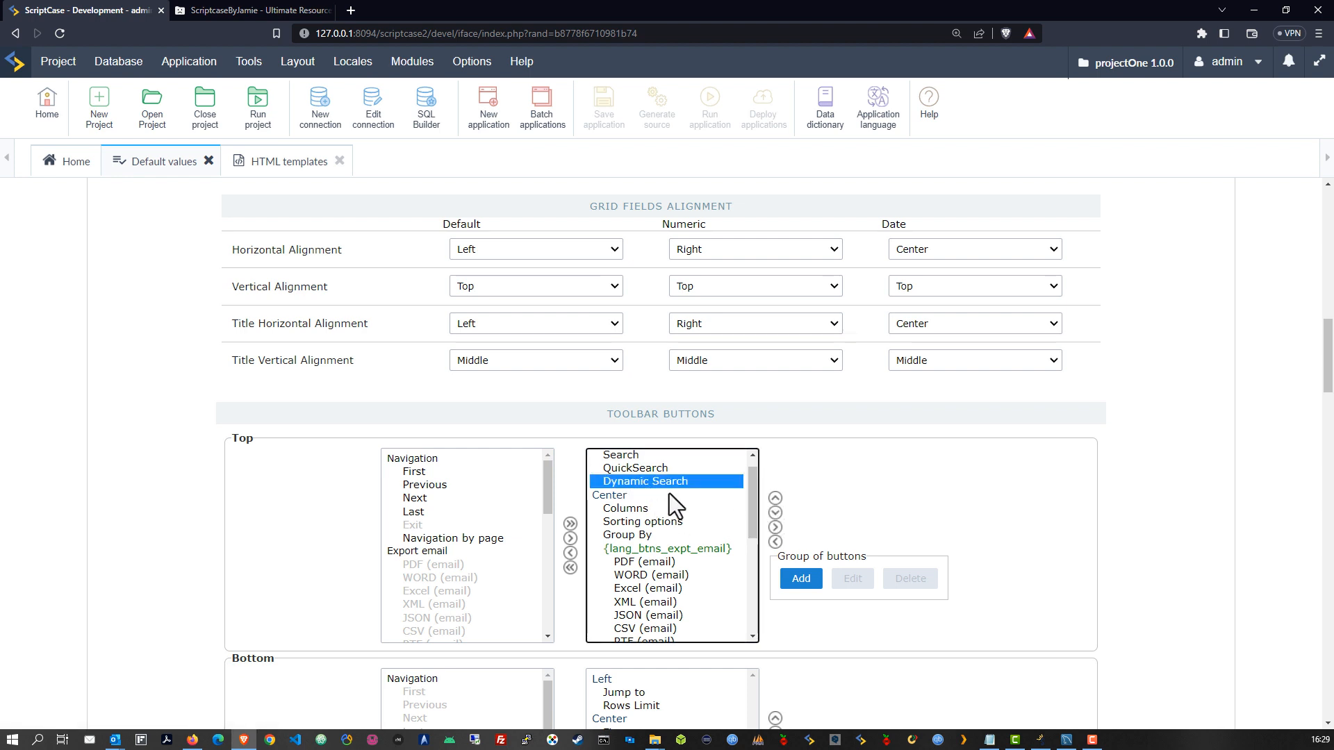
pyautogui.scroll(-2, 717, 518)
pyautogui.scroll(2, 660, 501)
# Move the separator below Print down beneath Form Buttons in the Grid top toolbar
pyautogui.click(637, 539)
pyautogui.scroll(-4, 698, 548)
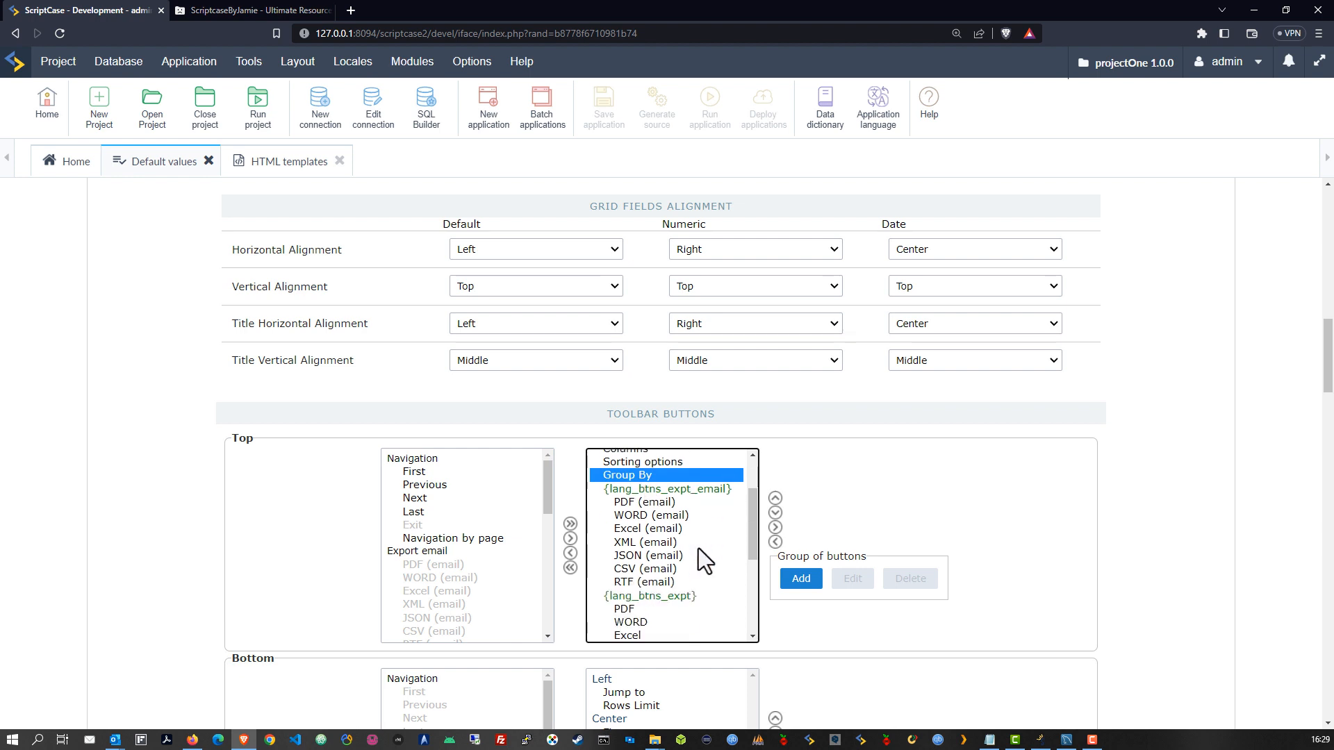
pyautogui.scroll(-1, 671, 544)
pyautogui.click(698, 539)
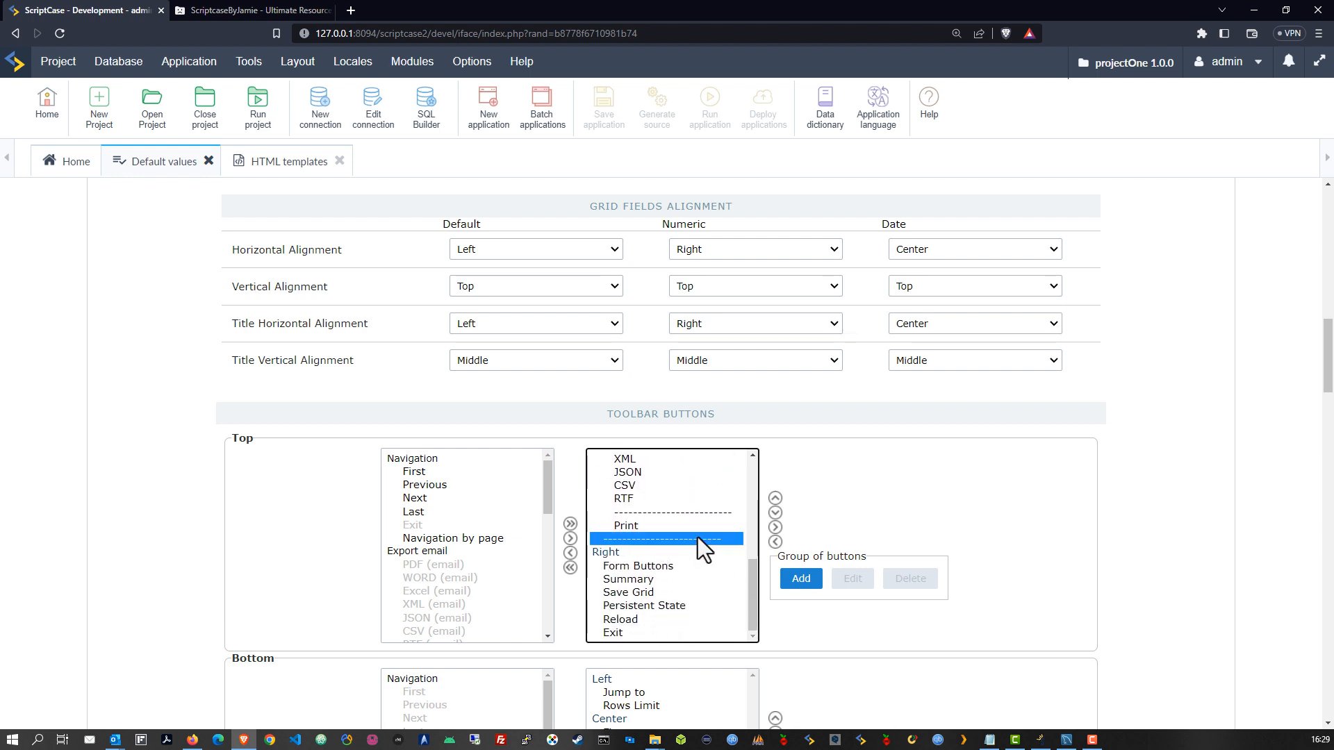
pyautogui.scroll(-1, 664, 544)
pyautogui.click(776, 443)
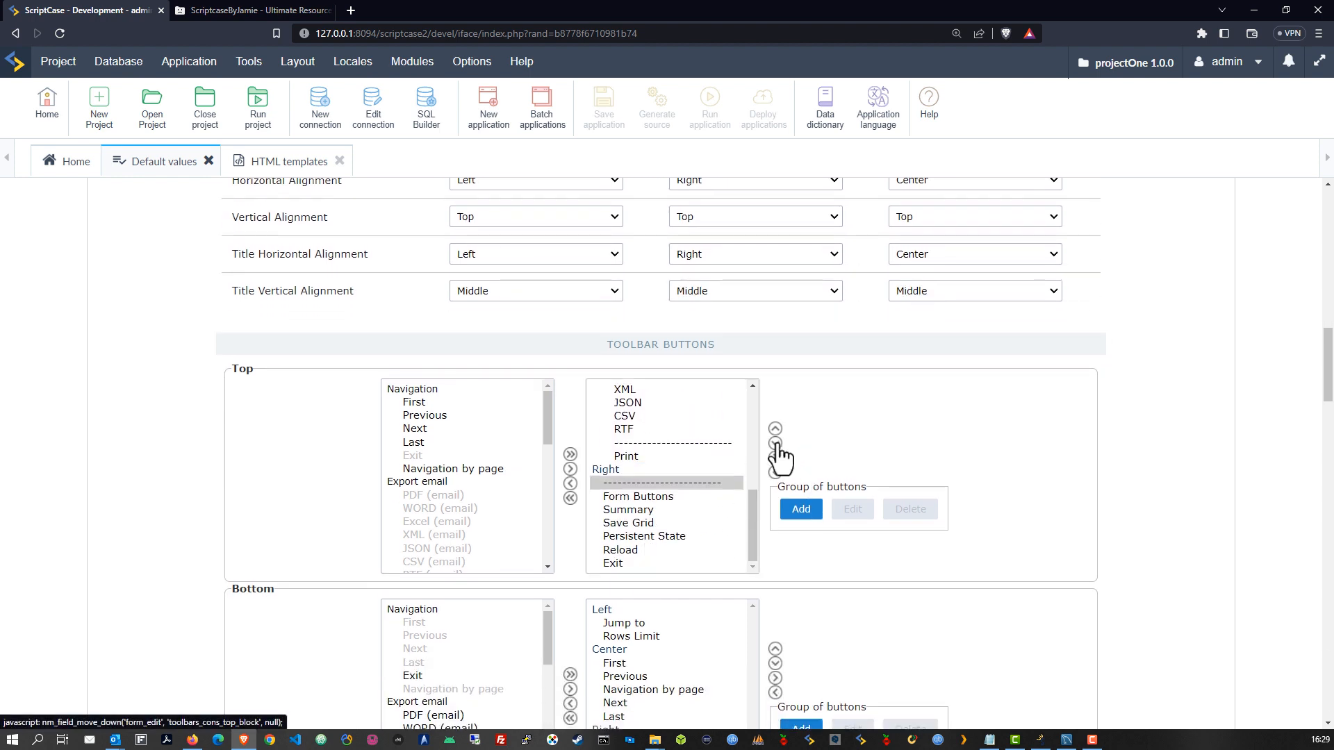
pyautogui.click(776, 443)
# Remove Reload from the Grid top toolbar
pyautogui.click(614, 550)
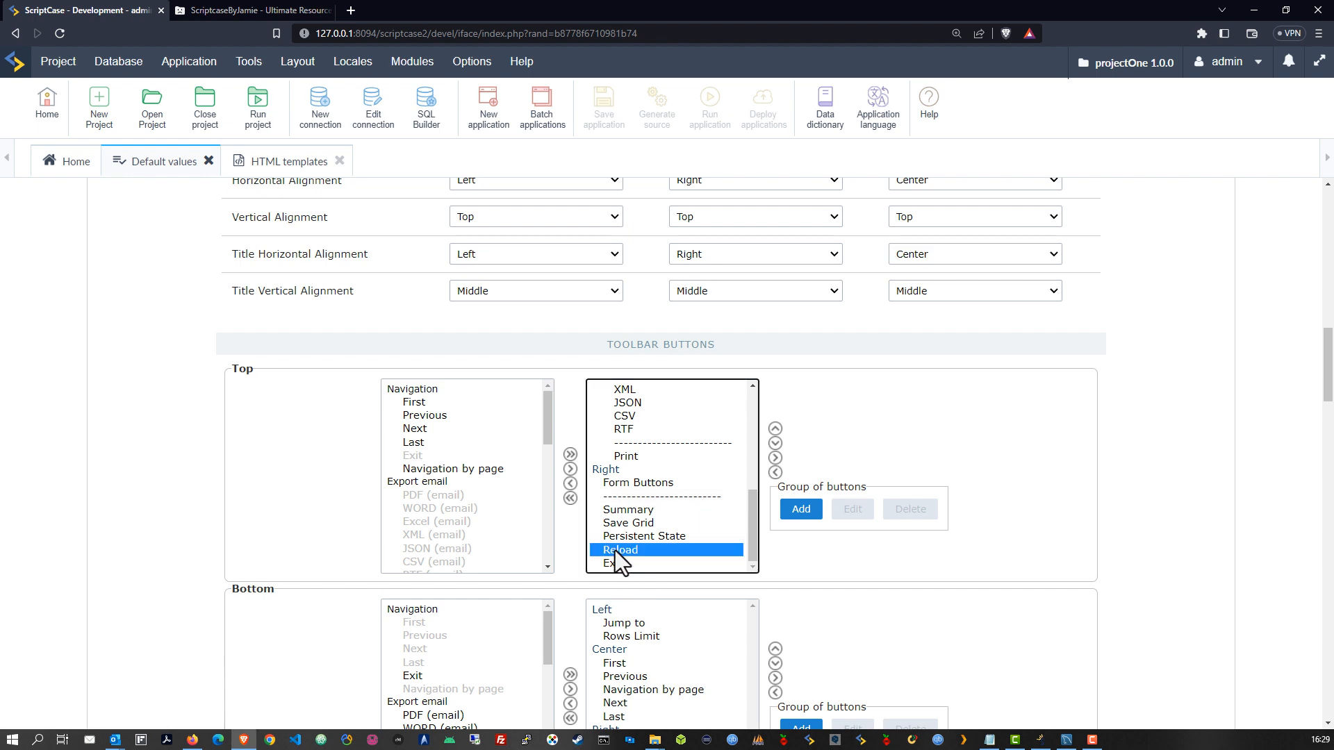
pyautogui.click(569, 483)
pyautogui.click(619, 512)
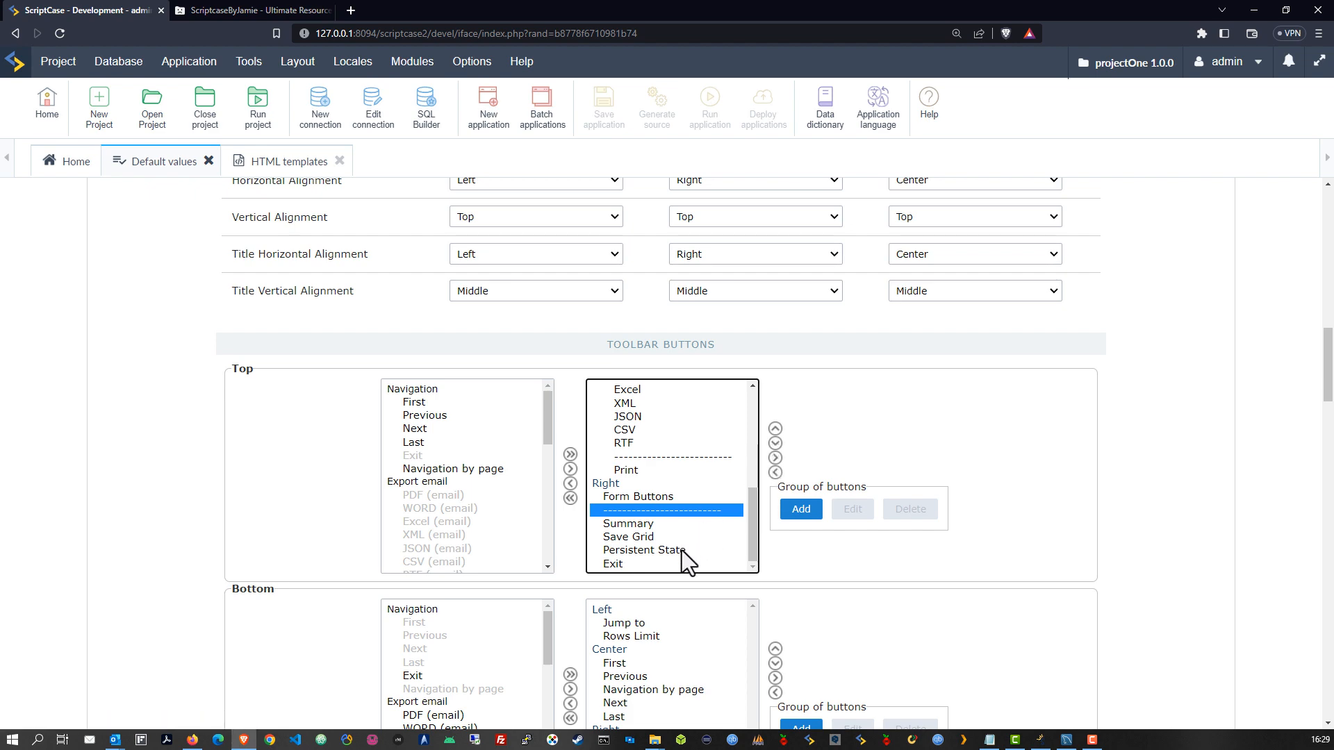
pyautogui.scroll(10, 742, 528)
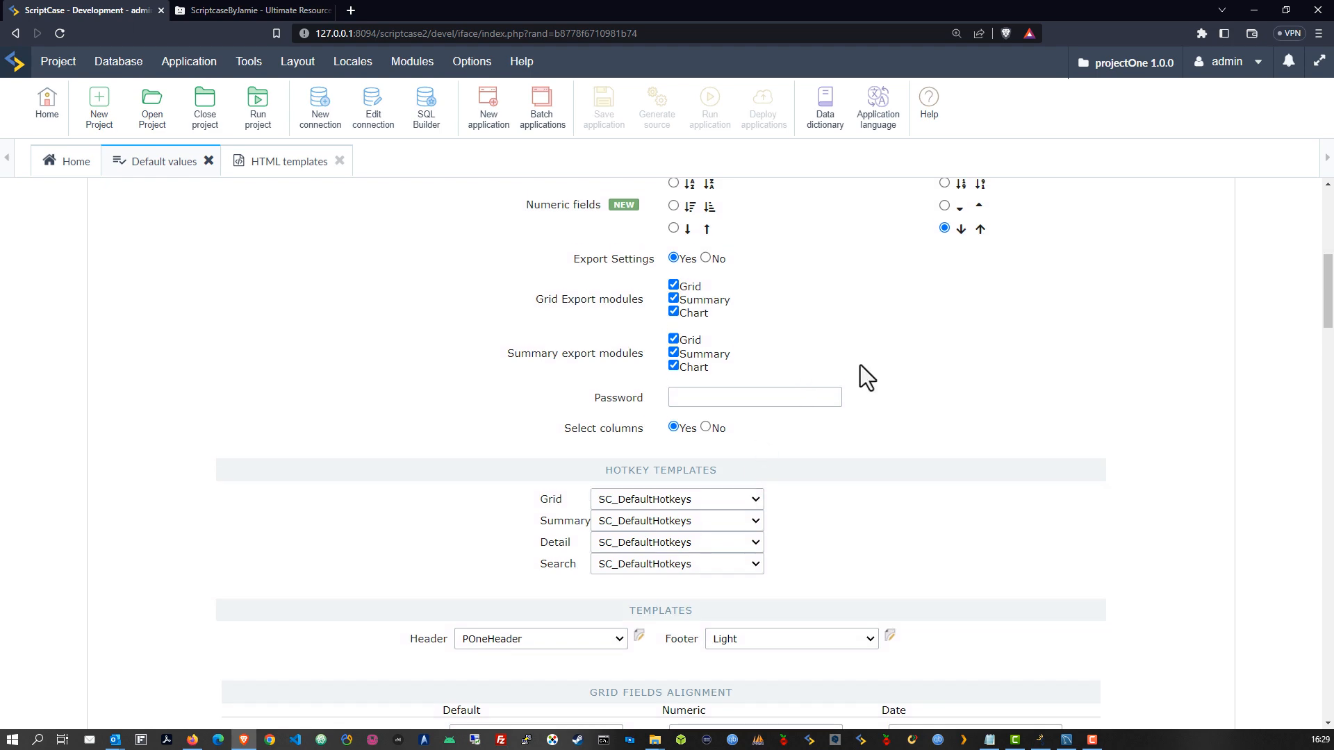
pyautogui.scroll(7, 860, 366)
pyautogui.click(336, 225)
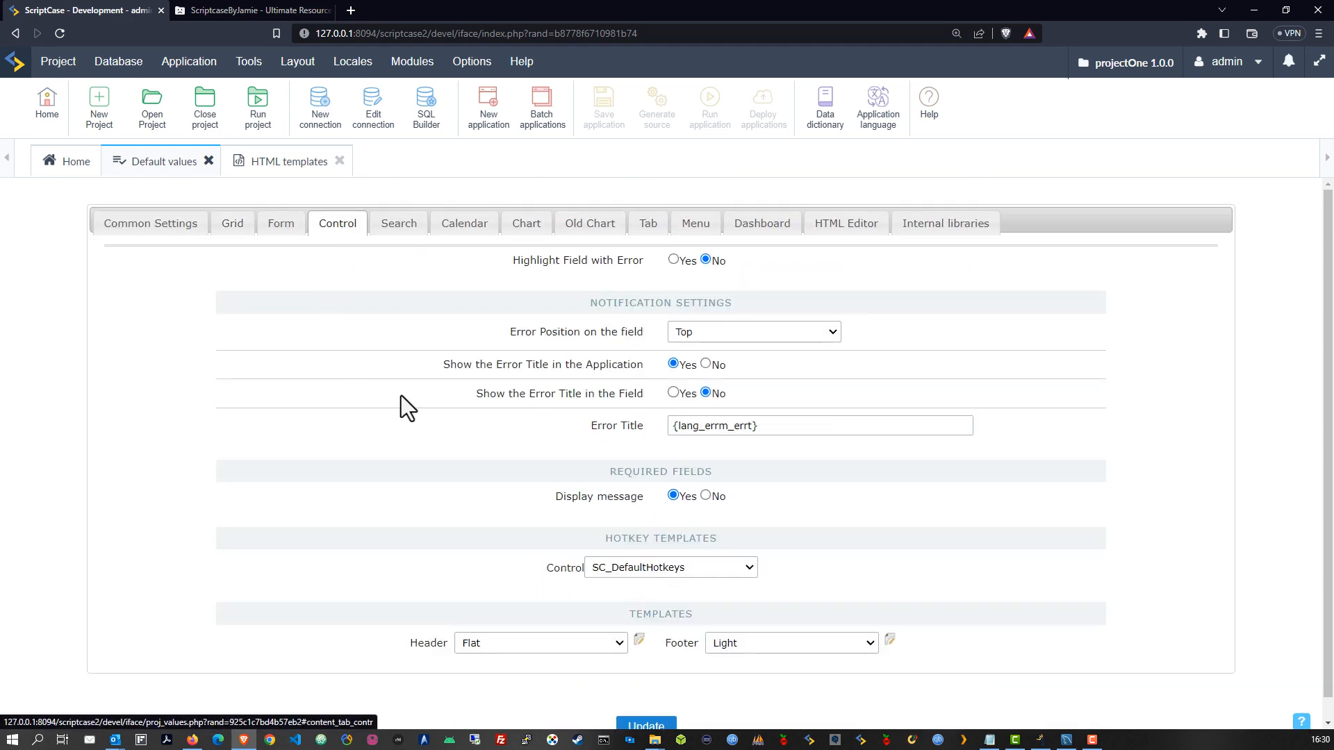
# Set Highlight Field with Error to Yes and the Control Header template to POneHeader
pyautogui.click(674, 259)
pyautogui.scroll(-1, 665, 414)
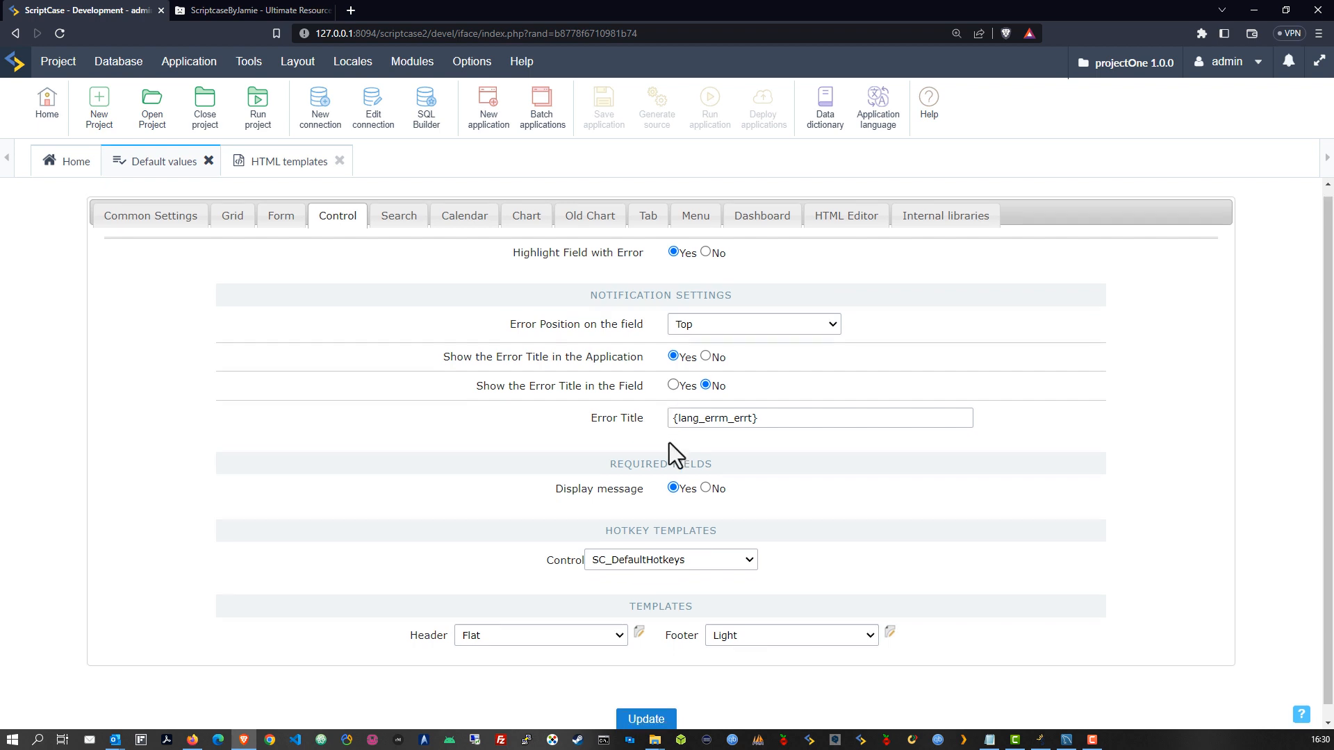
pyautogui.scroll(-1, 669, 452)
pyautogui.click(602, 614)
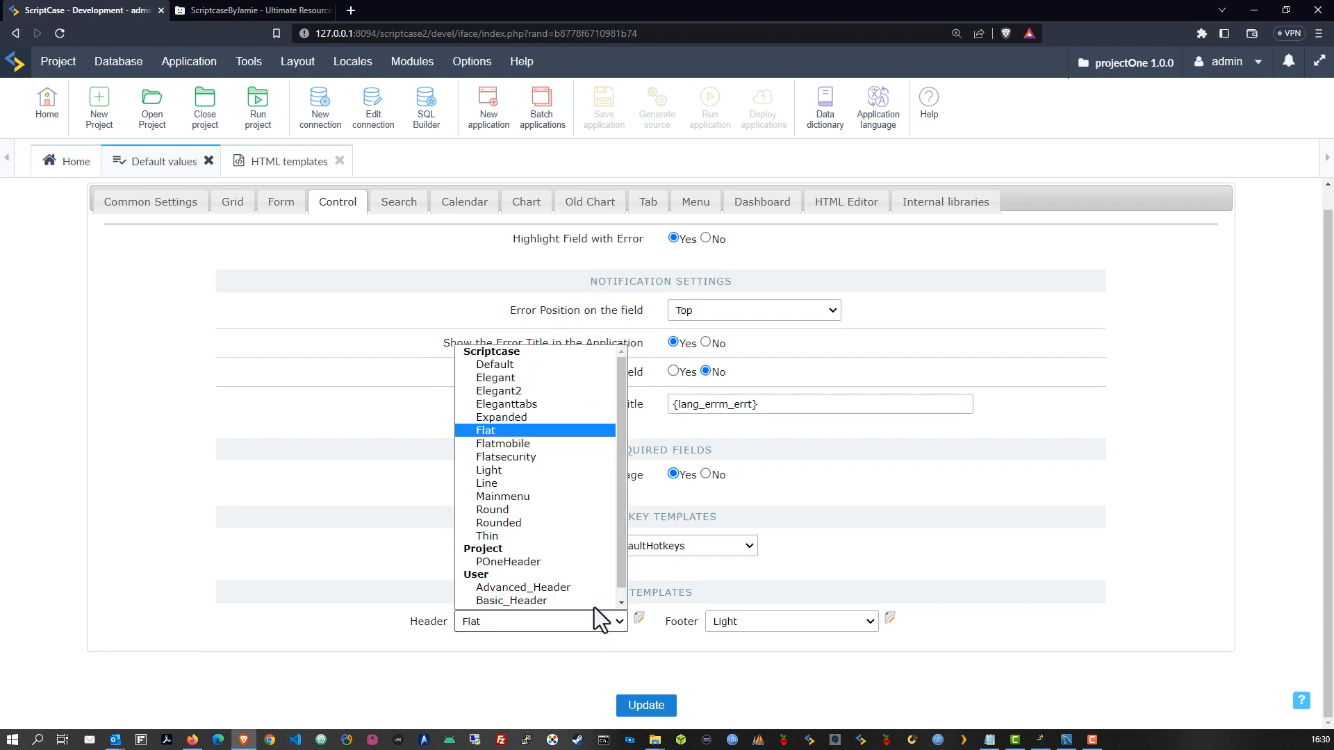
pyautogui.scroll(-1, 587, 591)
pyautogui.click(499, 553)
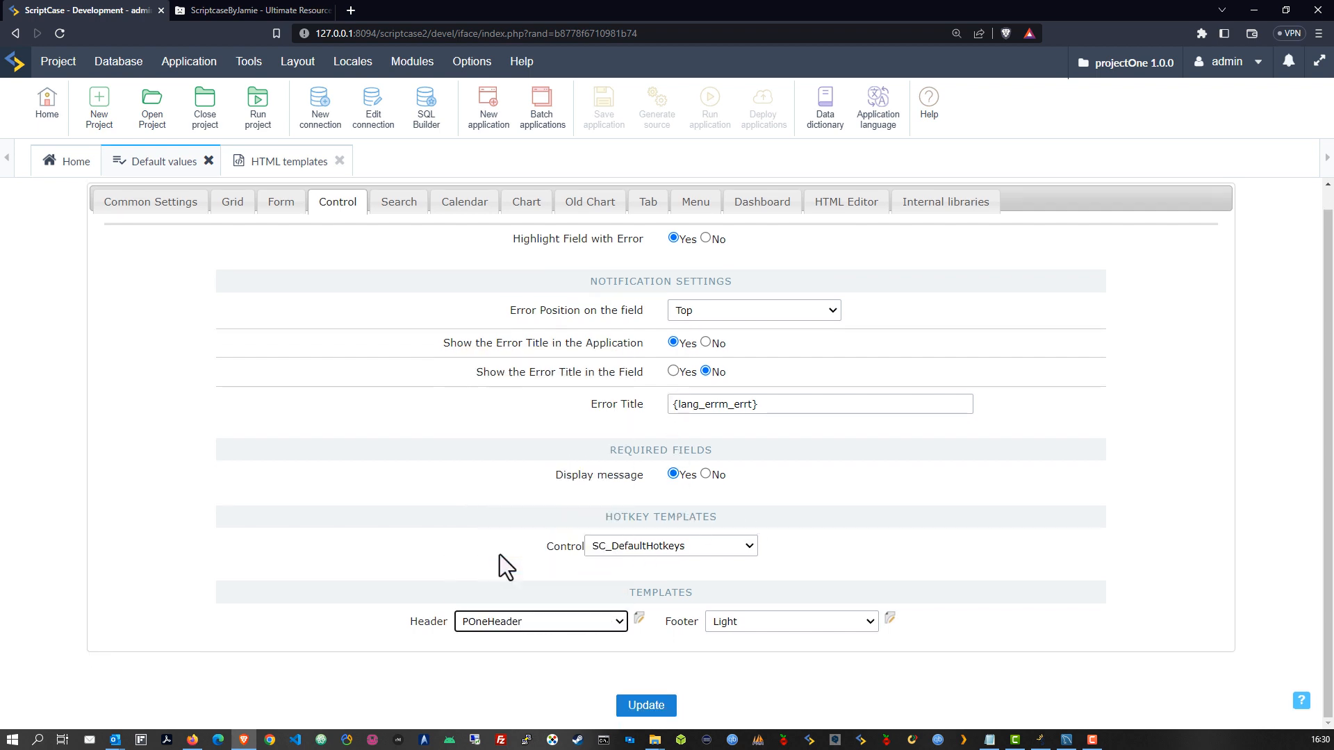
pyautogui.click(399, 203)
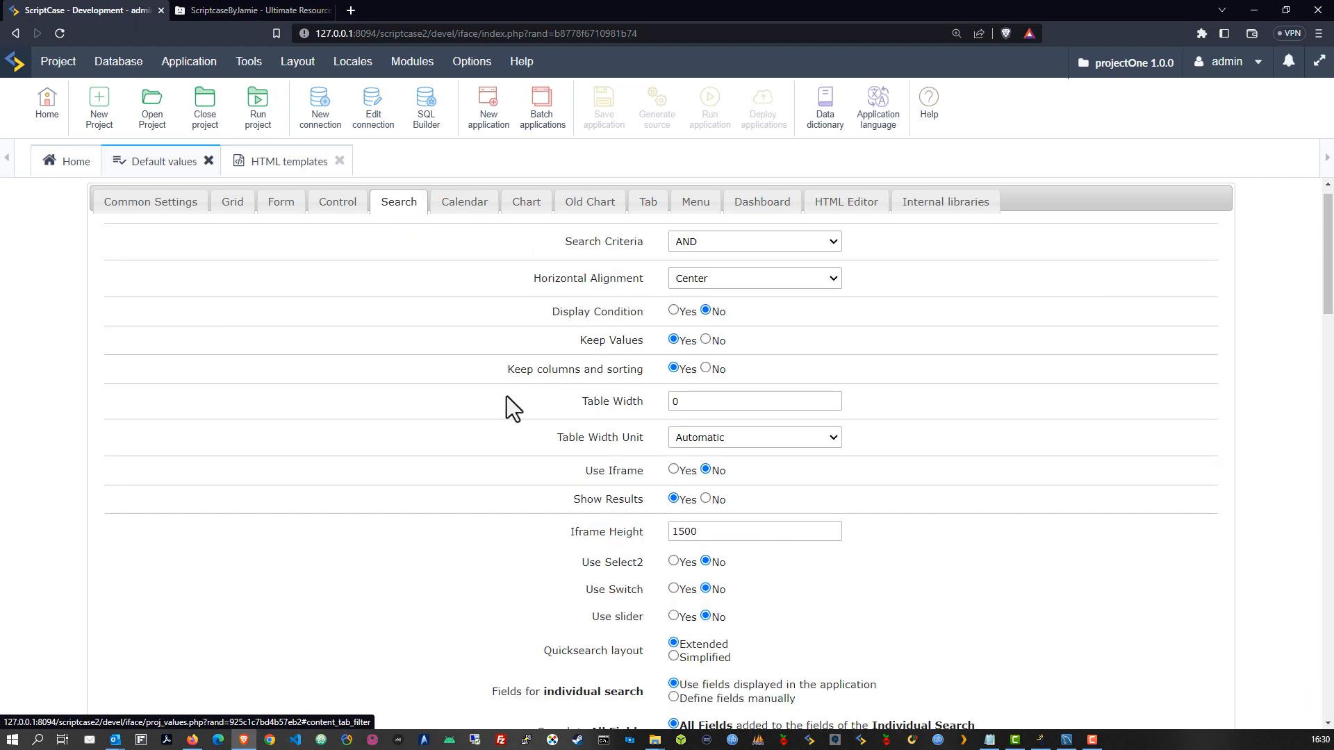
# Move Search and Clear into the Right group of the Search bottom toolbar
pyautogui.scroll(-6, 508, 448)
pyautogui.scroll(-10, 508, 448)
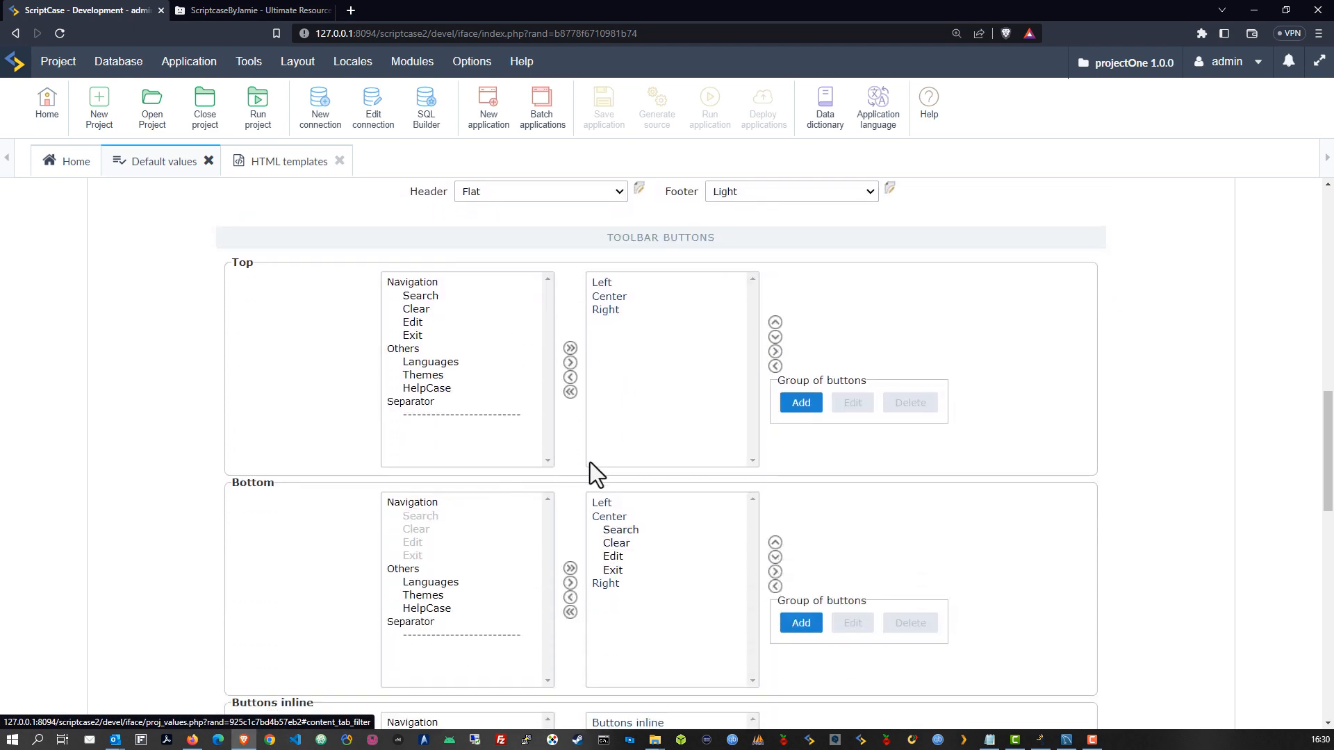
pyautogui.scroll(-8, 623, 479)
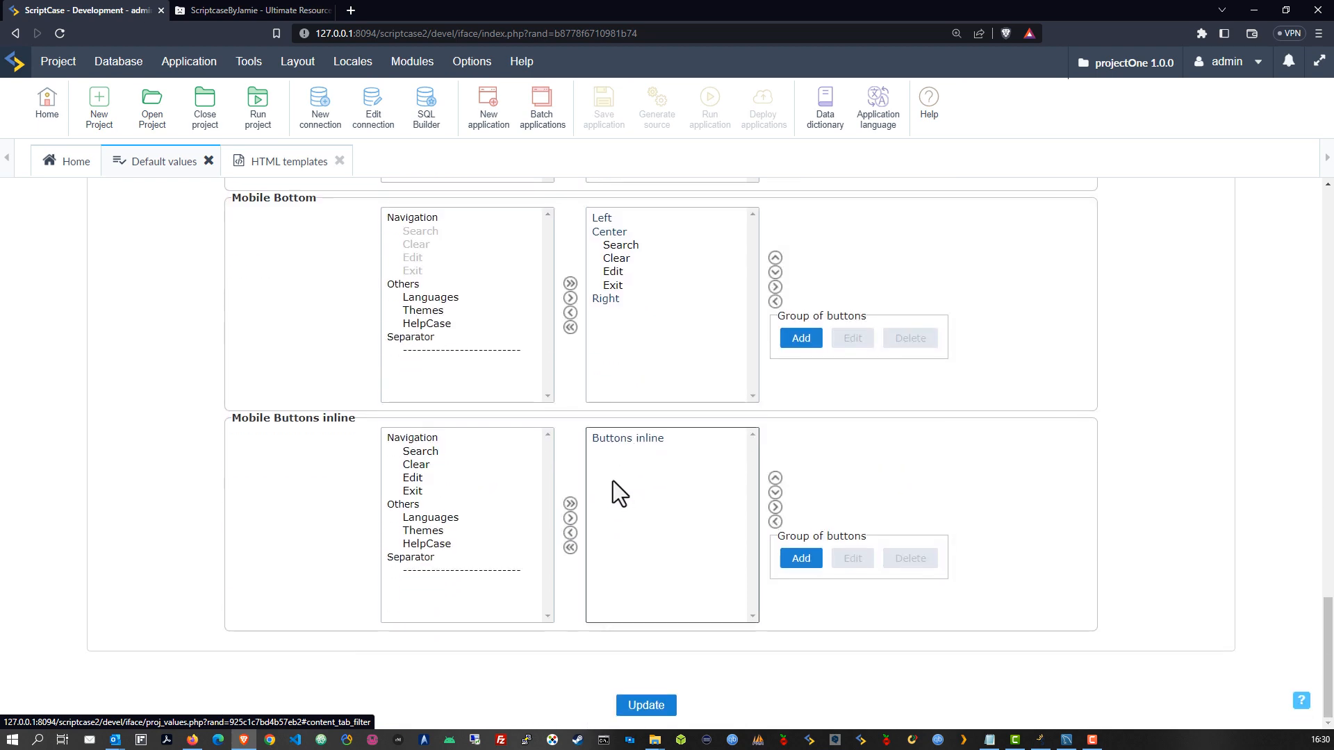
pyautogui.scroll(5, 625, 486)
pyautogui.scroll(-1, 643, 482)
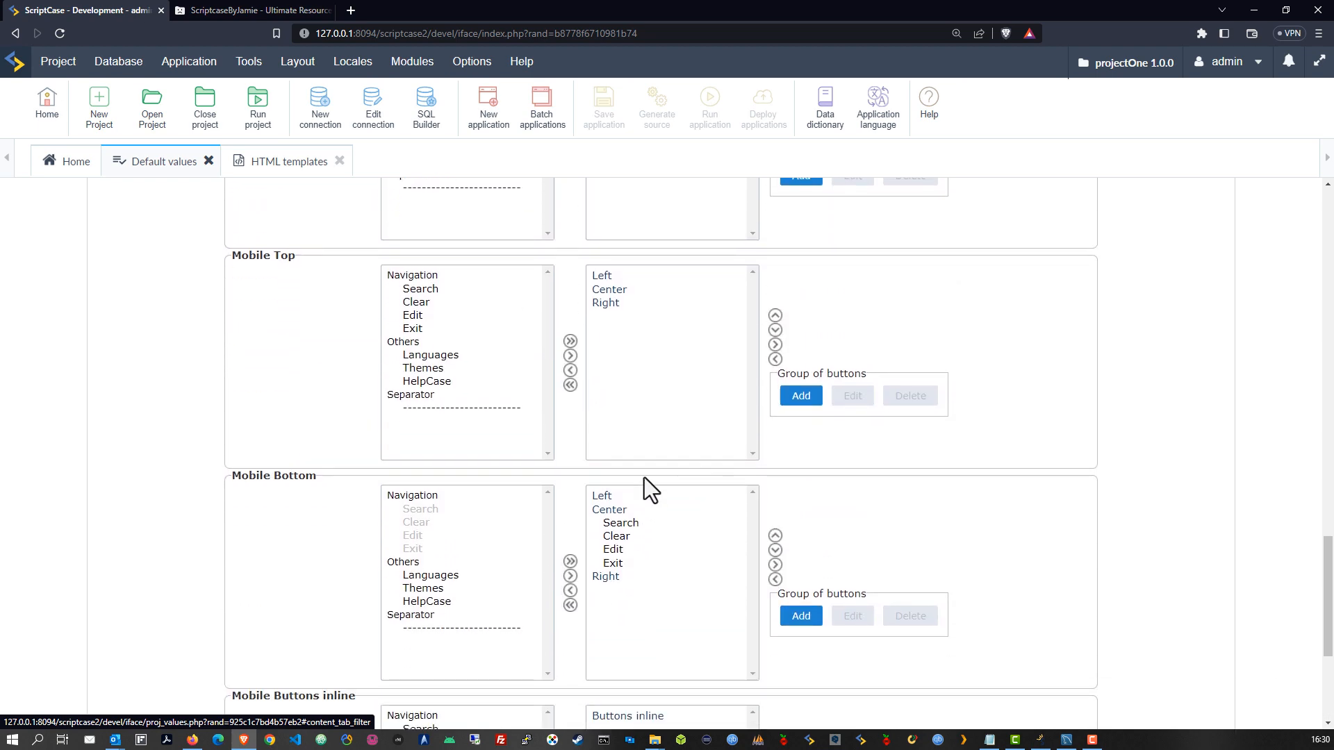
pyautogui.scroll(5, 644, 477)
pyautogui.scroll(5, 645, 462)
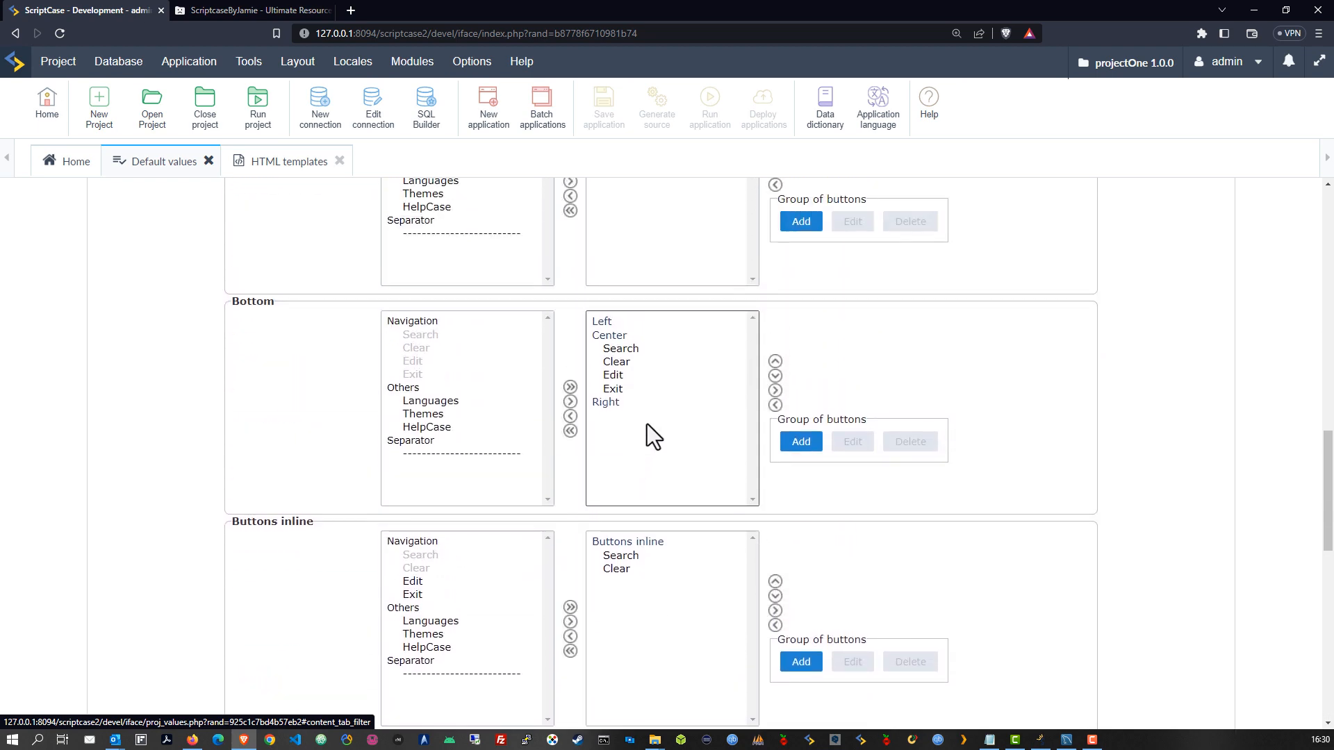
pyautogui.scroll(-1, 639, 472)
pyautogui.click(628, 488)
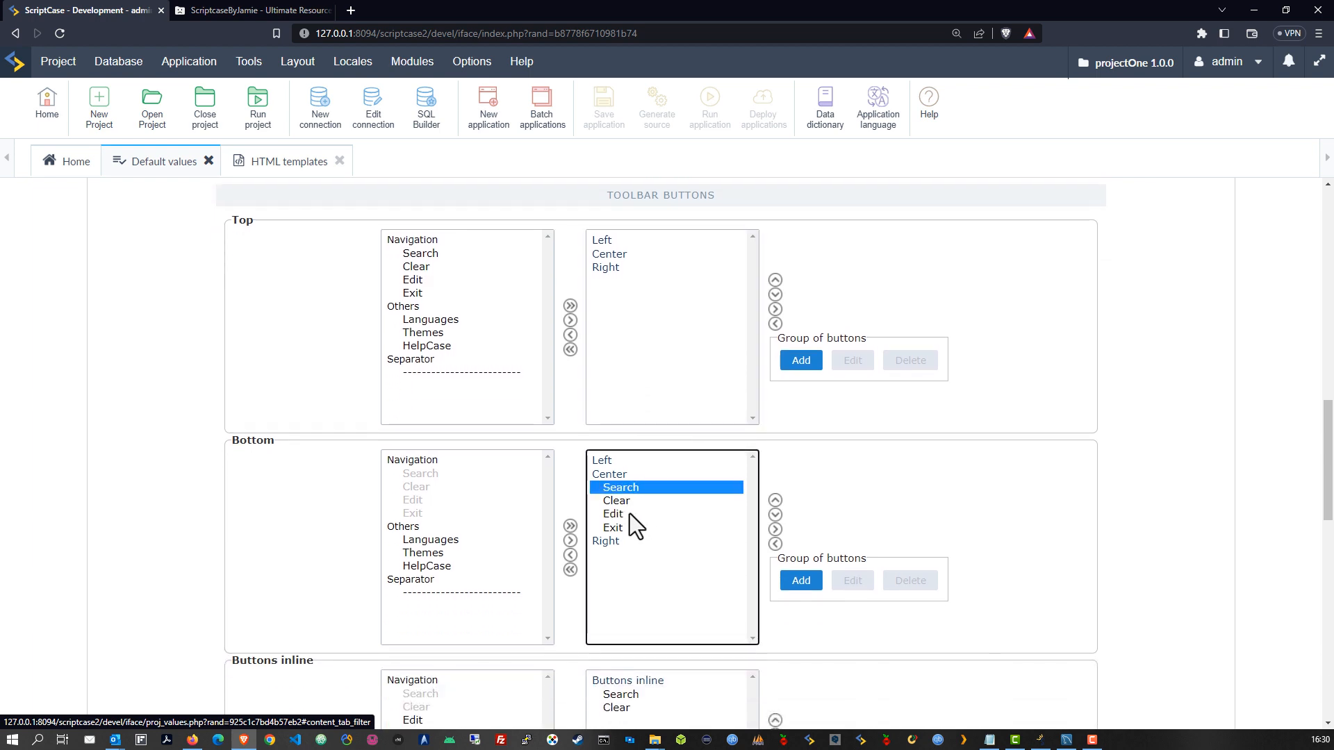
pyautogui.keyDown('shift'); pyautogui.click(619, 502); pyautogui.keyUp('shift')
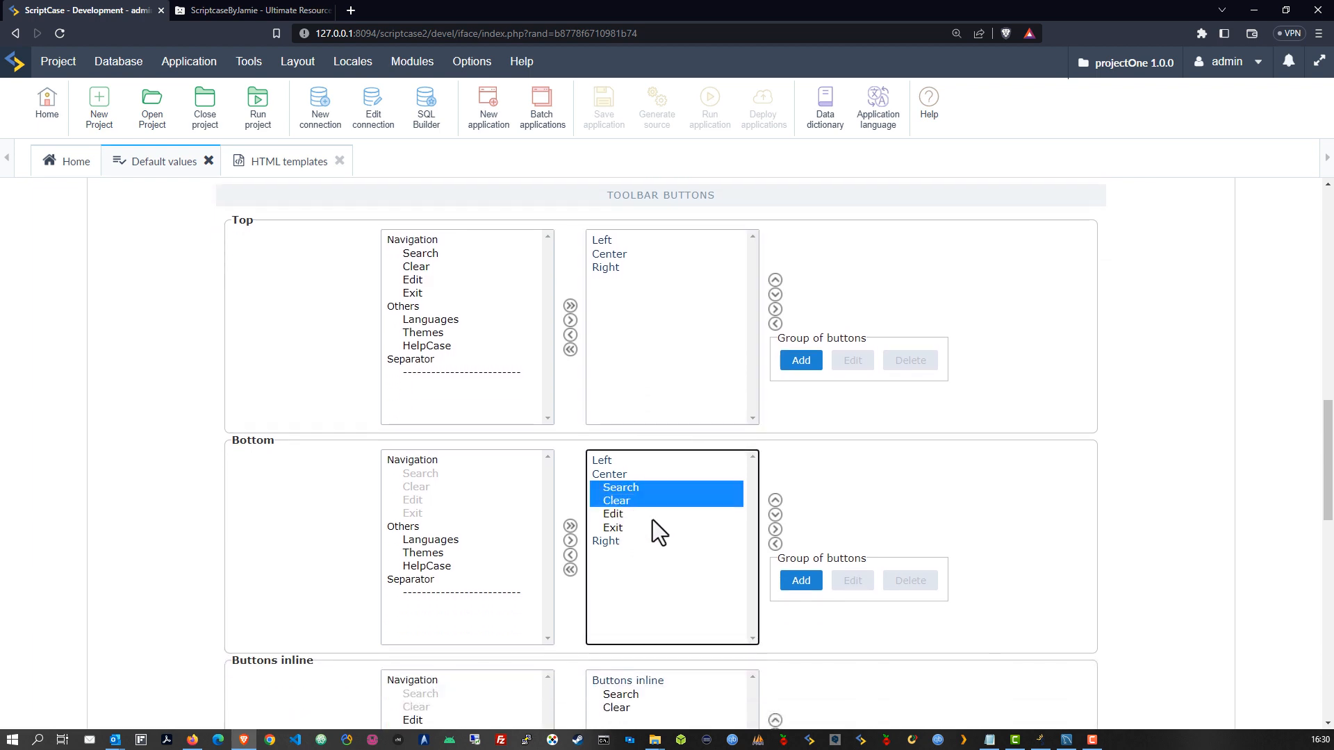
pyautogui.click(775, 515)
pyautogui.click(775, 515)
pyautogui.click(775, 515)
# Put Exit under Left and Edit between Search and Clear under Right
pyautogui.click(616, 489)
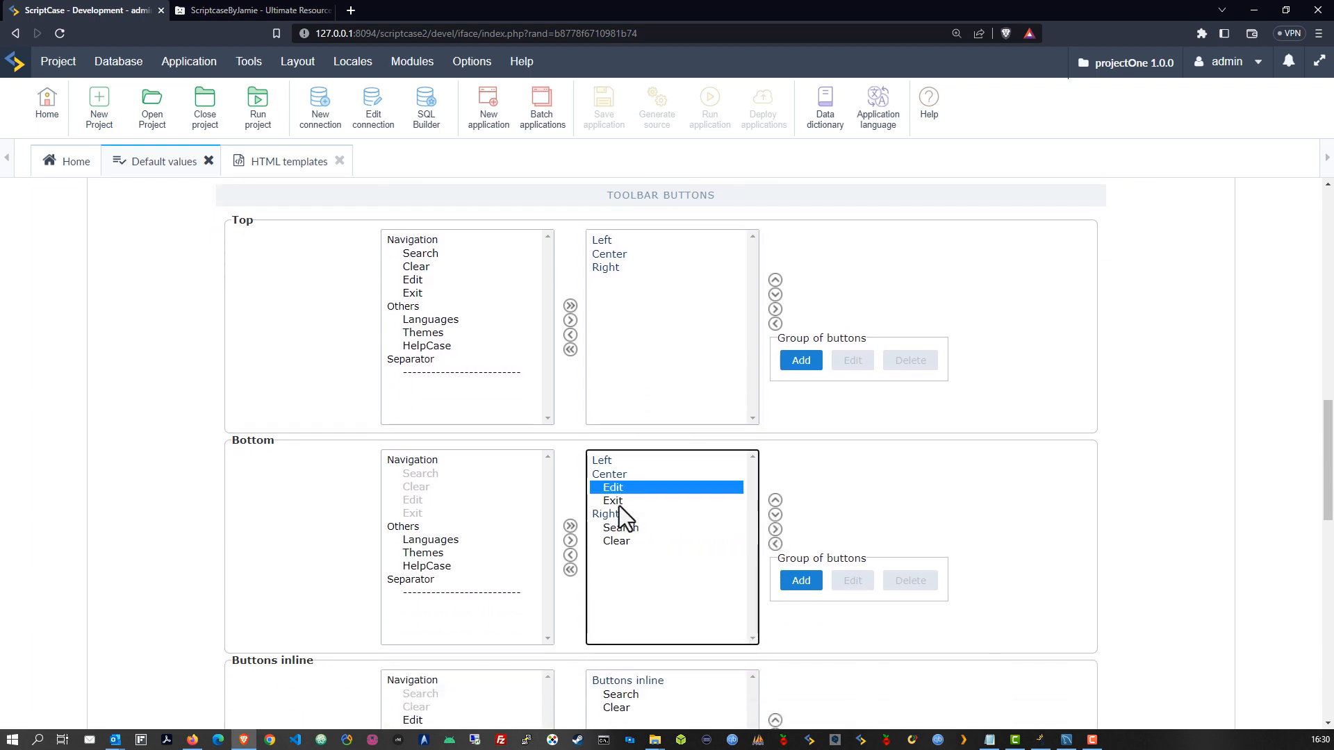
pyautogui.keyDown('shift'); pyautogui.click(619, 503); pyautogui.keyUp('shift')
pyautogui.click(618, 503)
pyautogui.click(776, 502)
pyautogui.click(776, 502)
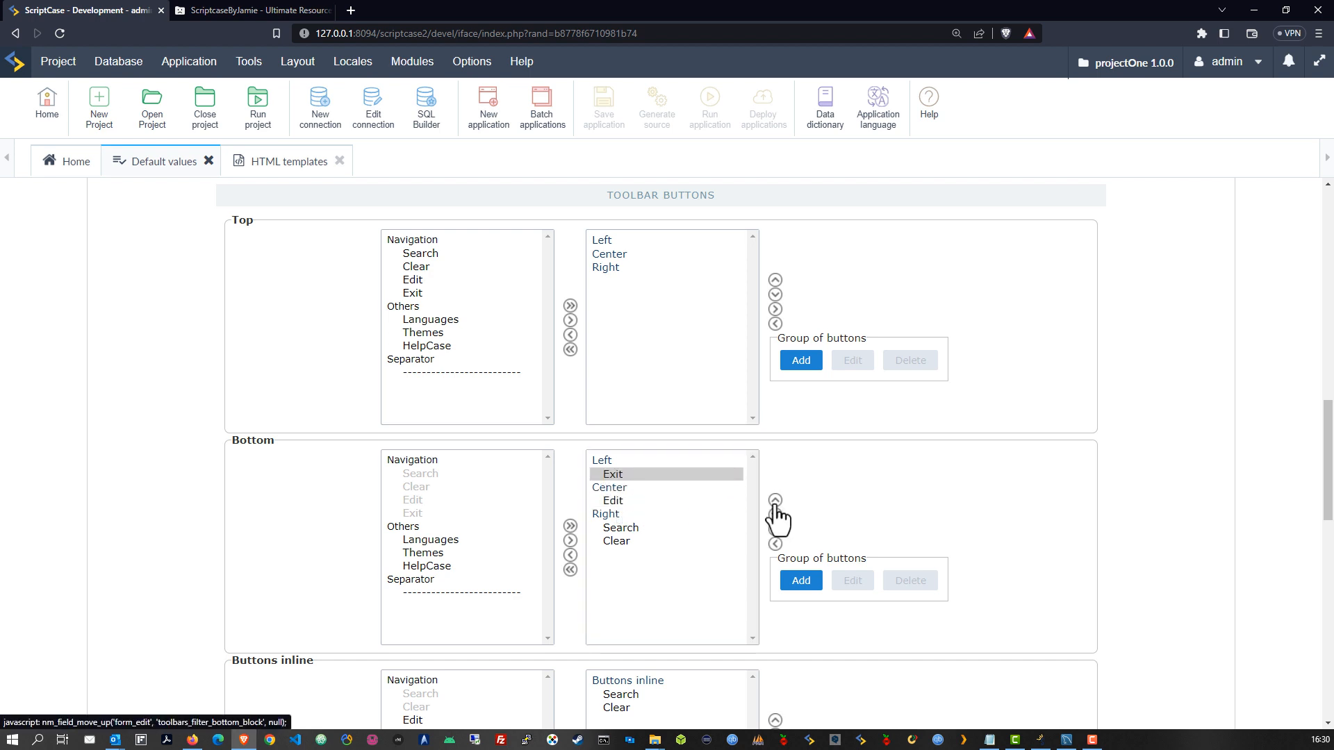
pyautogui.click(641, 500)
pyautogui.click(775, 515)
pyautogui.click(775, 515)
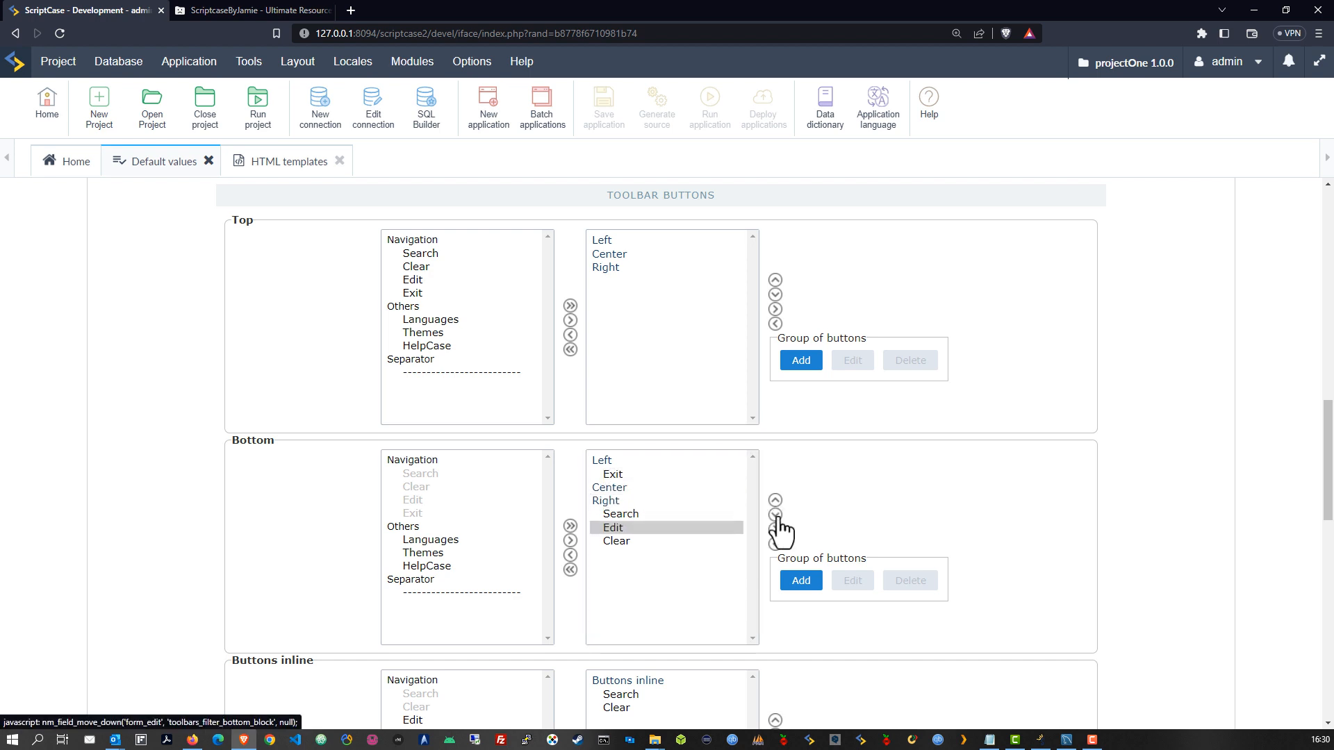
pyautogui.click(628, 539)
pyautogui.click(621, 528)
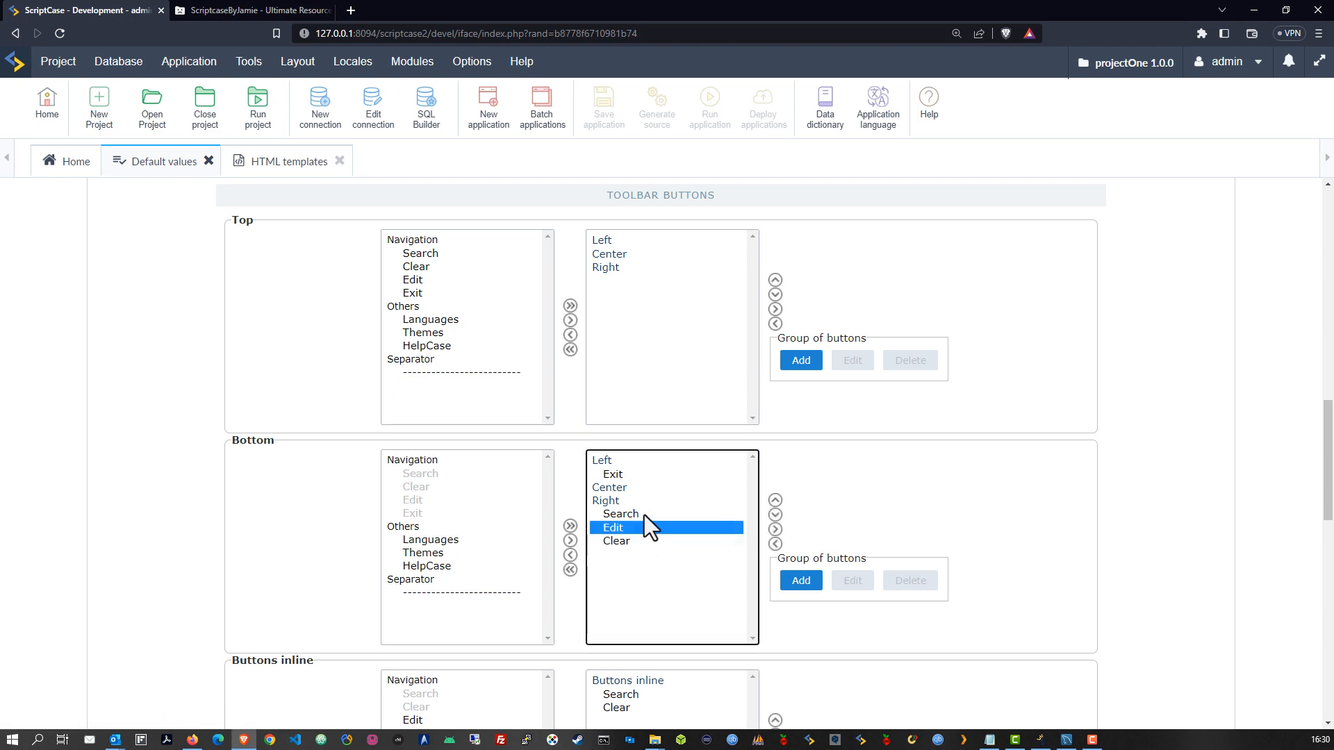
pyautogui.click(644, 514)
pyautogui.scroll(-3, 681, 416)
pyautogui.scroll(12, 665, 368)
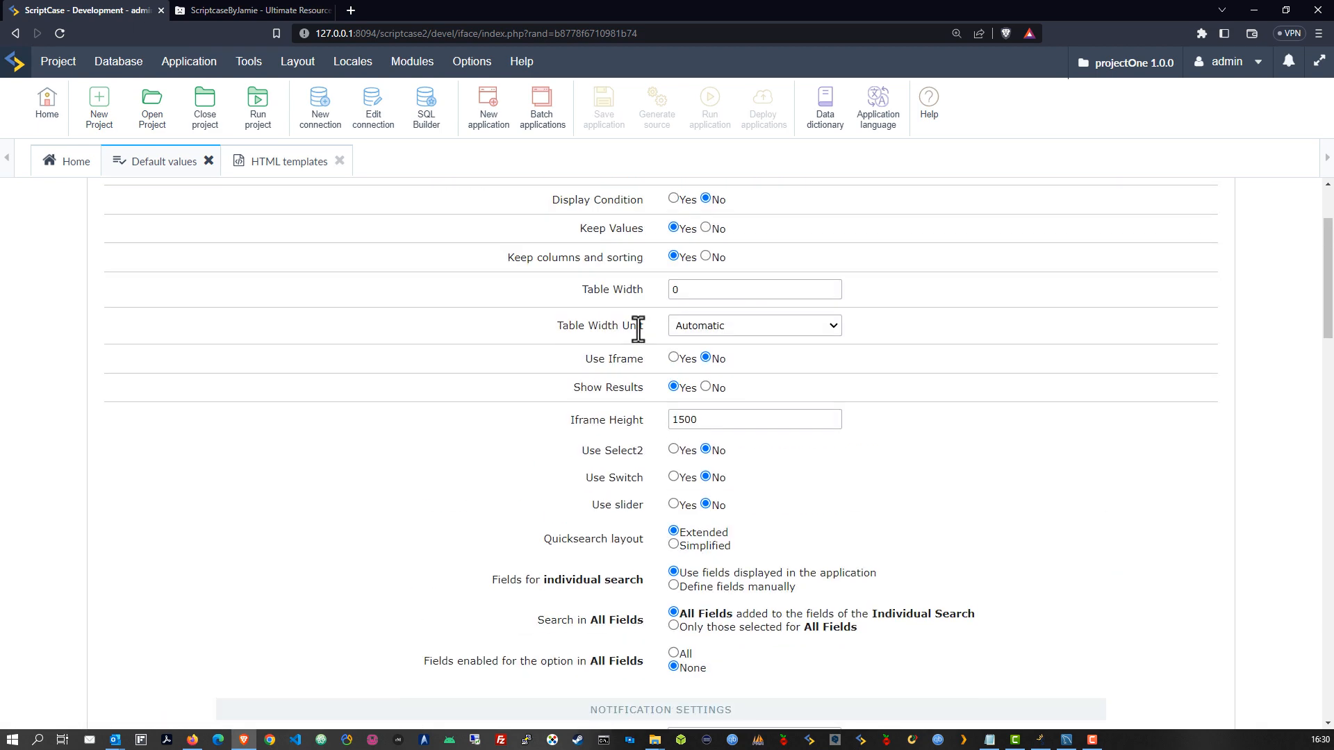
pyautogui.scroll(-6, 621, 339)
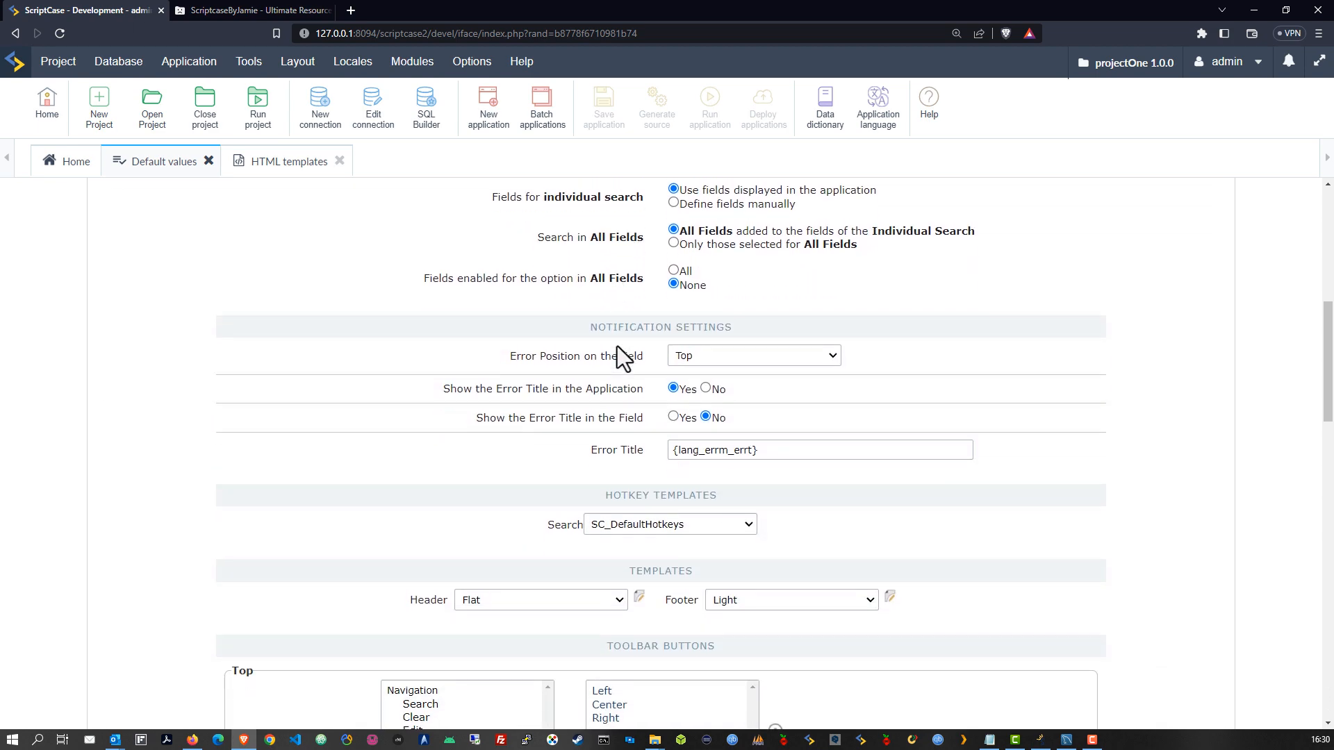
# Set the Search defaults' Header template to POneHeader
pyautogui.click(574, 564)
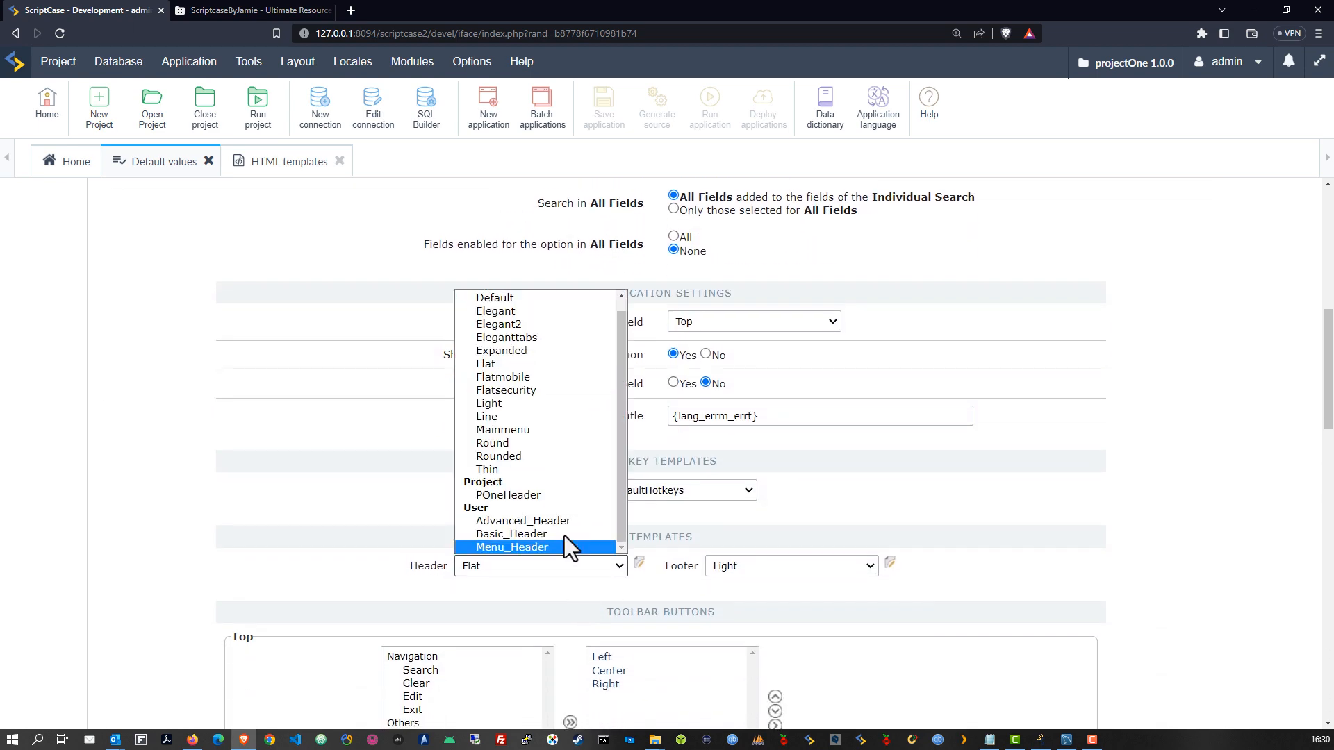
pyautogui.click(482, 496)
pyautogui.scroll(10, 798, 490)
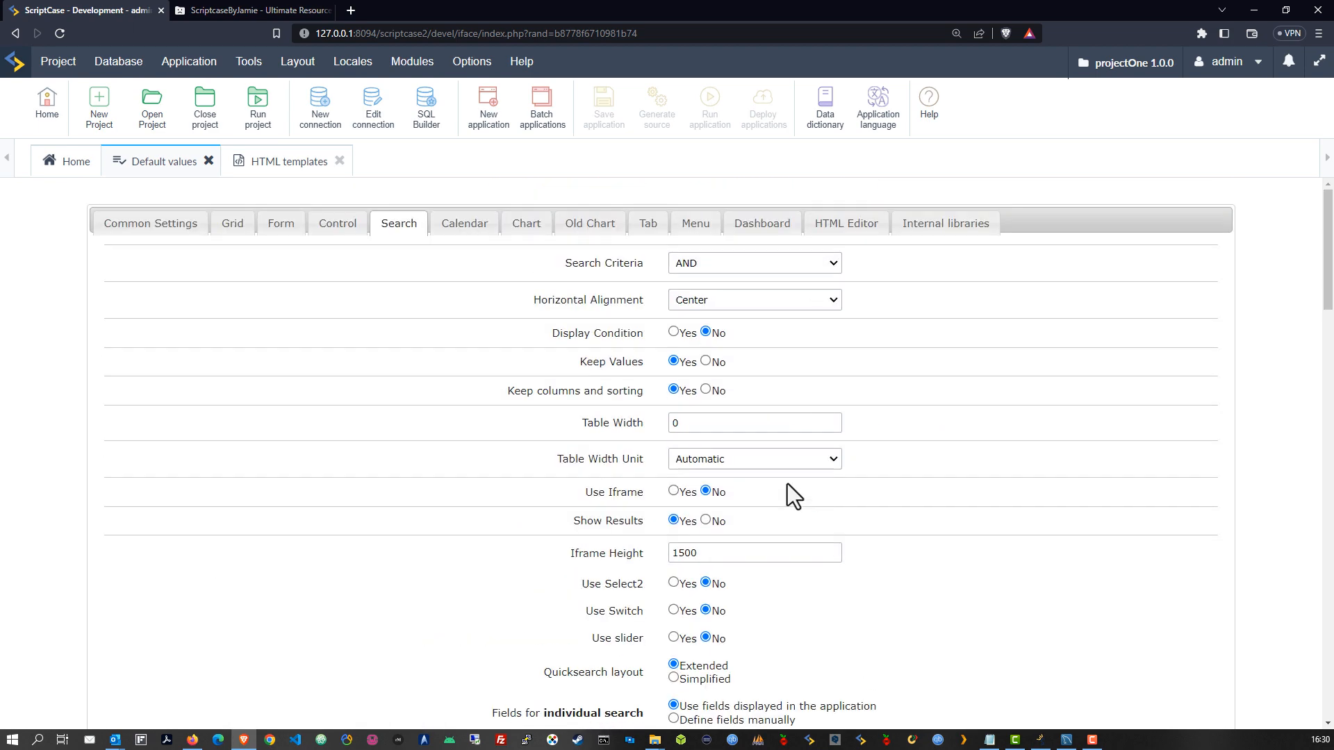
# Put Exit under Left and the Insert–Cancel block under Right in the Calendar bottom toolbar
pyautogui.click(471, 229)
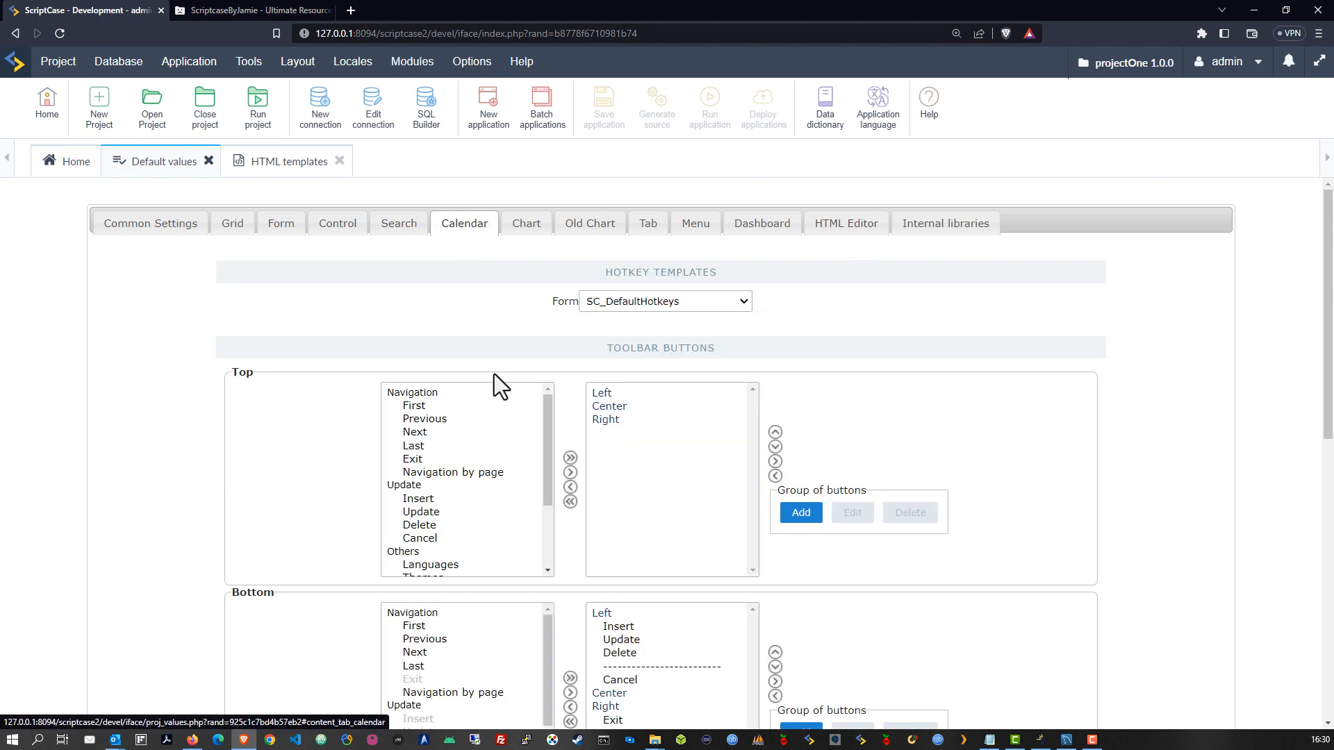
pyautogui.scroll(-4, 569, 368)
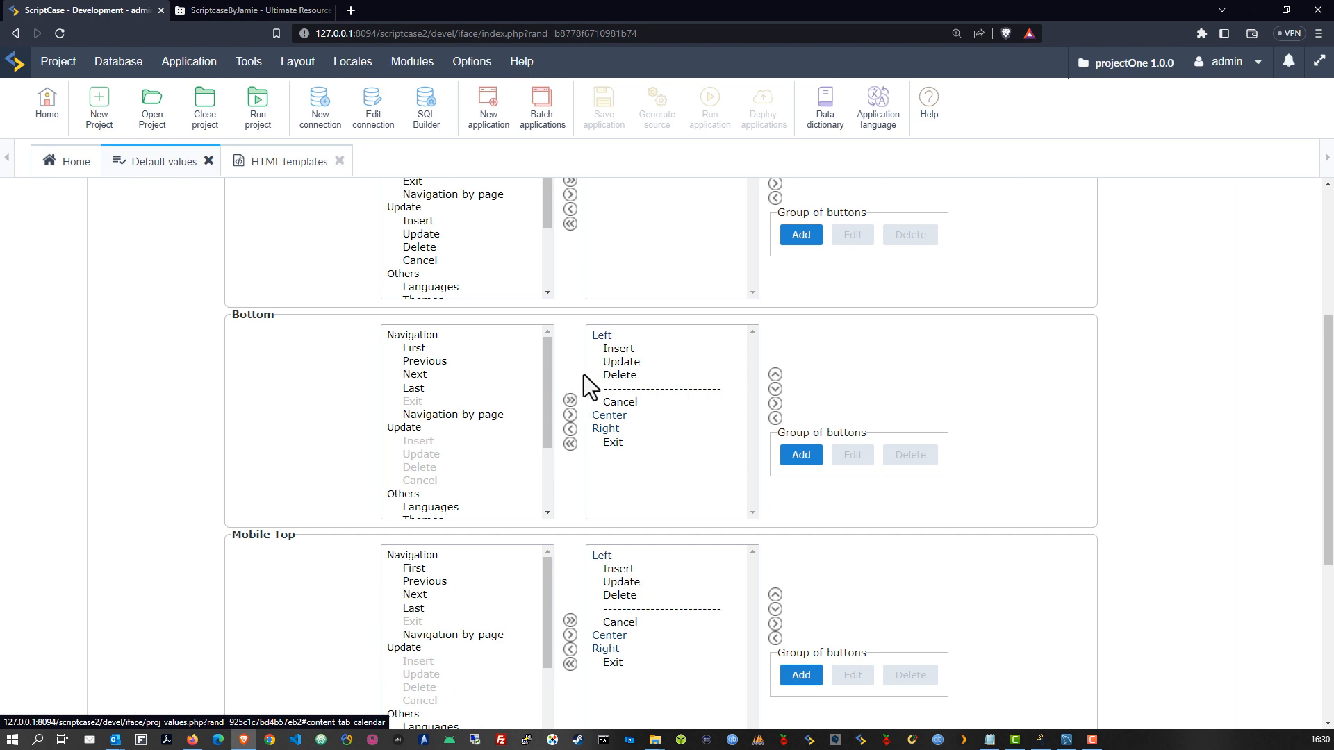
pyautogui.click(615, 443)
pyautogui.click(776, 374)
pyautogui.click(775, 374)
pyautogui.click(775, 375)
pyautogui.click(775, 375)
pyautogui.click(775, 374)
pyautogui.click(775, 374)
pyautogui.click(775, 375)
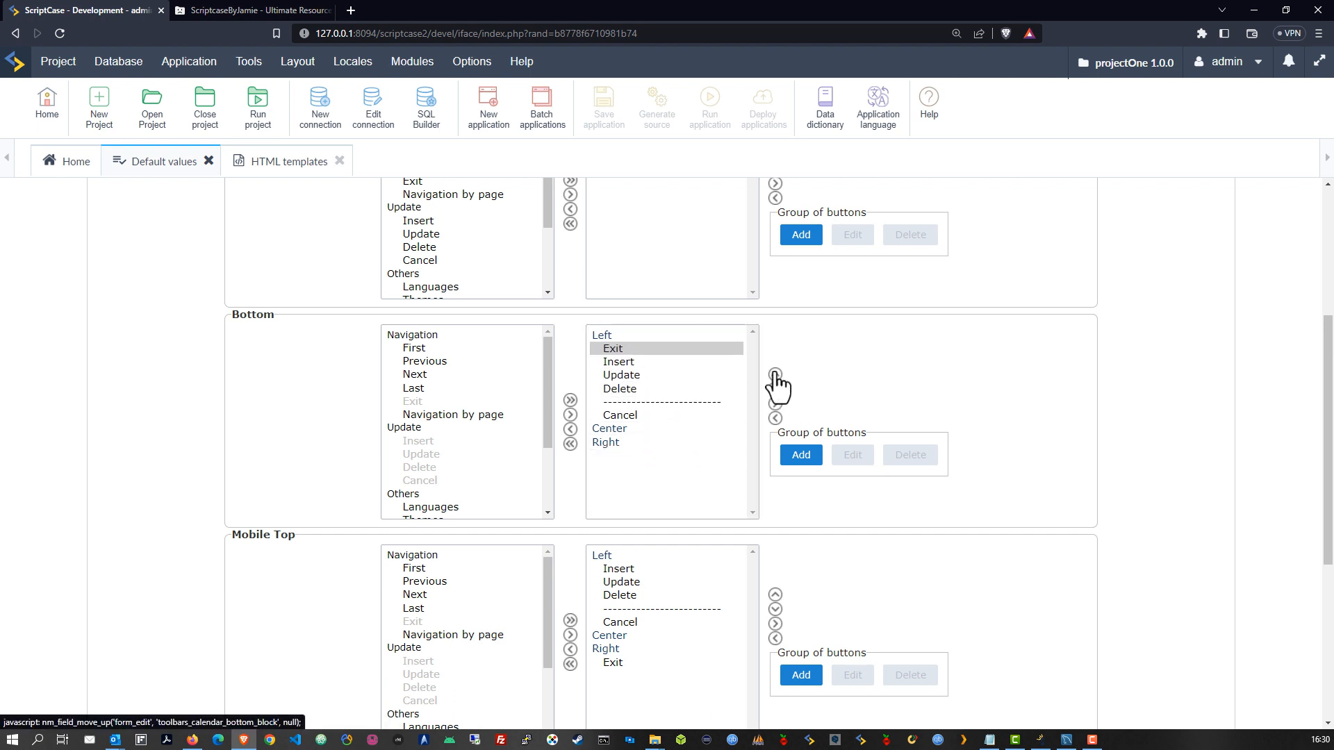
pyautogui.moveTo(629, 362); pyautogui.dragTo(629, 415)
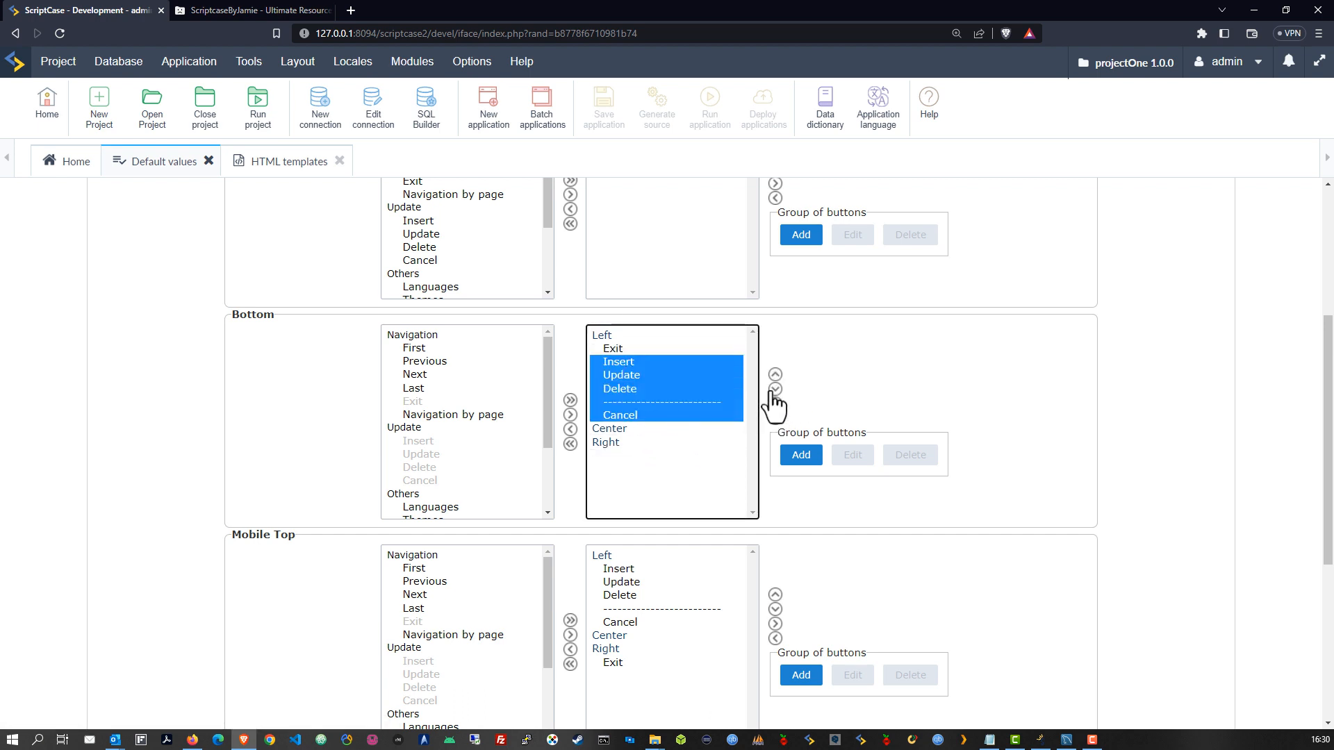
pyautogui.click(776, 389)
pyautogui.click(775, 389)
# Move Cancel under Left and the separator above Delete in the Calendar bottom toolbar
pyautogui.click(615, 389)
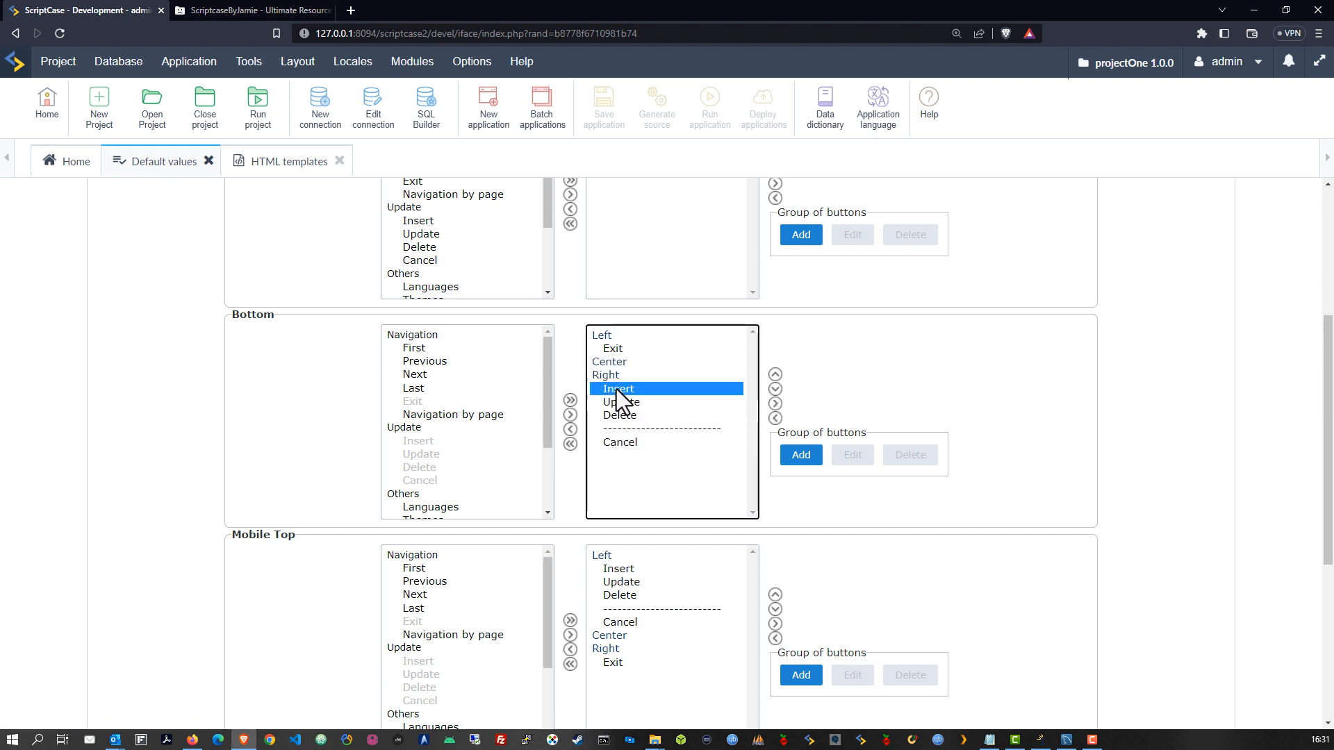
pyautogui.click(630, 442)
pyautogui.click(776, 375)
pyautogui.click(775, 375)
pyautogui.click(775, 374)
pyautogui.click(775, 374)
pyautogui.click(776, 375)
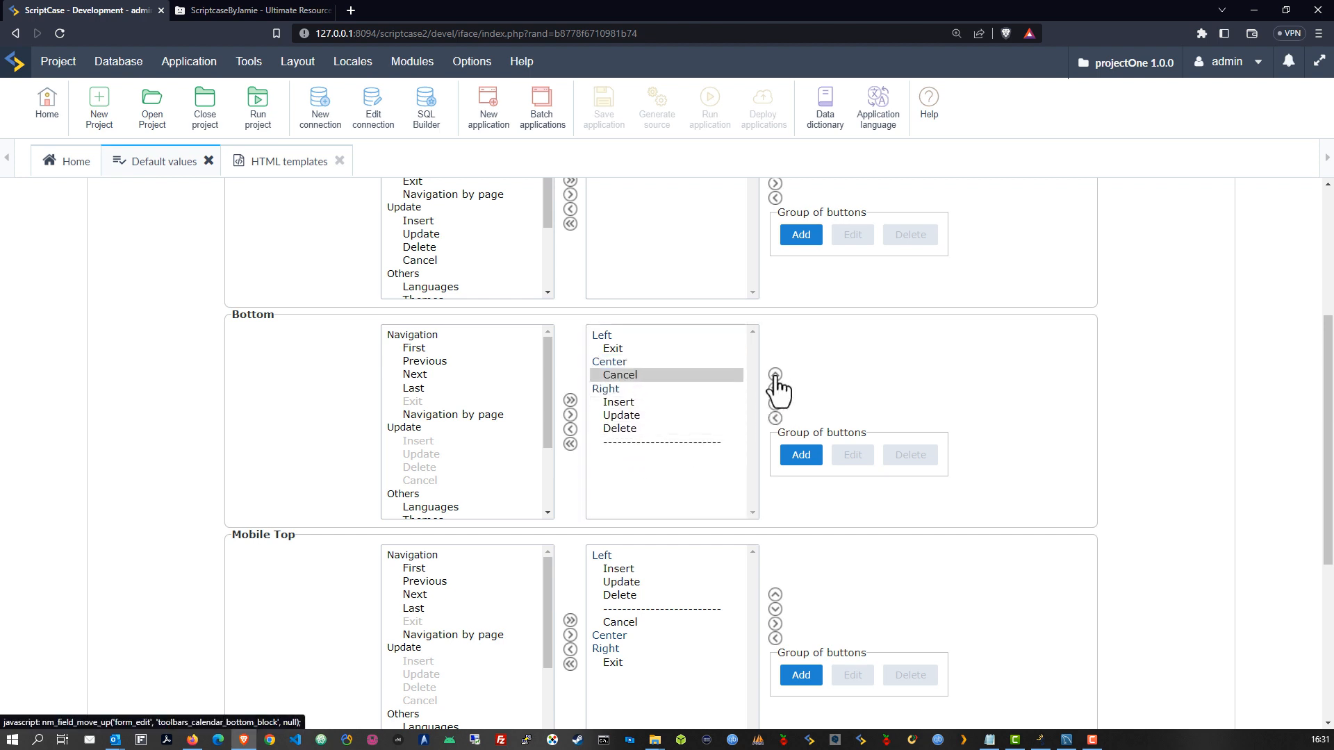
pyautogui.click(775, 375)
pyautogui.click(775, 374)
pyautogui.click(628, 363)
pyautogui.click(633, 442)
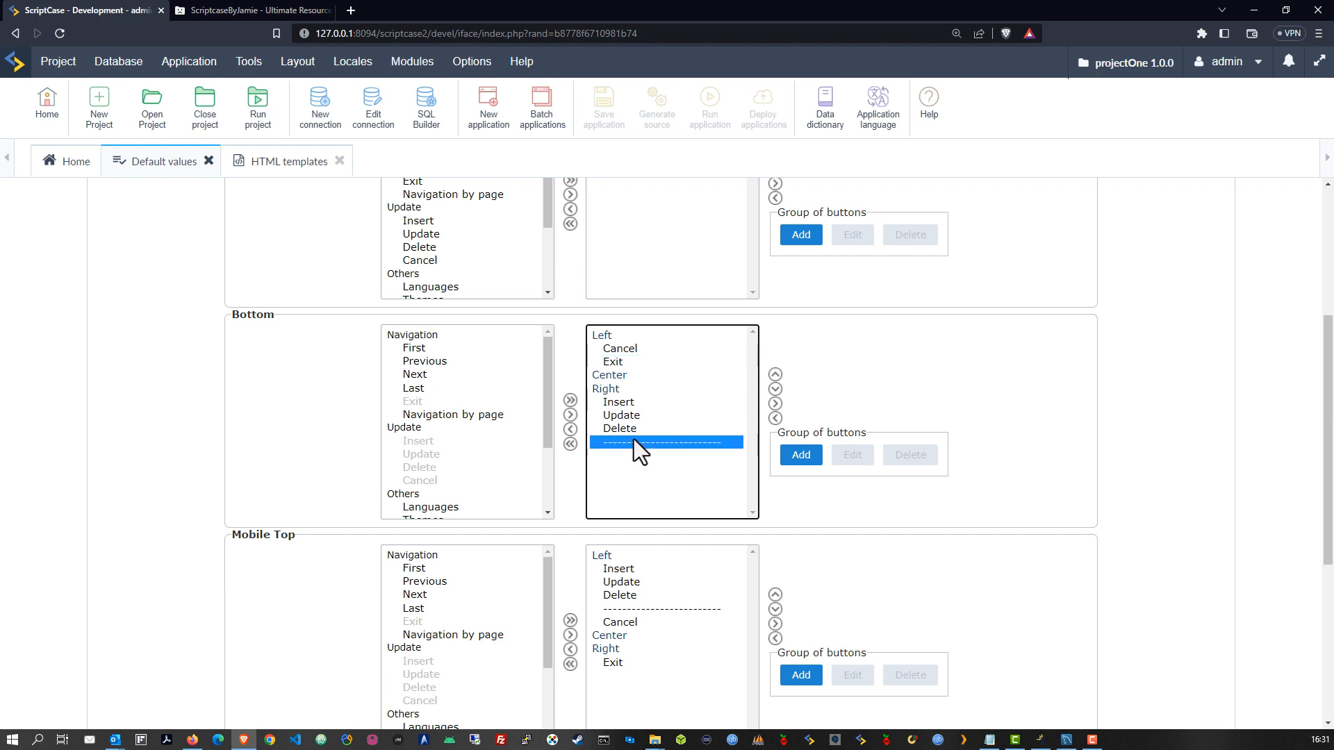
pyautogui.click(775, 375)
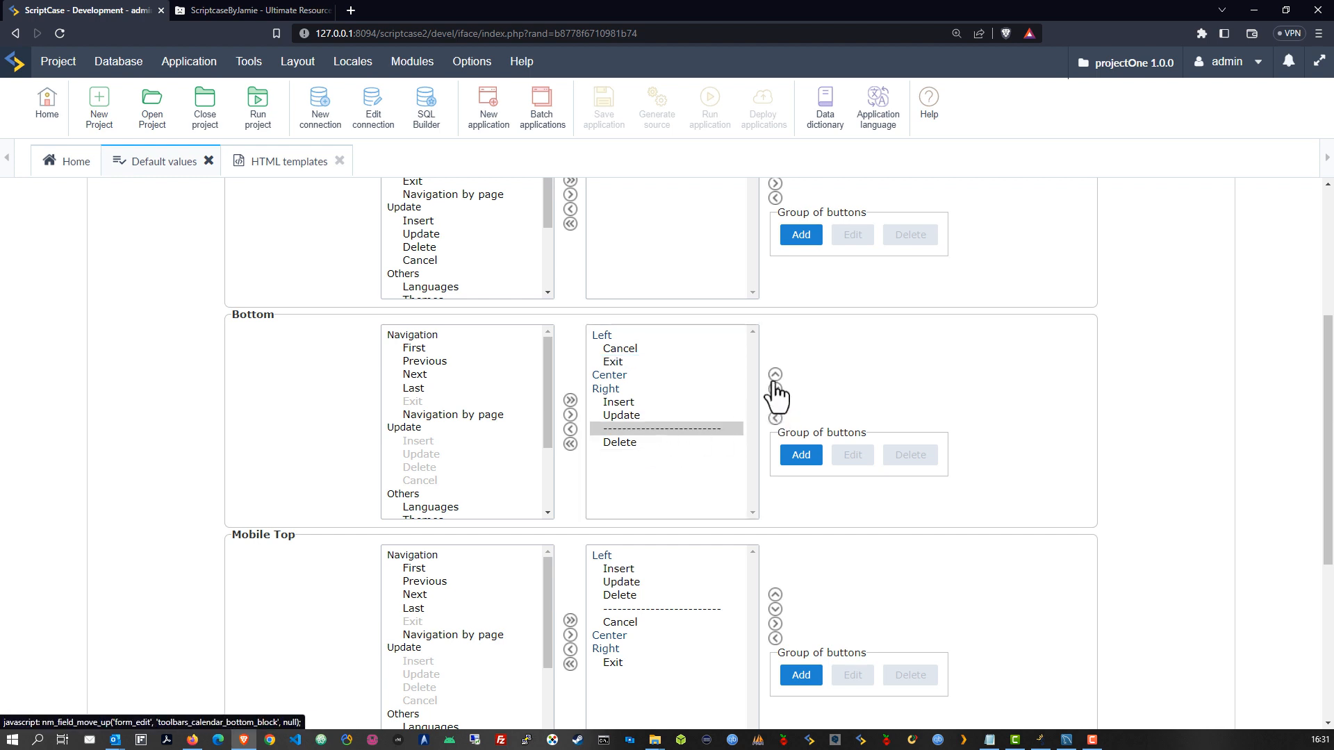
pyautogui.click(664, 416)
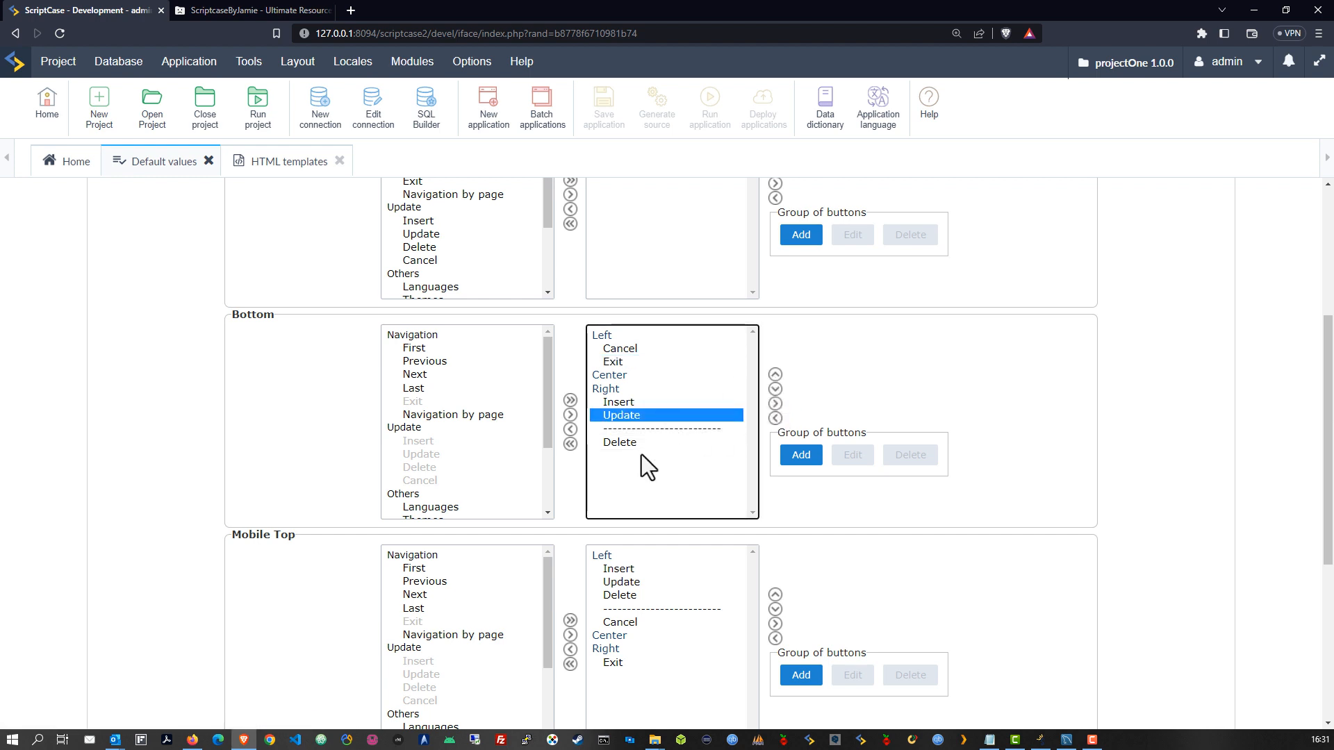
# In the Calendar Mobile Top toolbar, move the separator above Delete and Cancel under Right
pyautogui.scroll(-1, 640, 454)
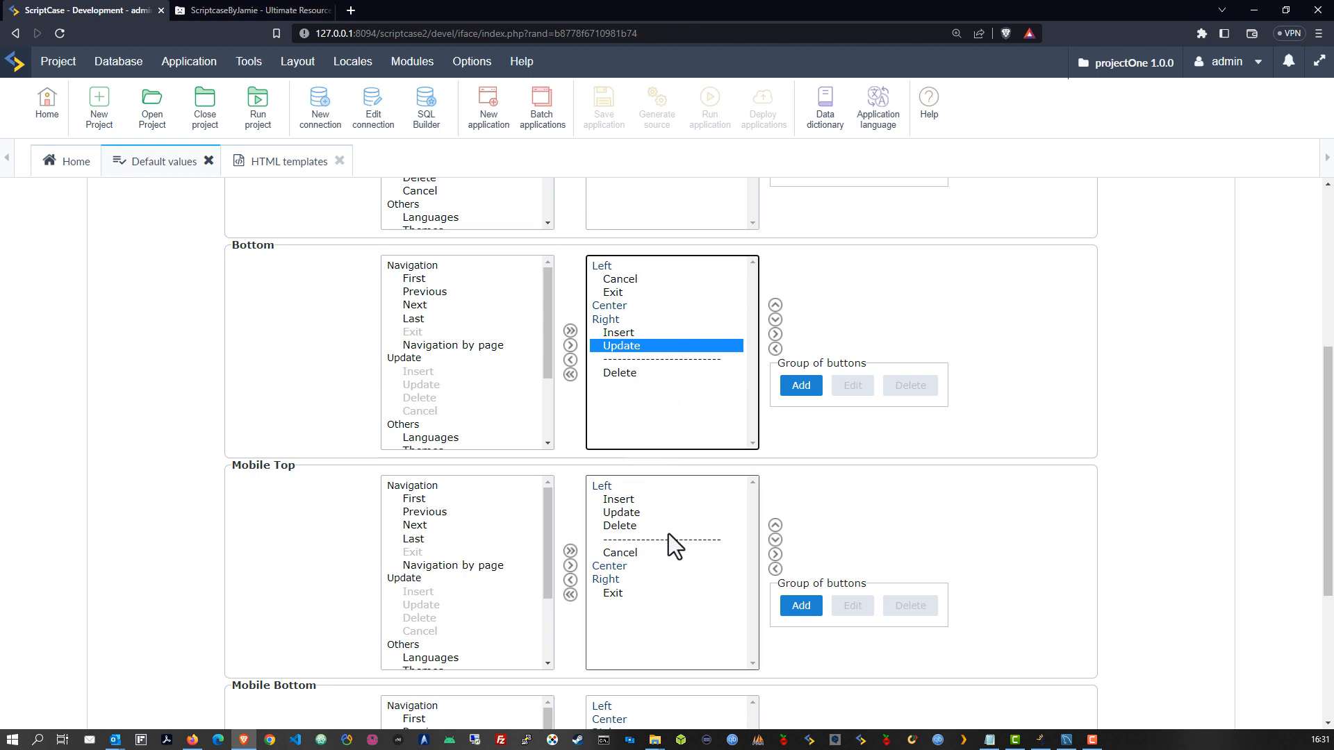
pyautogui.scroll(-1, 668, 533)
pyautogui.click(616, 430)
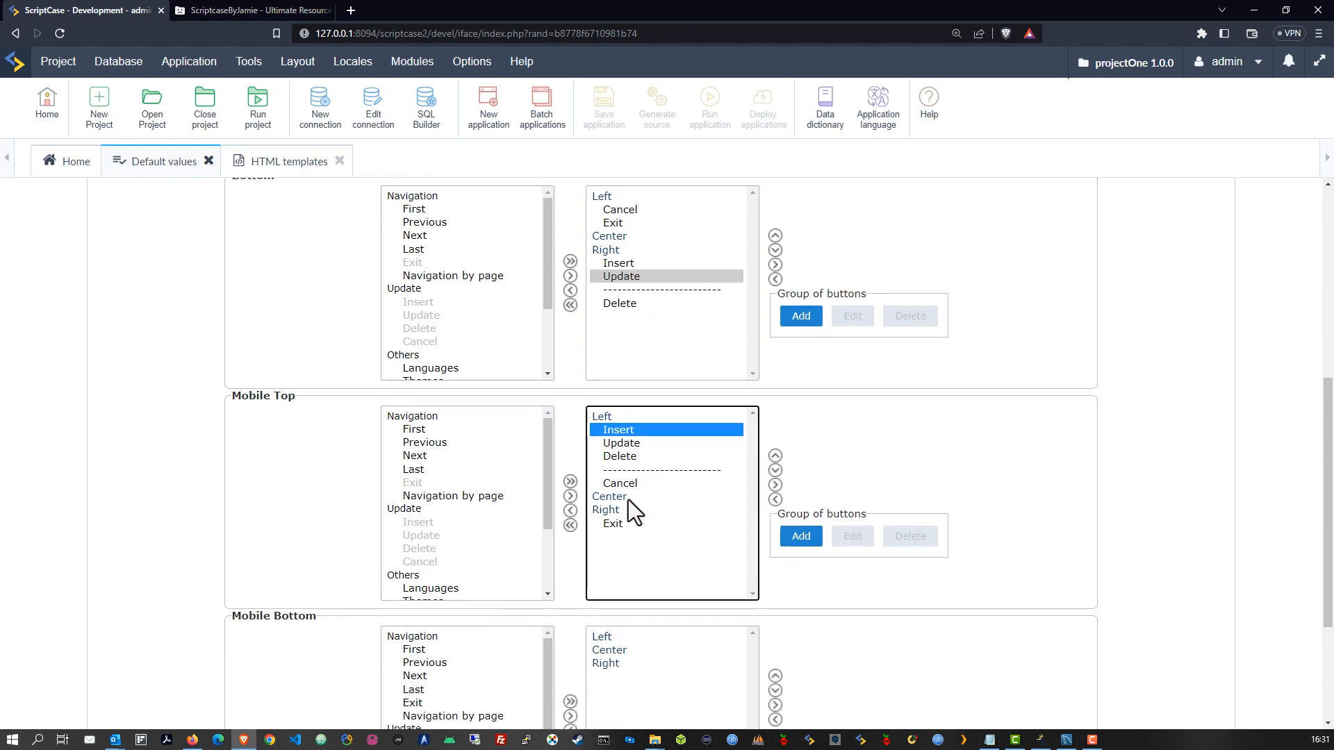
pyautogui.click(639, 473)
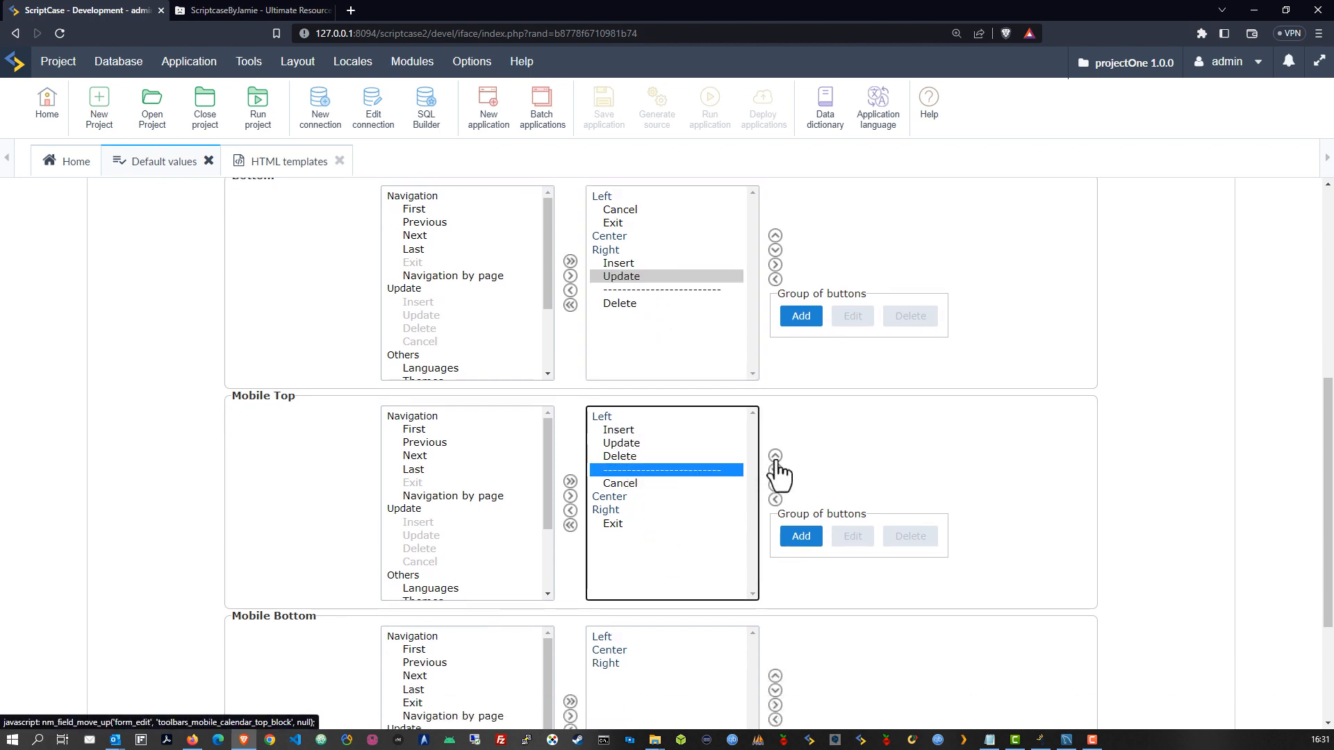
pyautogui.click(776, 455)
pyautogui.click(625, 485)
pyautogui.click(775, 470)
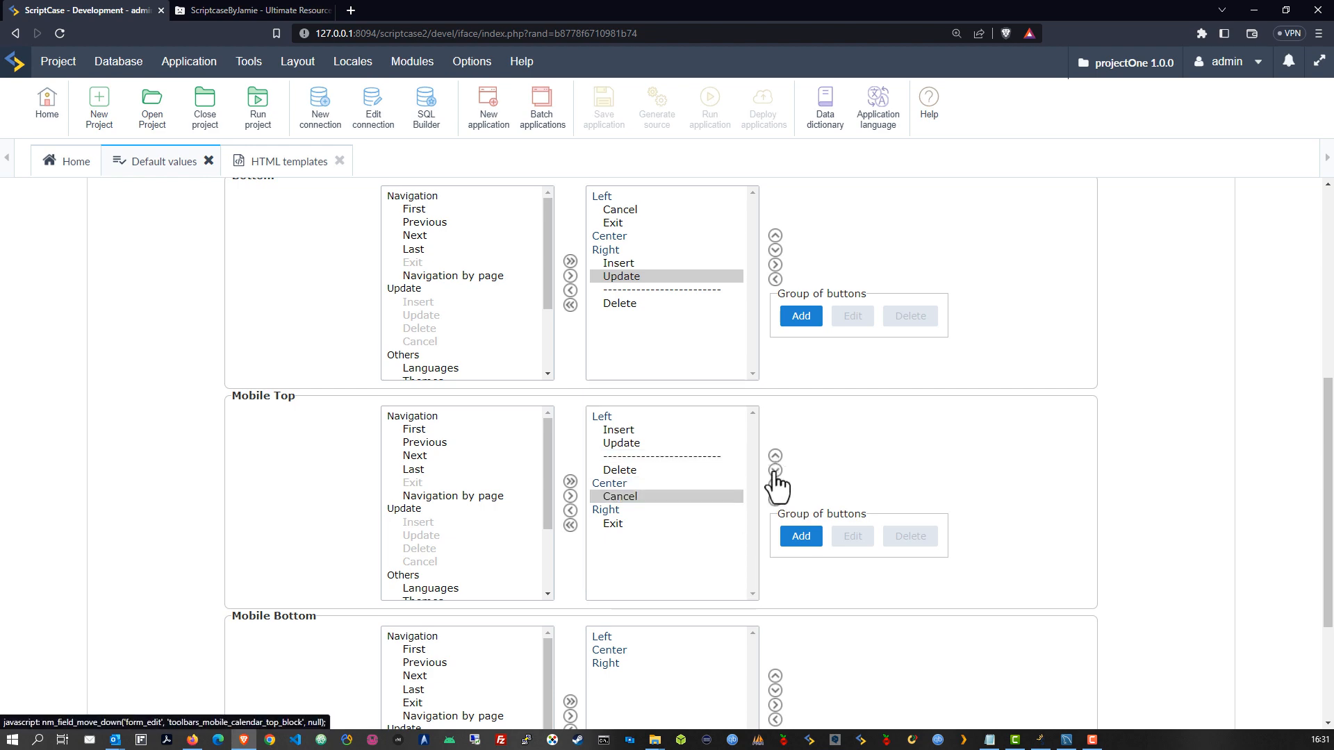
pyautogui.click(775, 470)
pyautogui.click(652, 523)
pyautogui.scroll(-3, 673, 525)
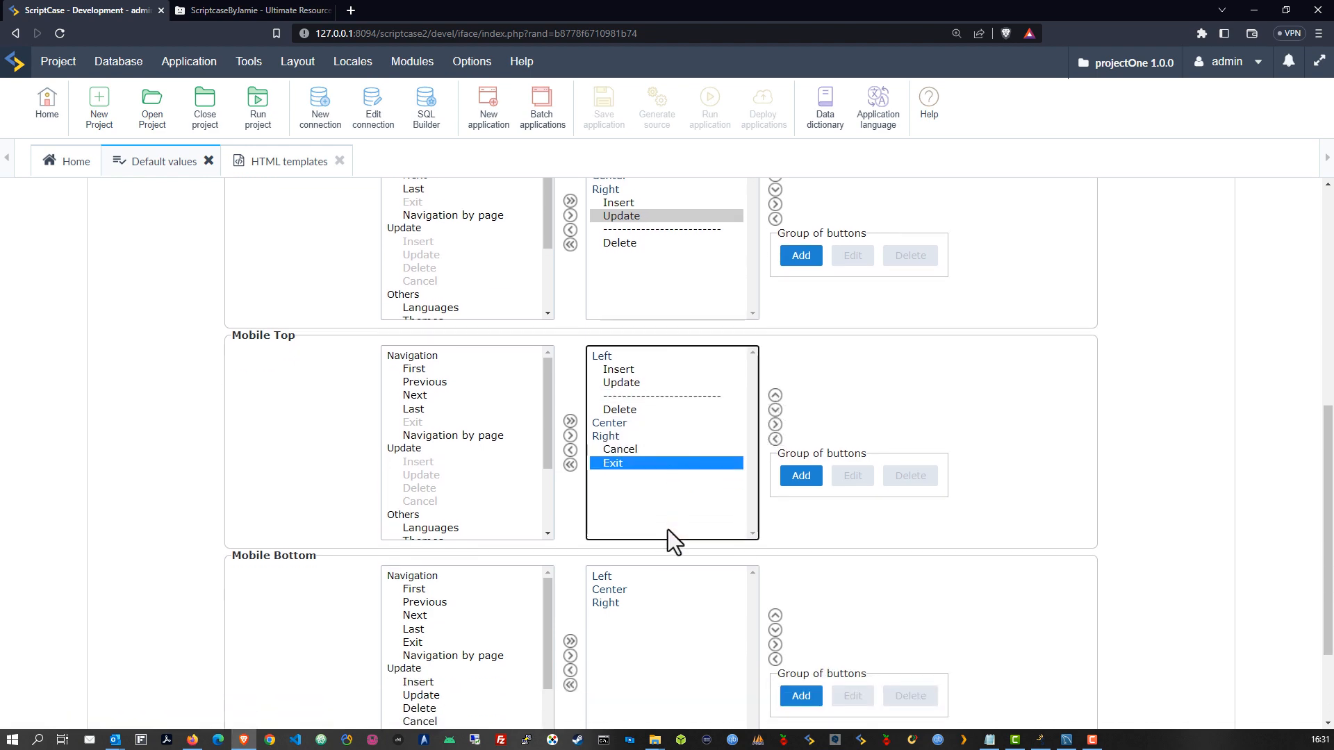
pyautogui.scroll(8, 651, 522)
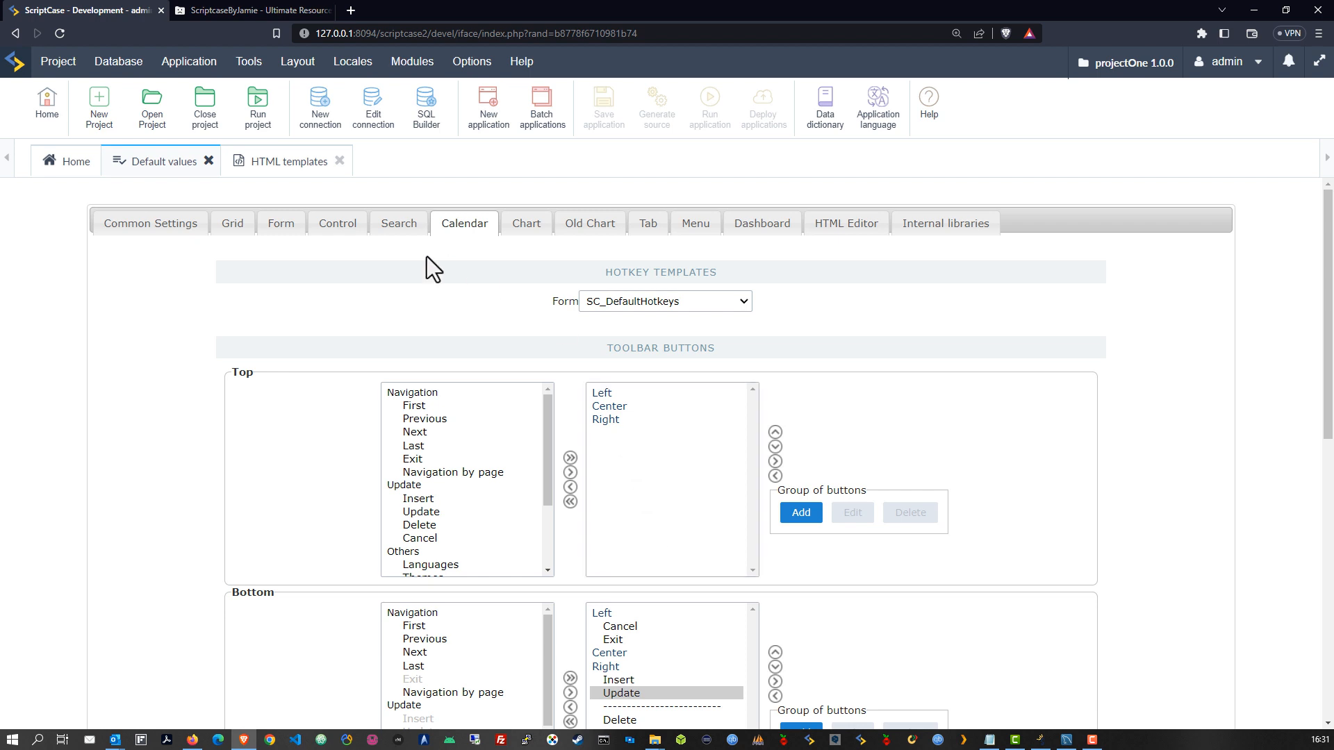
# Look through the Chart and Old Chart defaults, then set the Tab header template to POneHeader
pyautogui.click(525, 225)
pyautogui.scroll(-3, 576, 431)
pyautogui.scroll(-6, 575, 428)
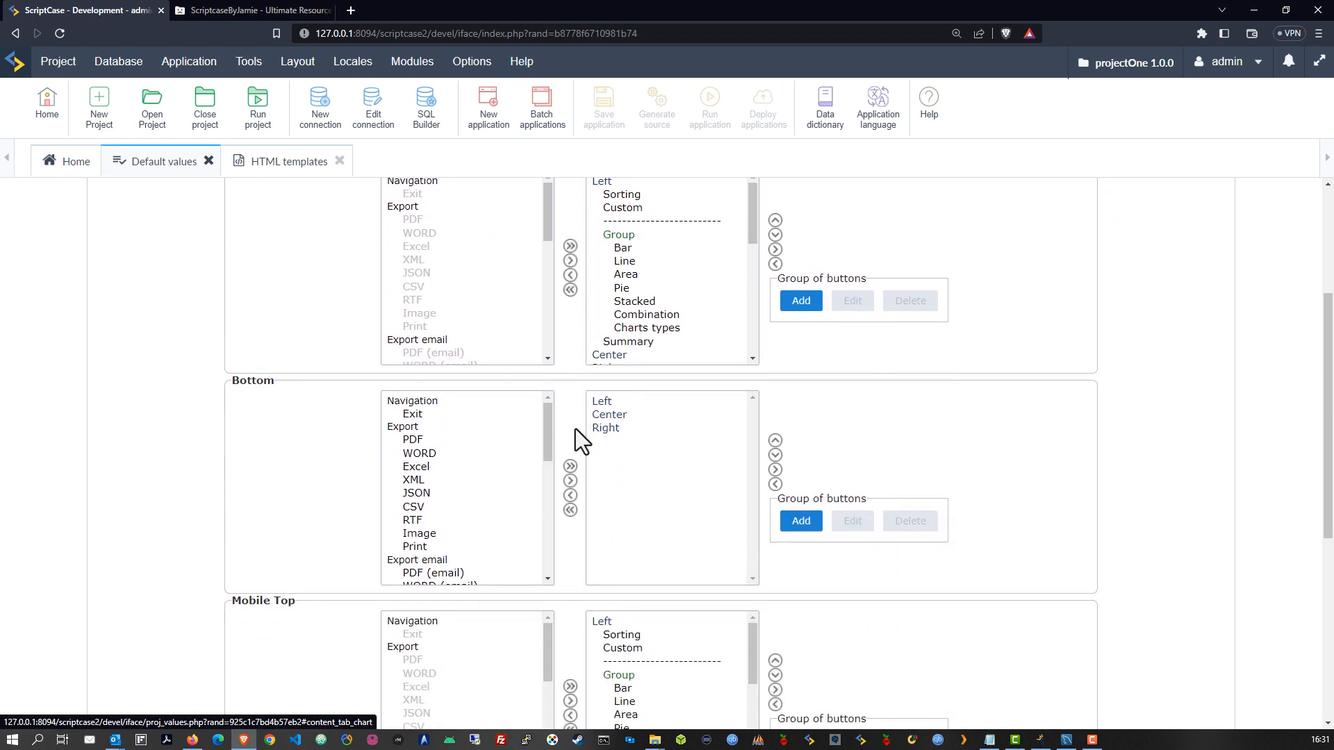
pyautogui.scroll(6, 574, 431)
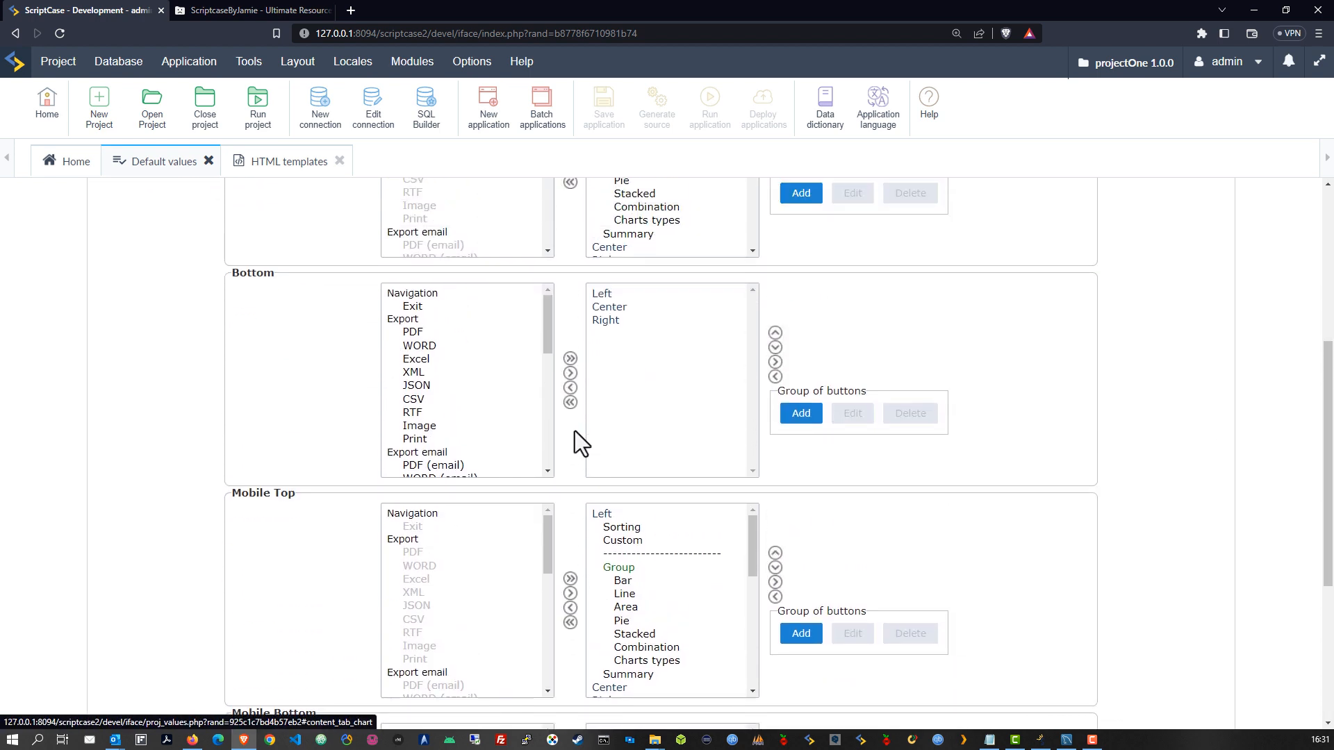
pyautogui.scroll(-8, 646, 355)
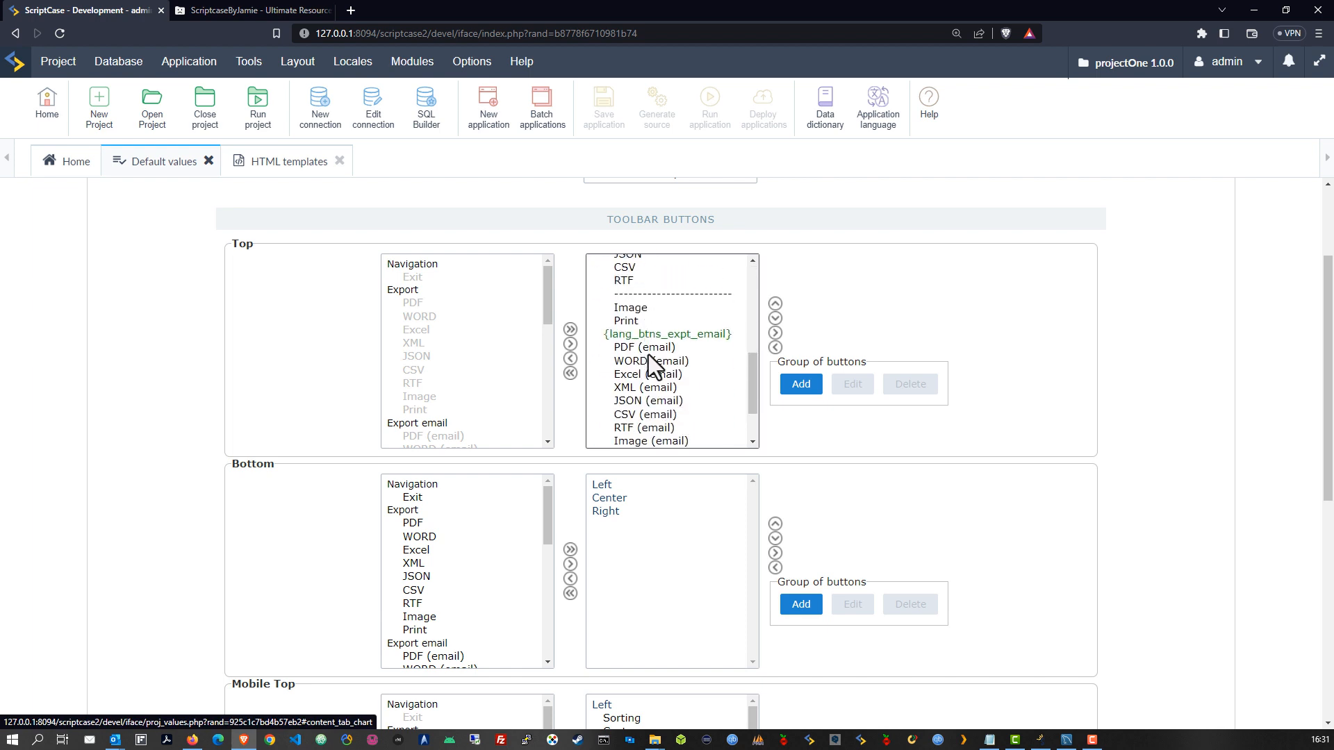
pyautogui.scroll(8, 673, 372)
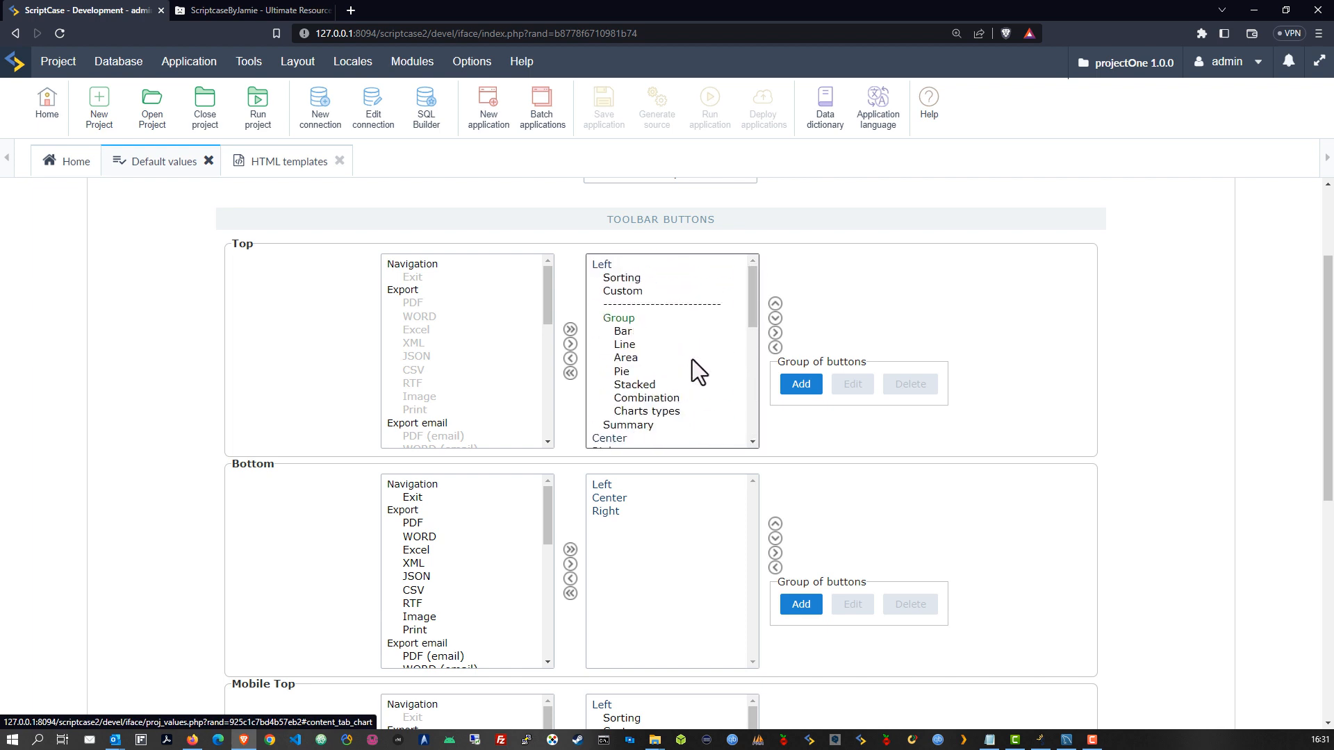
pyautogui.scroll(3, 684, 368)
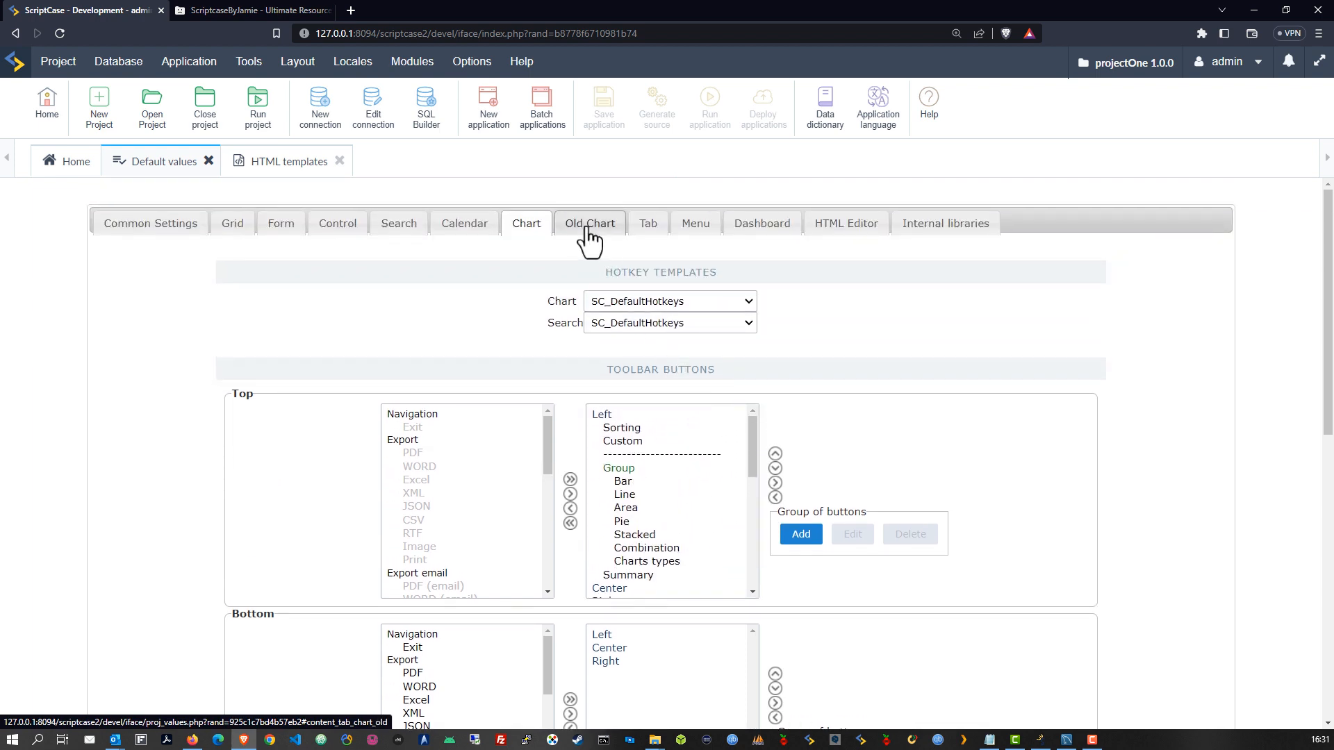
pyautogui.click(590, 226)
pyautogui.click(648, 223)
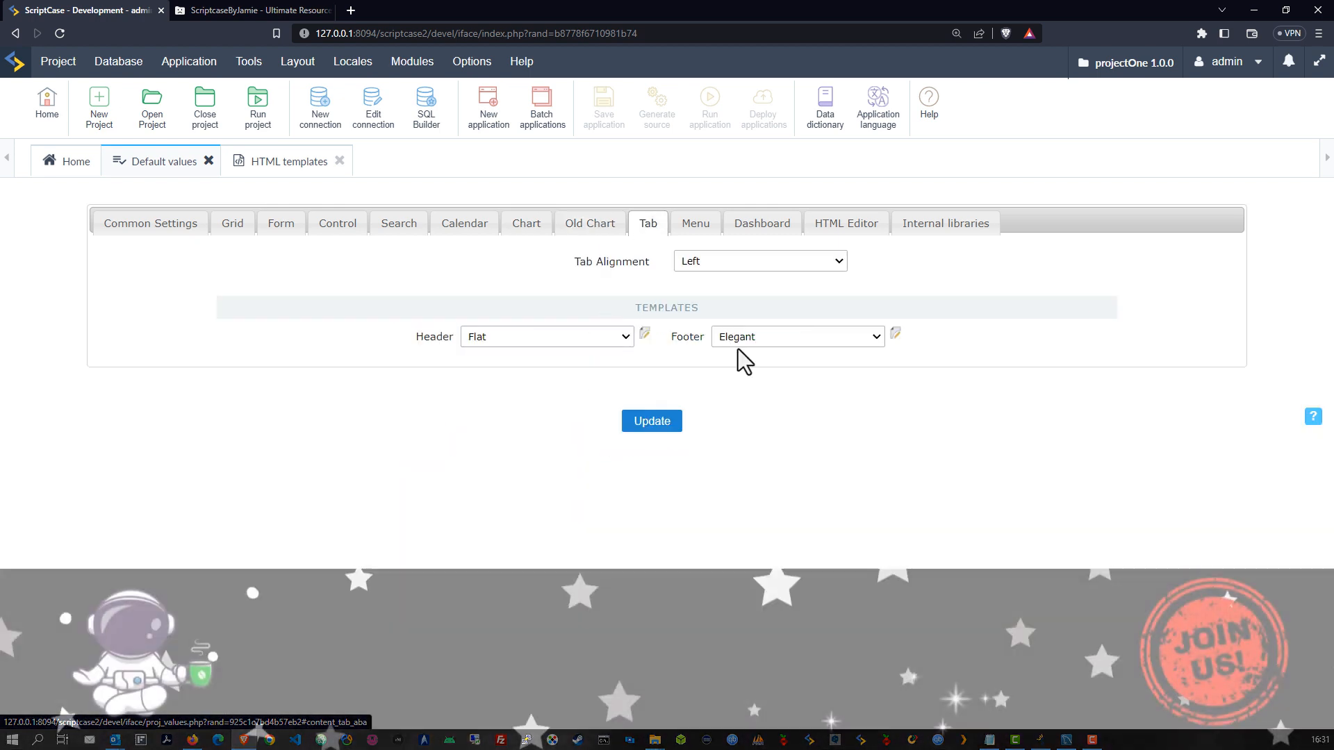
pyautogui.click(560, 337)
pyautogui.click(517, 556)
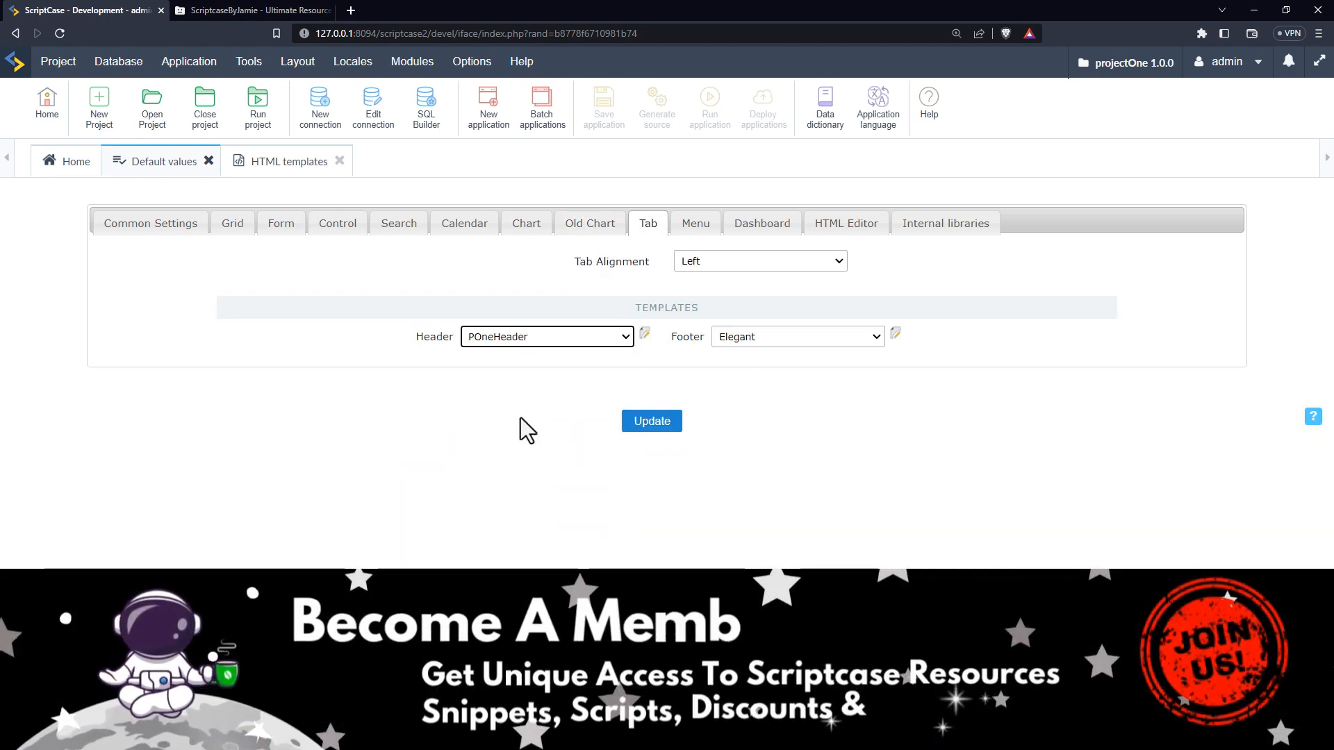
# Set the Menu and Dashboard header templates to POneHeader as well
pyautogui.click(696, 223)
pyautogui.click(592, 373)
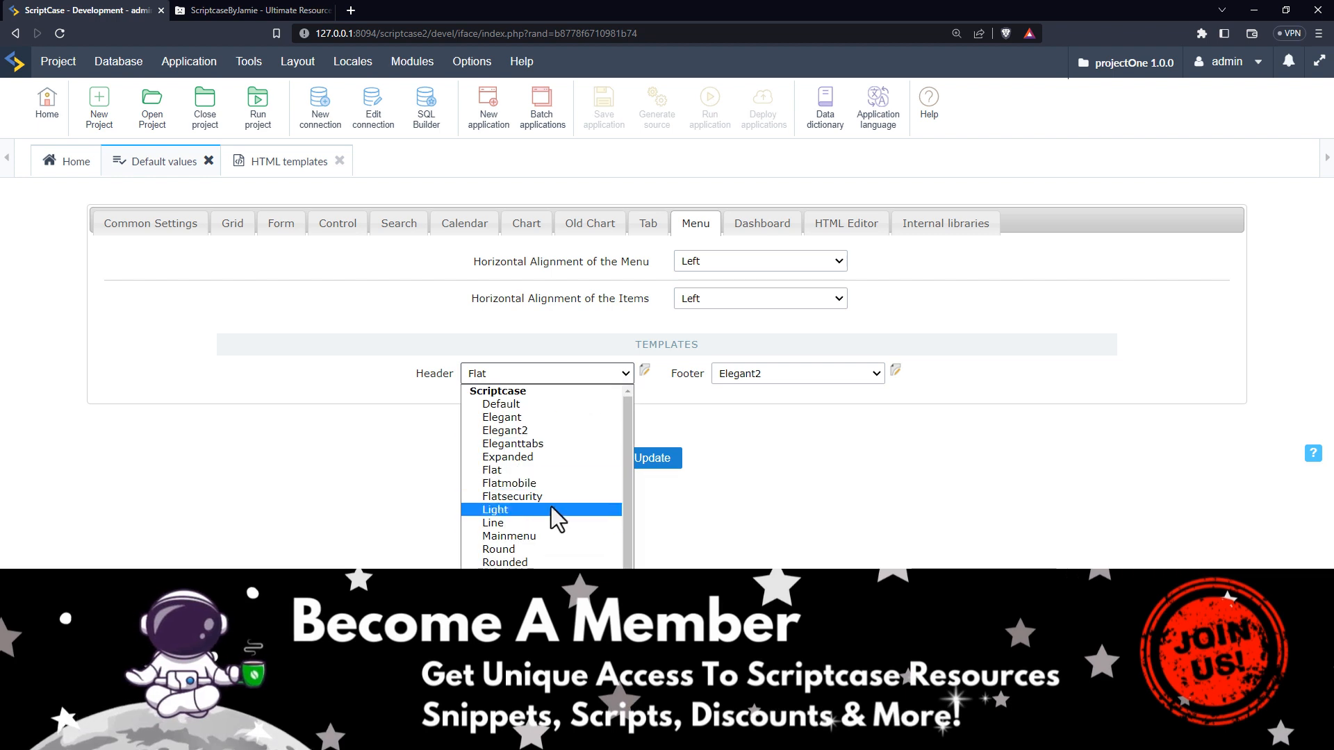
pyautogui.scroll(-1, 552, 515)
pyautogui.click(556, 560)
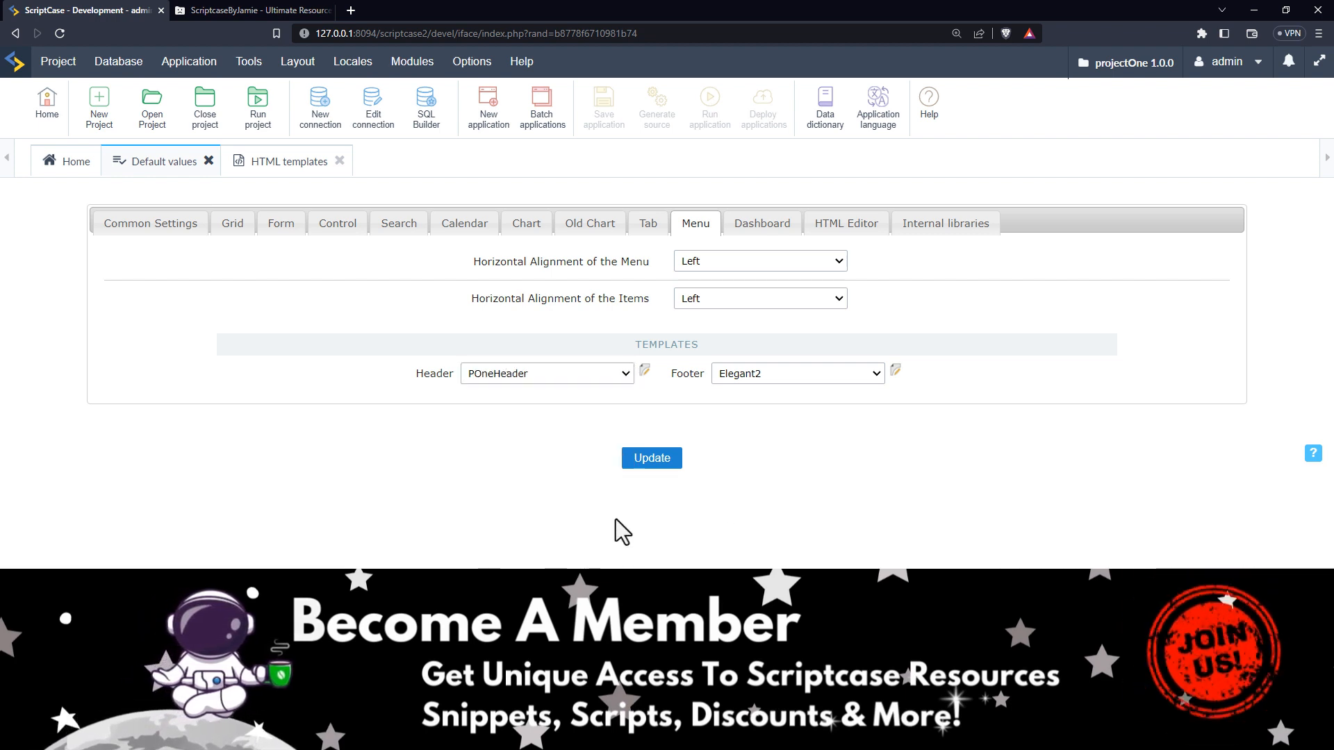
pyautogui.click(750, 227)
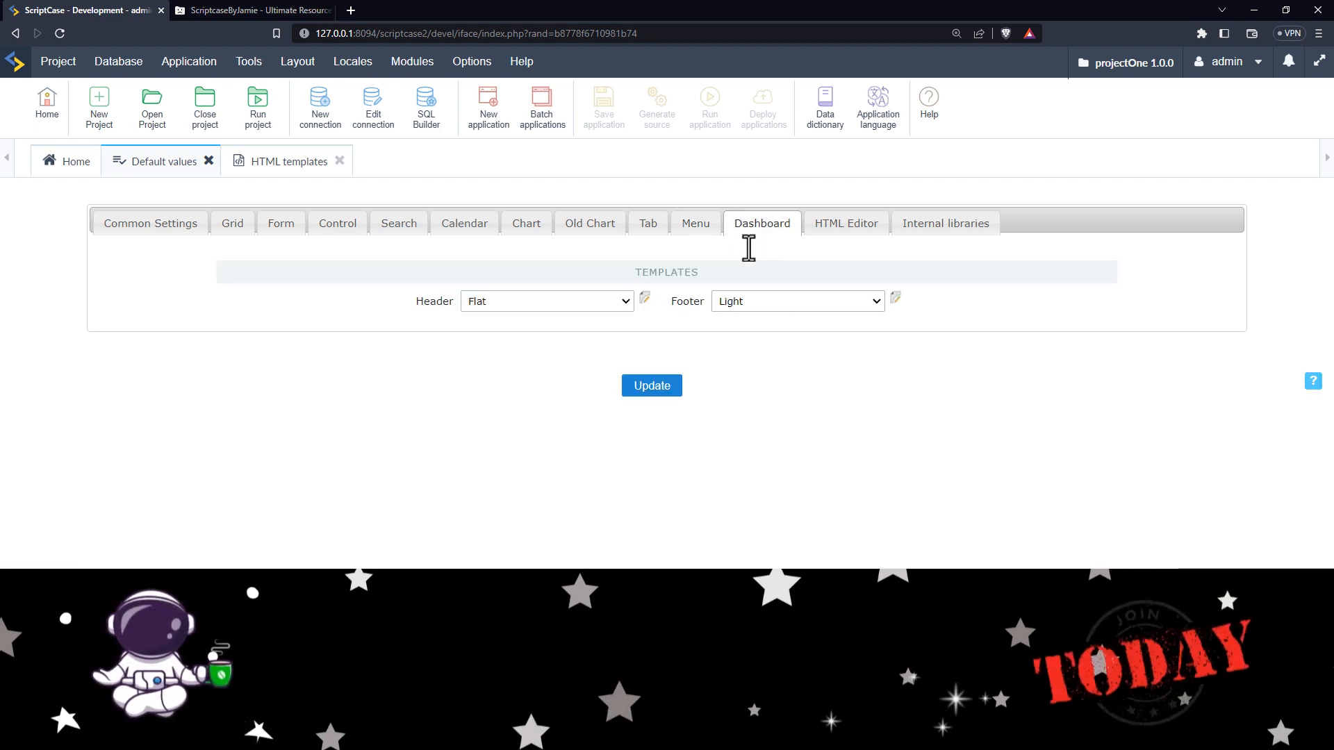
pyautogui.click(611, 303)
pyautogui.scroll(-1, 534, 528)
pyautogui.scroll(1, 535, 530)
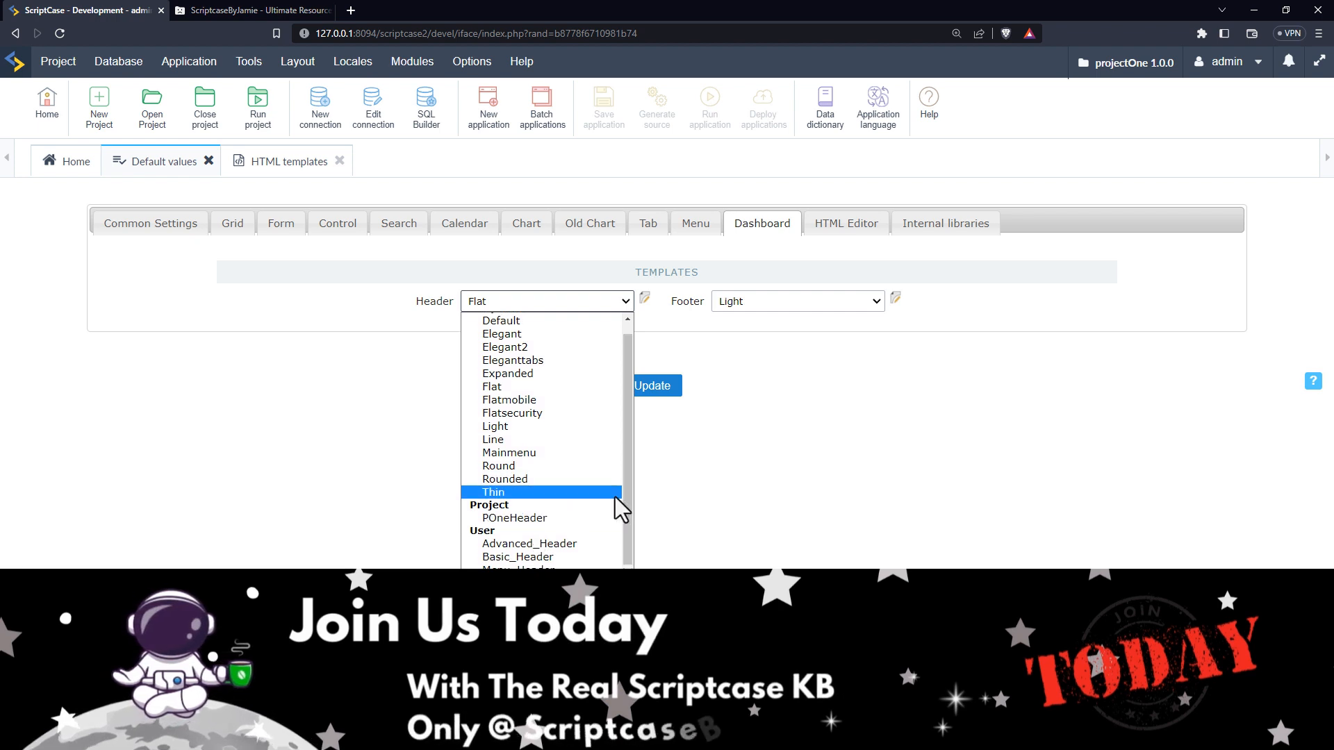
pyautogui.scroll(-1, 611, 514)
pyautogui.click(535, 518)
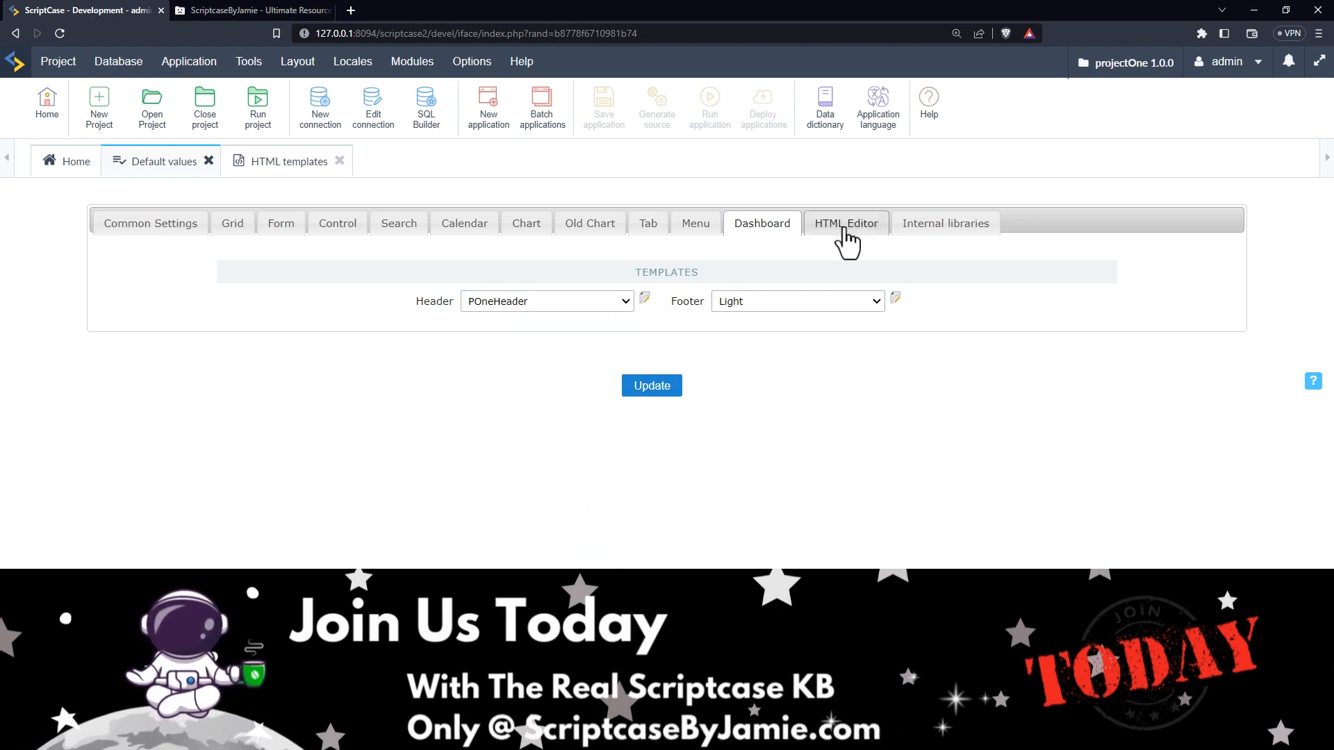
pyautogui.click(844, 231)
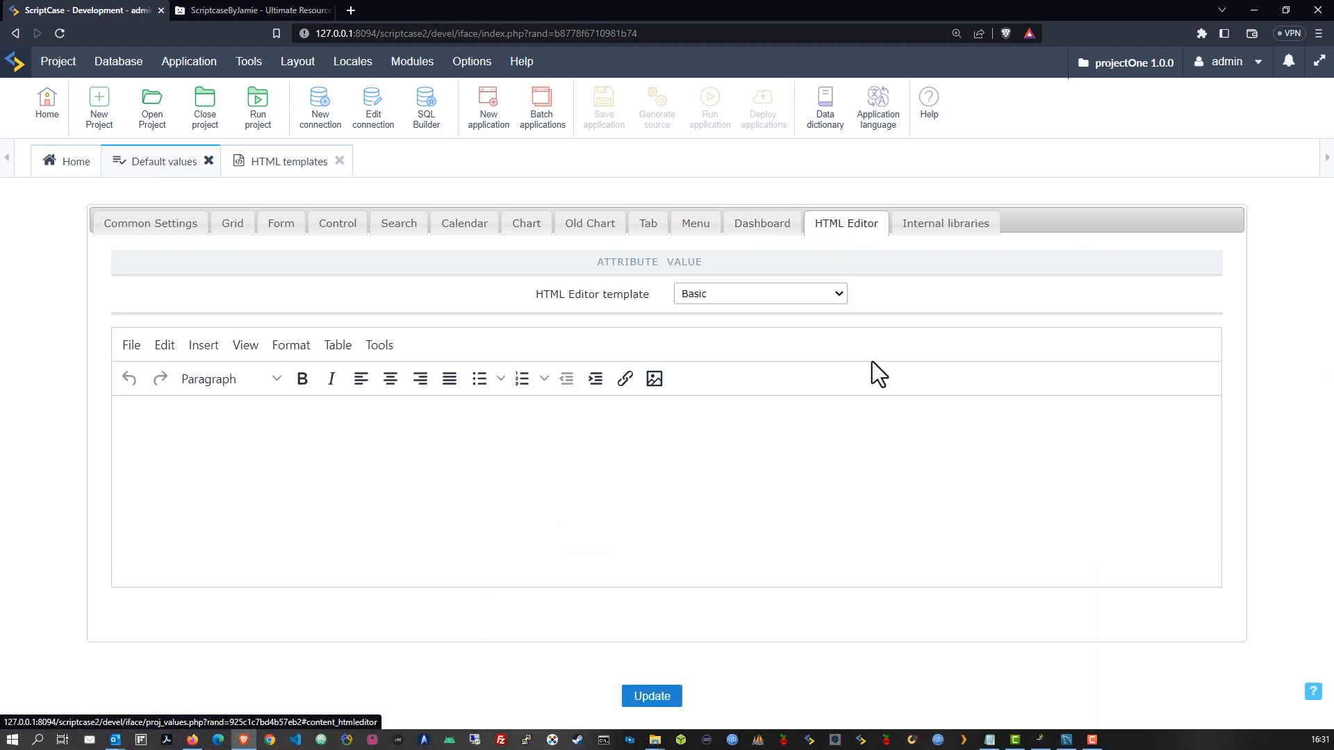
# Set the HTML Editor template to Full instead of Clean
pyautogui.click(706, 298)
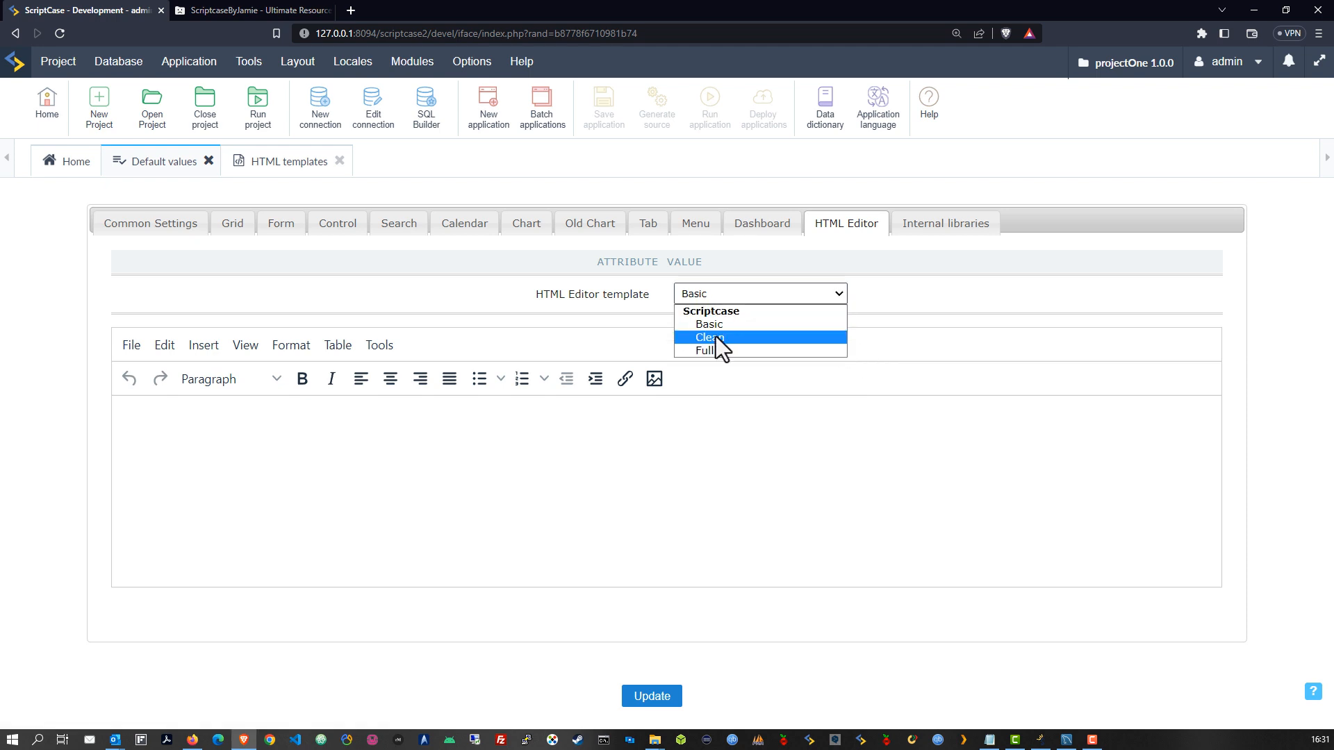
pyautogui.click(715, 337)
pyautogui.click(710, 296)
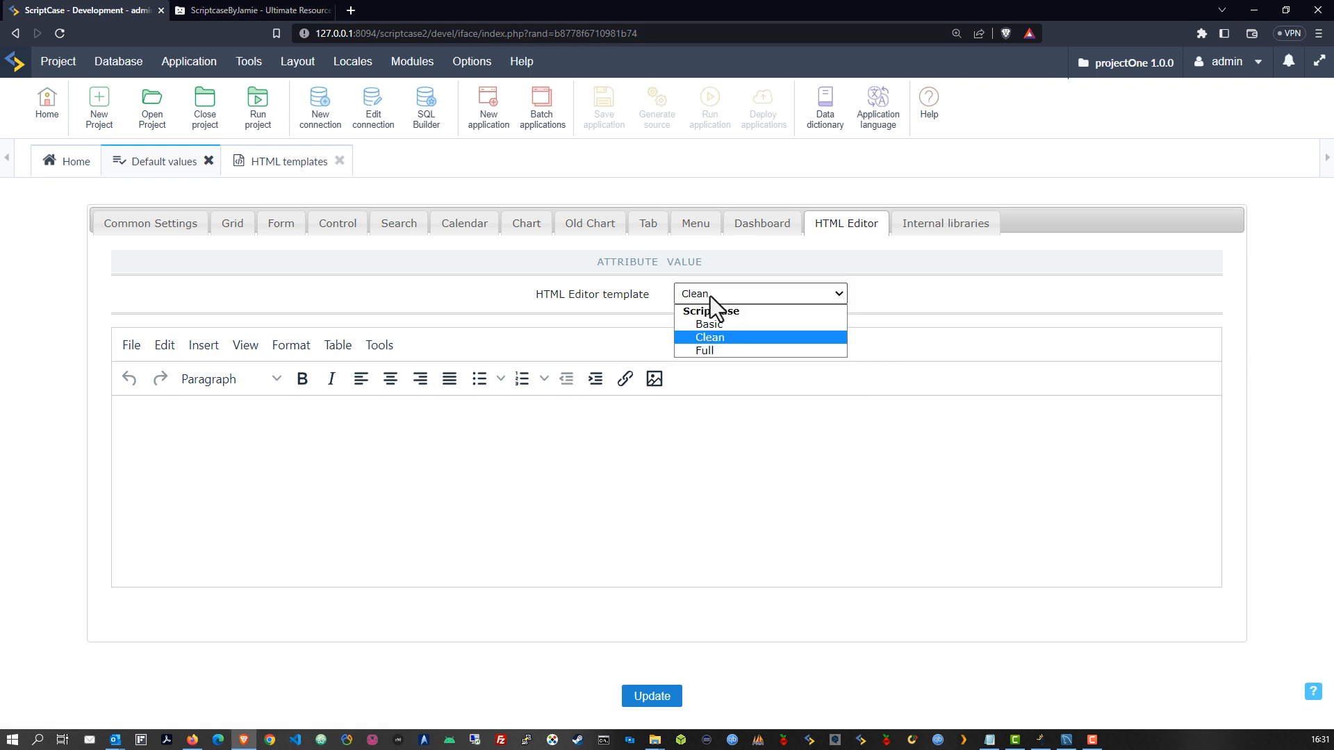
pyautogui.click(708, 352)
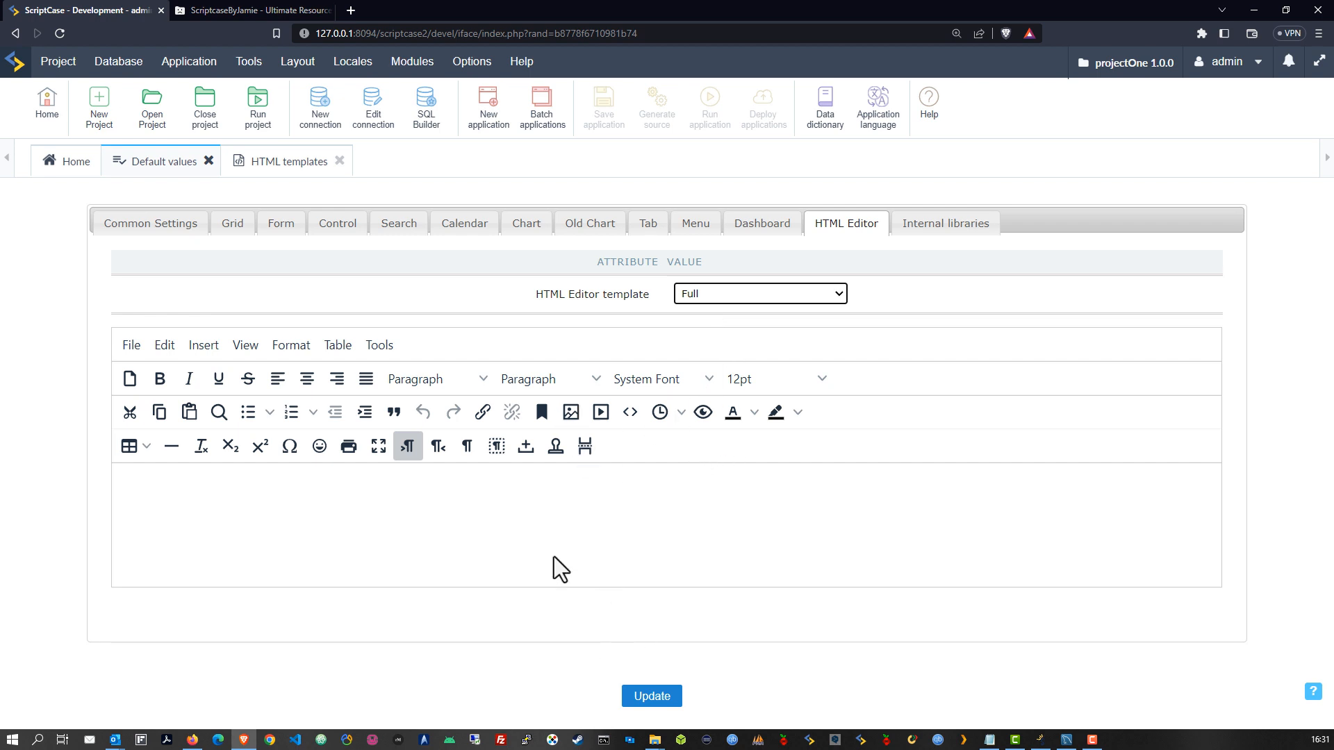
# Save the project default values with Update and close the HTML templates page
pyautogui.click(942, 225)
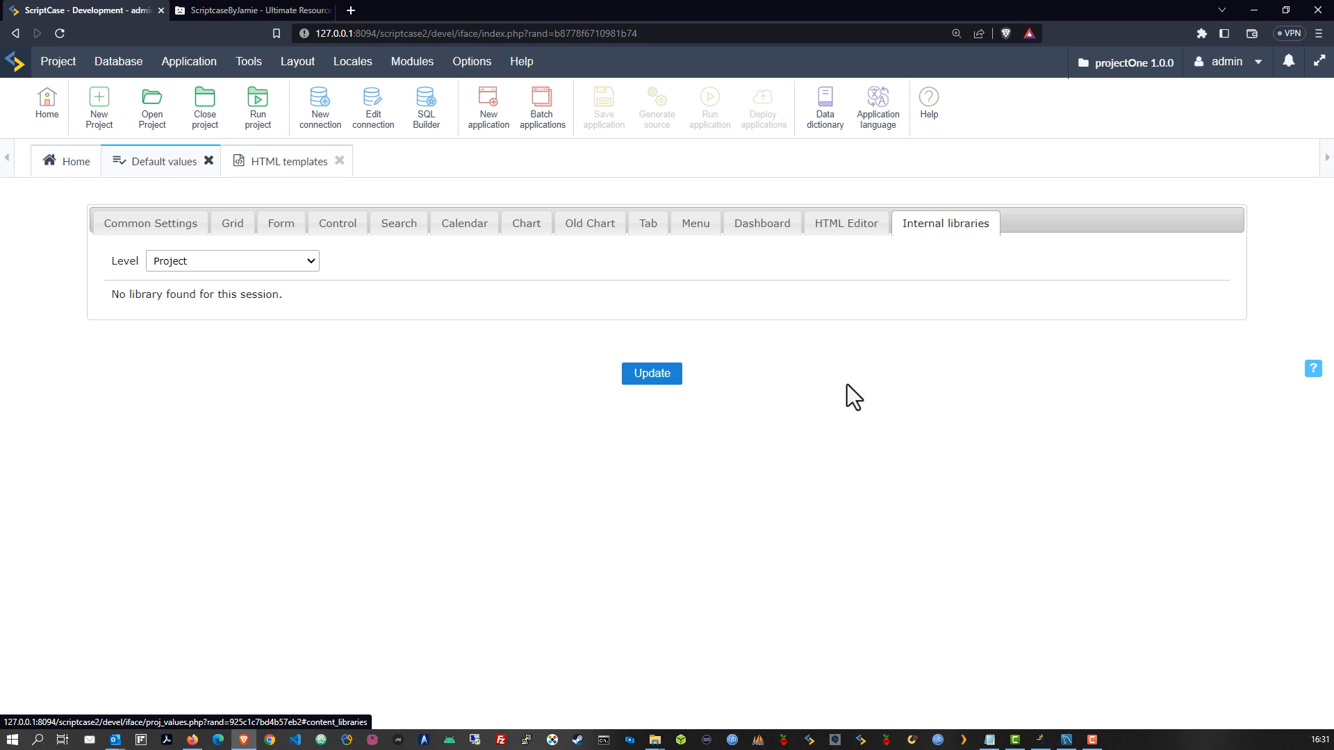
pyautogui.click(652, 375)
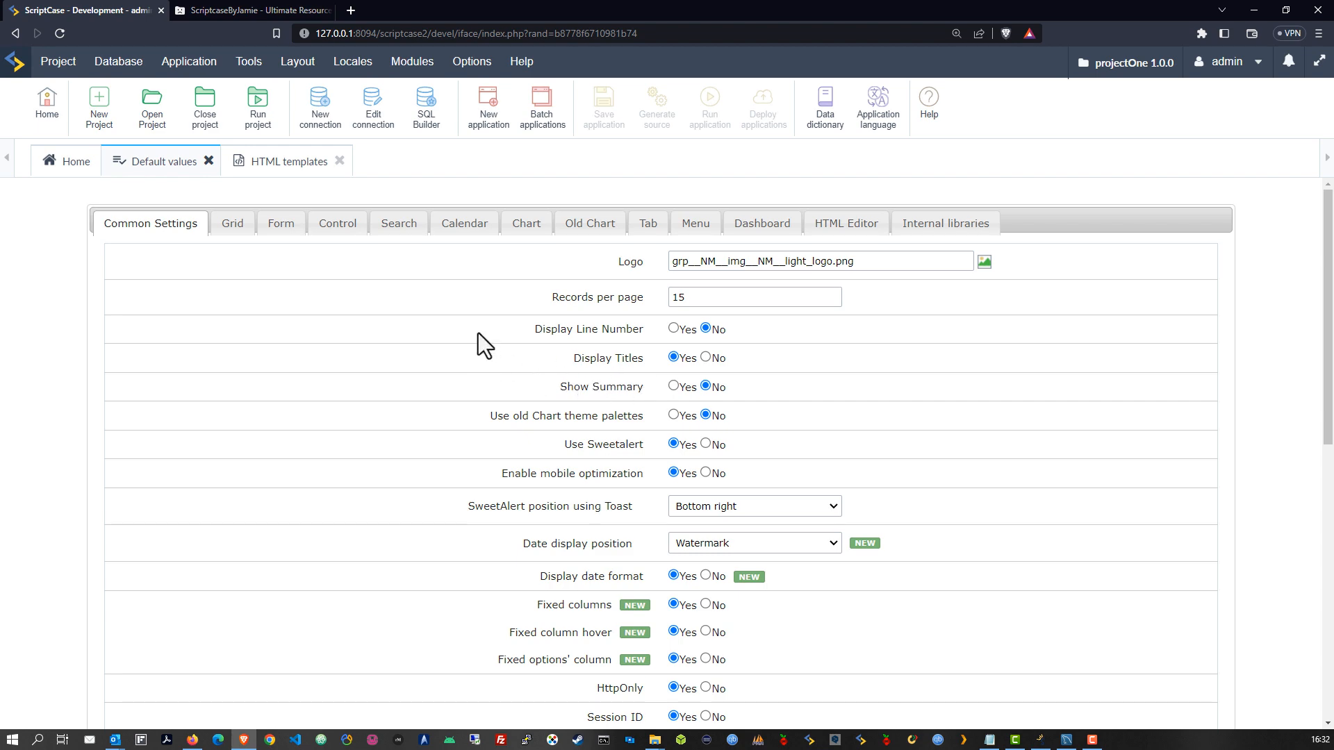
pyautogui.scroll(-20, 486, 375)
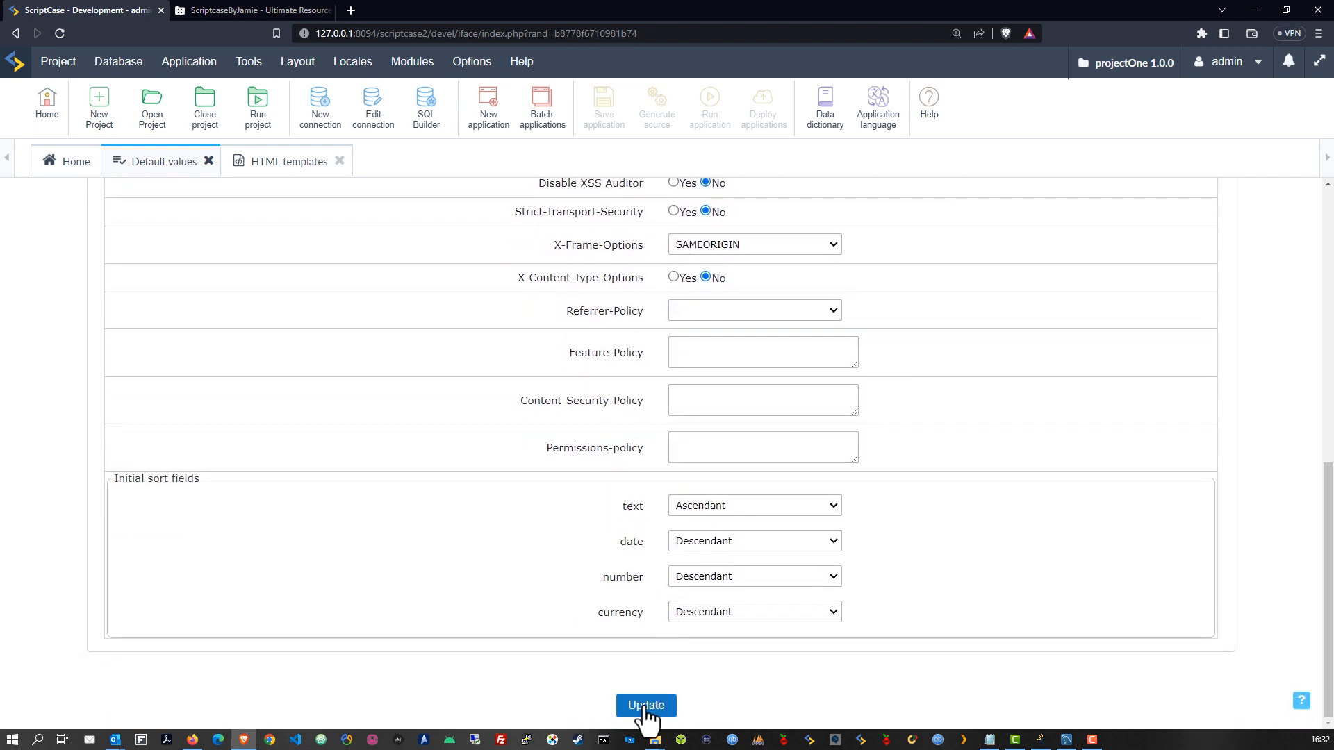
pyautogui.click(648, 691)
pyautogui.scroll(-20, 538, 563)
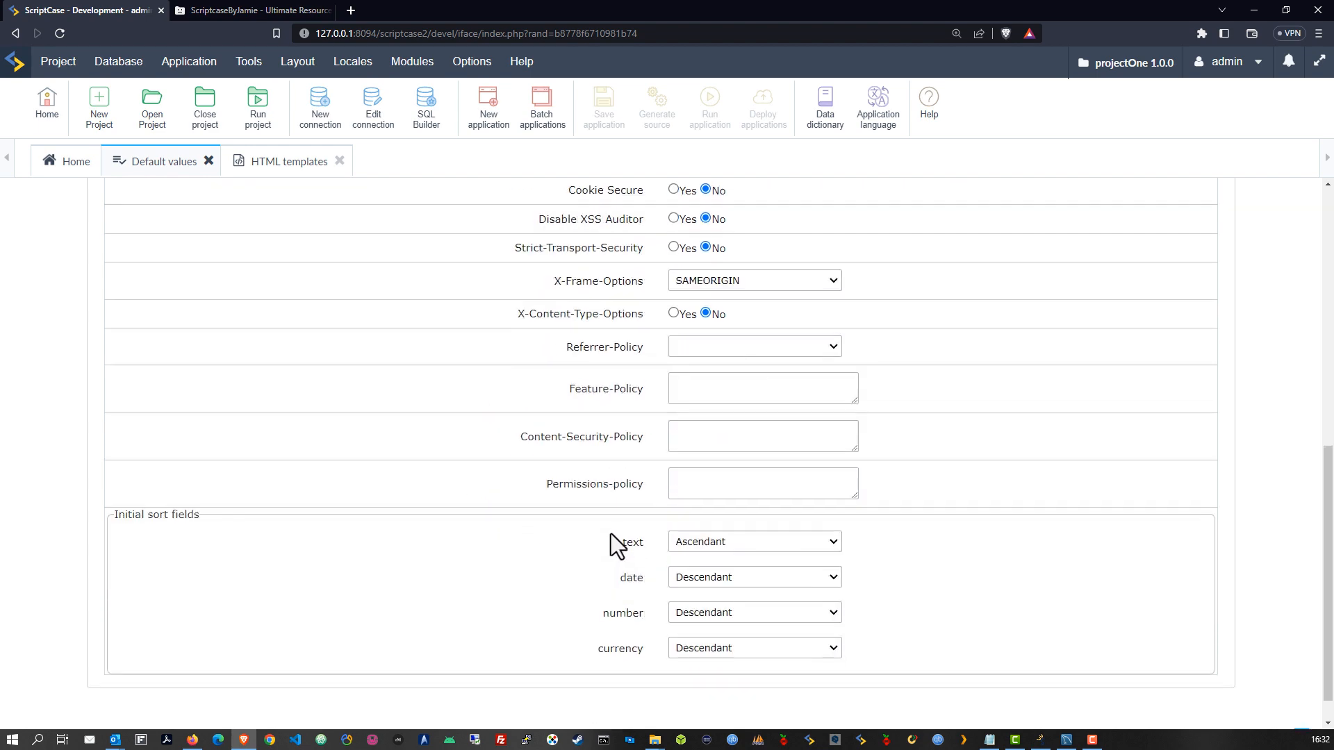
pyautogui.click(646, 705)
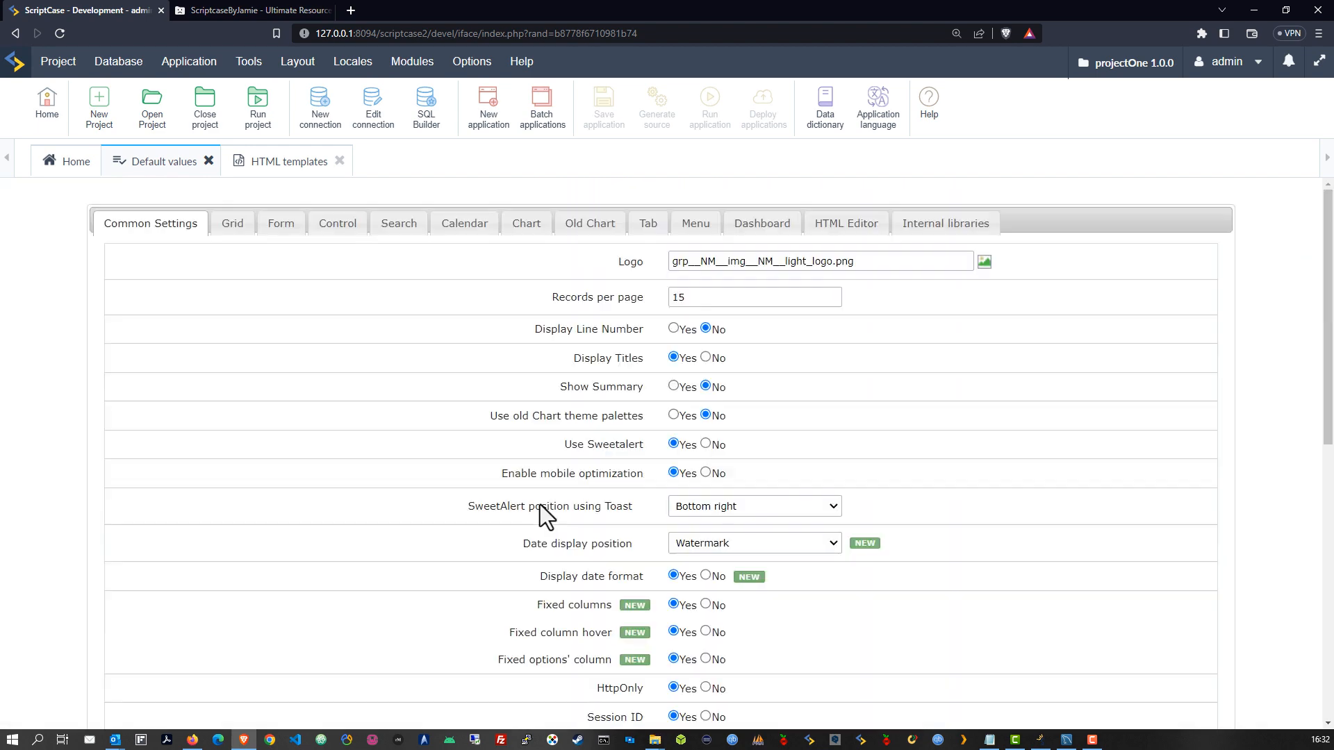
pyautogui.click(339, 161)
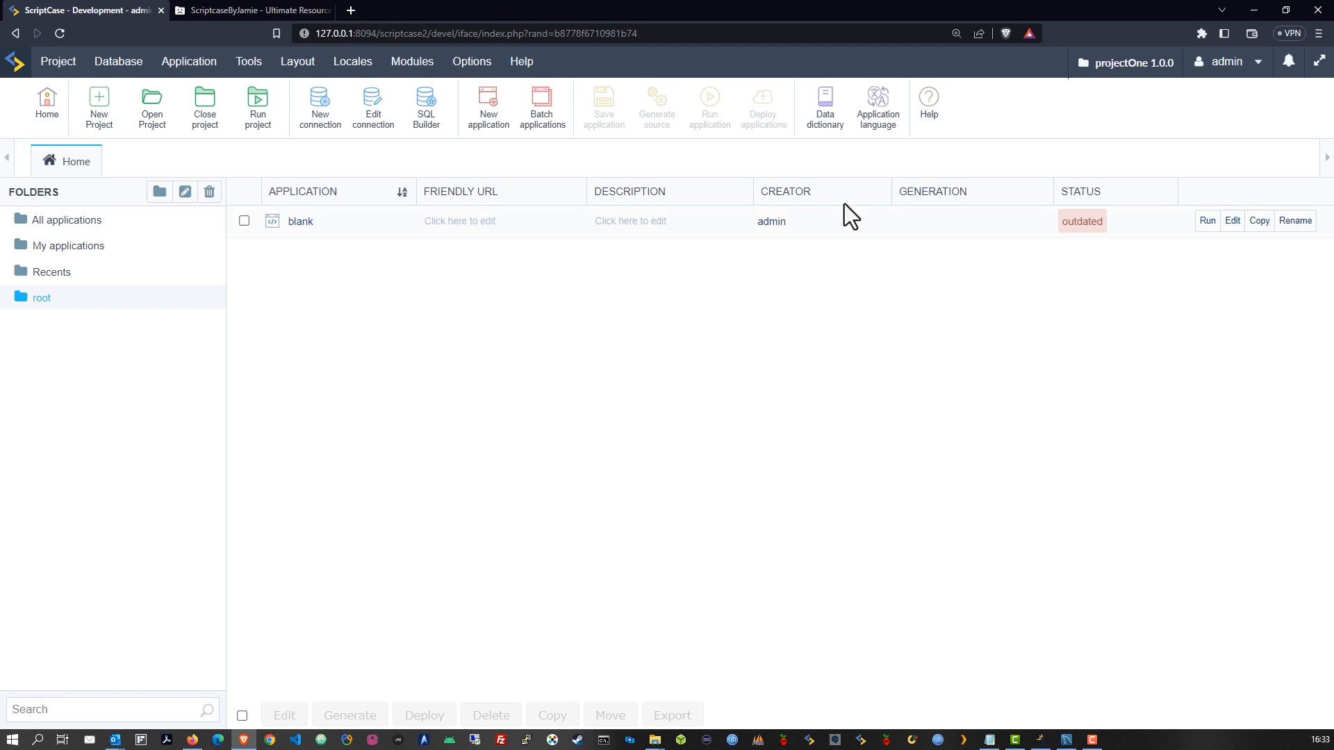
# Create a data dictionary named project_one on conn_mysql, keeping the schema prefix set to Yes
pyautogui.click(824, 108)
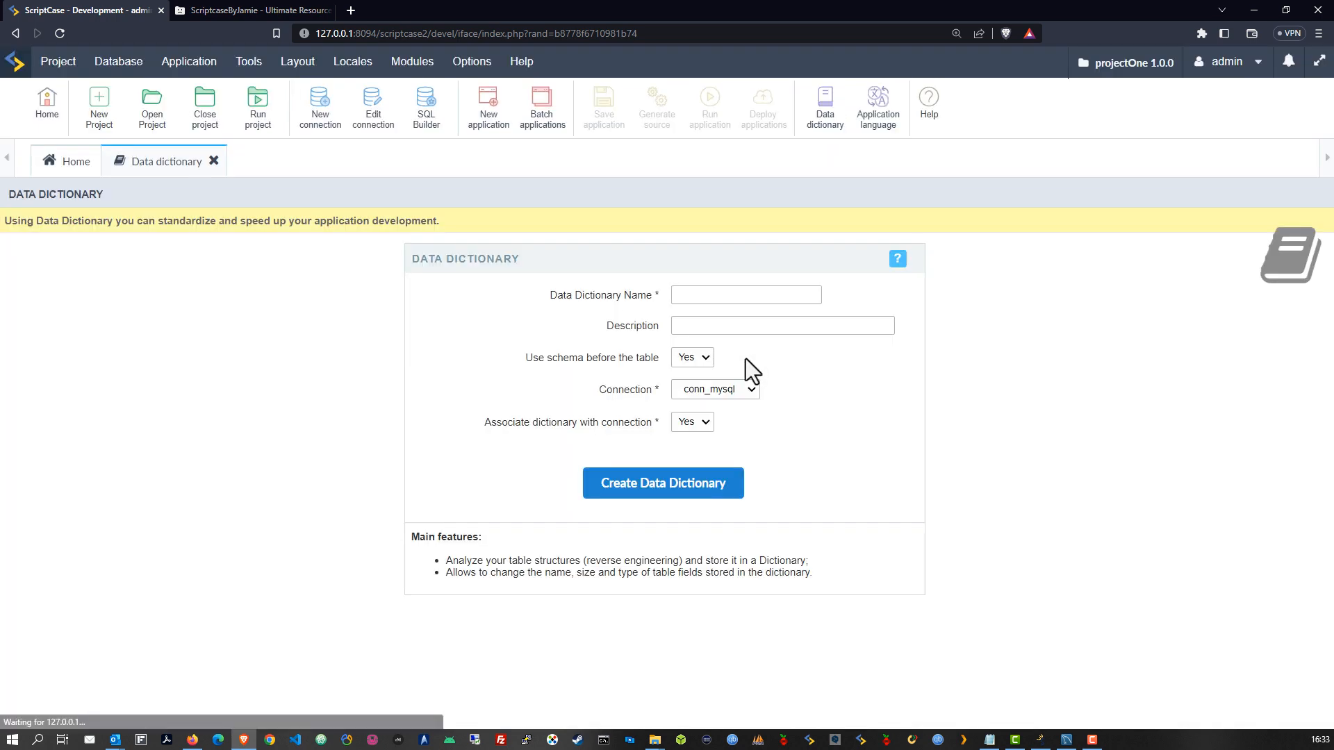
pyautogui.click(689, 295)
pyautogui.write('p')
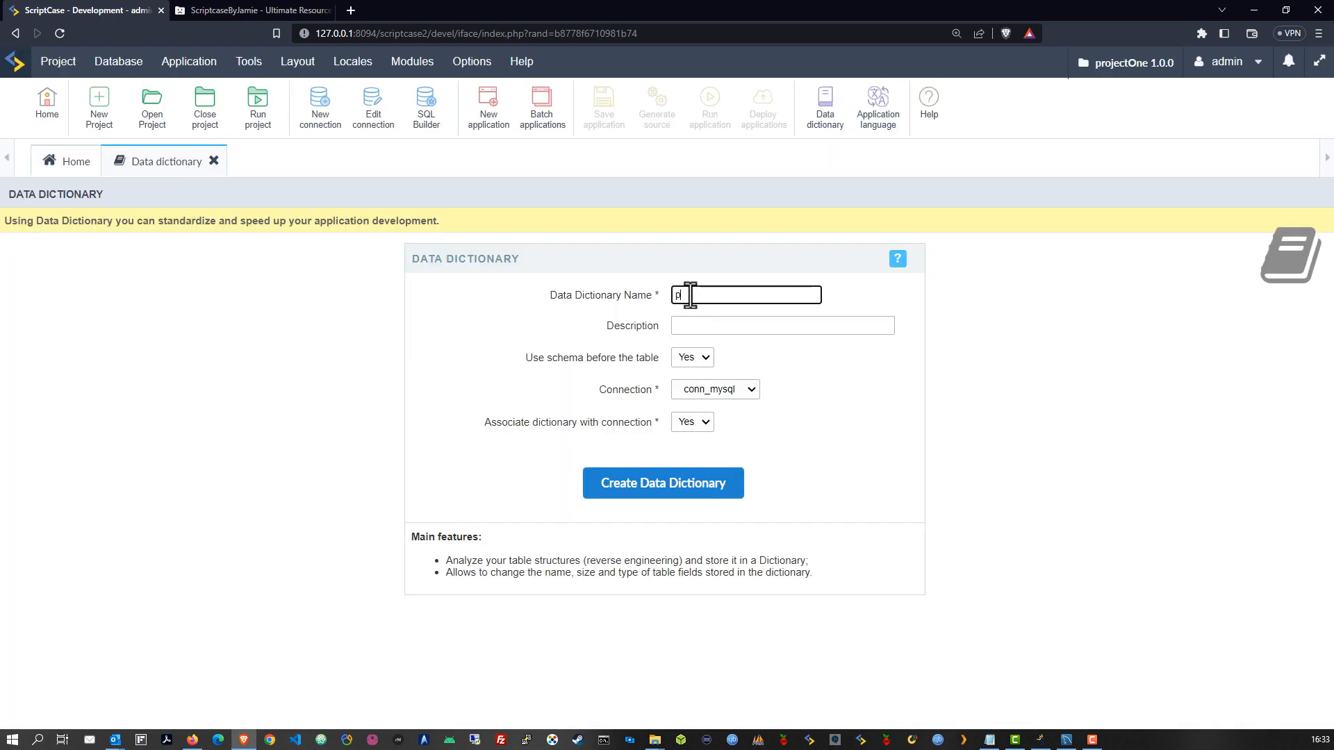
pyautogui.write('roject_one')
pyautogui.click(731, 326)
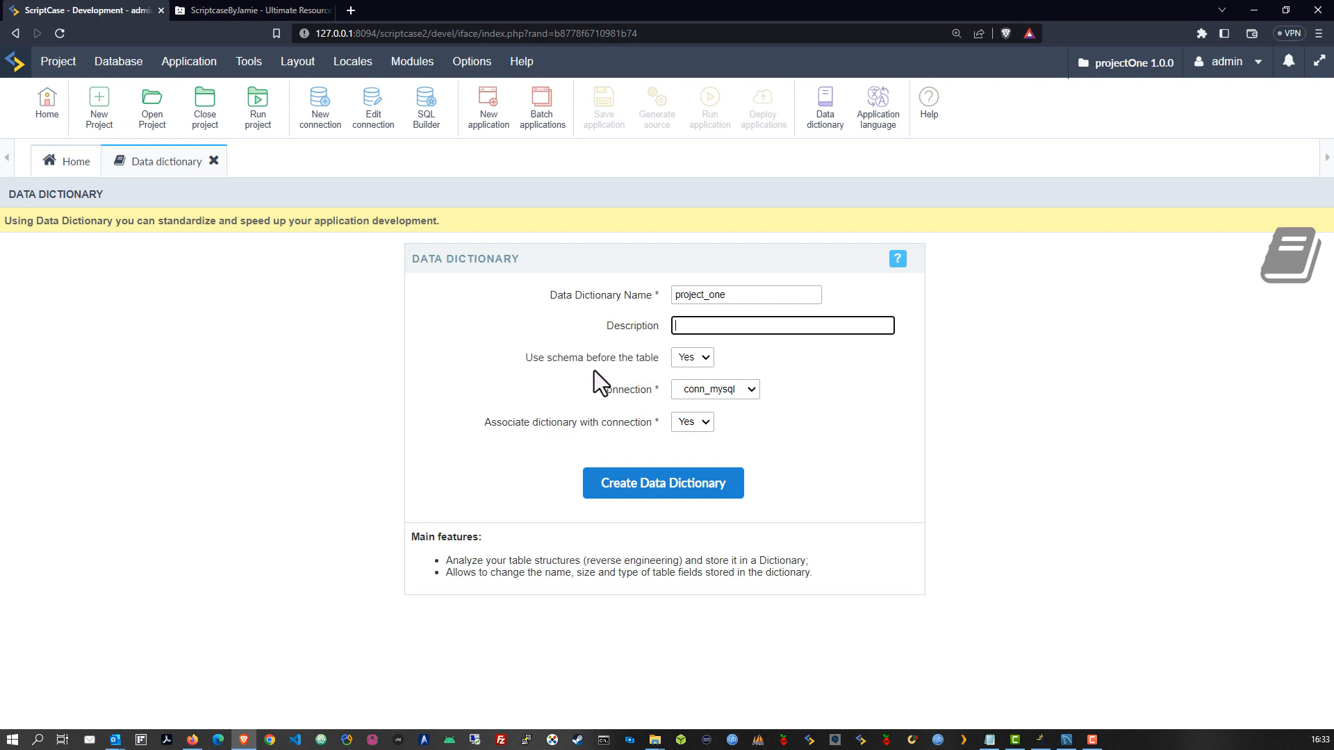
pyautogui.click(702, 361)
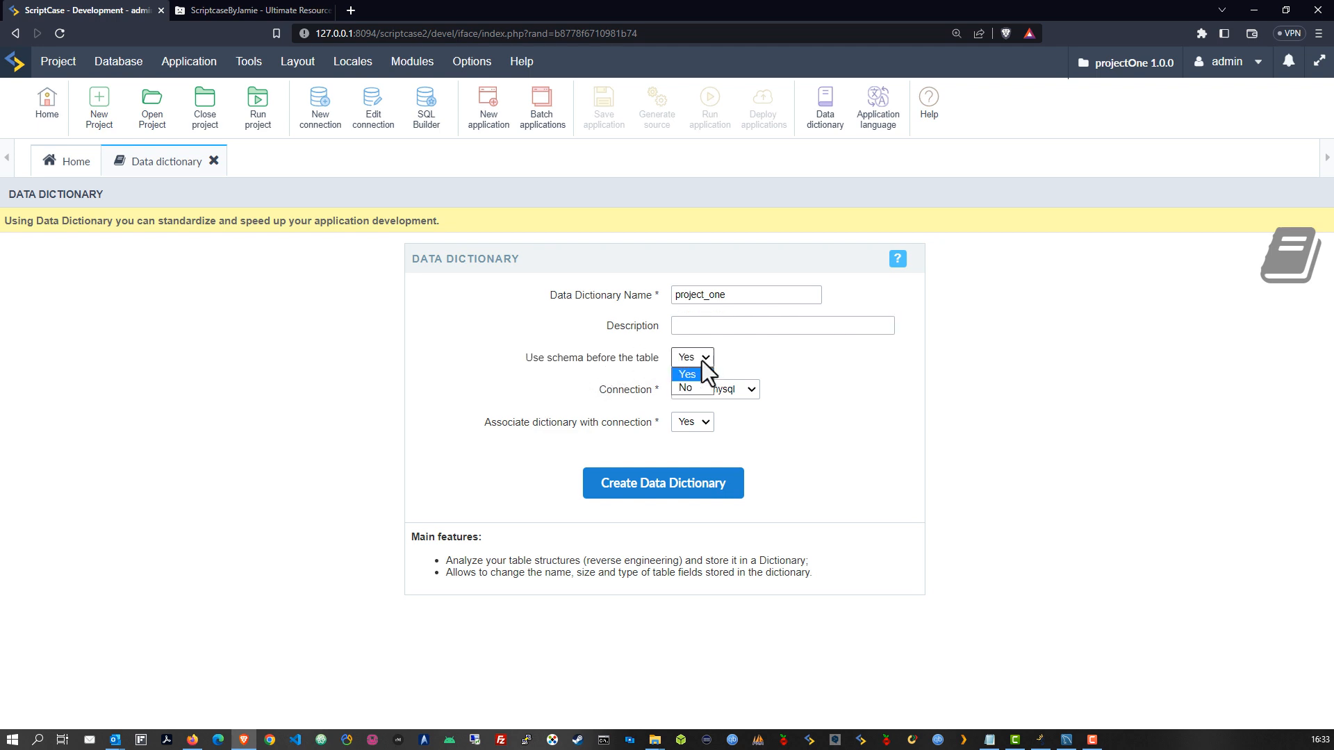
pyautogui.click(761, 361)
pyautogui.click(661, 487)
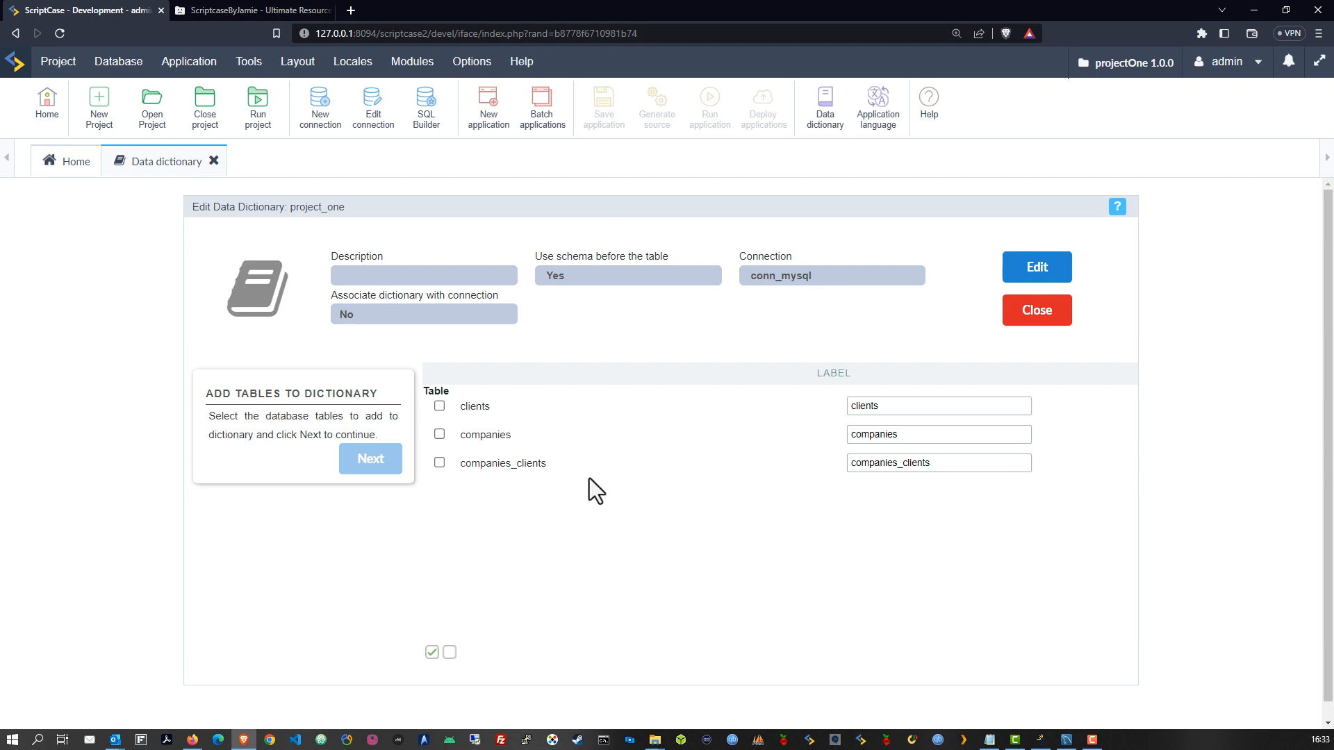
# Import clients, companies and companies_clients into project_one with both language index options checked
pyautogui.click(432, 653)
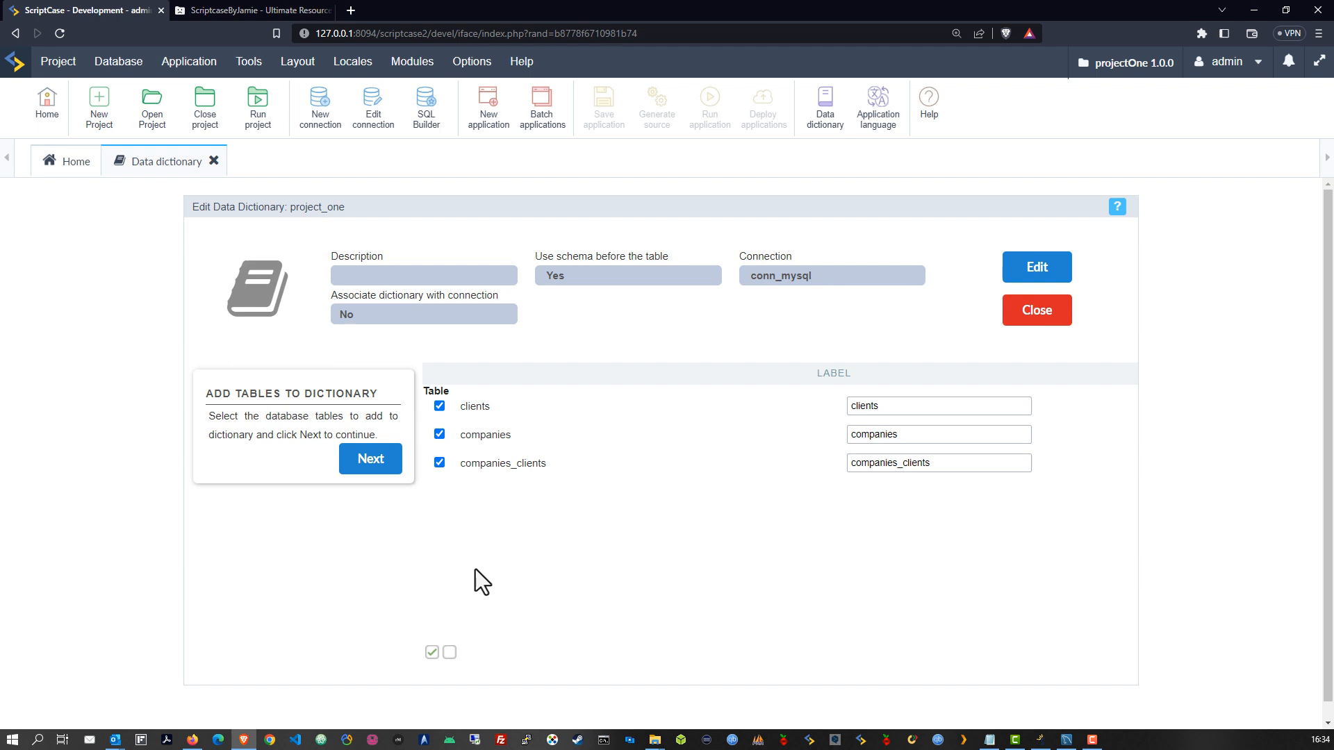
pyautogui.click(371, 461)
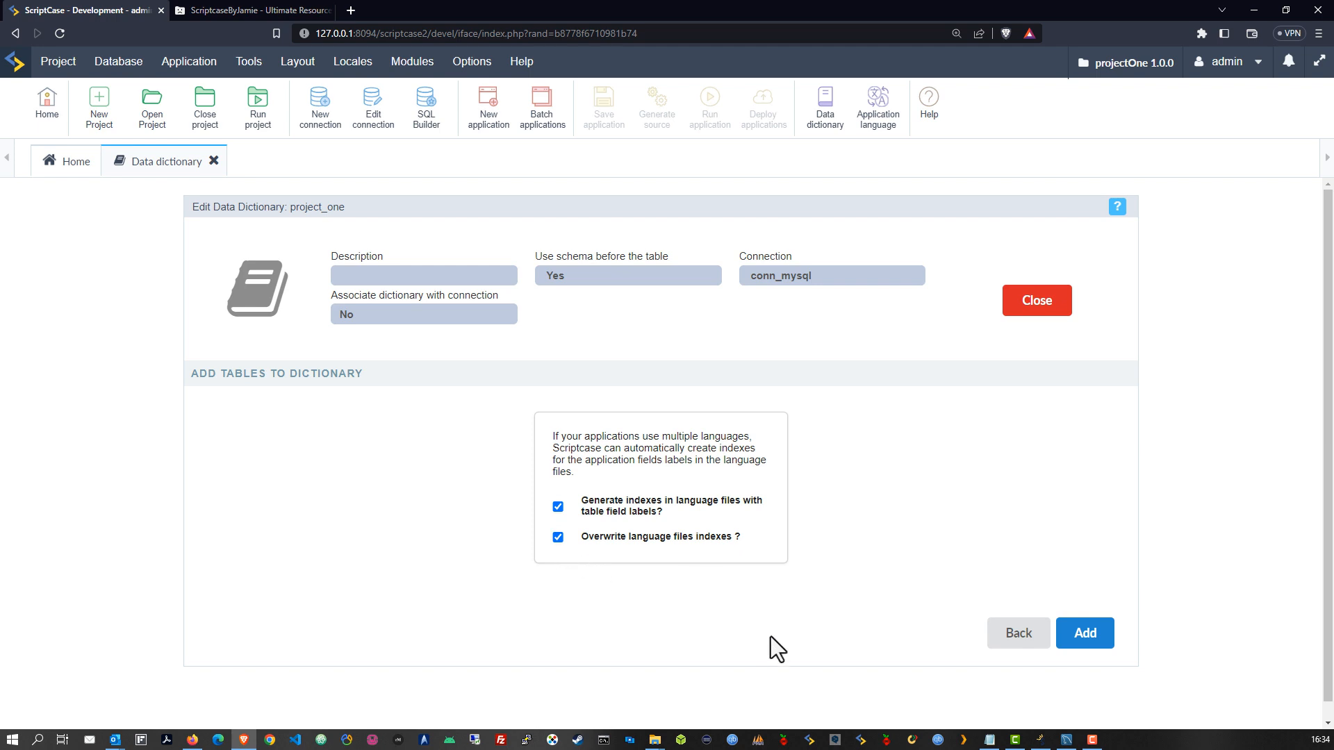
pyautogui.click(1082, 633)
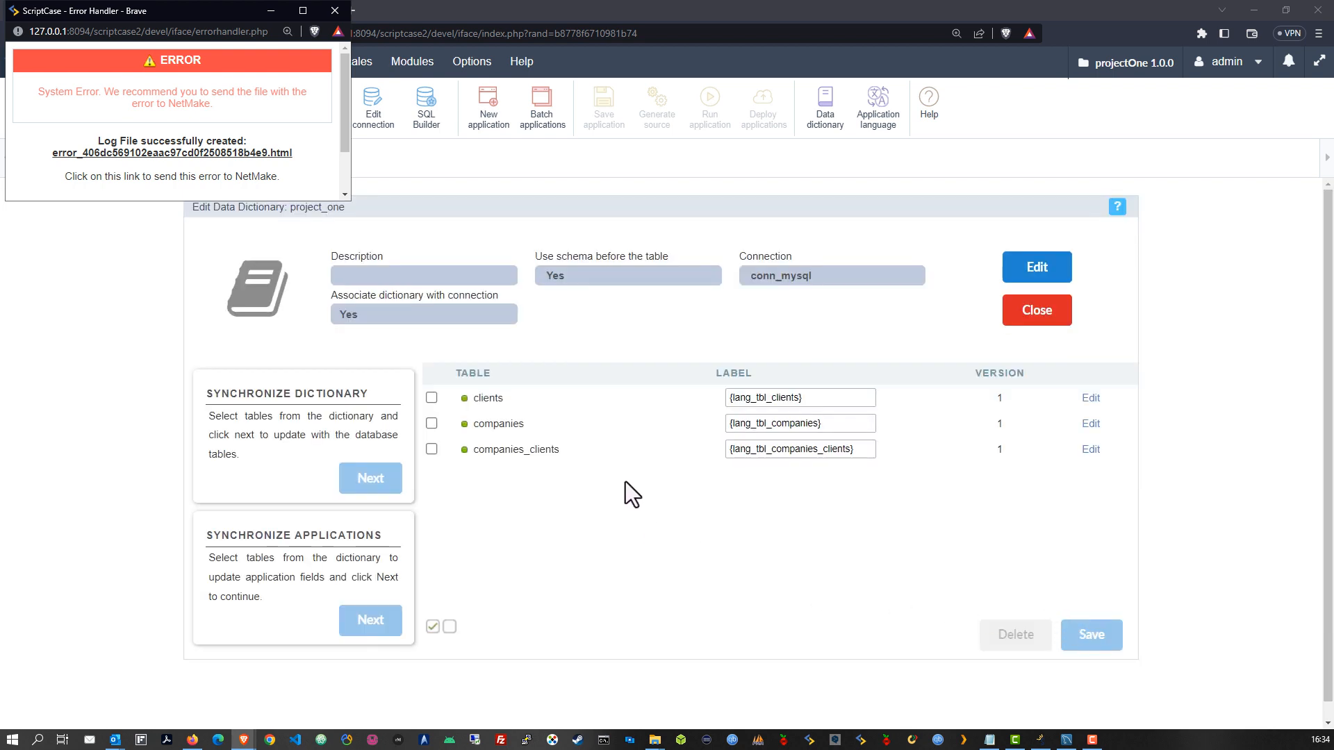
# Close the Error Handler popup window
pyautogui.click(335, 11)
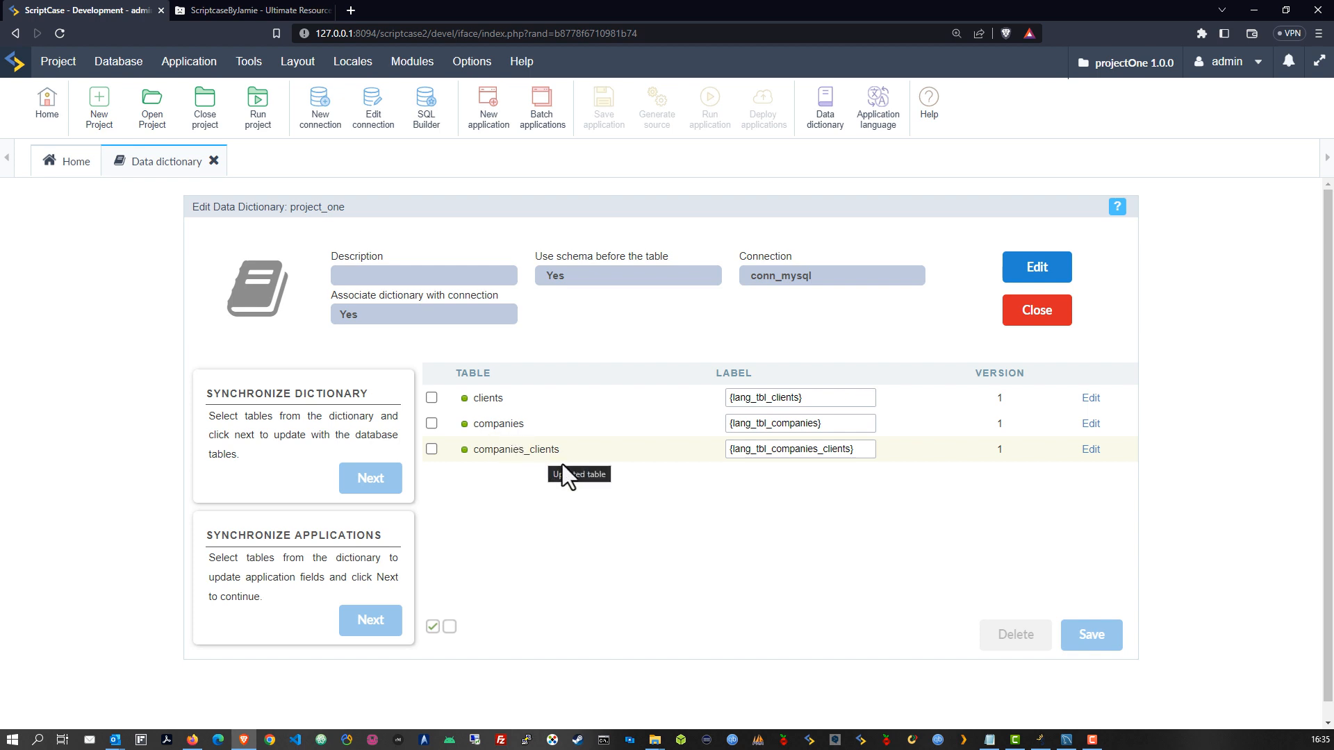
# Open the clients table's field definitions and leave client_country's data type as Text
pyautogui.click(1090, 398)
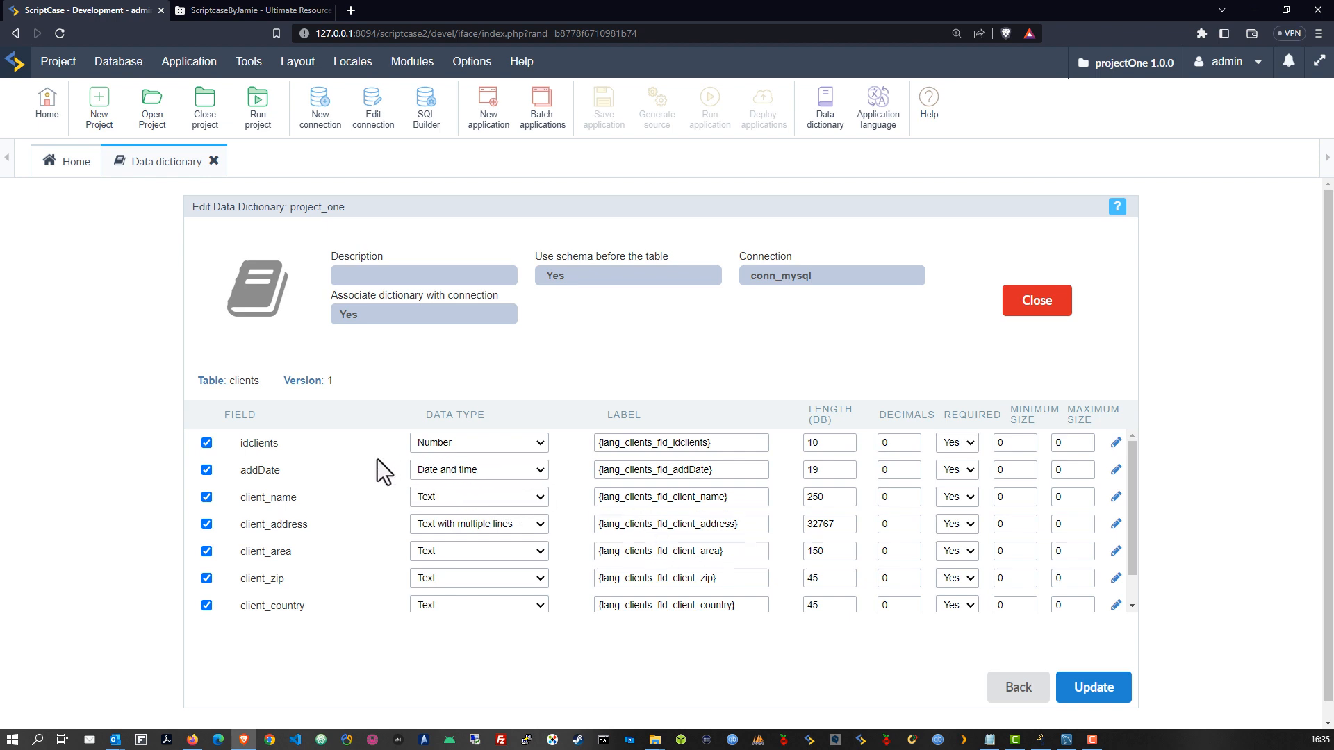
pyautogui.scroll(-2, 376, 499)
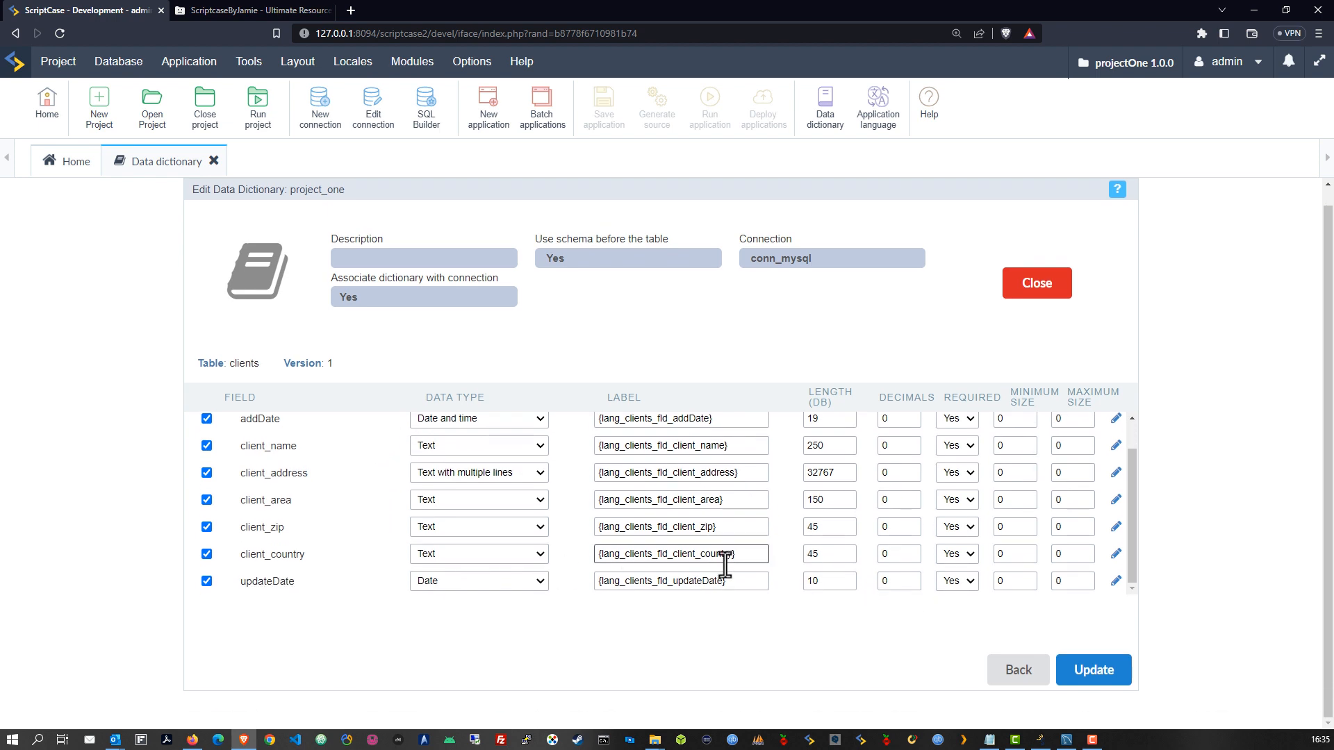
pyautogui.click(501, 557)
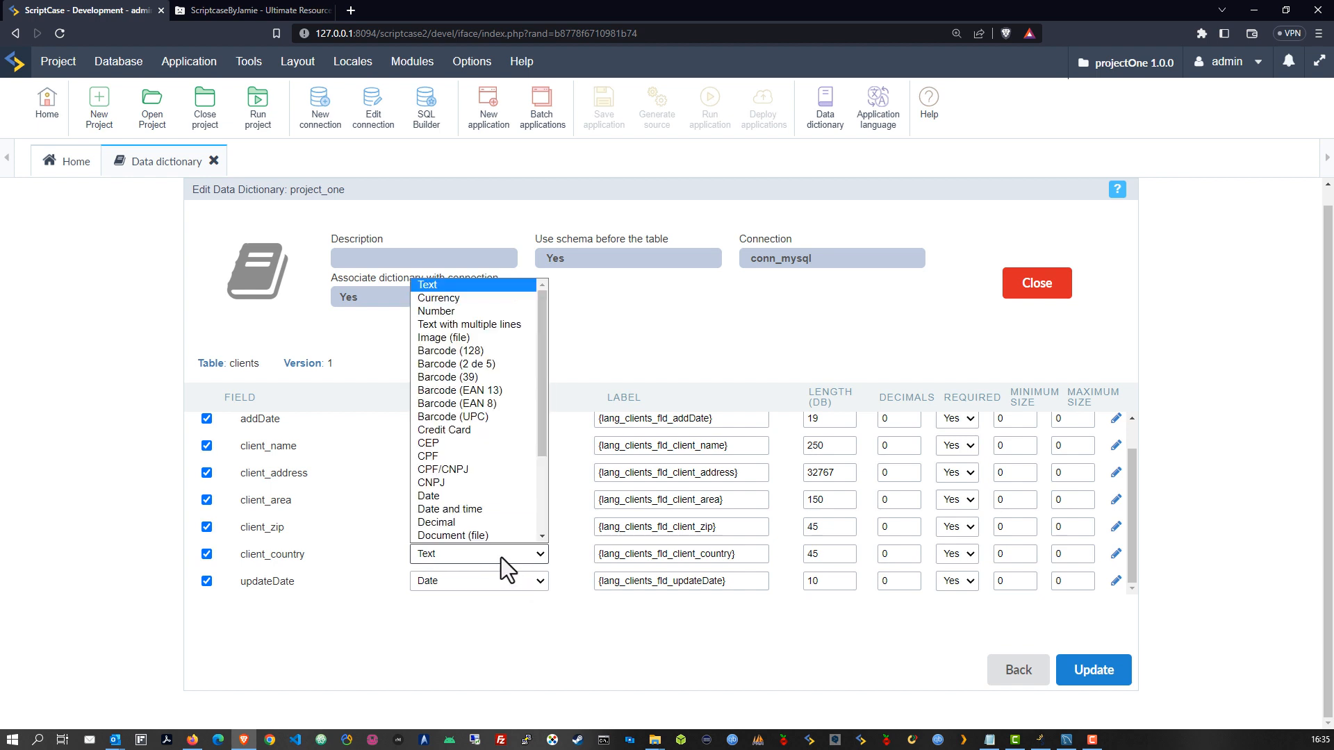
pyautogui.scroll(-2, 507, 465)
pyautogui.scroll(3, 508, 494)
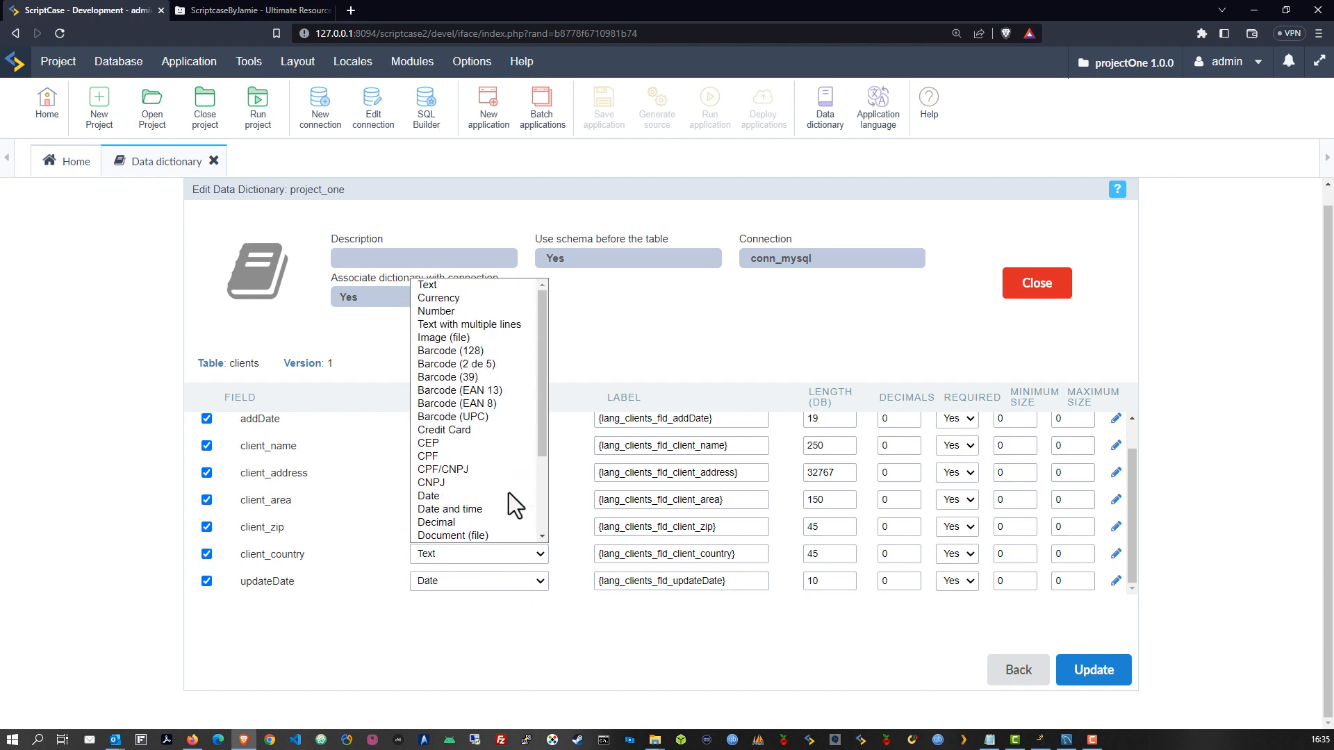
pyautogui.click(578, 485)
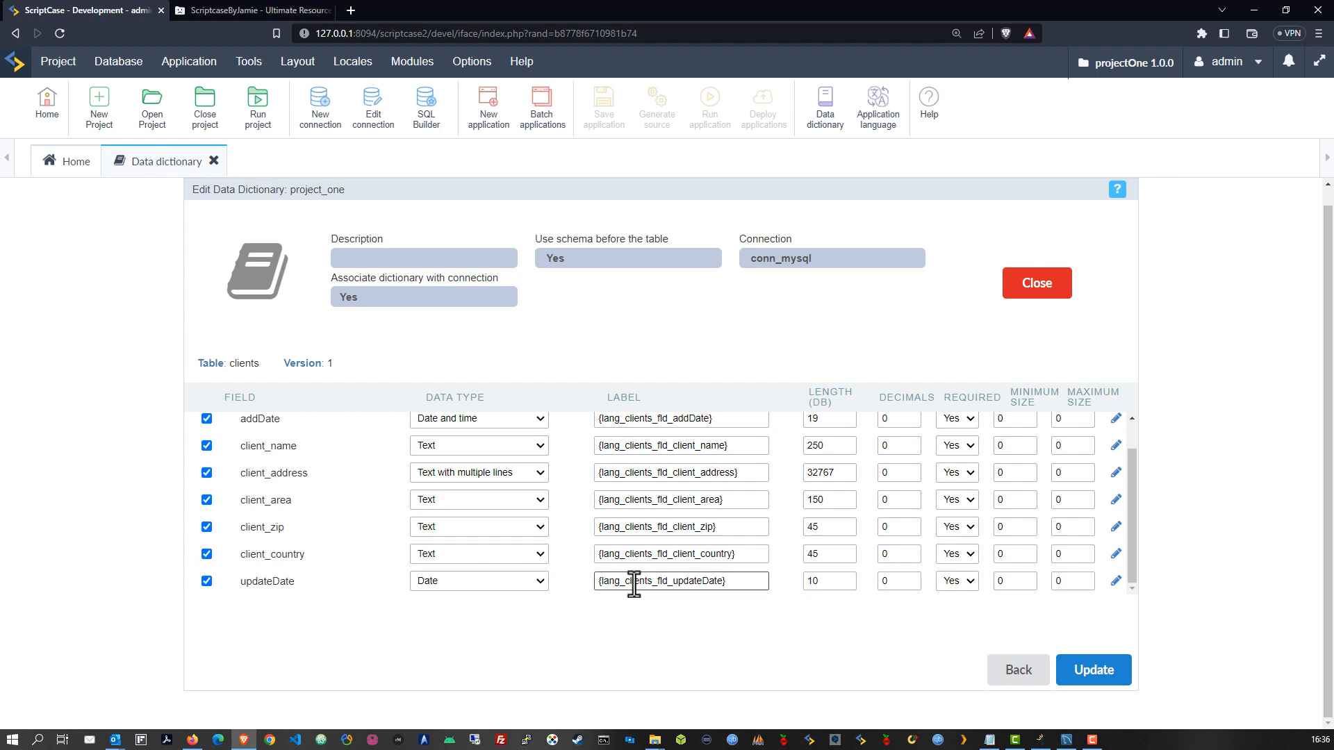
# Review client_area length 150, client_country length 45, client_zip decimals and idclients Required Yes, unchanged
pyautogui.click(830, 501)
pyautogui.doubleClick(809, 500)
pyautogui.doubleClick(828, 554)
pyautogui.click(794, 578)
pyautogui.click(889, 532)
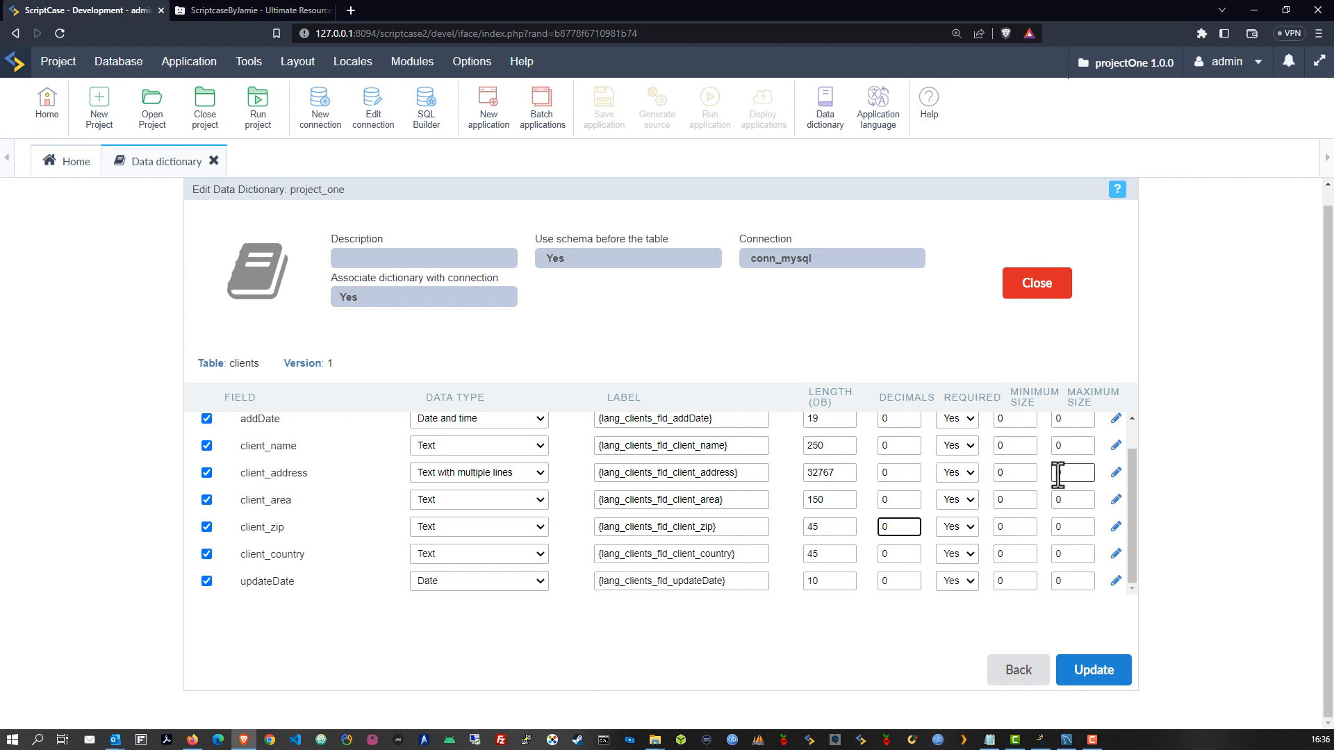
pyautogui.scroll(1, 1014, 503)
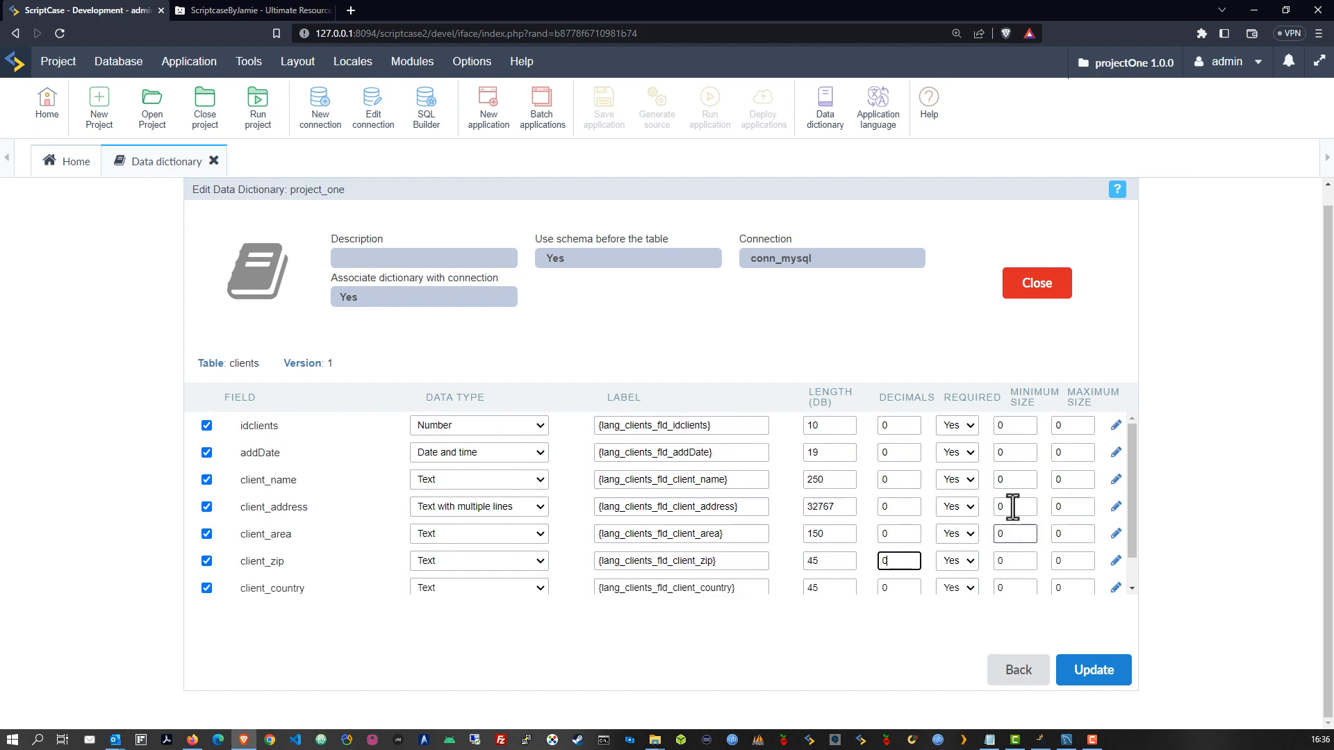
pyautogui.click(960, 428)
pyautogui.click(973, 384)
# Synchronize applications with all three dictionary tables, which reports no applications found
pyautogui.click(1020, 679)
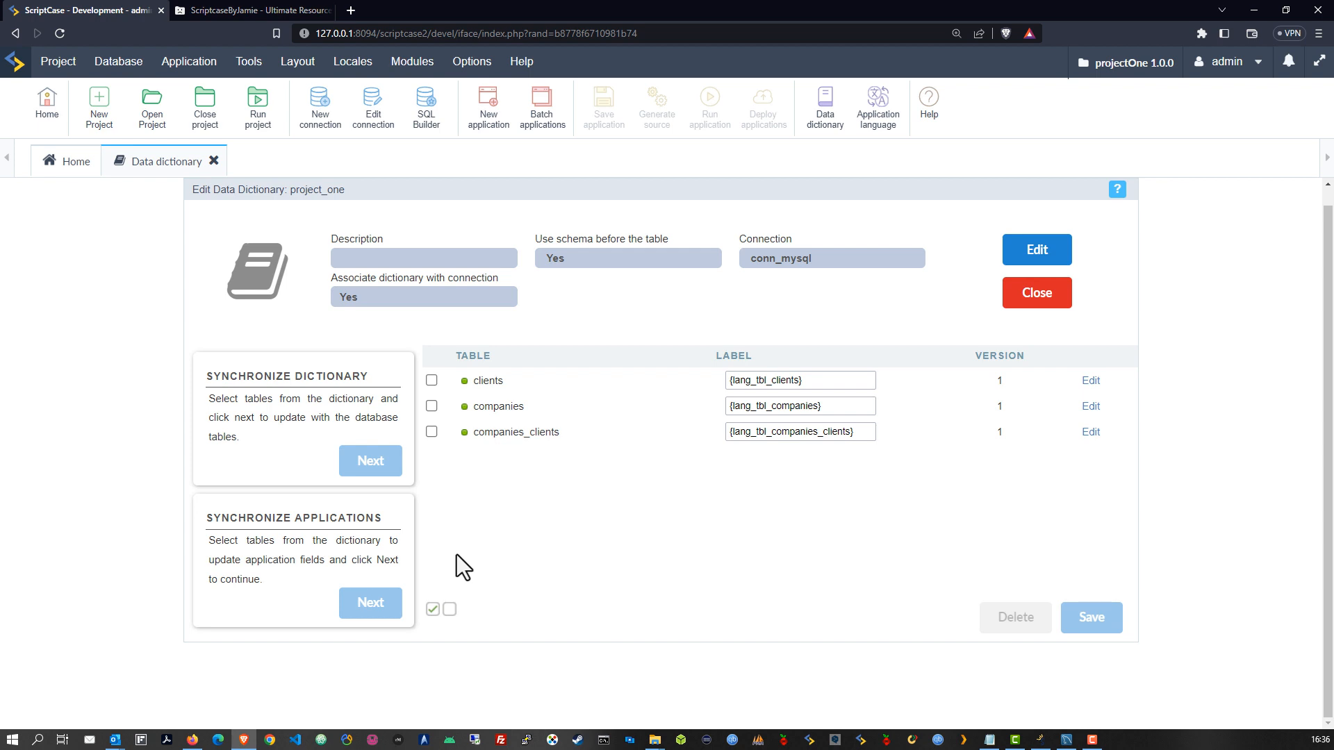
pyautogui.click(433, 610)
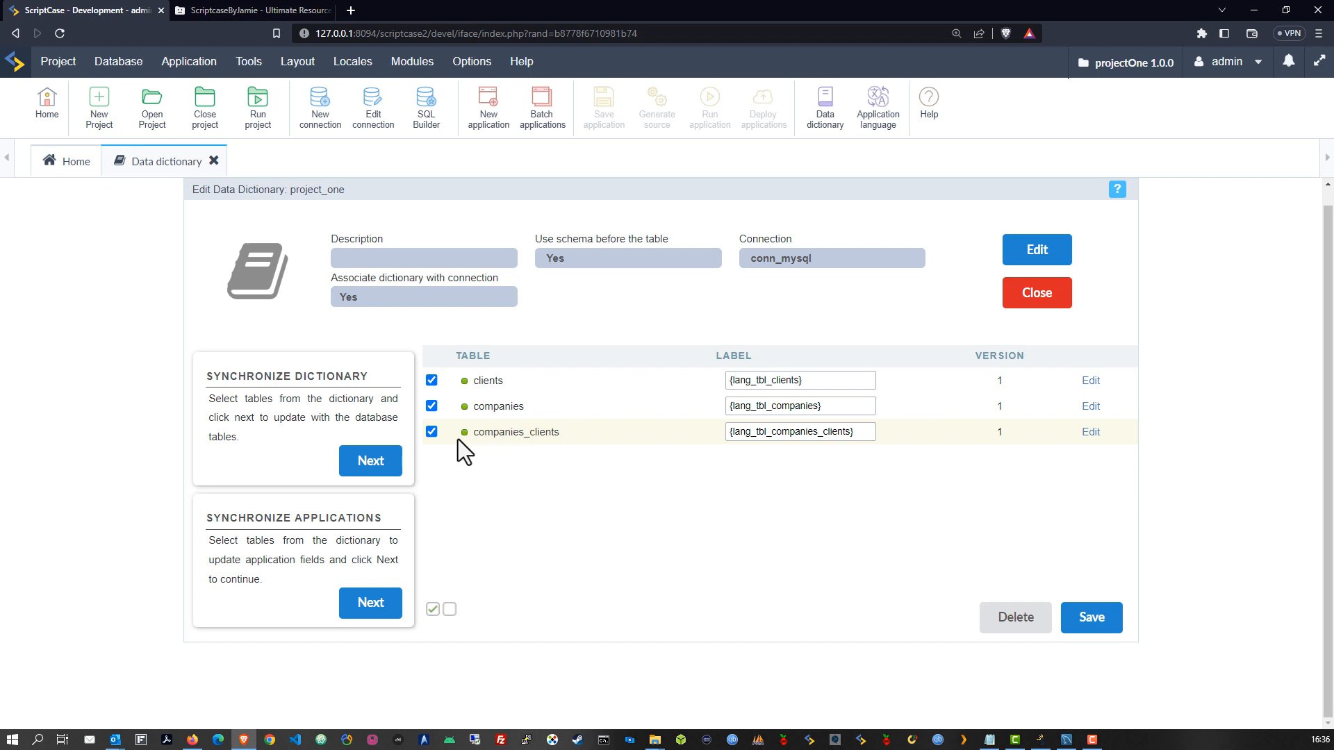
pyautogui.moveTo(458, 439)
pyautogui.click(373, 613)
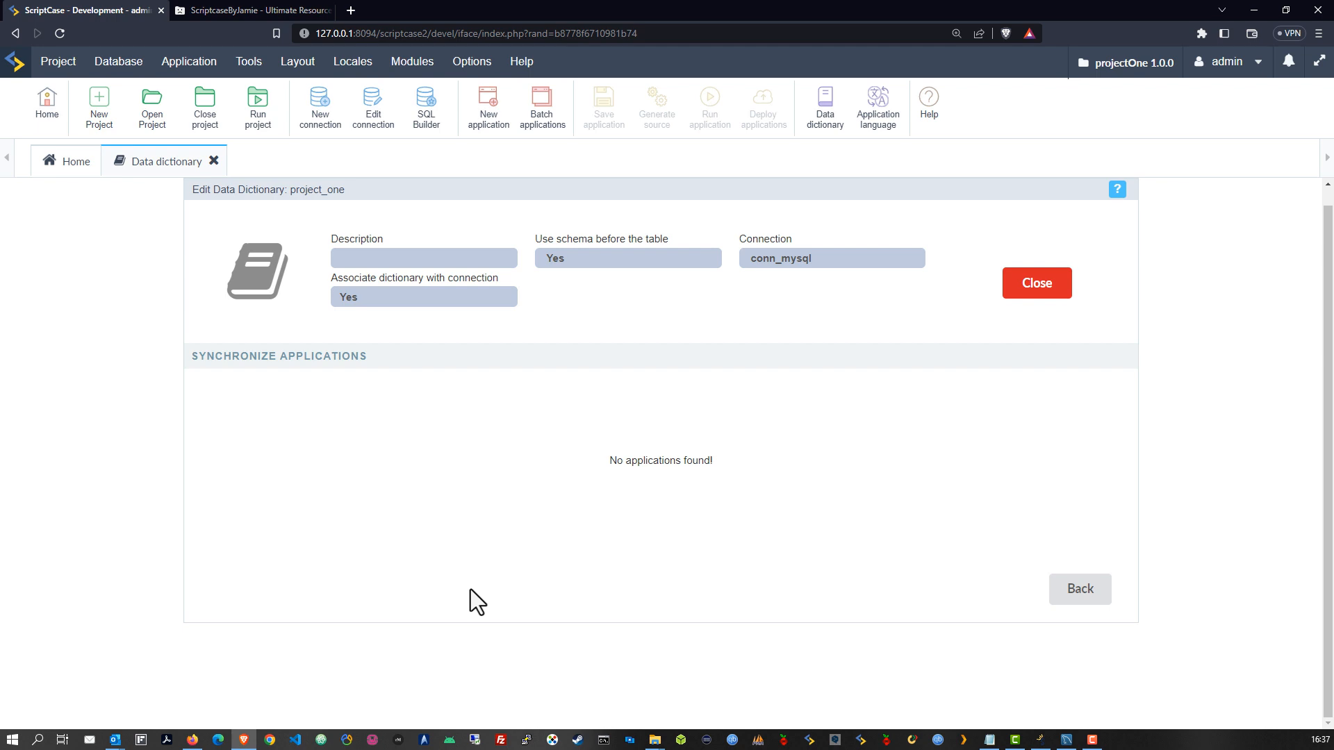
# Return to the table list, save the dictionary, and select all three tables again
pyautogui.click(1079, 589)
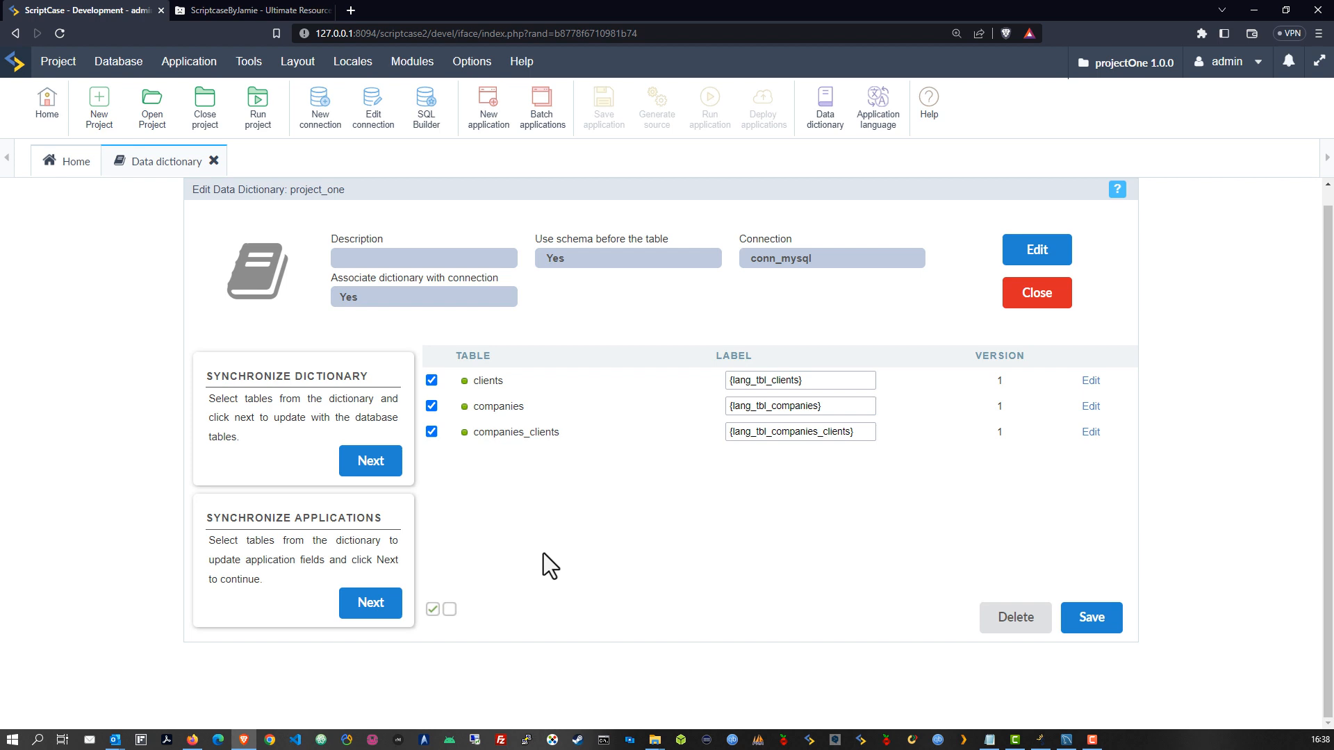
pyautogui.click(1094, 620)
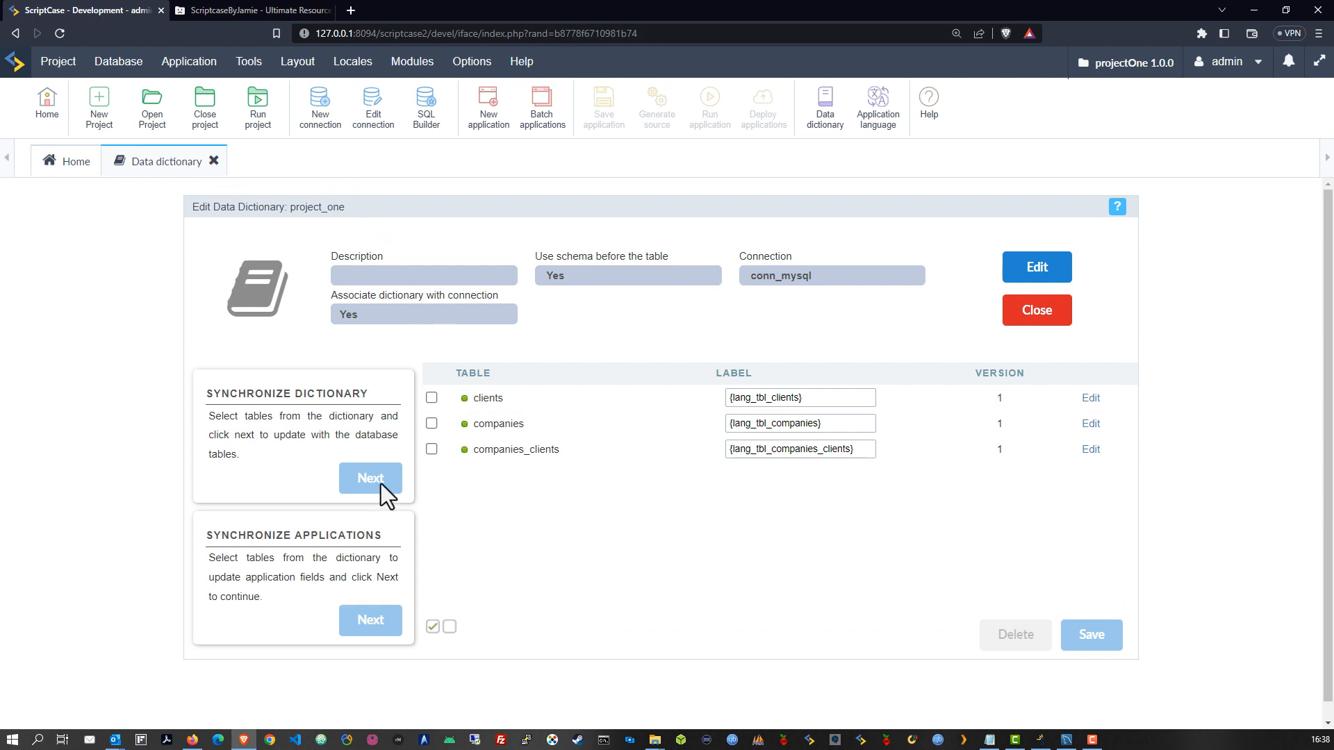
pyautogui.click(432, 627)
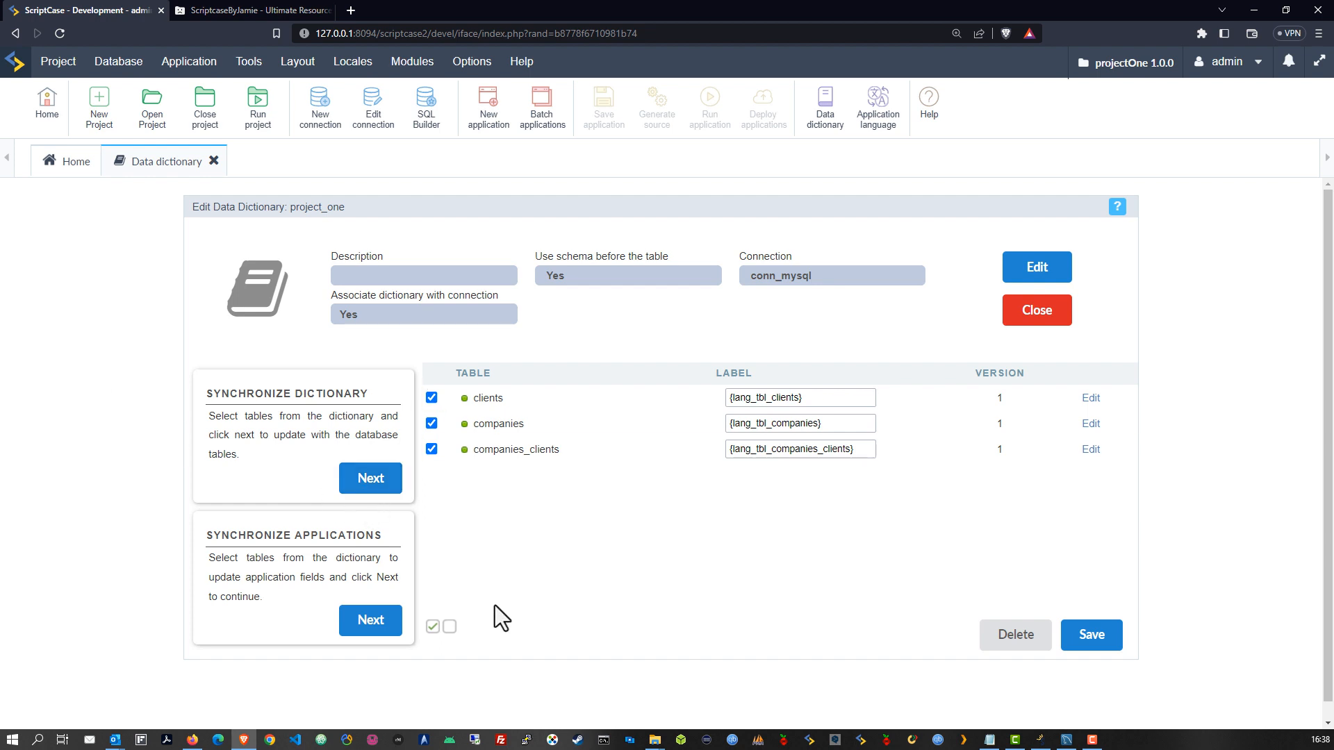
pyautogui.rightClick(466, 406)
pyautogui.press('Escape')
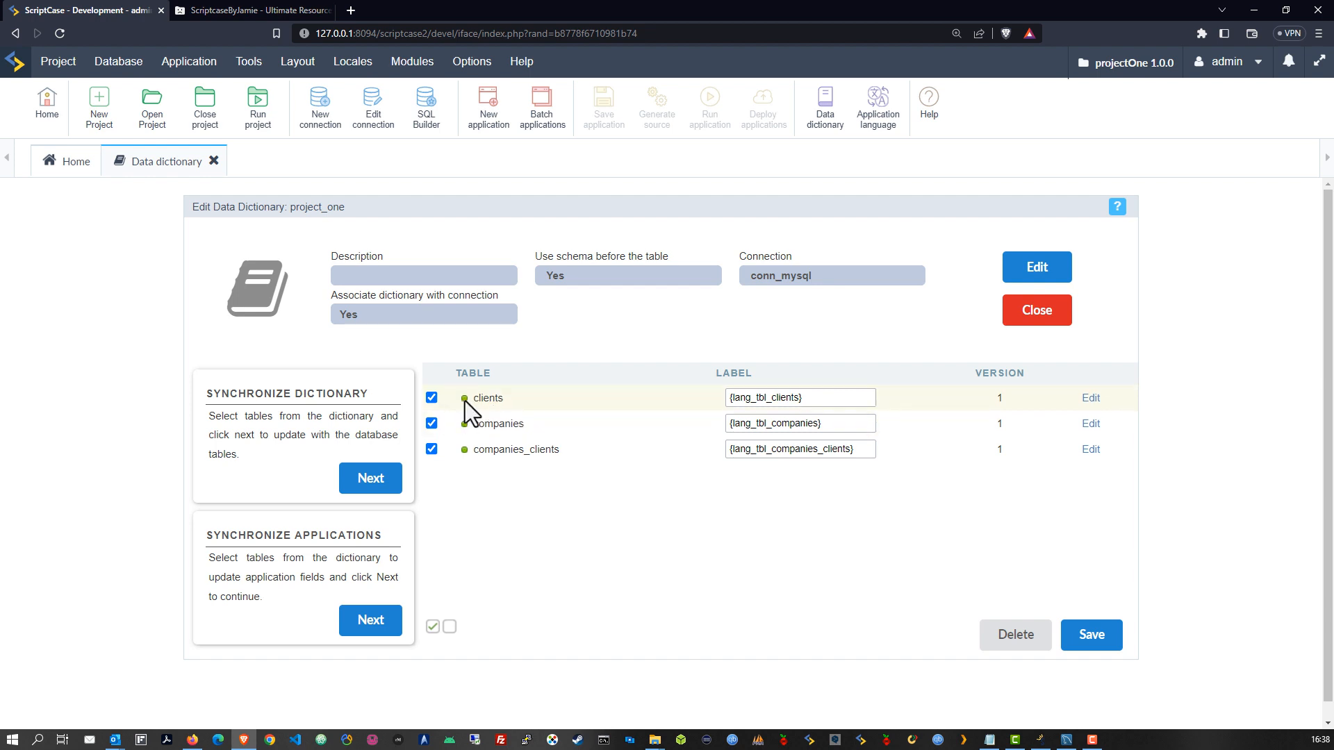
pyautogui.moveTo(467, 404)
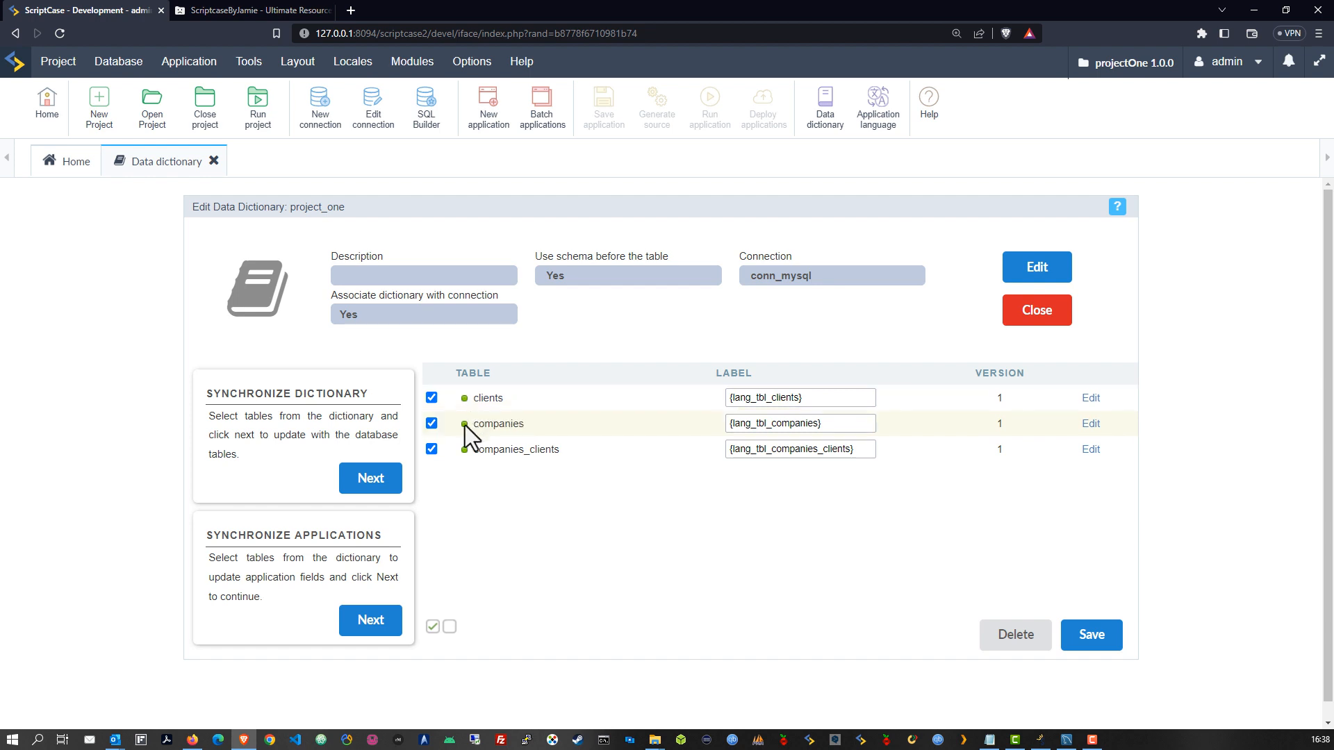
pyautogui.moveTo(464, 428)
# Uncheck clients, companies and companies_clients, save, and close the project_one dictionary and Data dictionary view
pyautogui.click(432, 426)
pyautogui.click(431, 399)
pyautogui.click(431, 449)
pyautogui.click(1105, 634)
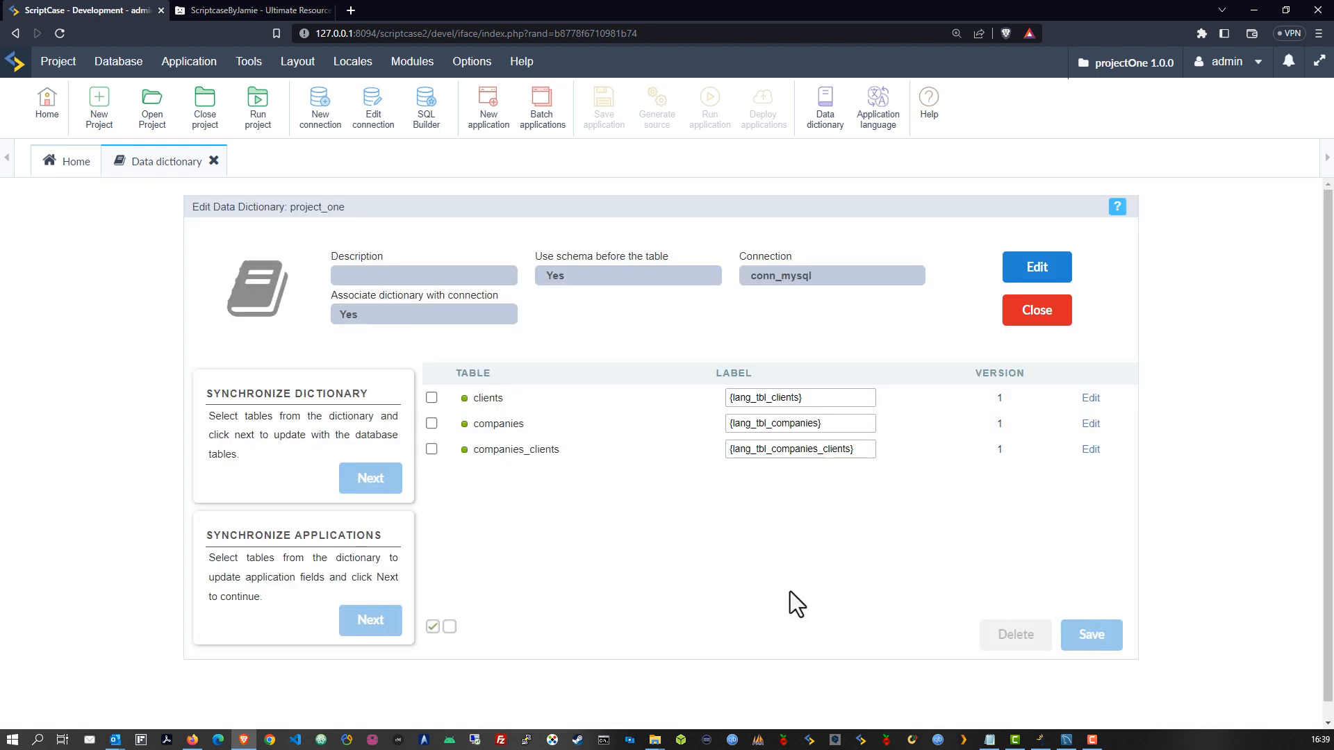
pyautogui.click(1039, 318)
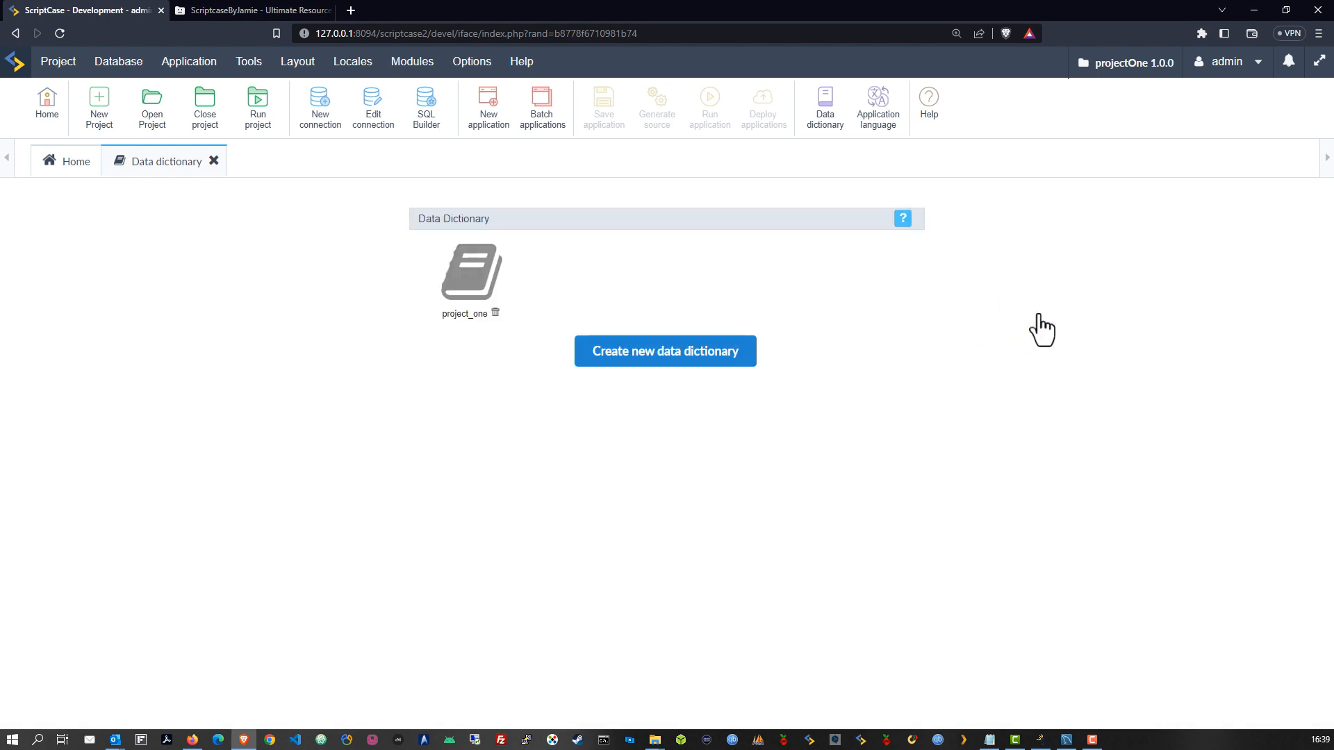
pyautogui.click(214, 162)
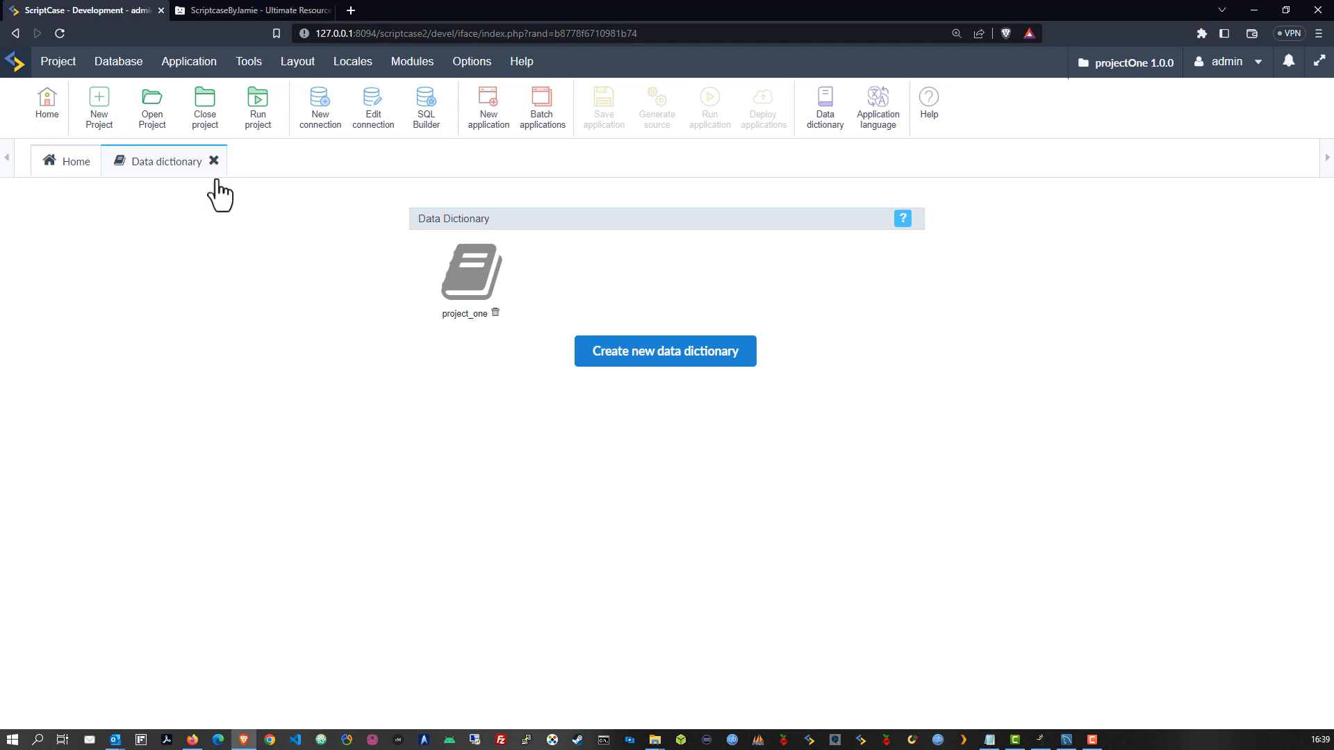